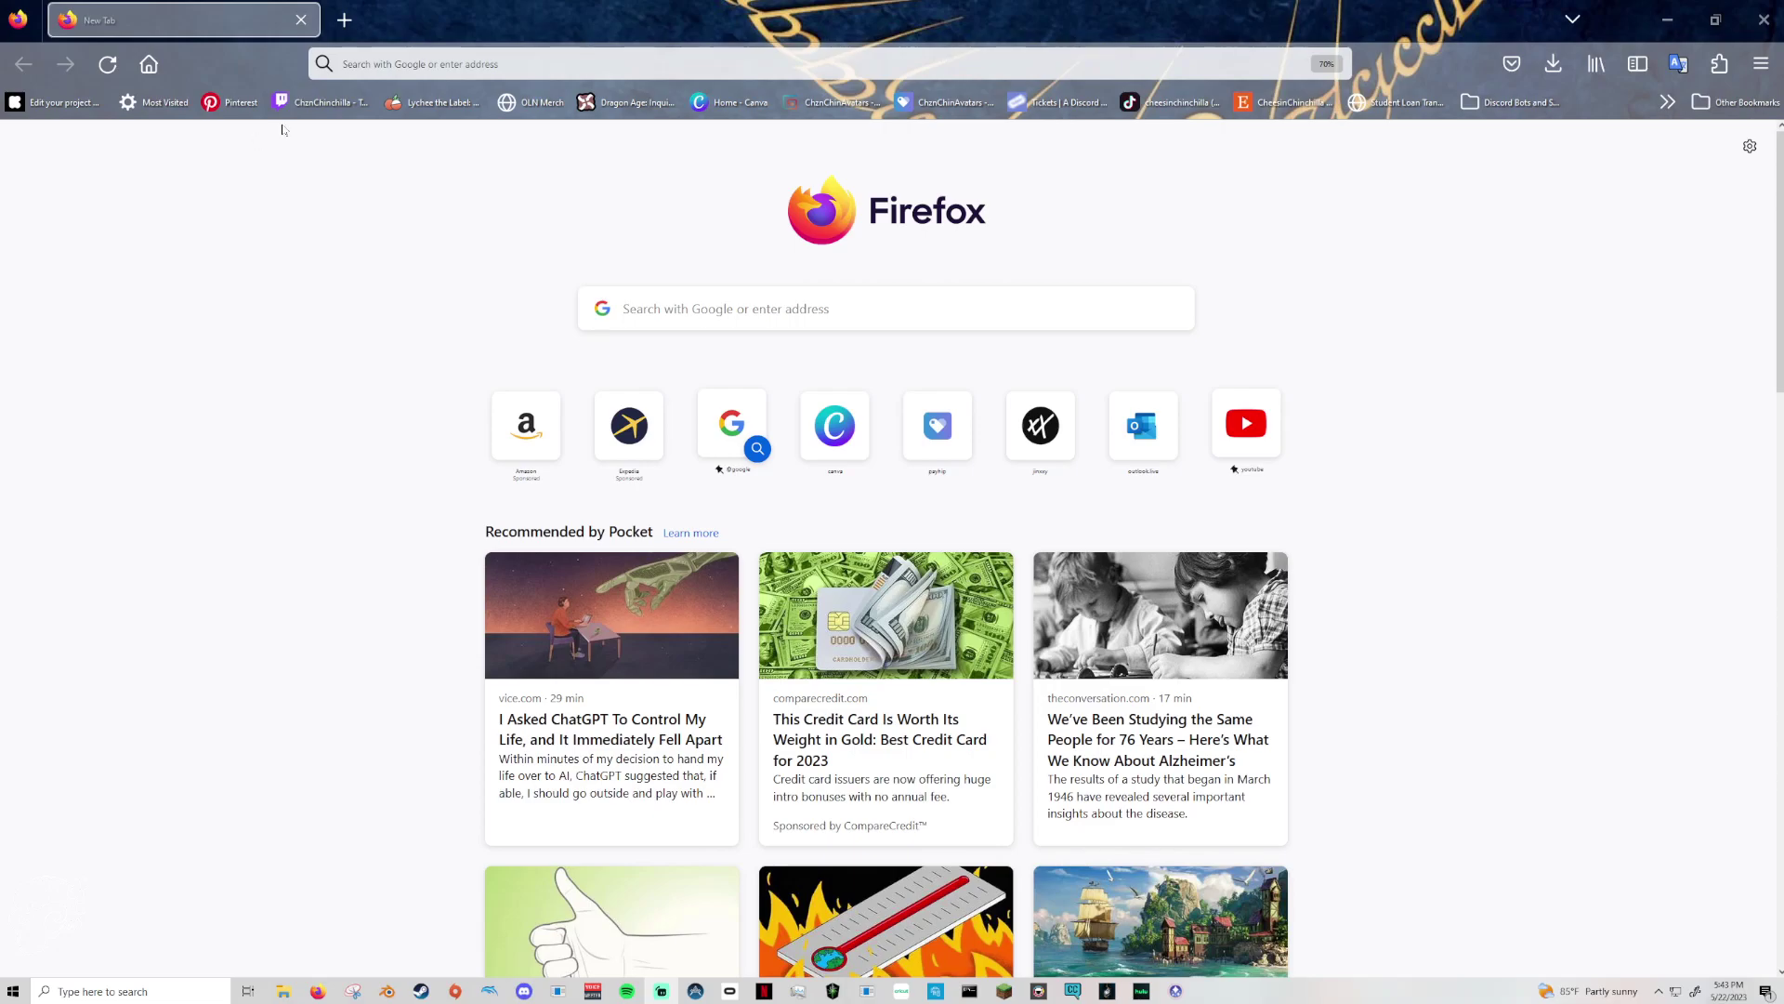
- Open the Jinxxy website and go to the Assets & Props category of its marketplace
{"action": "left_click", "coordinate": [1028, 424]}
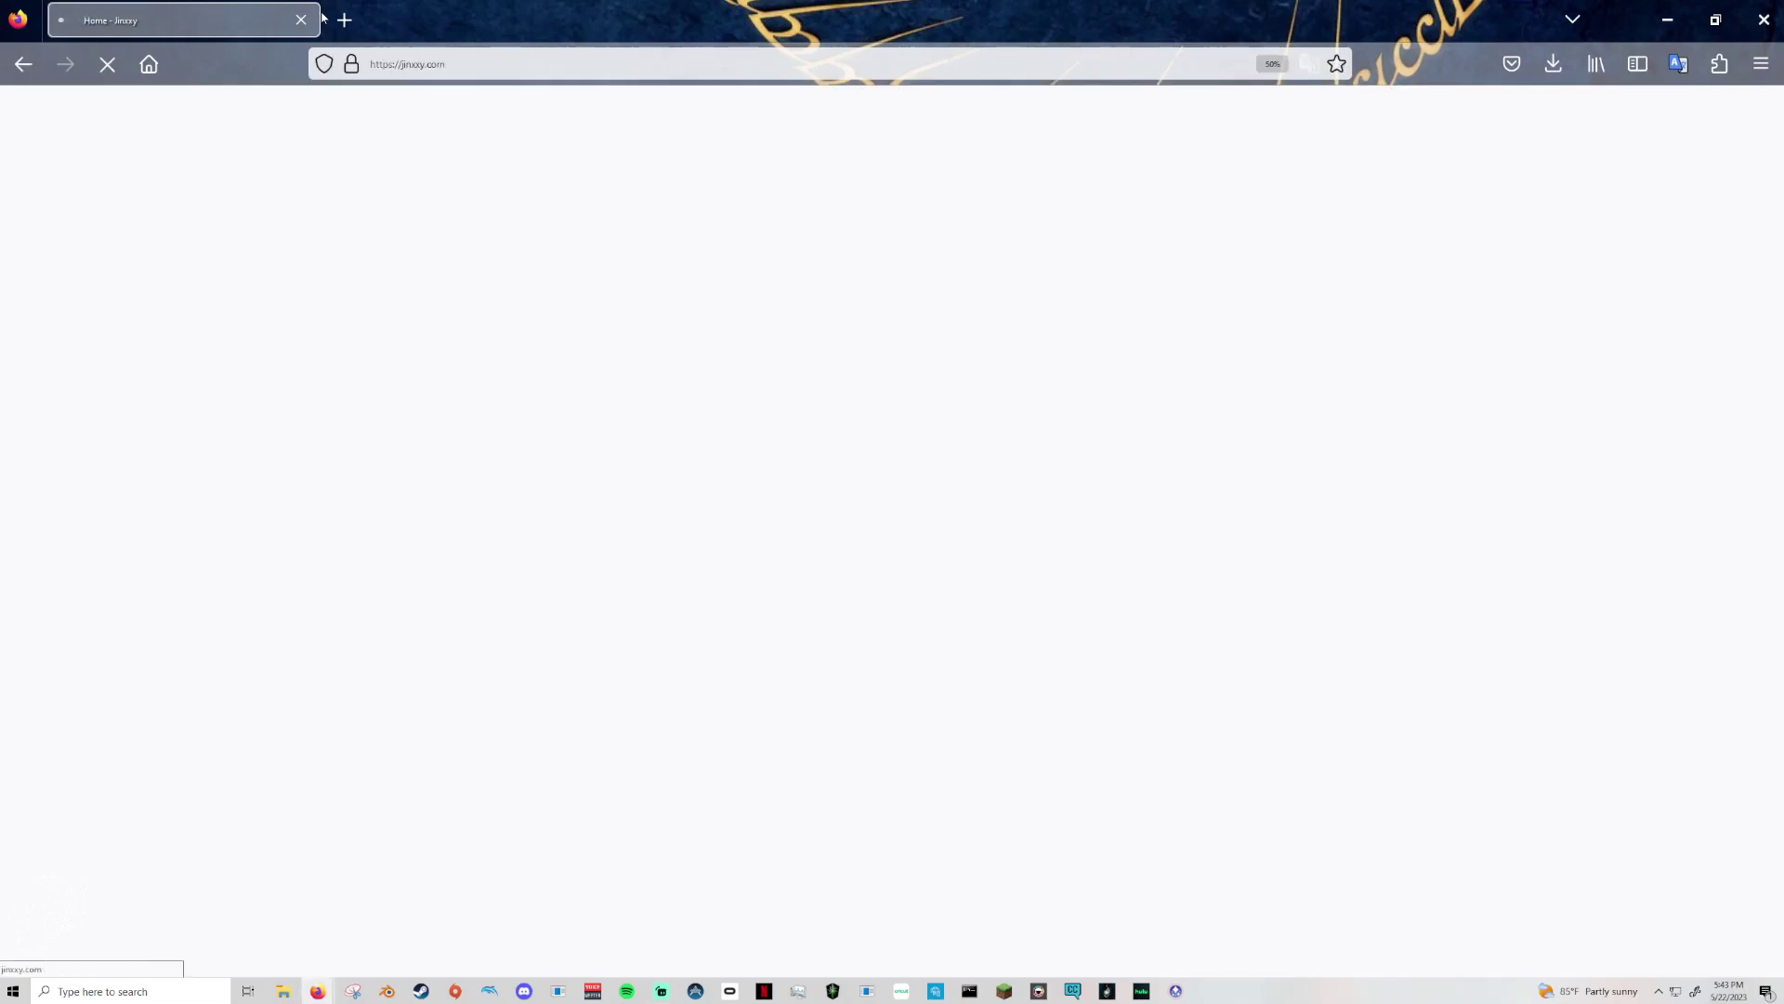
{"action": "left_click_drag", "start_coordinate": [399, 64], "coordinate": [446, 65]}
{"action": "left_click", "coordinate": [1537, 238]}
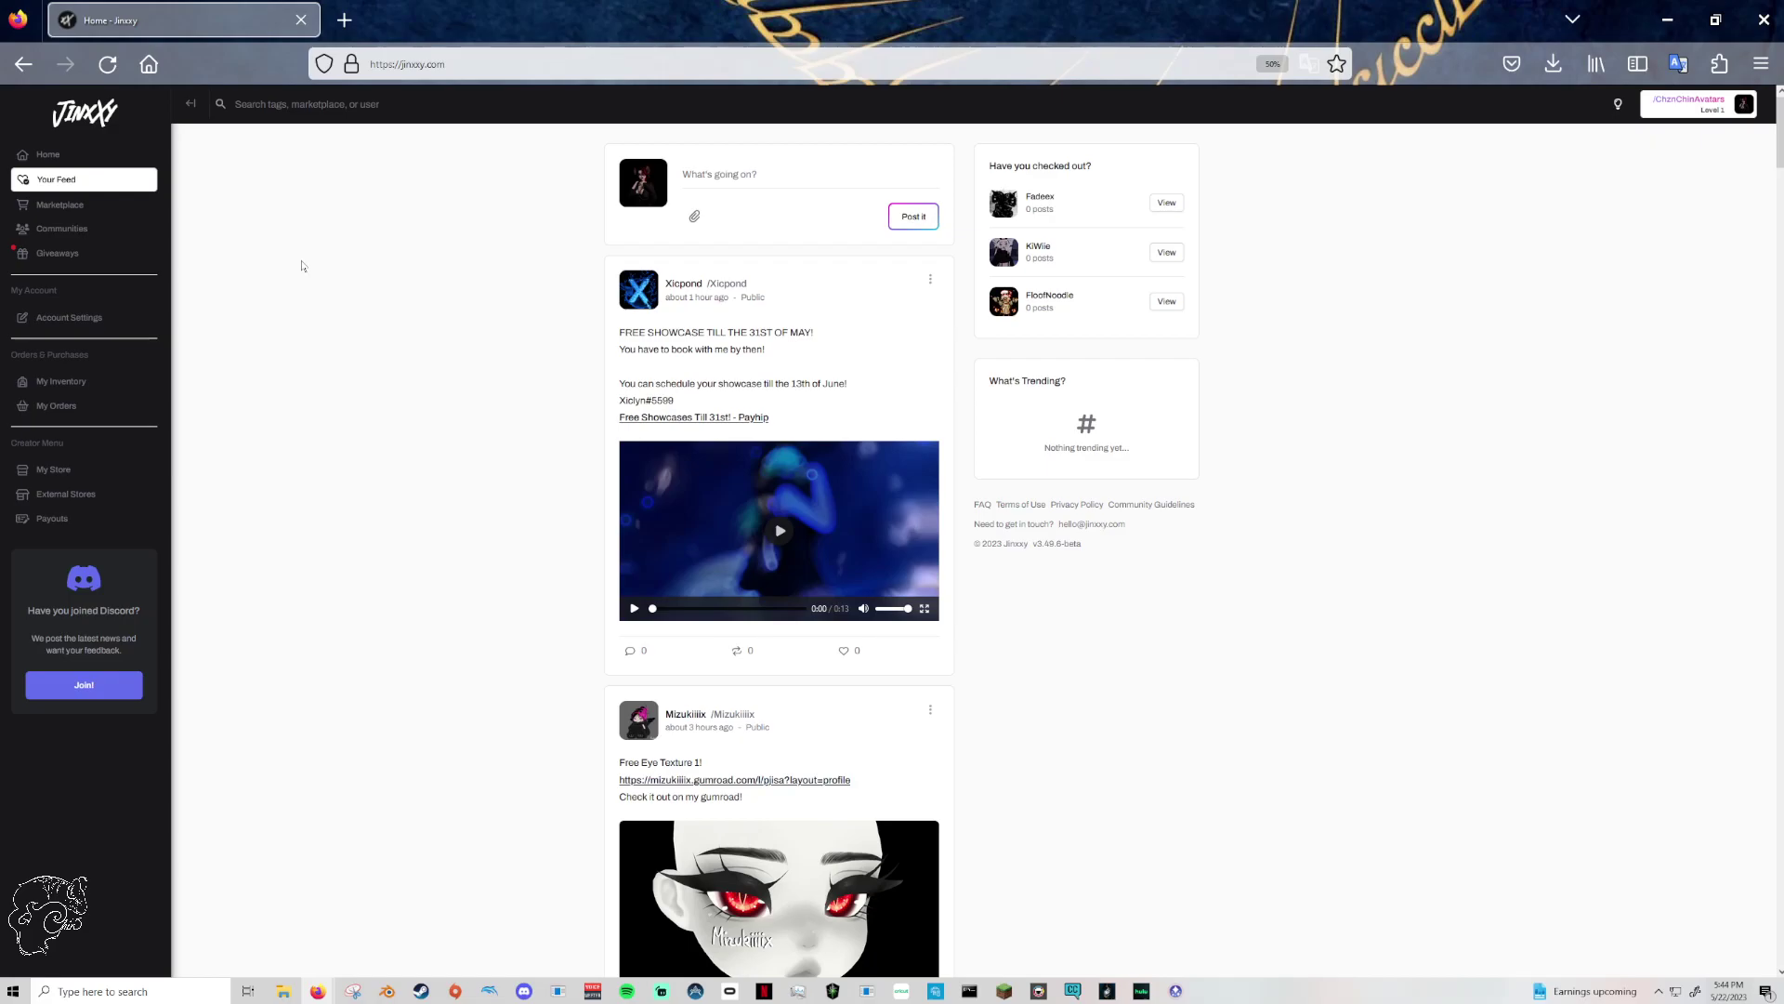
{"action": "left_click", "coordinate": [72, 215]}
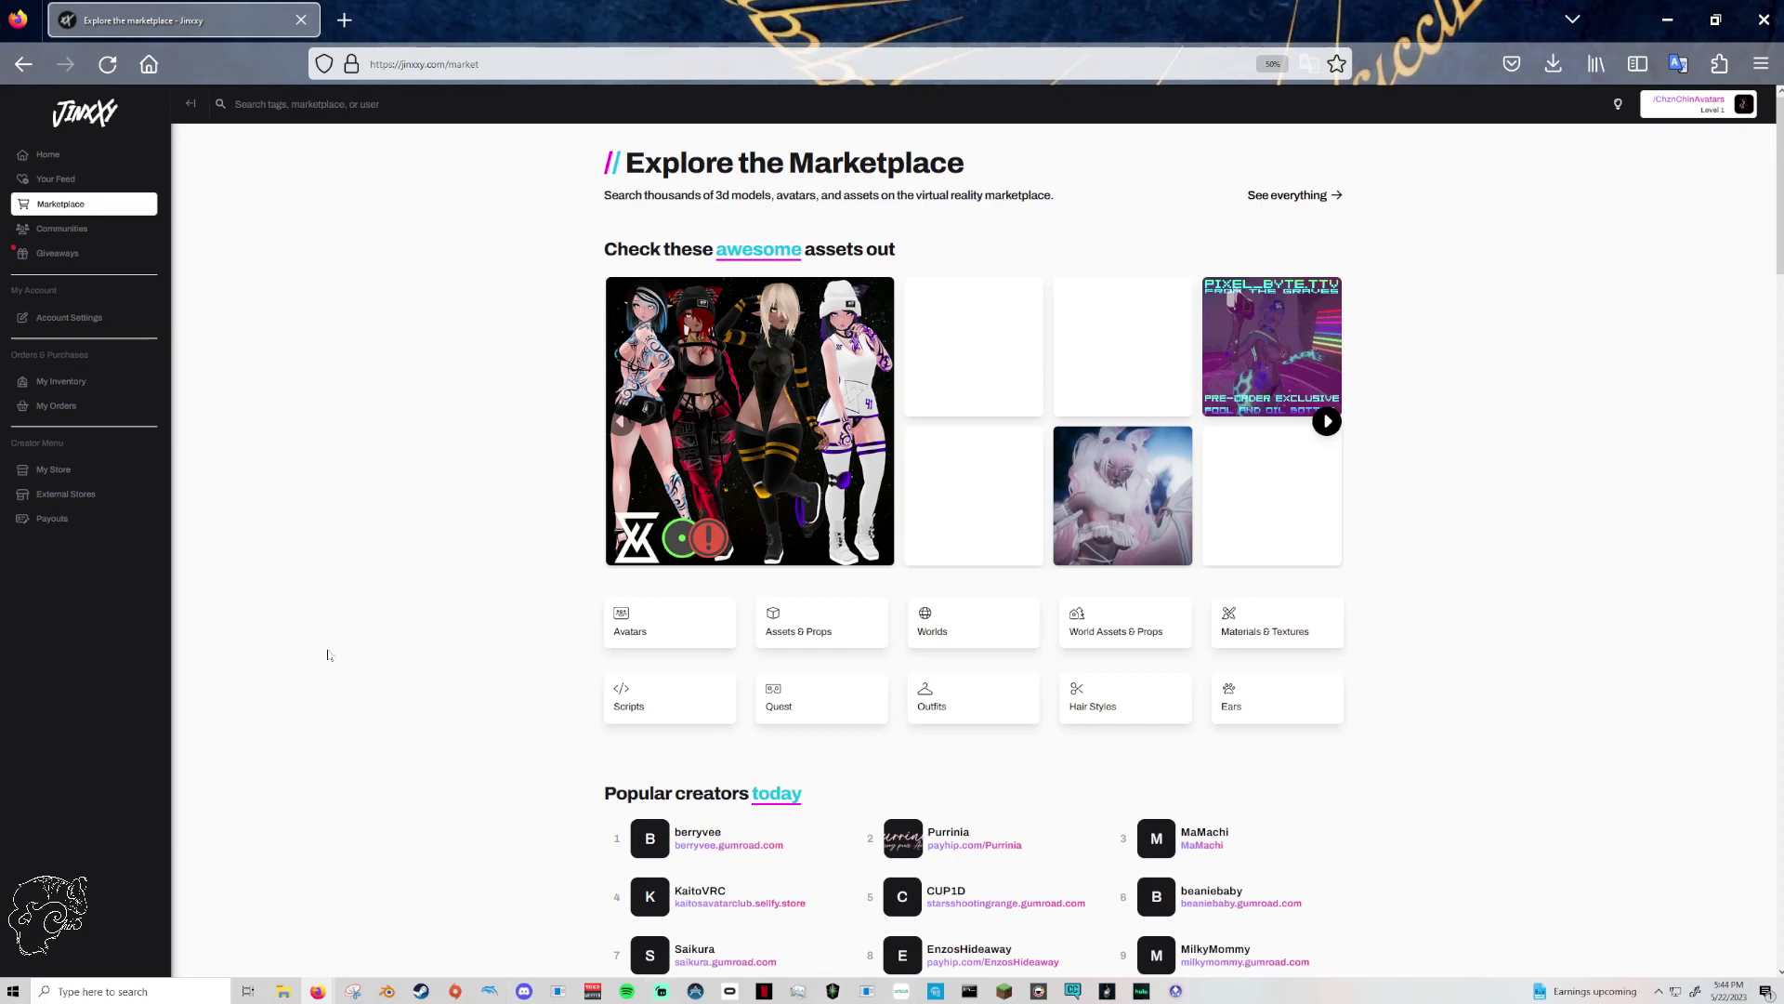
{"action": "scroll", "coordinate": [1484, 807], "scroll_direction": "down", "scroll_amount": 1}
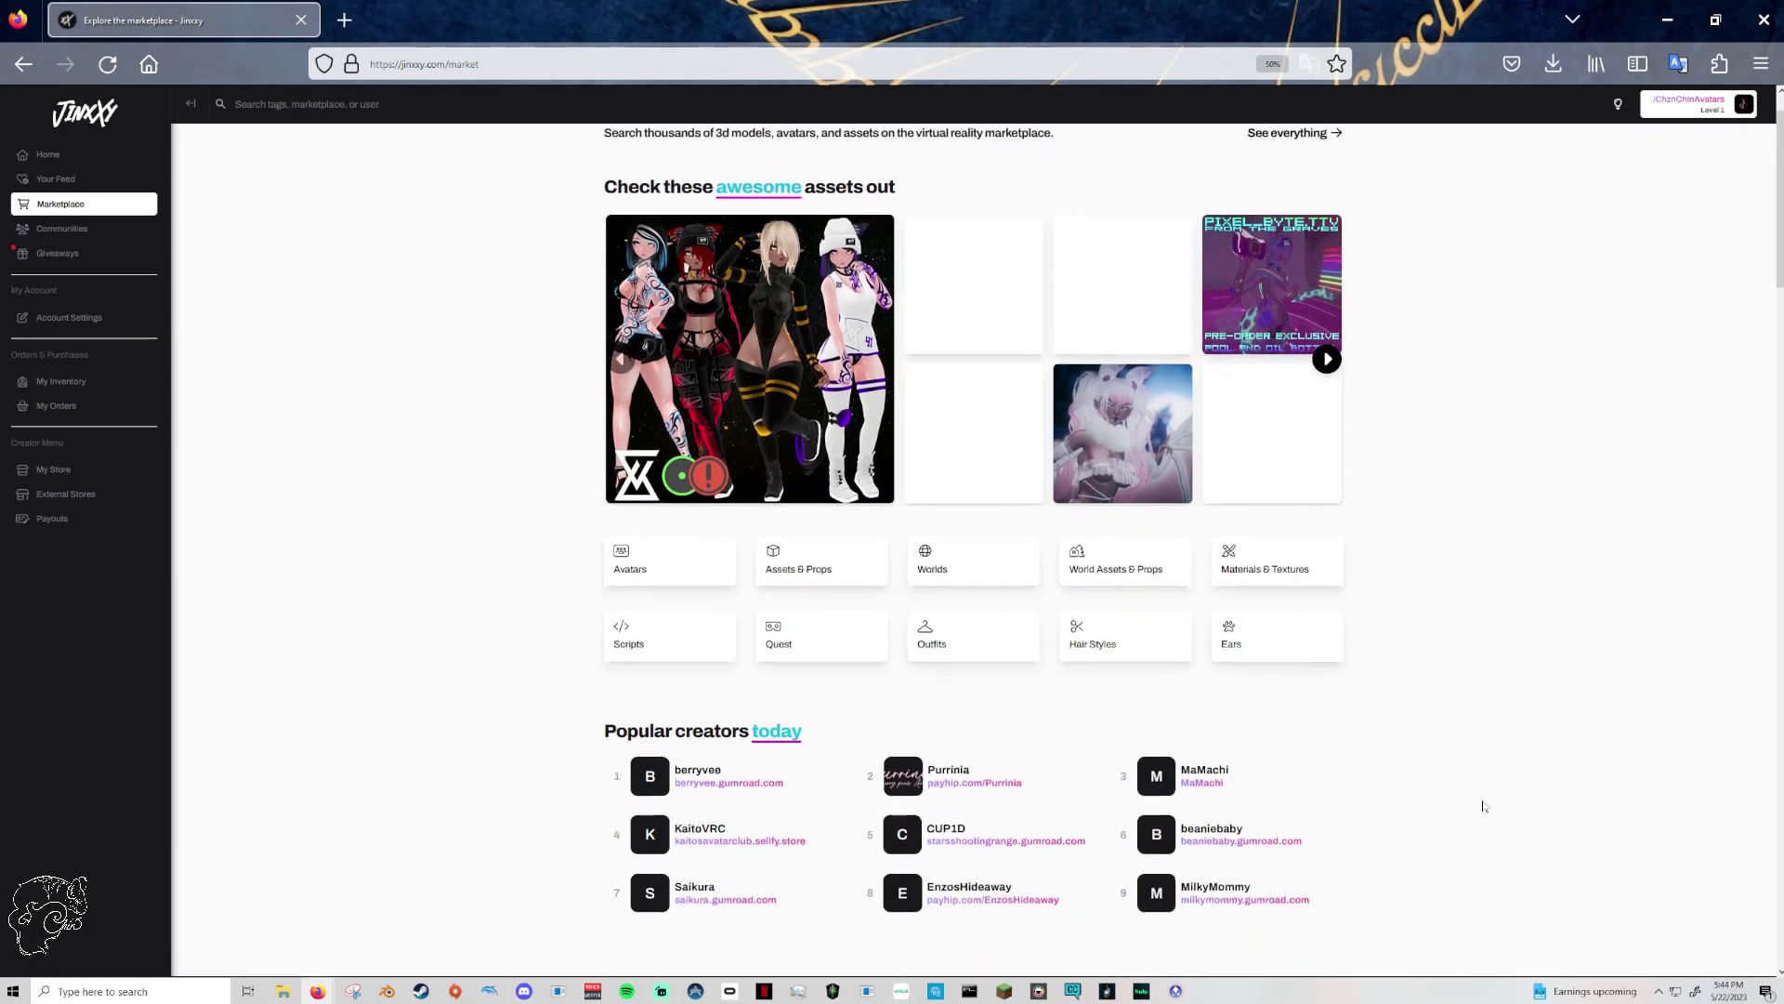
{"action": "left_click", "coordinate": [796, 572]}
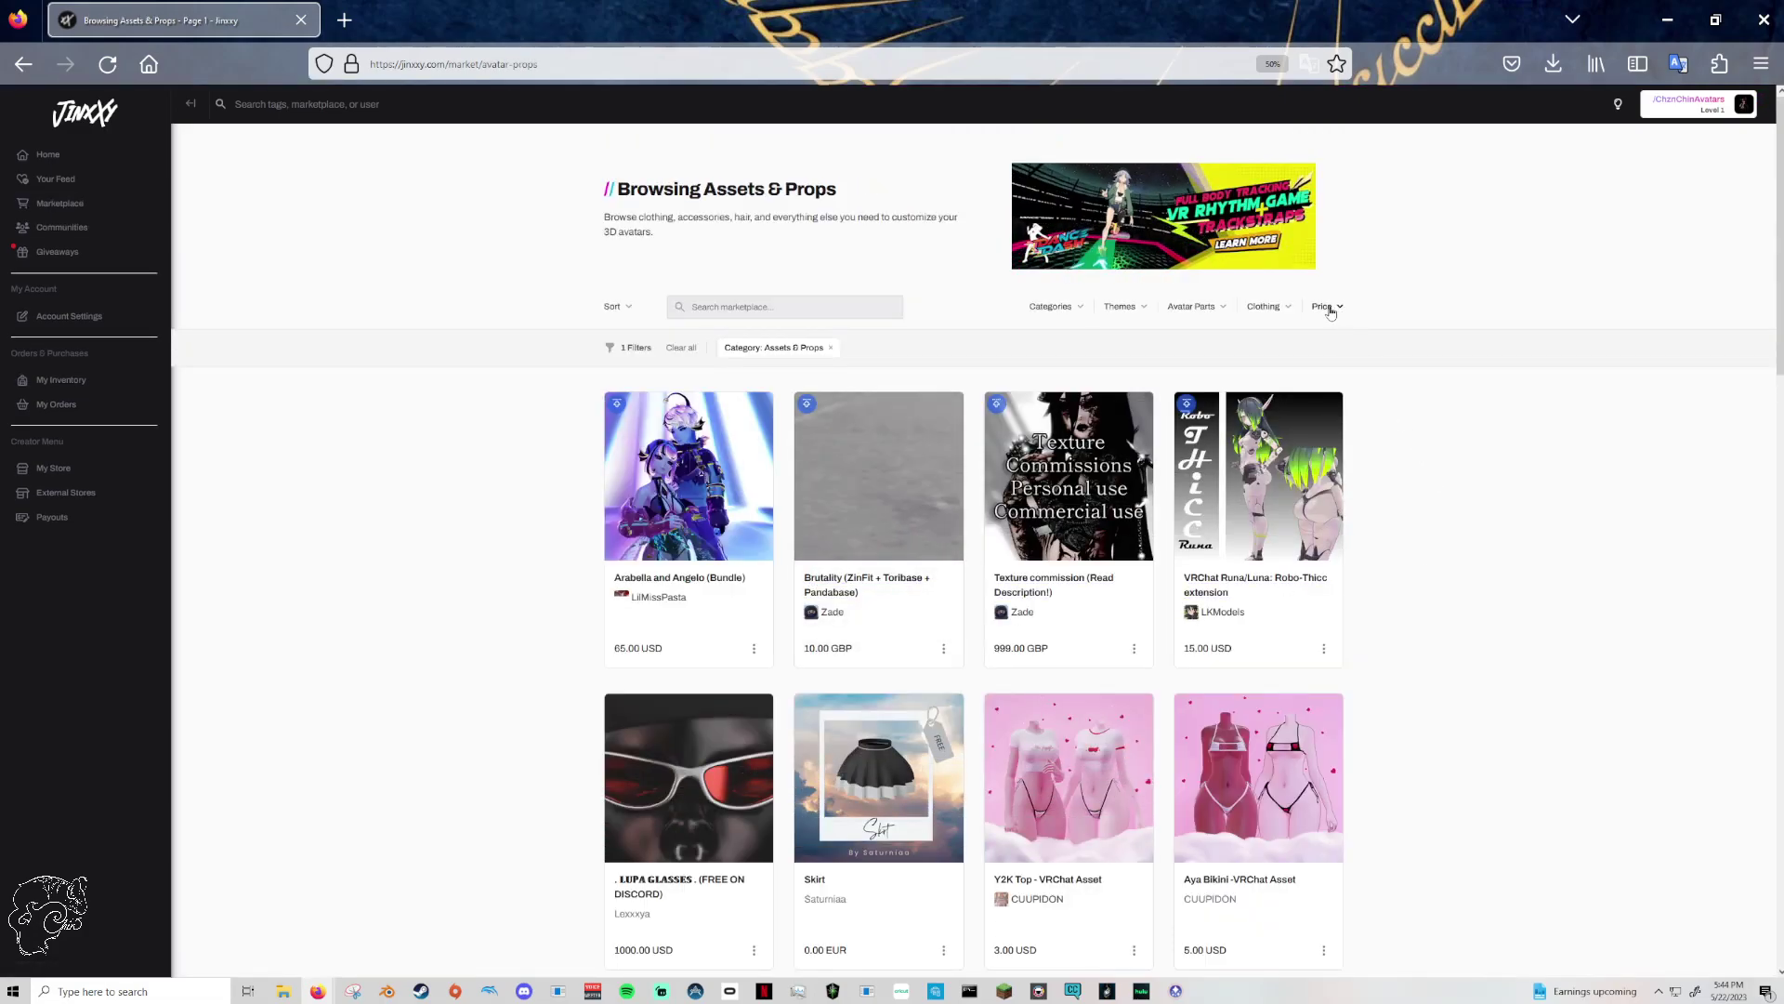
- Filter the Assets & Props listings to a maximum price of 0 and close the filters
{"action": "left_click", "coordinate": [1329, 309]}
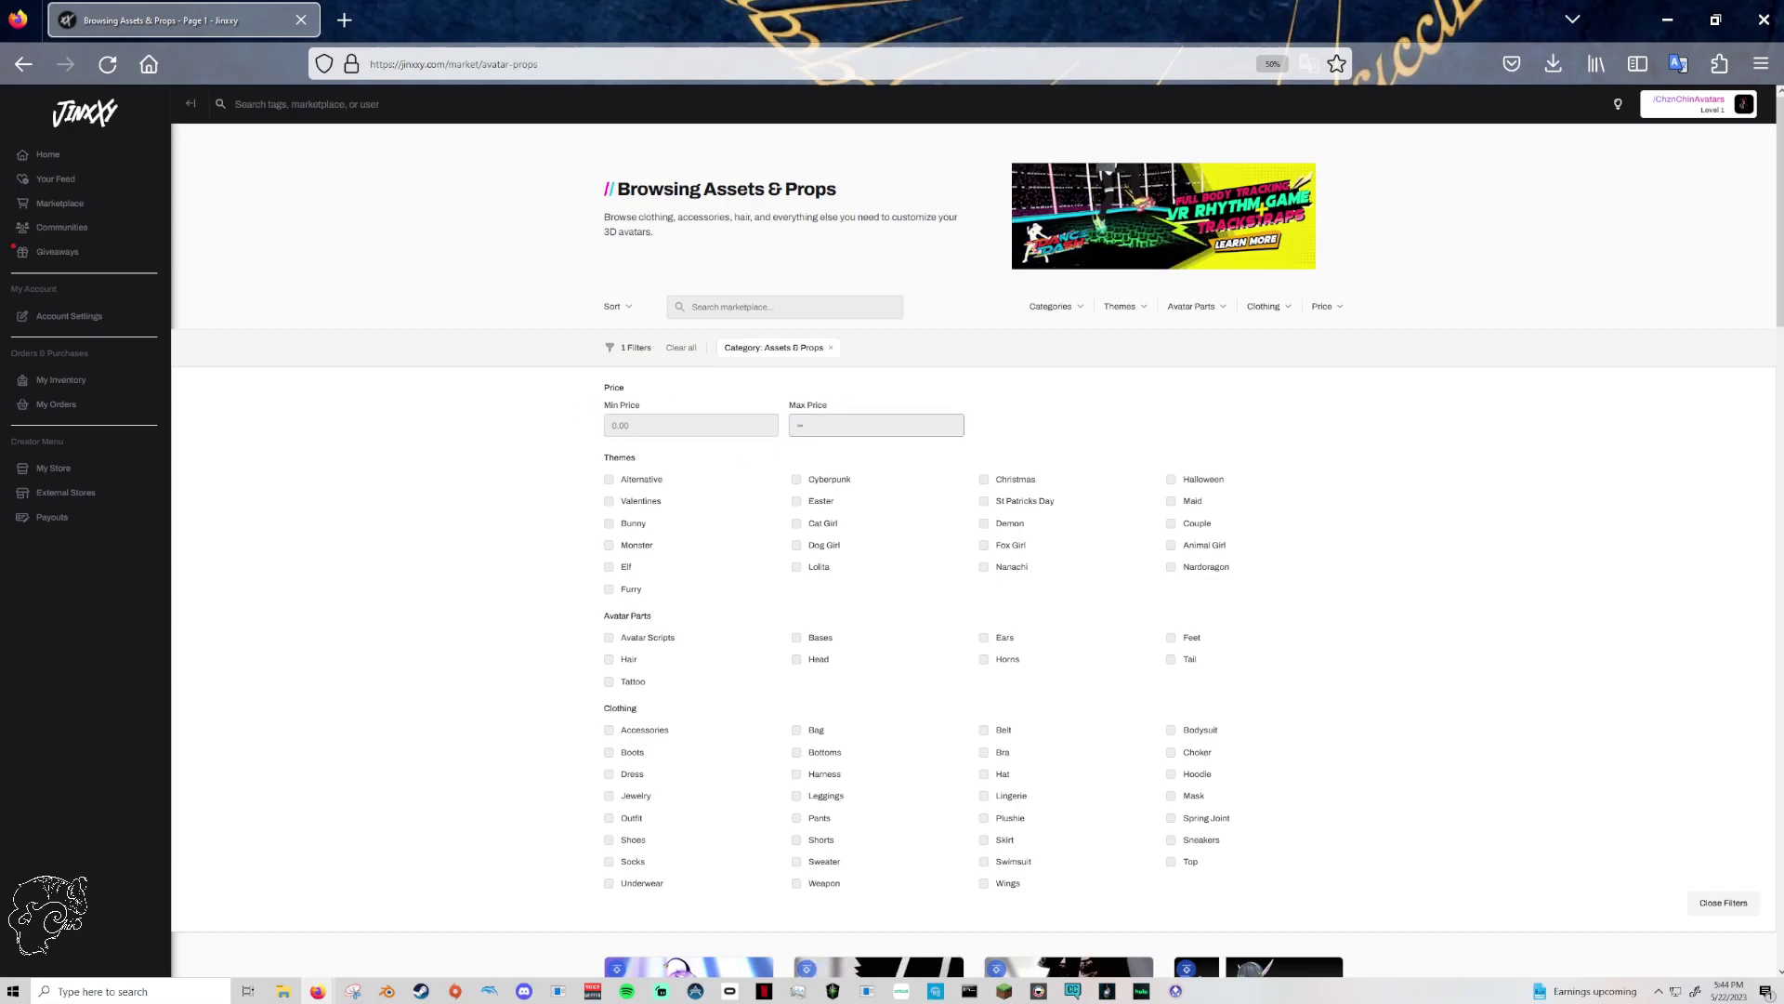
{"action": "left_click", "coordinate": [876, 426]}
{"action": "type", "text": "0"}
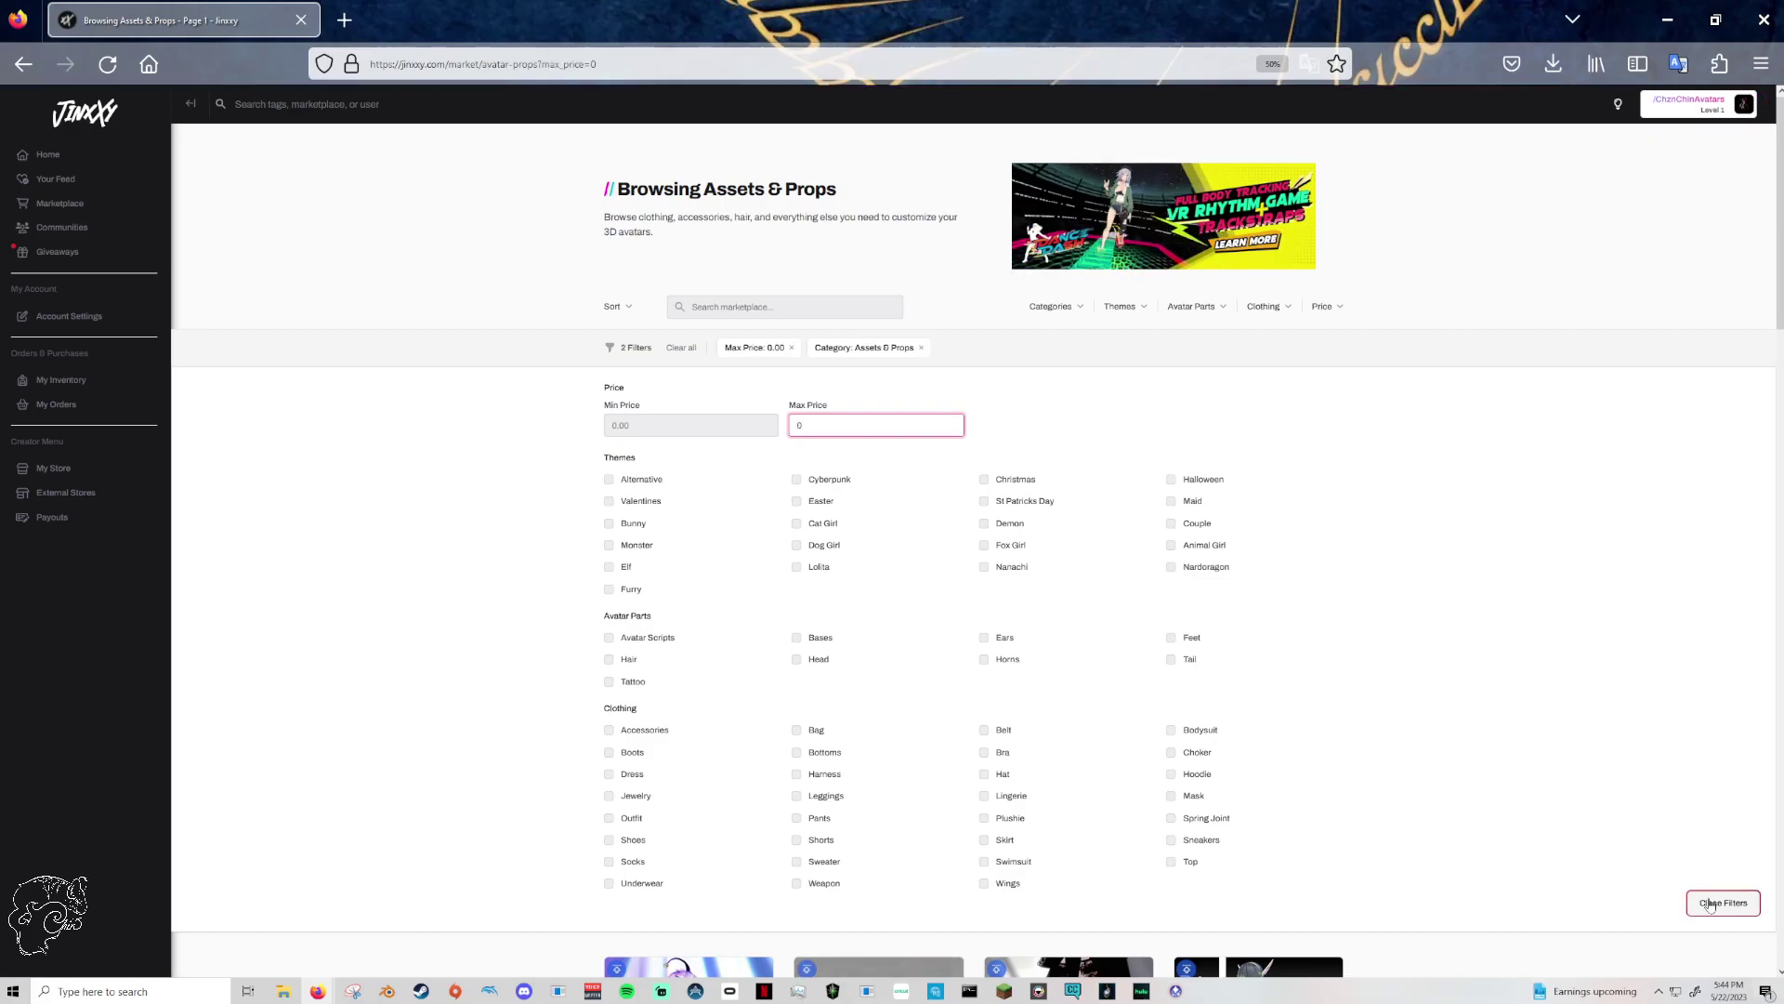
{"action": "left_click", "coordinate": [1714, 903]}
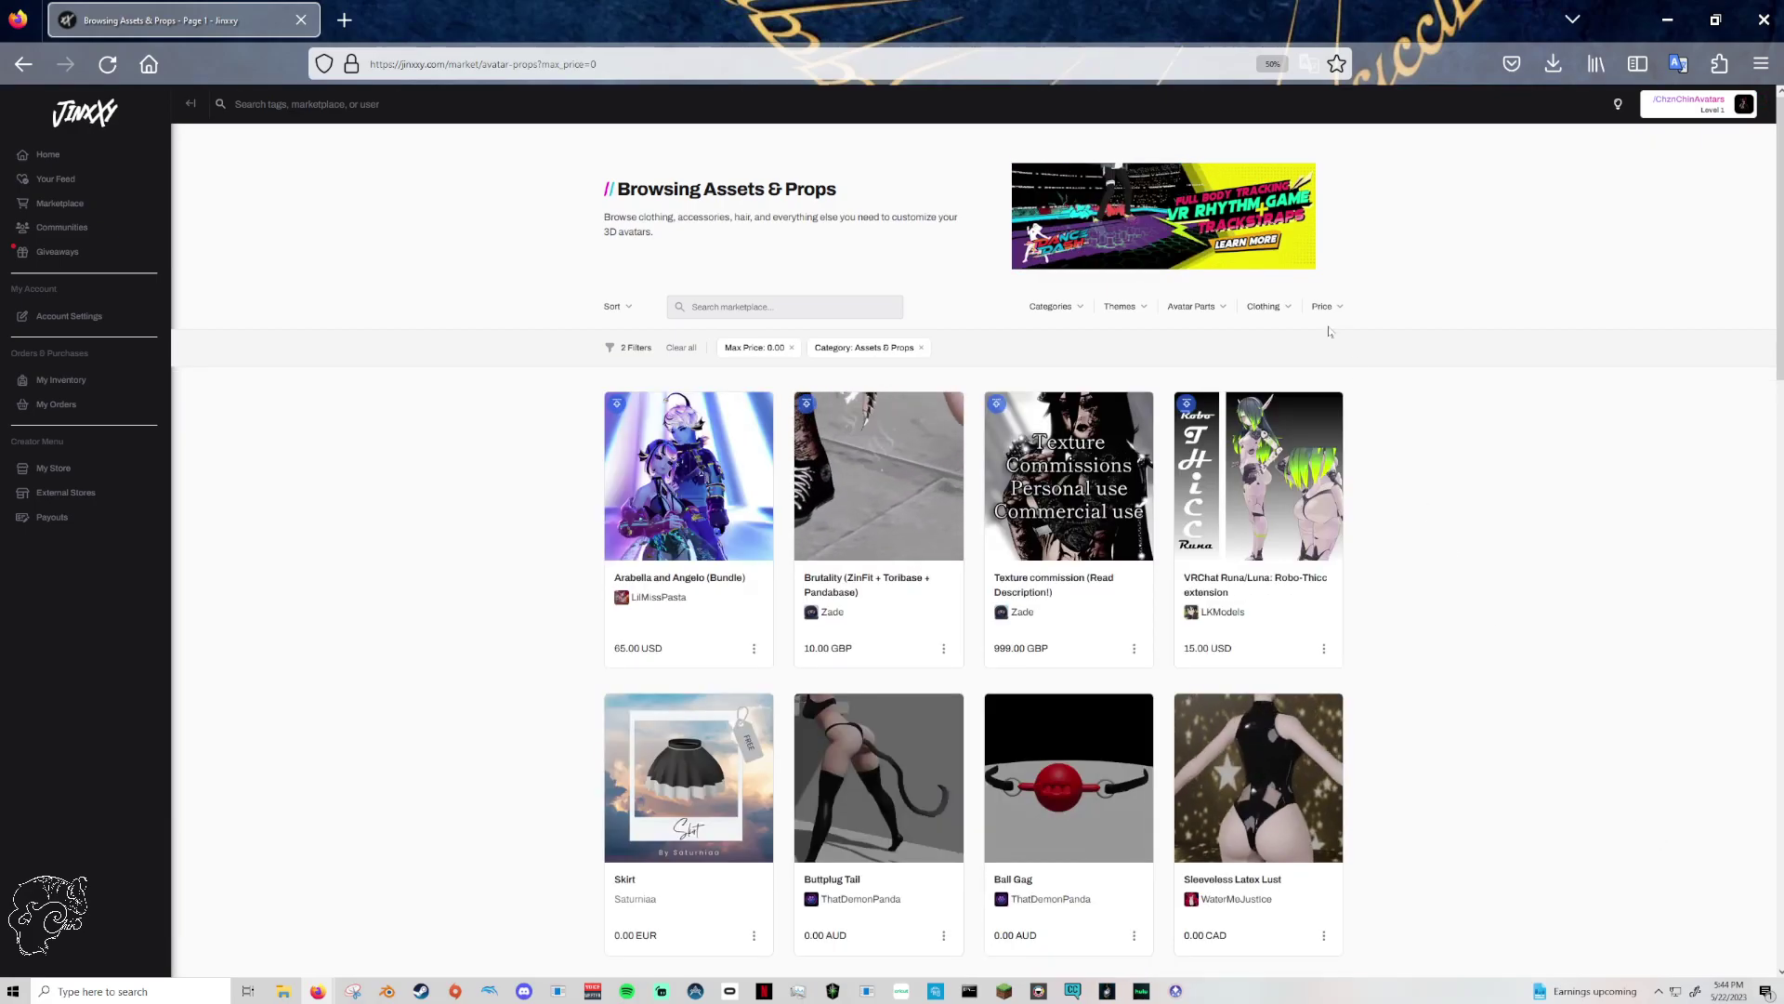
- Look through the first page of free Assets & Props listings down to the page numbers
{"action": "scroll", "coordinate": [1458, 490], "scroll_direction": "down", "scroll_amount": 4}
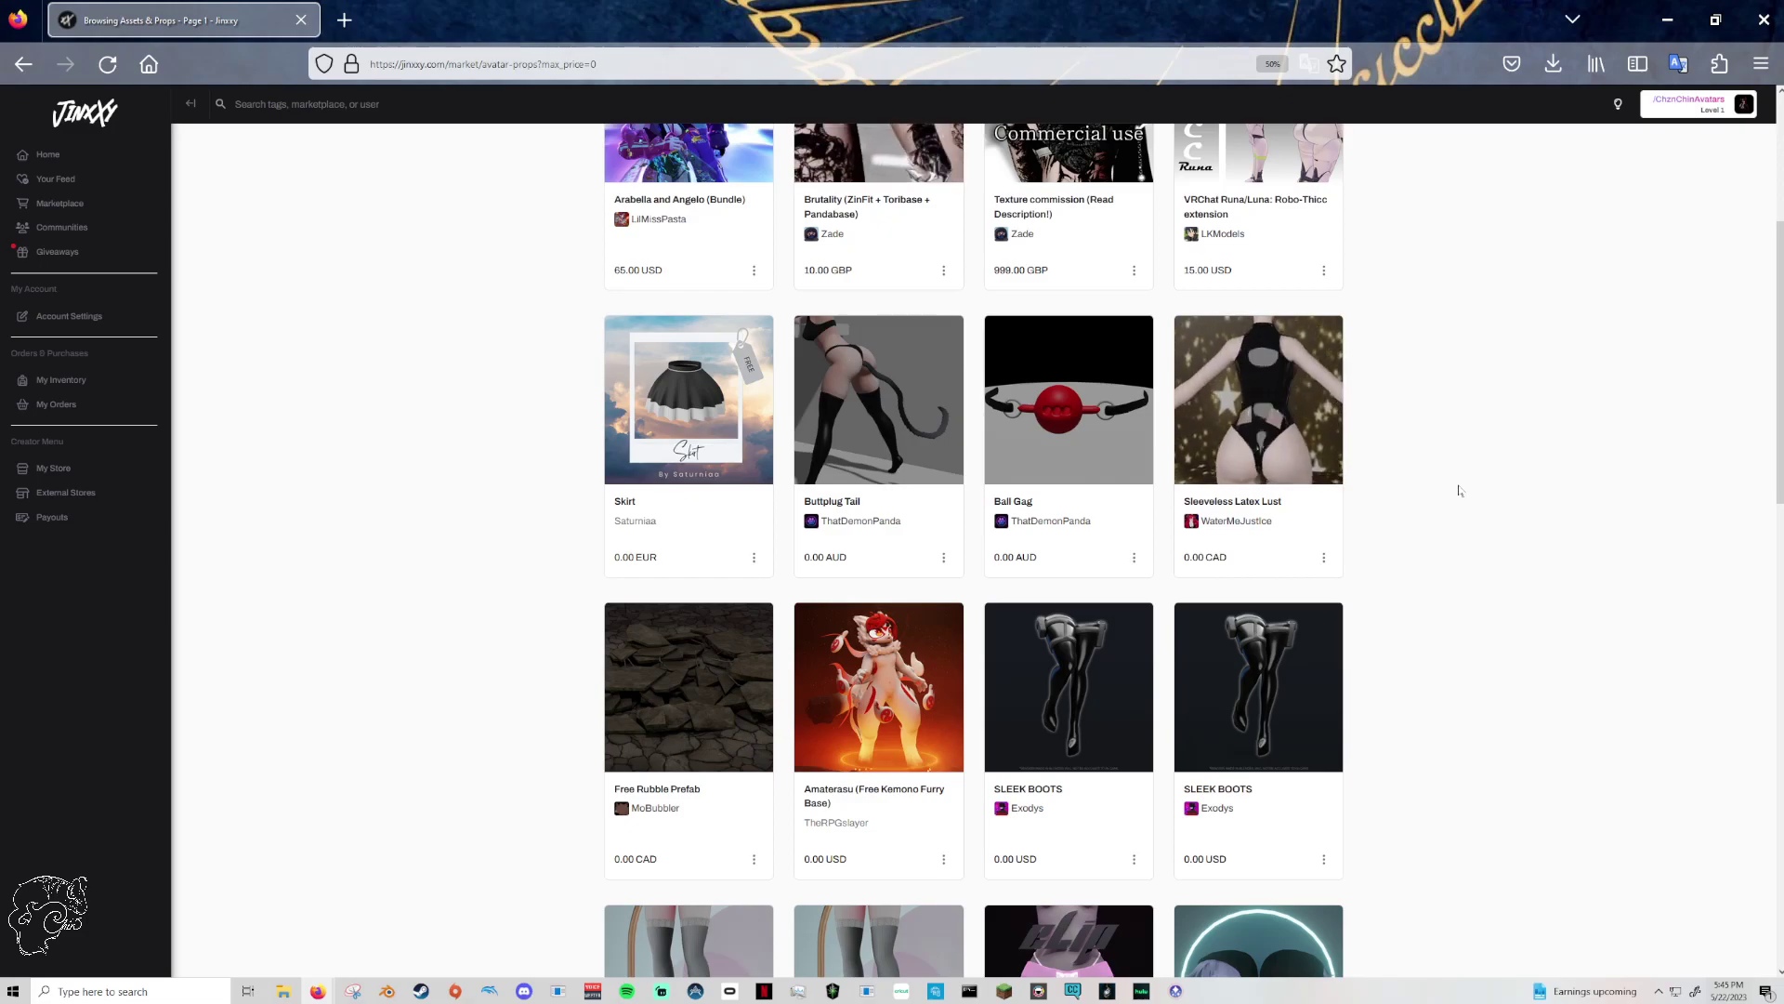
{"action": "scroll", "coordinate": [1459, 490], "scroll_direction": "up", "scroll_amount": 3}
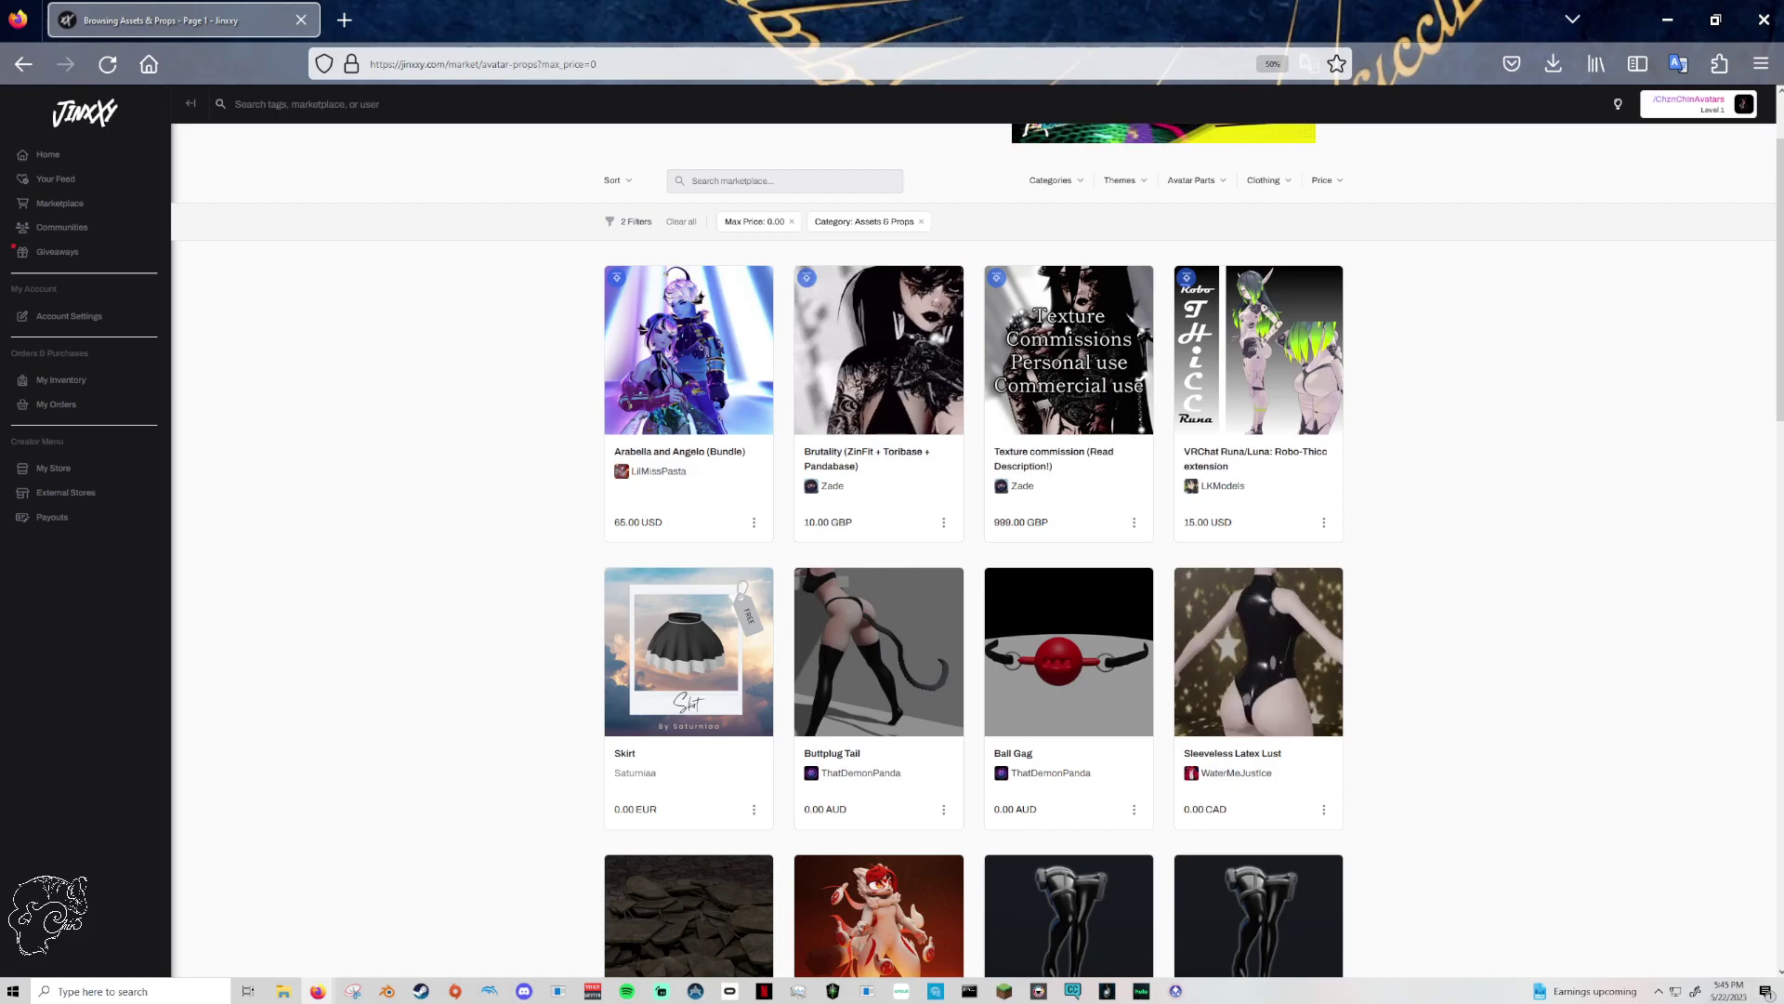
{"action": "scroll", "coordinate": [1518, 419], "scroll_direction": "down", "scroll_amount": 6}
{"action": "scroll", "coordinate": [1517, 442], "scroll_direction": "down", "scroll_amount": 4}
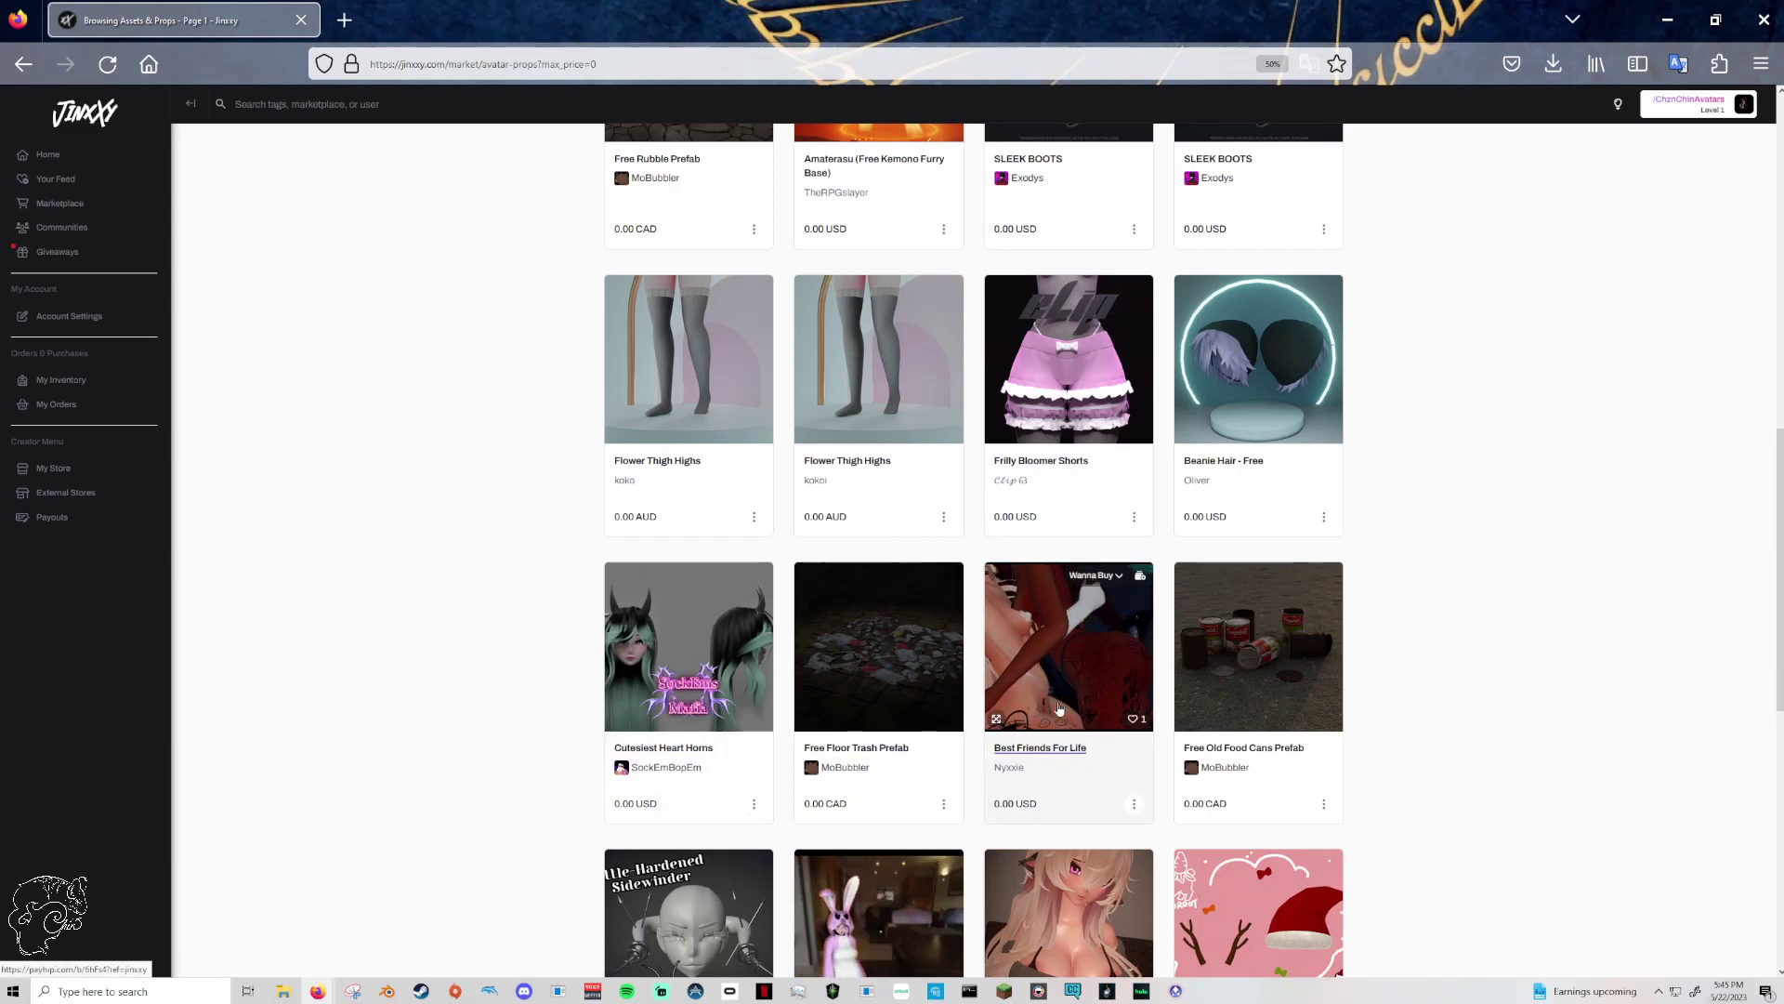
{"action": "scroll", "coordinate": [1510, 620], "scroll_direction": "down", "scroll_amount": 3}
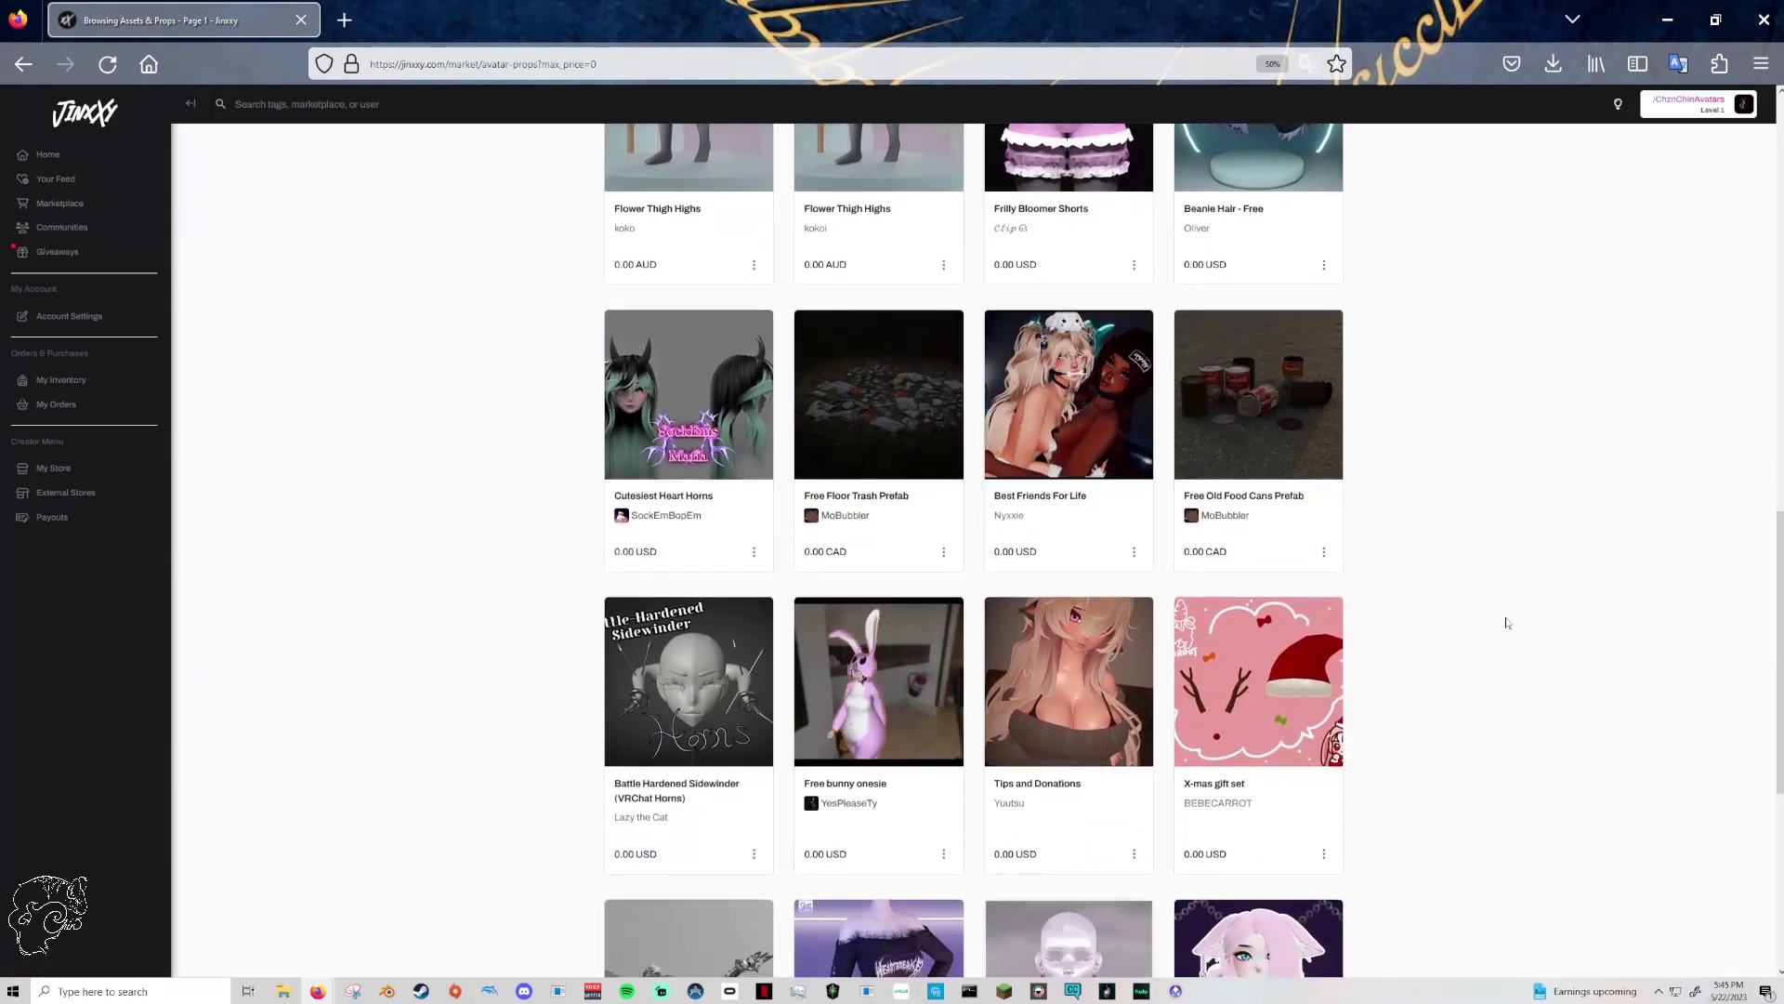
{"action": "scroll", "coordinate": [1441, 710], "scroll_direction": "down", "scroll_amount": 2}
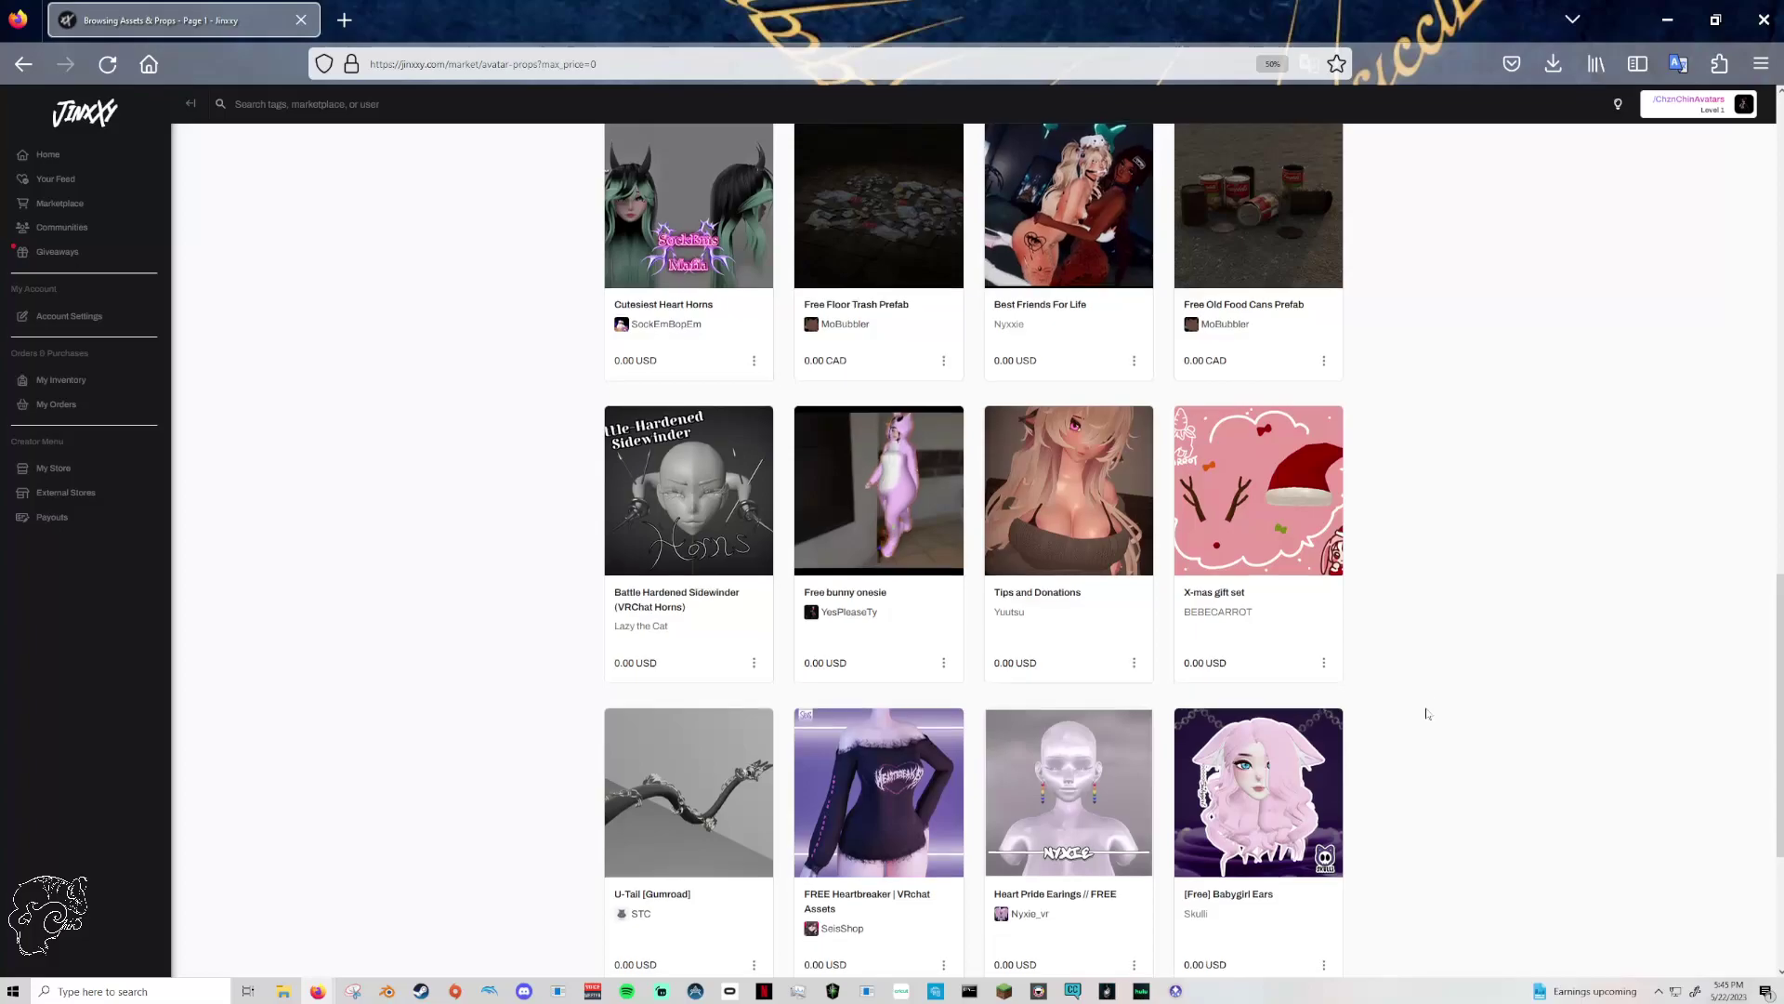
{"action": "scroll", "coordinate": [1430, 710], "scroll_direction": "down", "scroll_amount": 2}
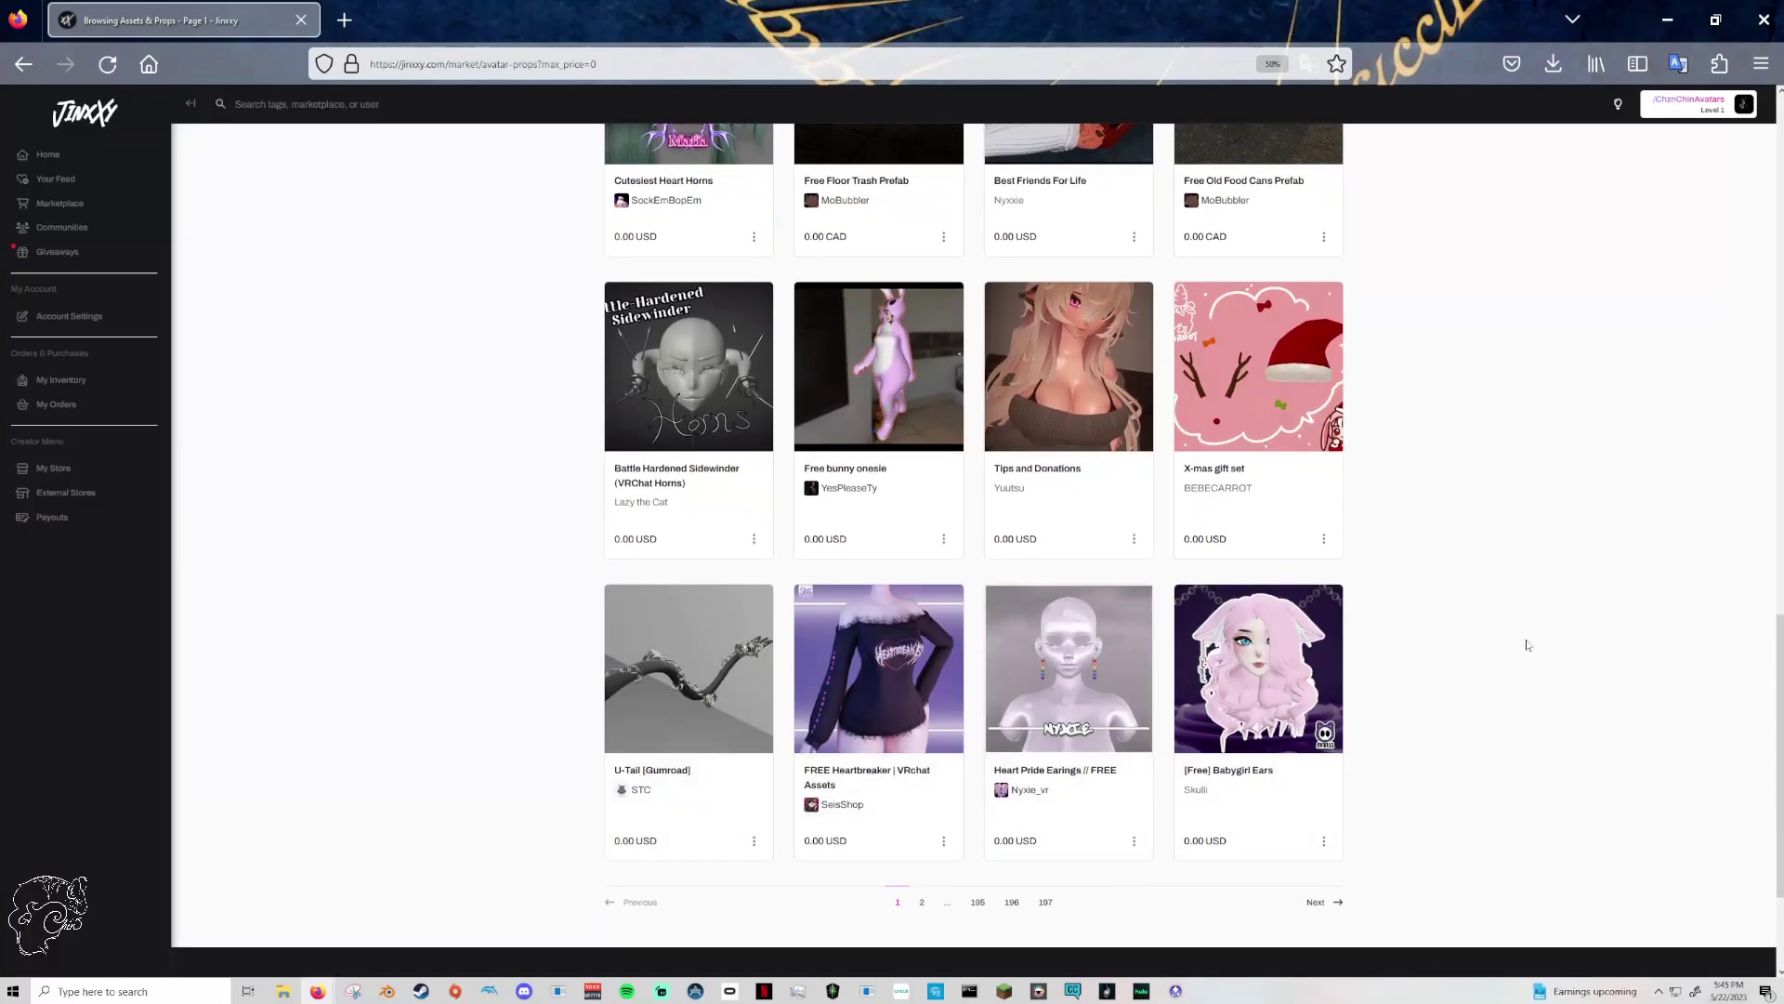
- Search the free Assets & Props listings for "hair" and look through the matching items
{"action": "scroll", "coordinate": [1487, 499], "scroll_direction": "up", "scroll_amount": 10}
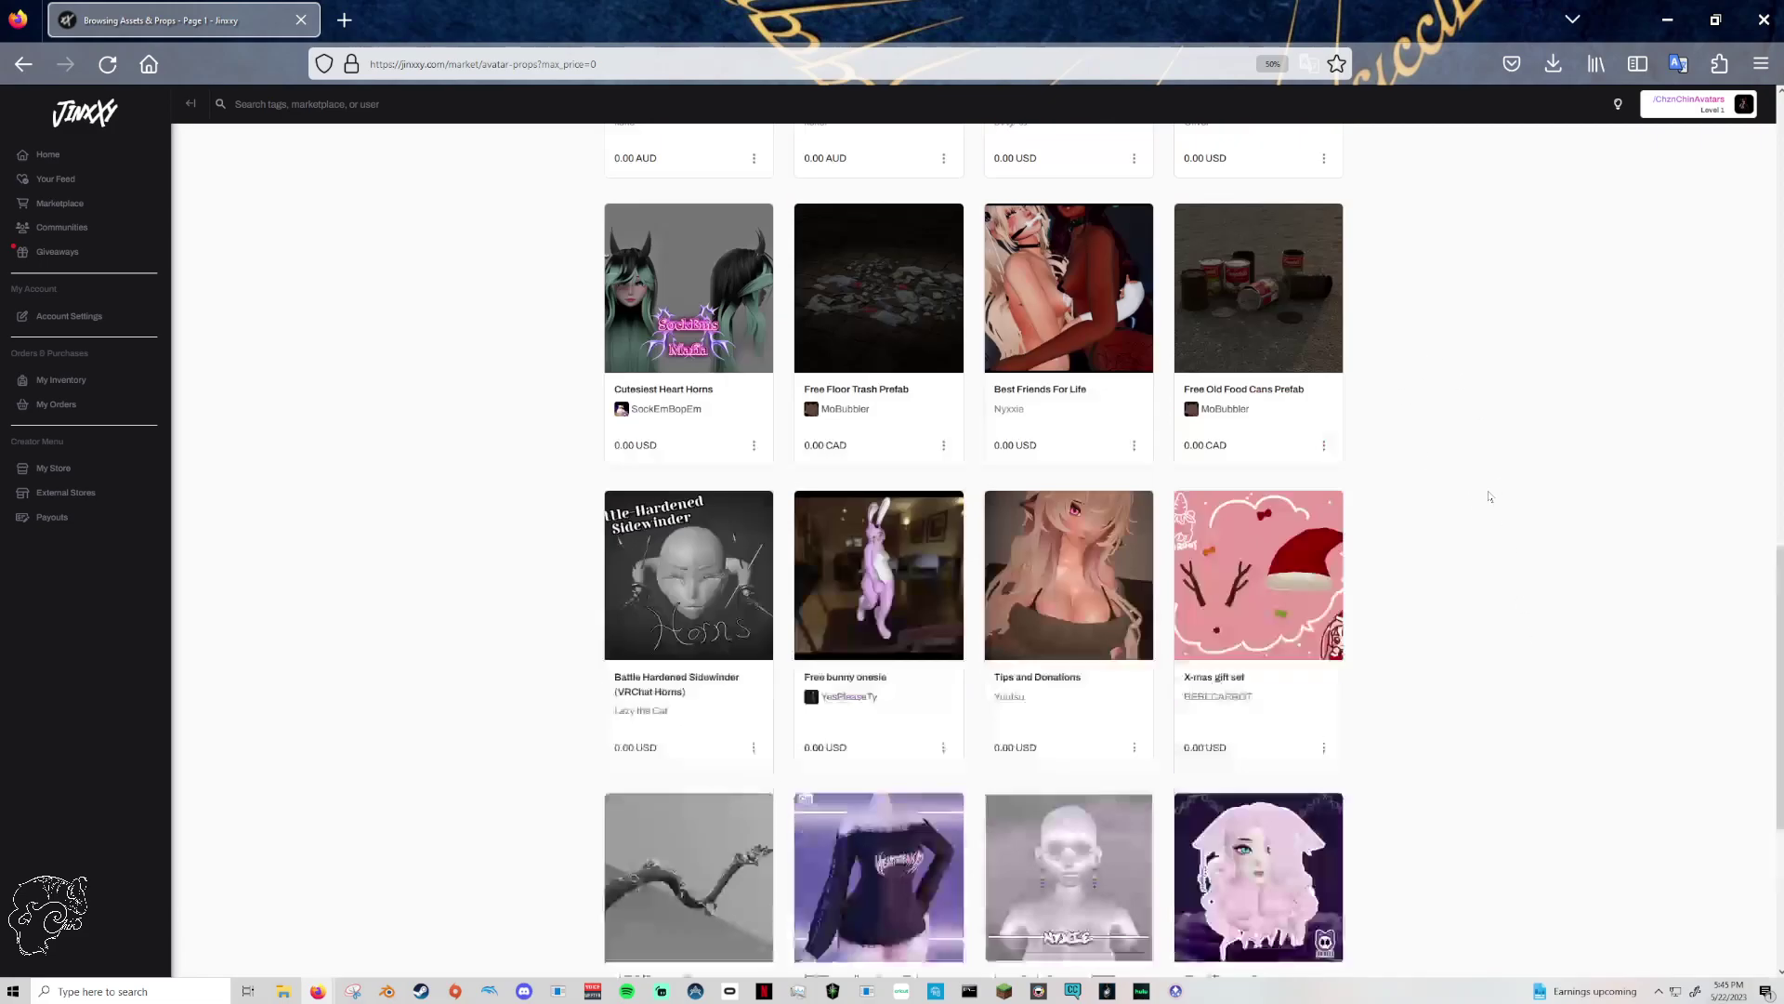
{"action": "scroll", "coordinate": [751, 299], "scroll_direction": "up", "scroll_amount": 5}
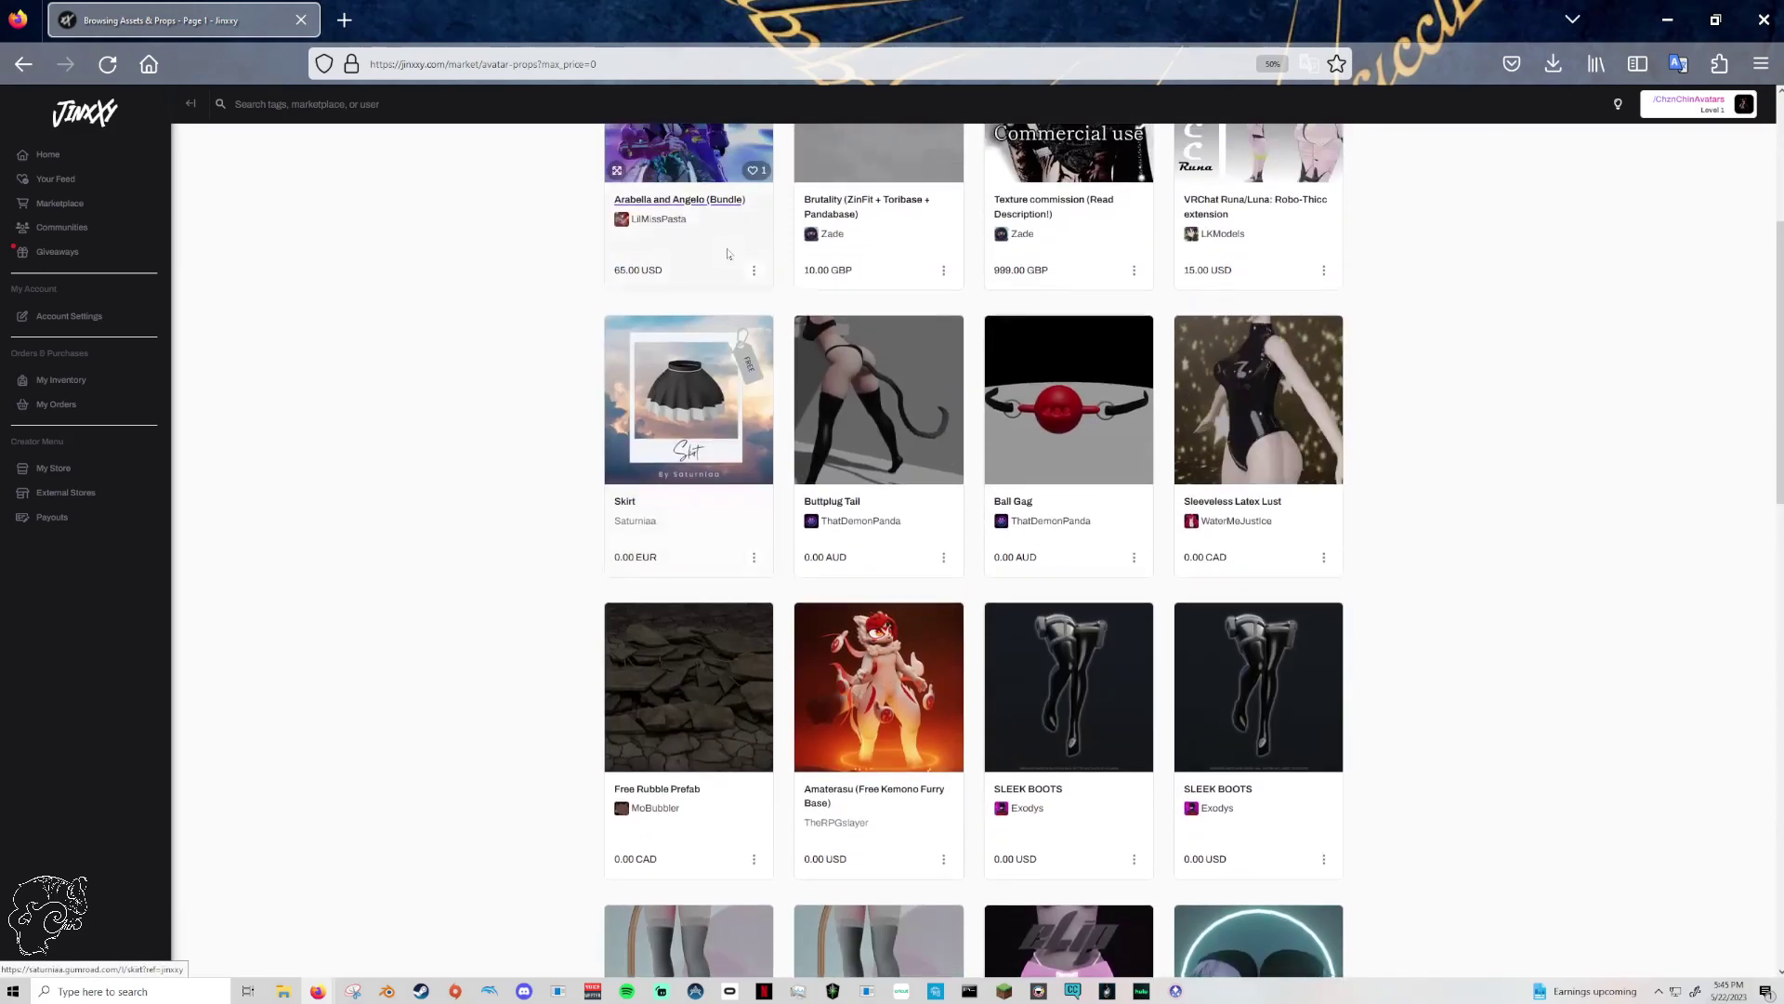
{"action": "type", "text": "hair"}
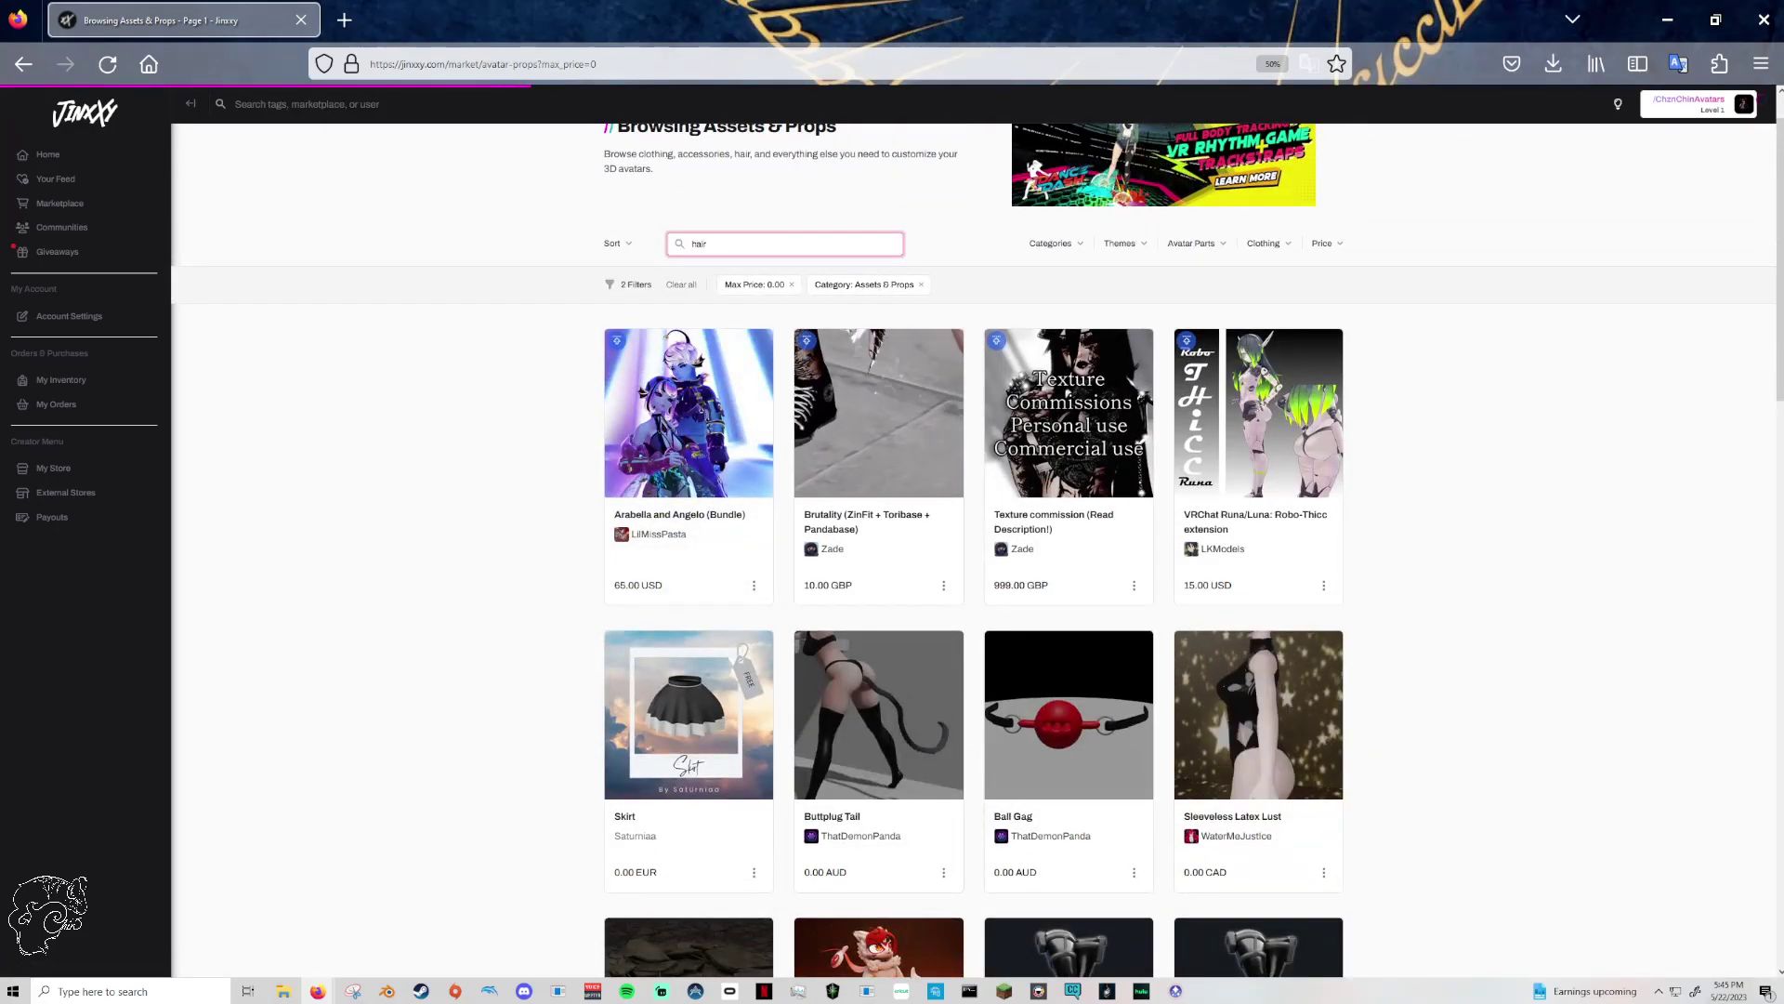
{"action": "scroll", "coordinate": [1566, 474], "scroll_direction": "down", "scroll_amount": 5}
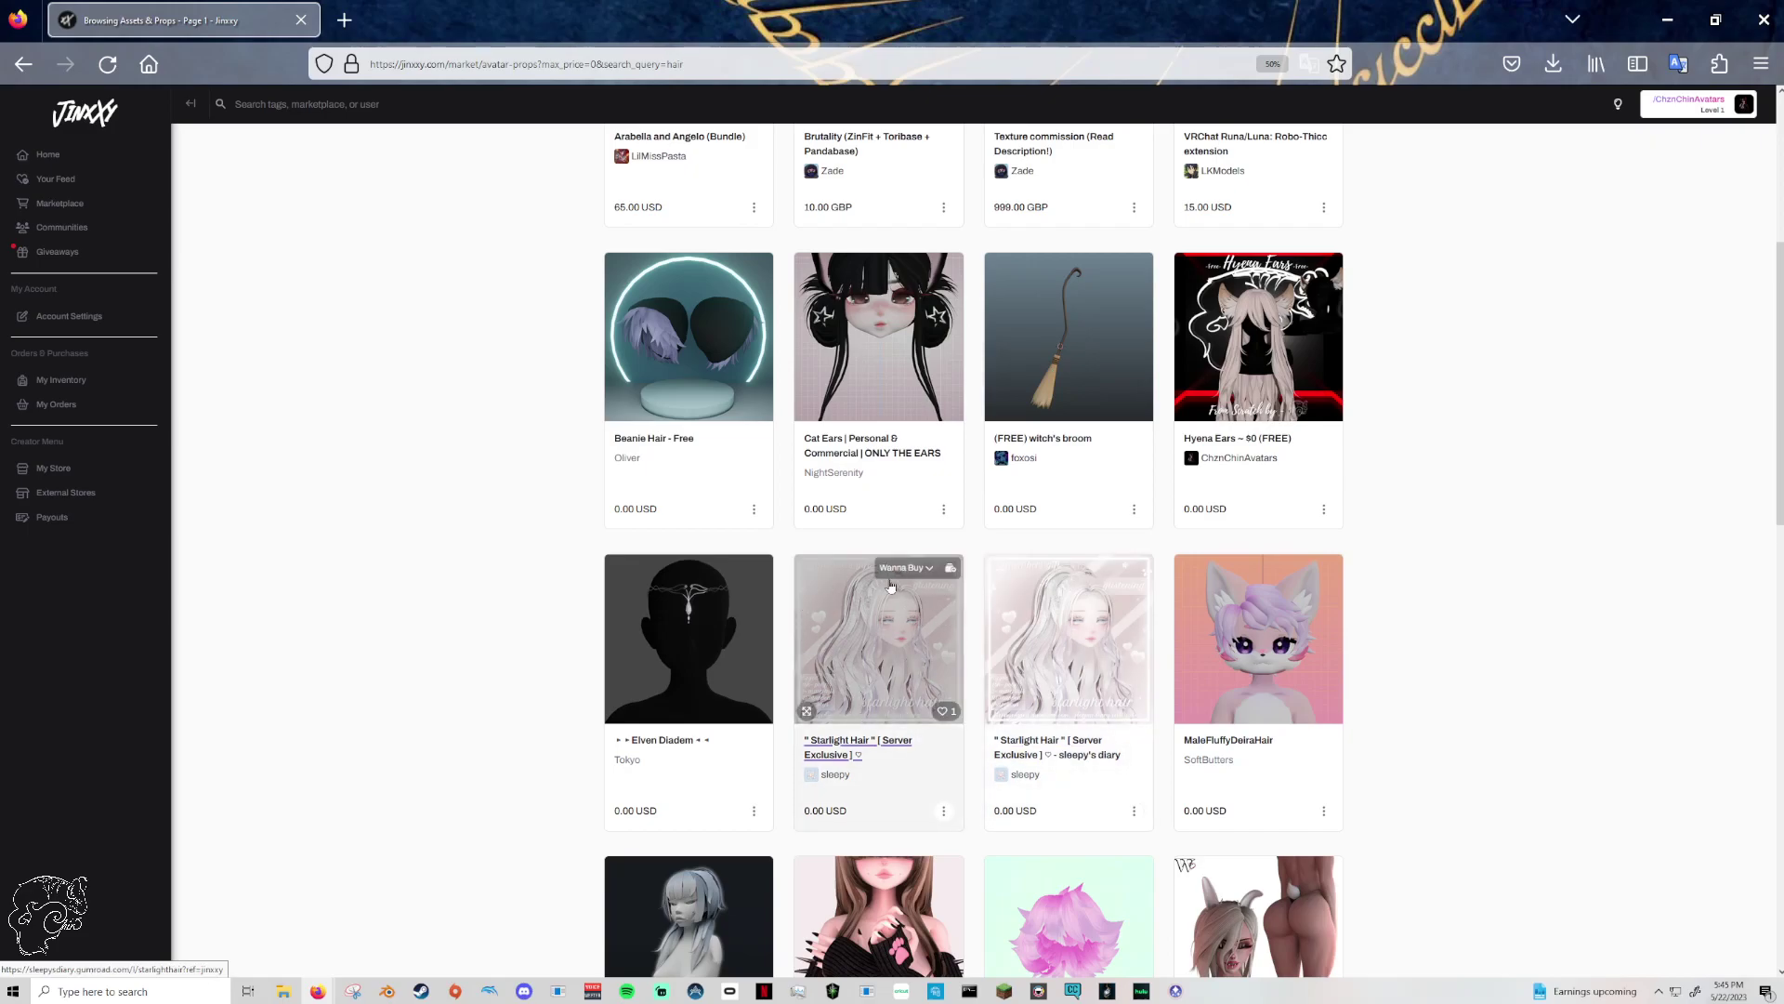
{"action": "scroll", "coordinate": [1481, 673], "scroll_direction": "down", "scroll_amount": 3}
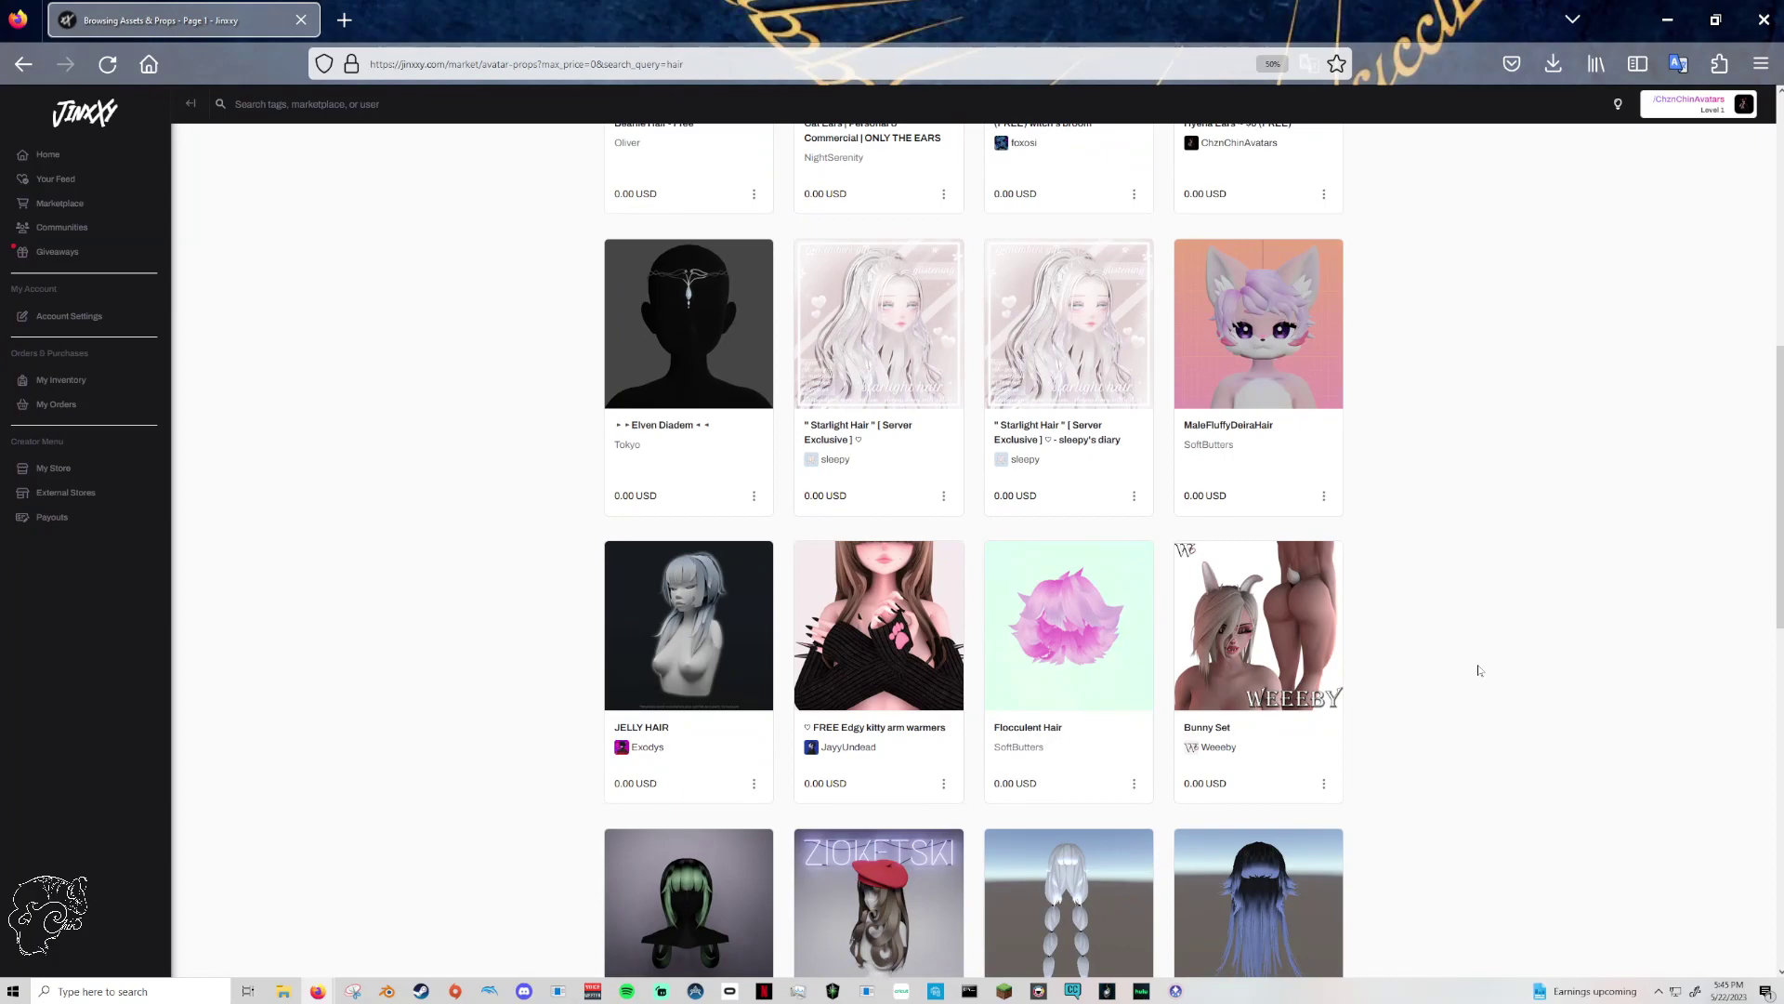
{"action": "scroll", "coordinate": [1476, 665], "scroll_direction": "down", "scroll_amount": 2}
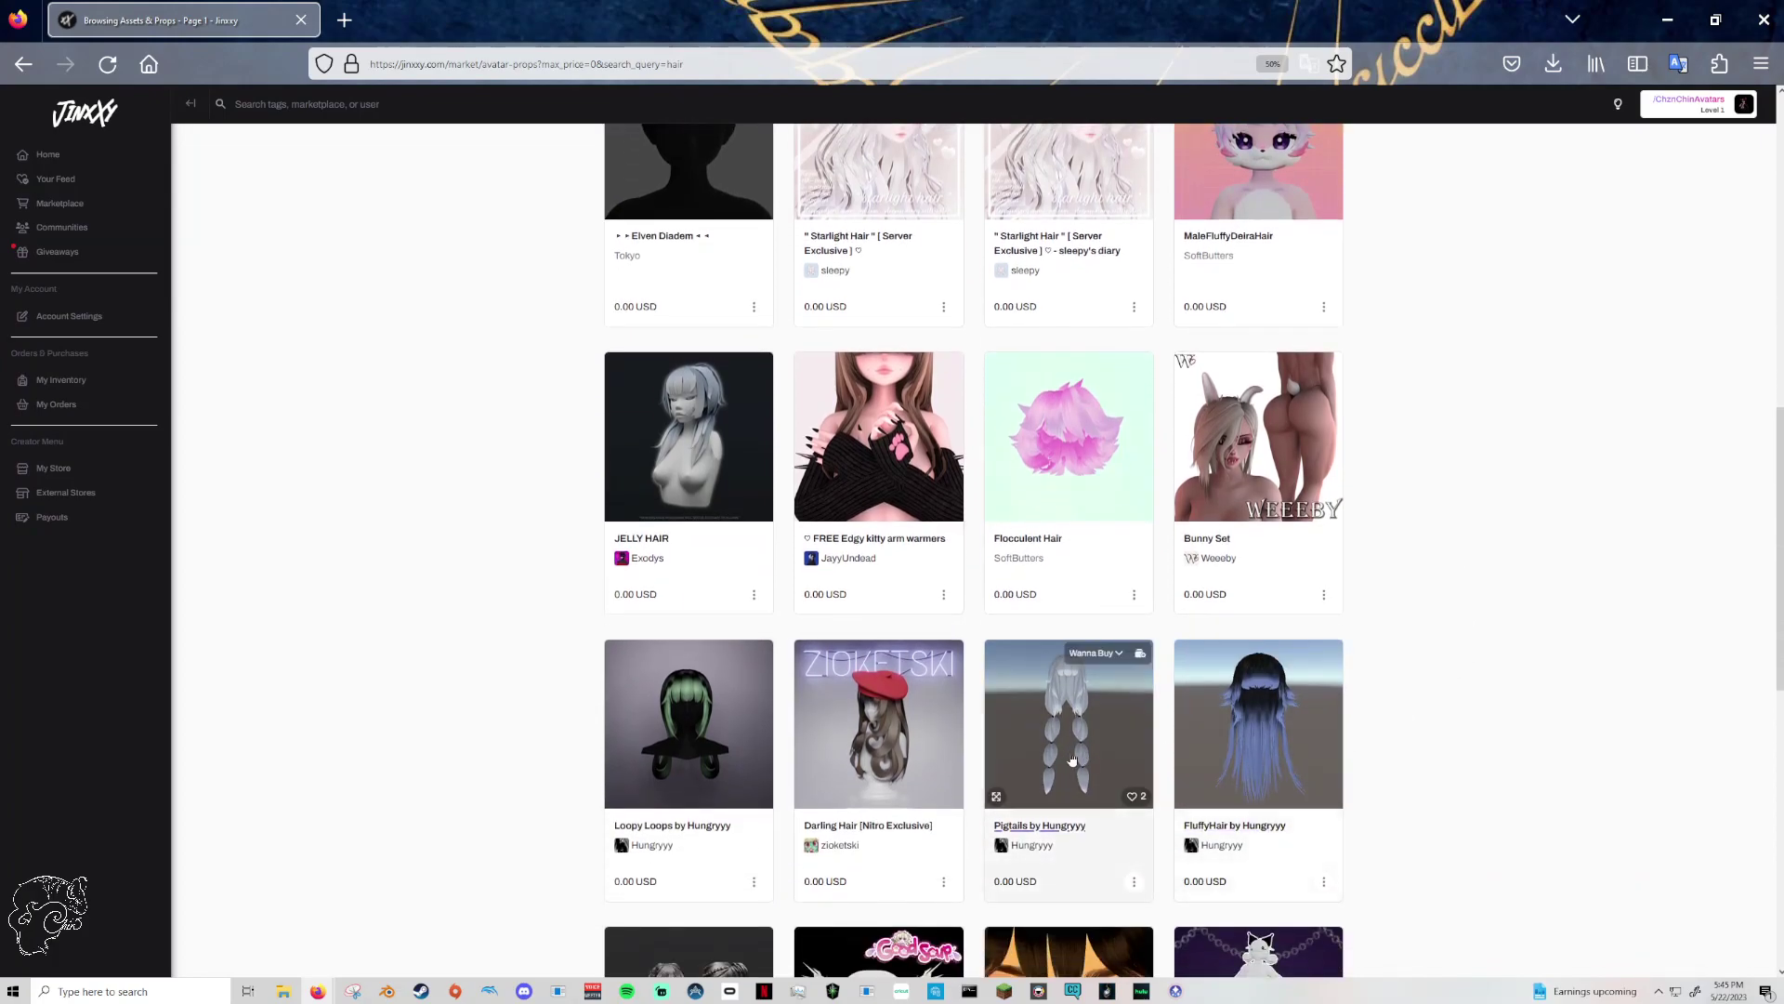
{"action": "scroll", "coordinate": [1505, 734], "scroll_direction": "down", "scroll_amount": 2}
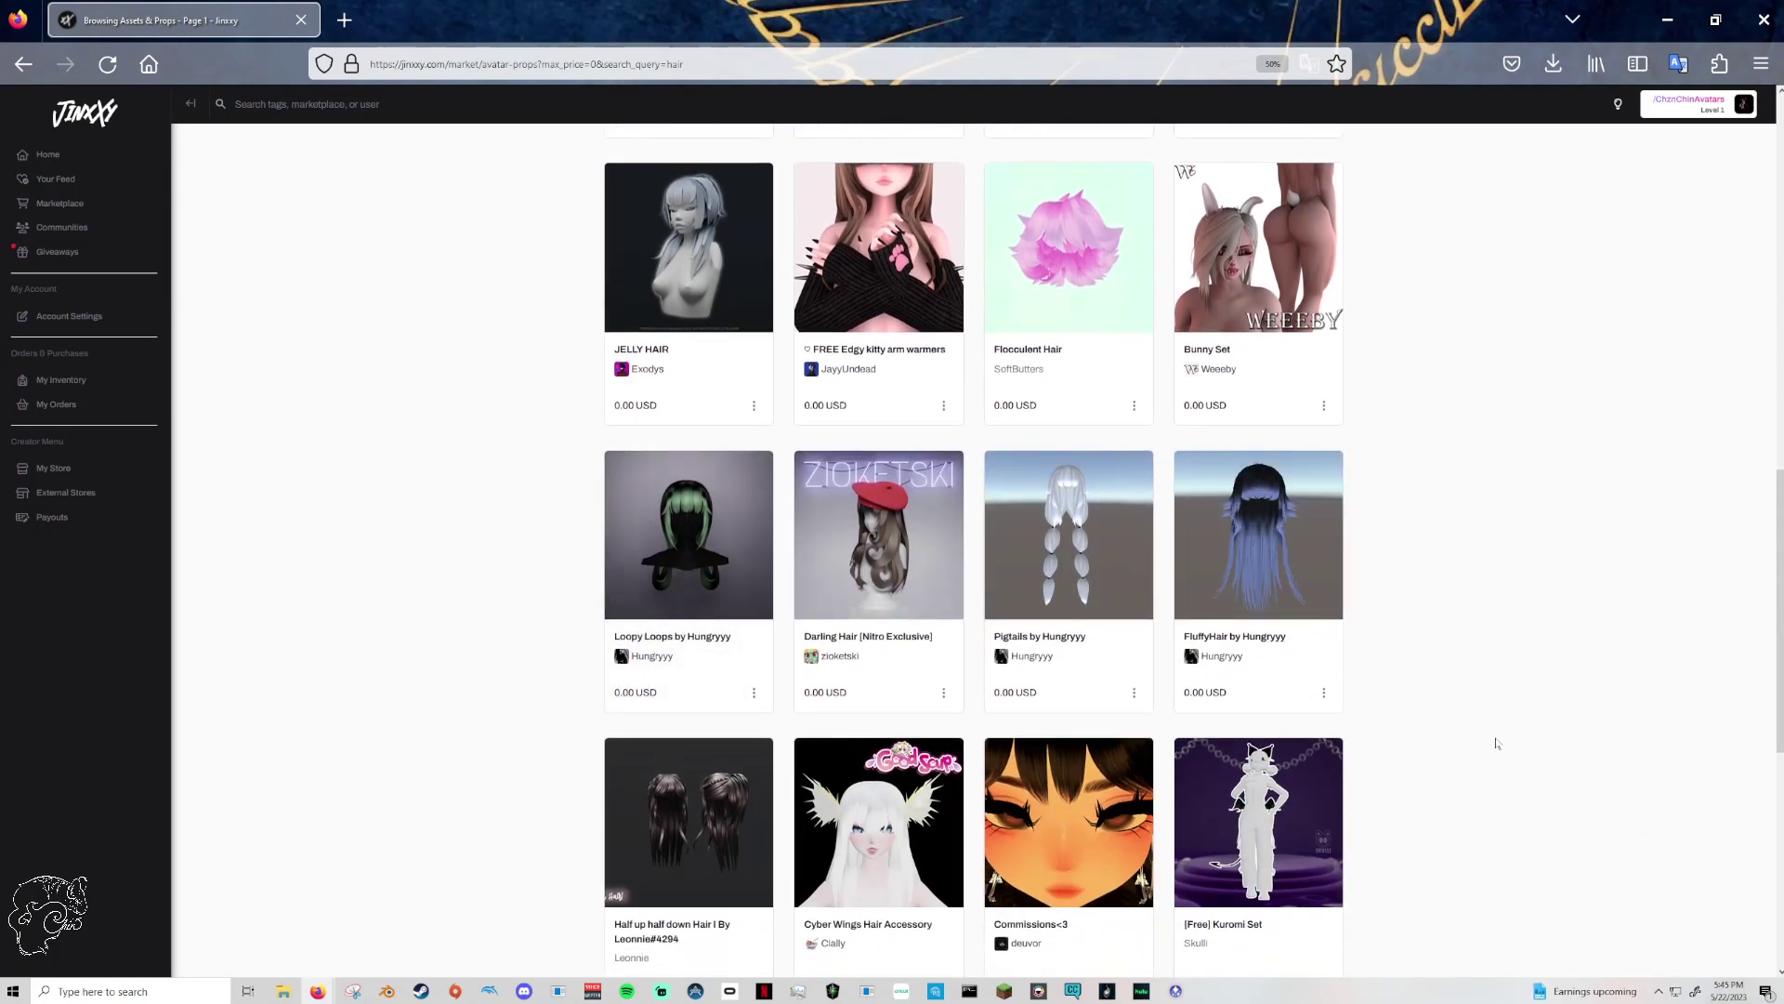
{"action": "scroll", "coordinate": [1549, 753], "scroll_direction": "up", "scroll_amount": 5}
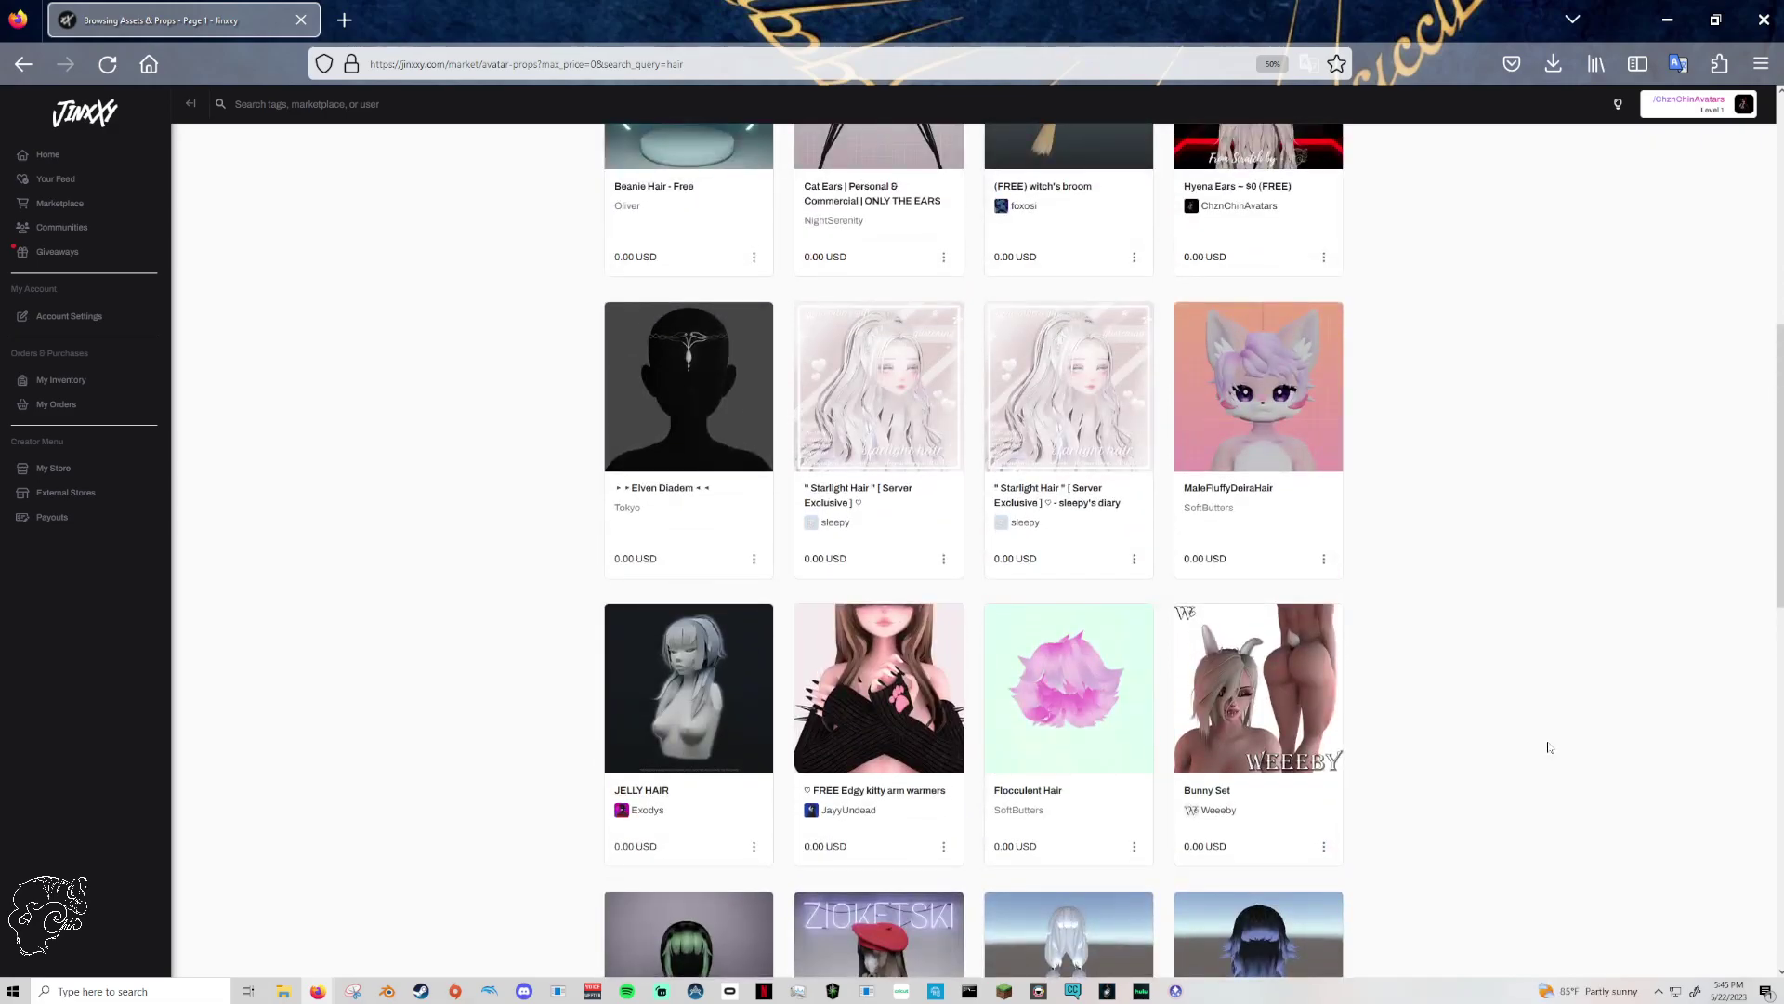
{"action": "scroll", "coordinate": [1548, 743], "scroll_direction": "up", "scroll_amount": 8}
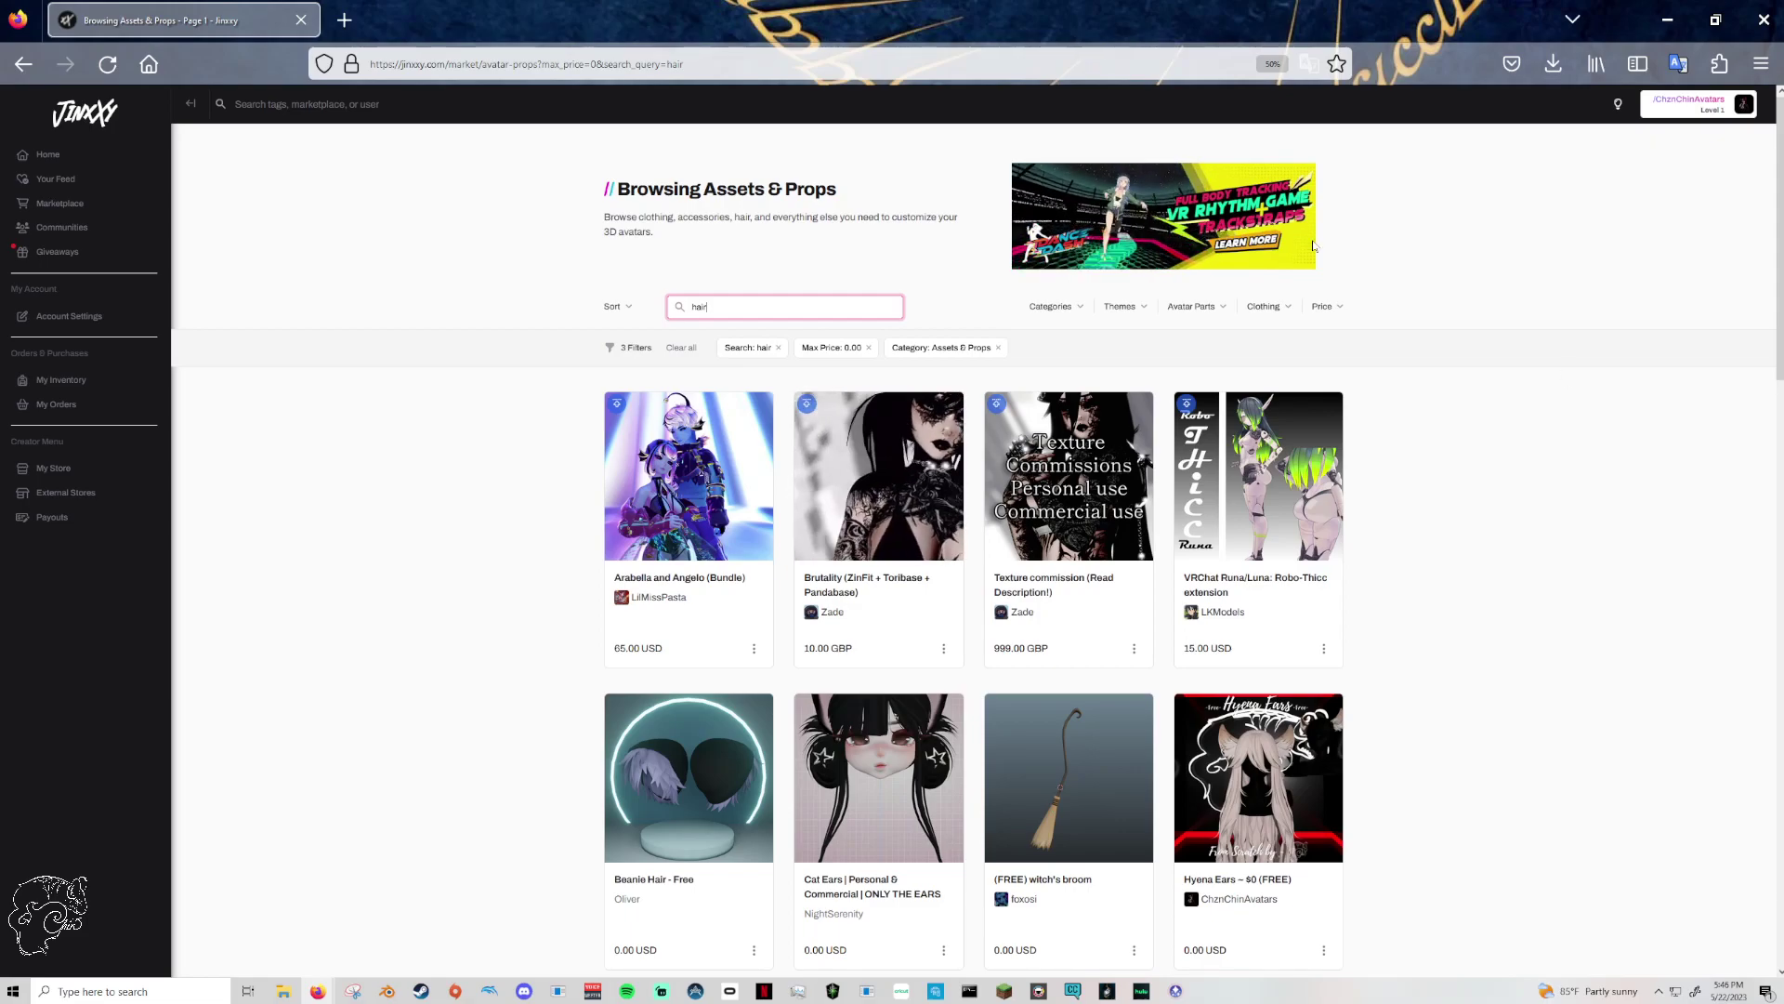
- Open the nessy.store shop in a new tab and go to its Head Beauty collection
{"action": "left_click", "coordinate": [344, 20]}
{"action": "type", "text": "ne"}
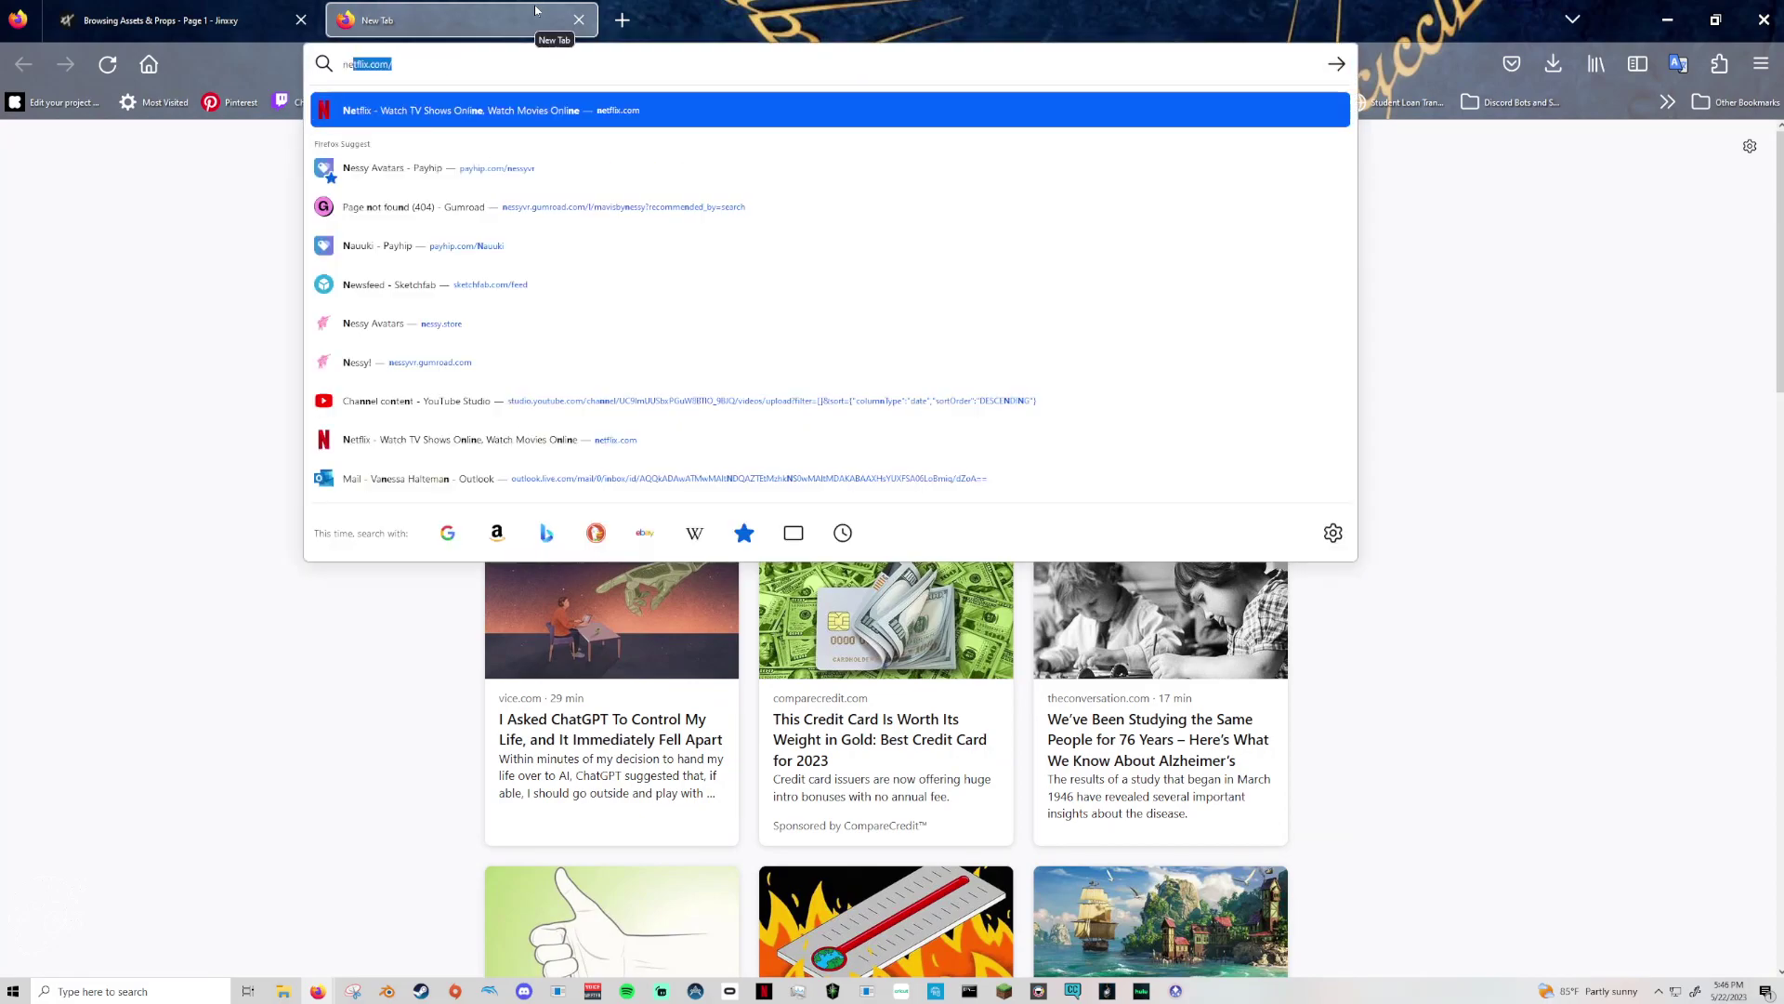
{"action": "type", "text": "ss"}
{"action": "left_click", "coordinate": [892, 400]}
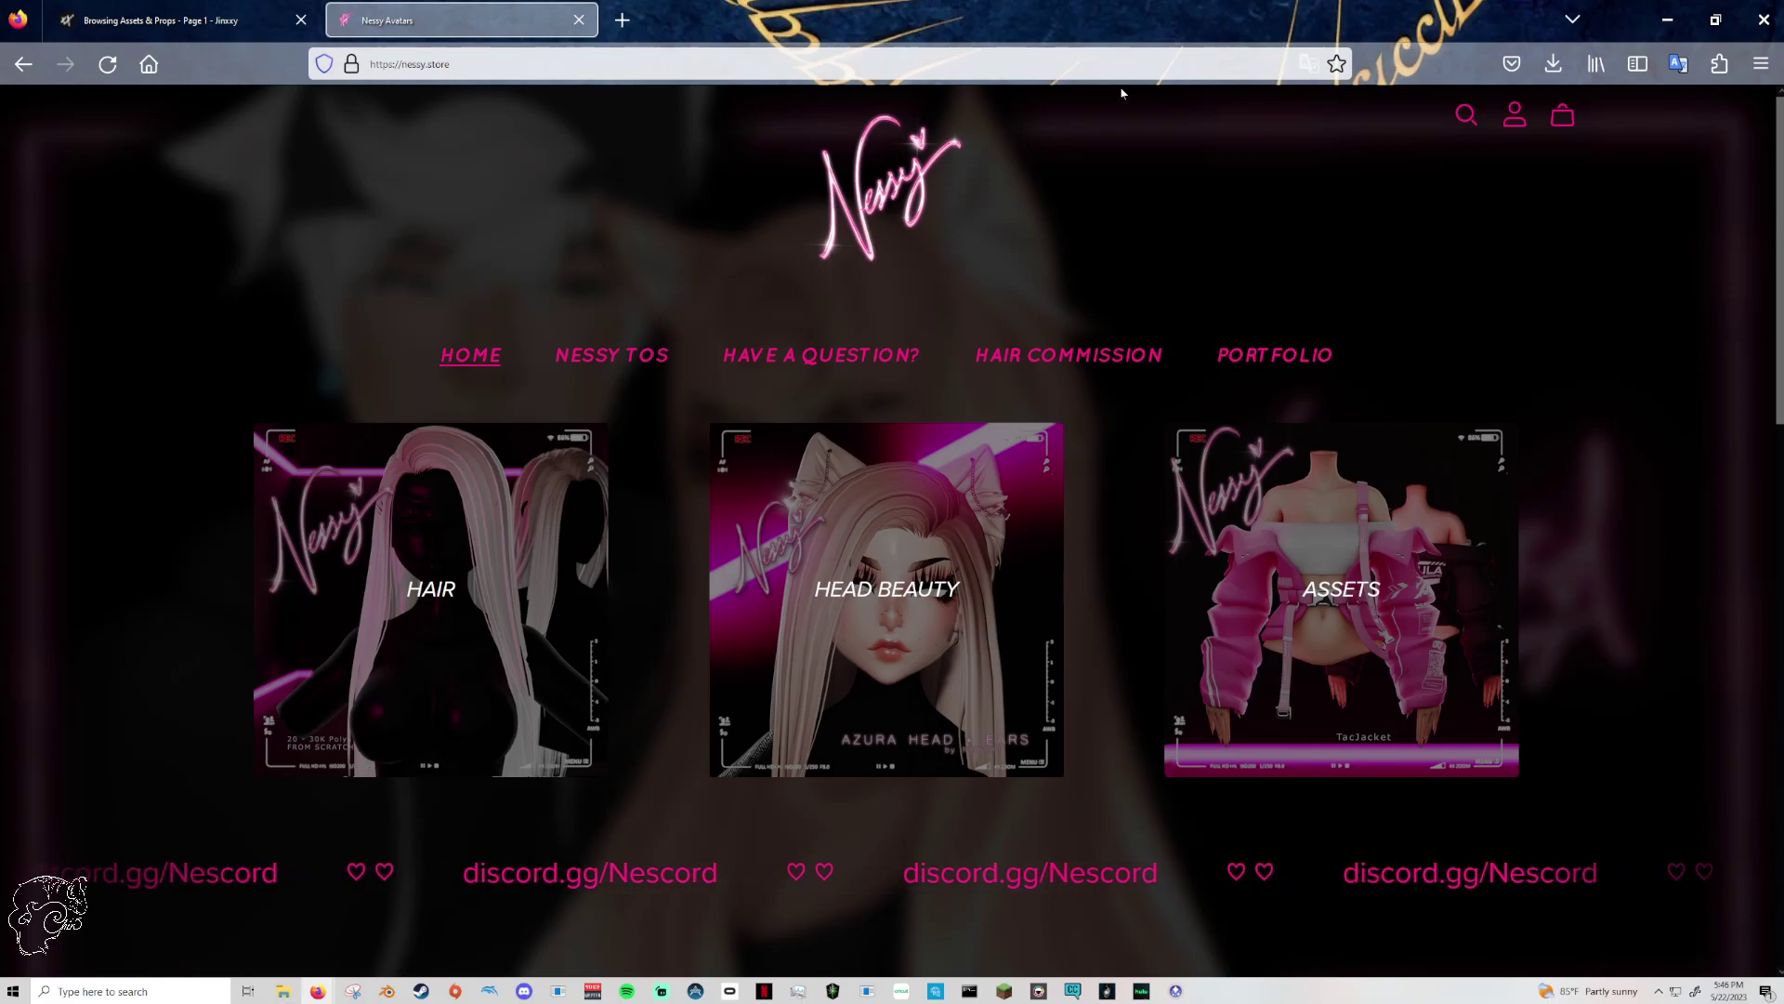
{"action": "scroll", "coordinate": [1643, 326], "scroll_direction": "down", "scroll_amount": 3}
{"action": "scroll", "coordinate": [1641, 326], "scroll_direction": "up", "scroll_amount": 3}
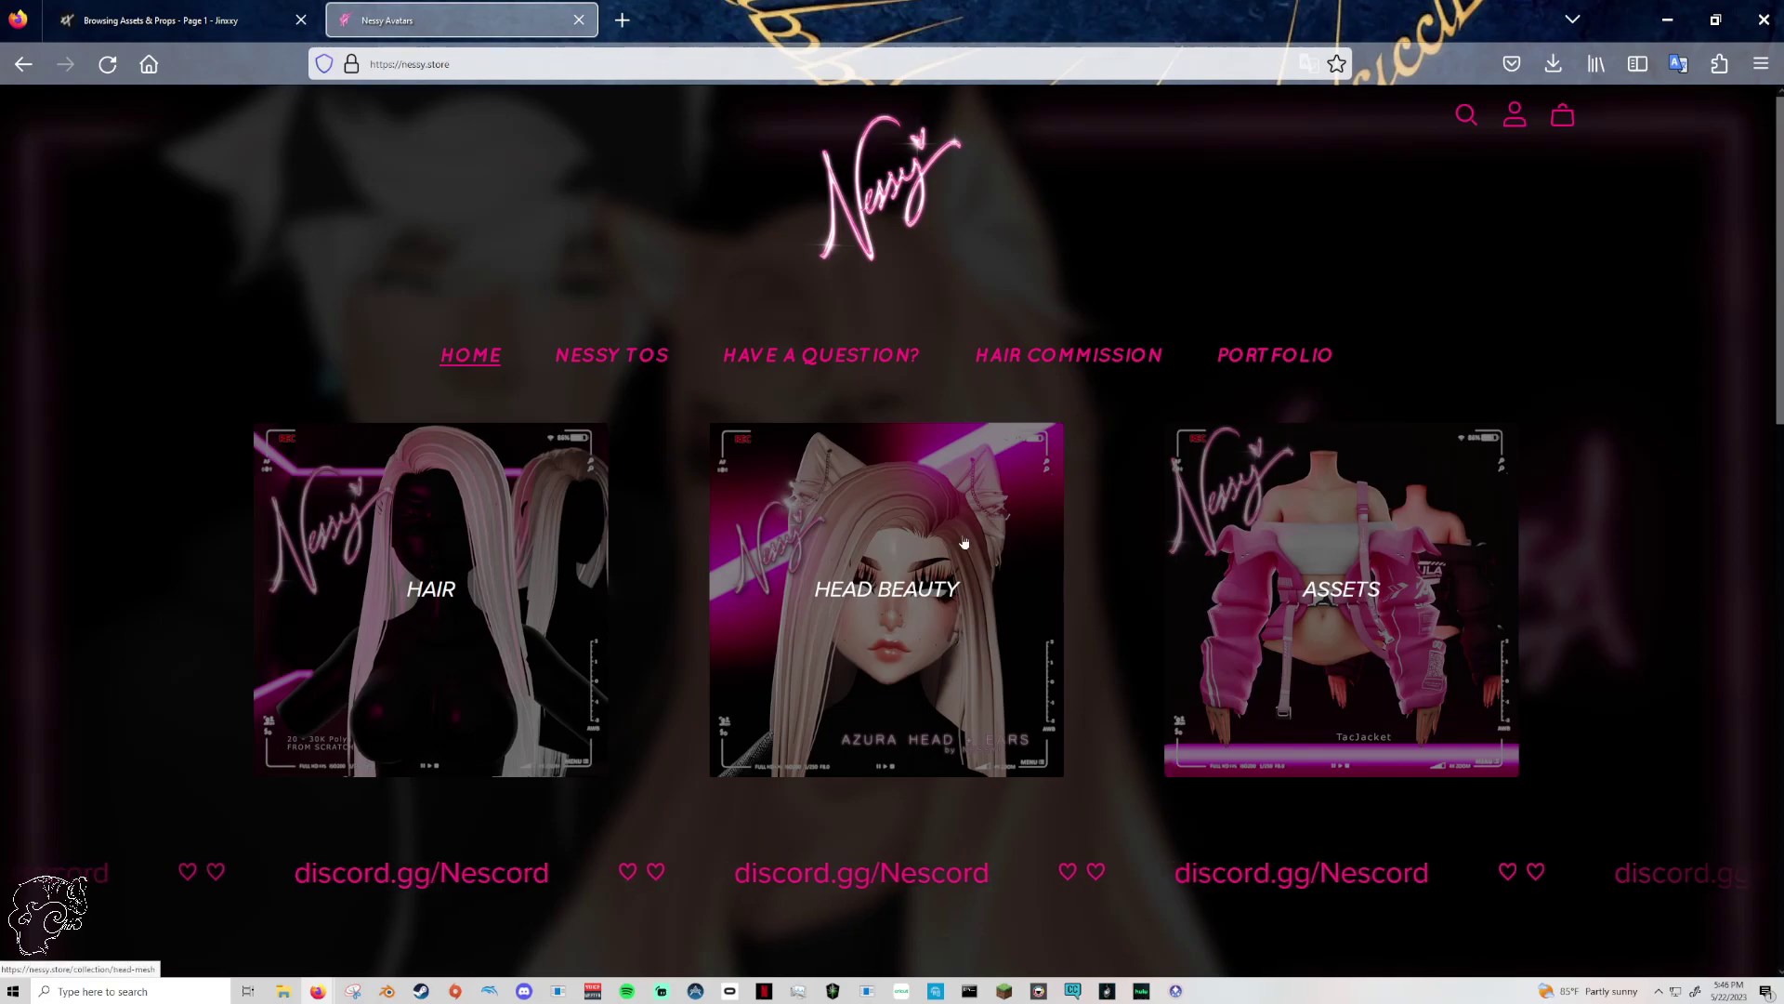
{"action": "left_click", "coordinate": [937, 666]}
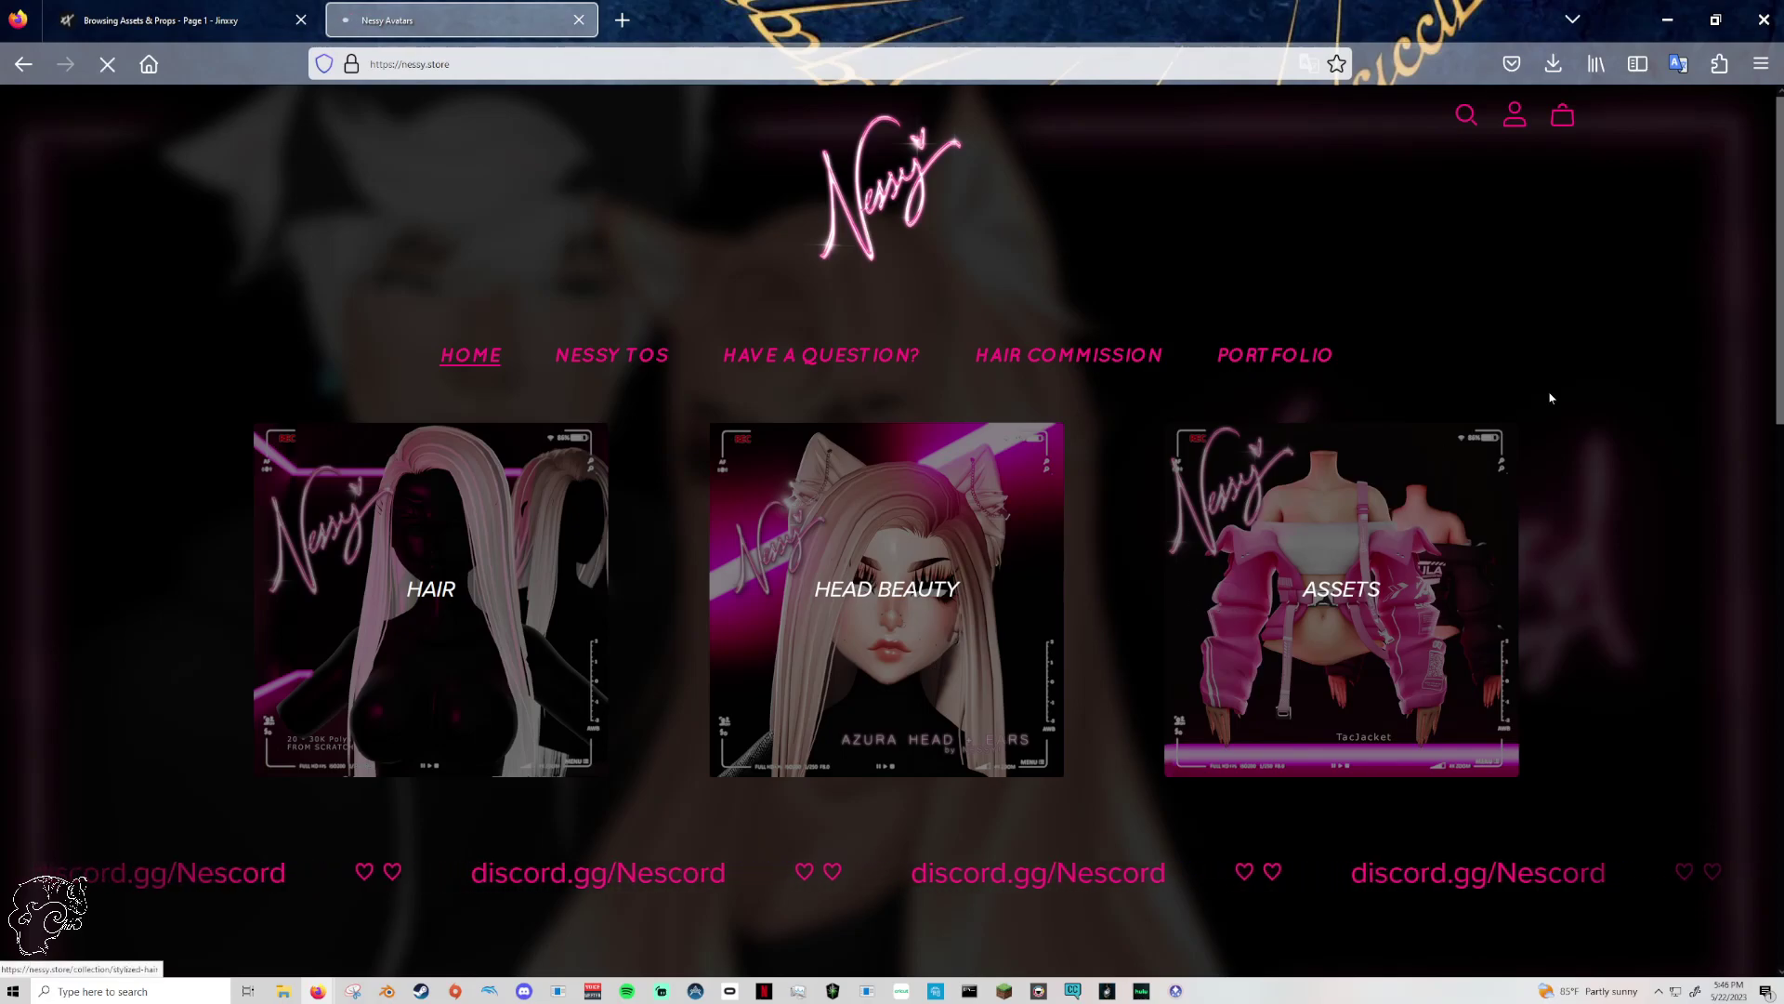
- Return to the Jinxxy marketplace, search the free listings for "head" and look through the matching items
{"action": "left_click", "coordinate": [177, 19]}
{"action": "type", "text": "head"}
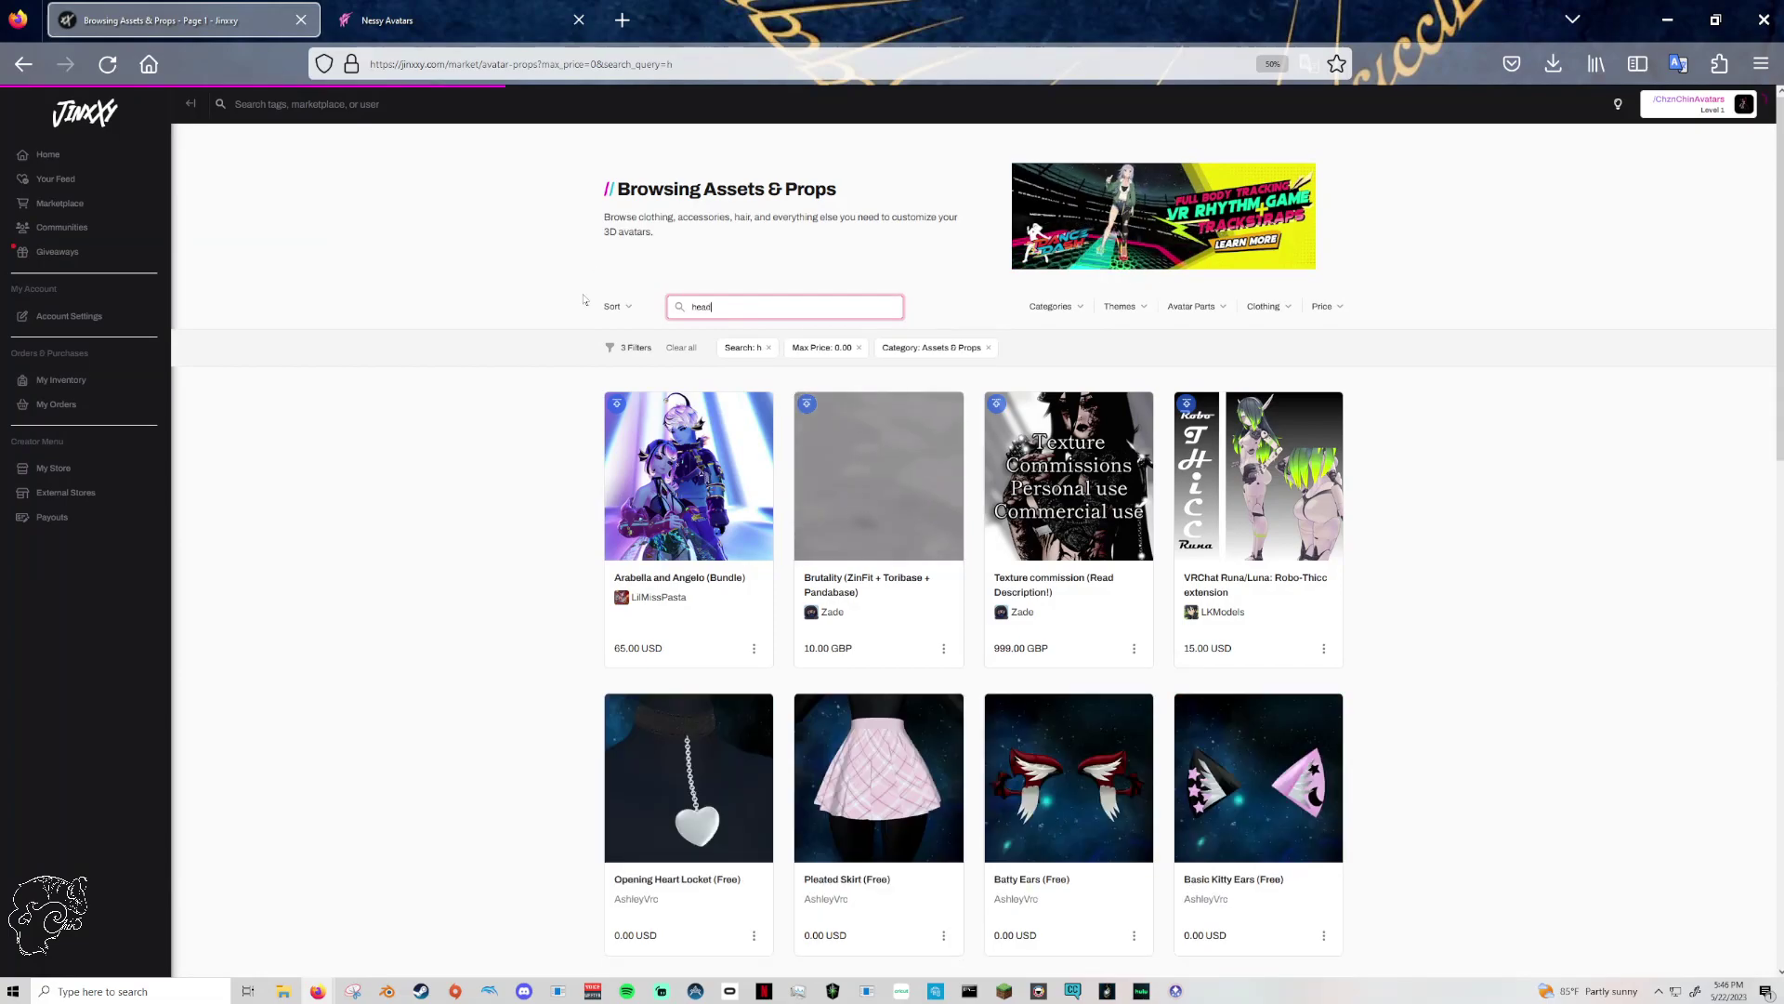
{"action": "scroll", "coordinate": [1515, 506], "scroll_direction": "down", "scroll_amount": 5}
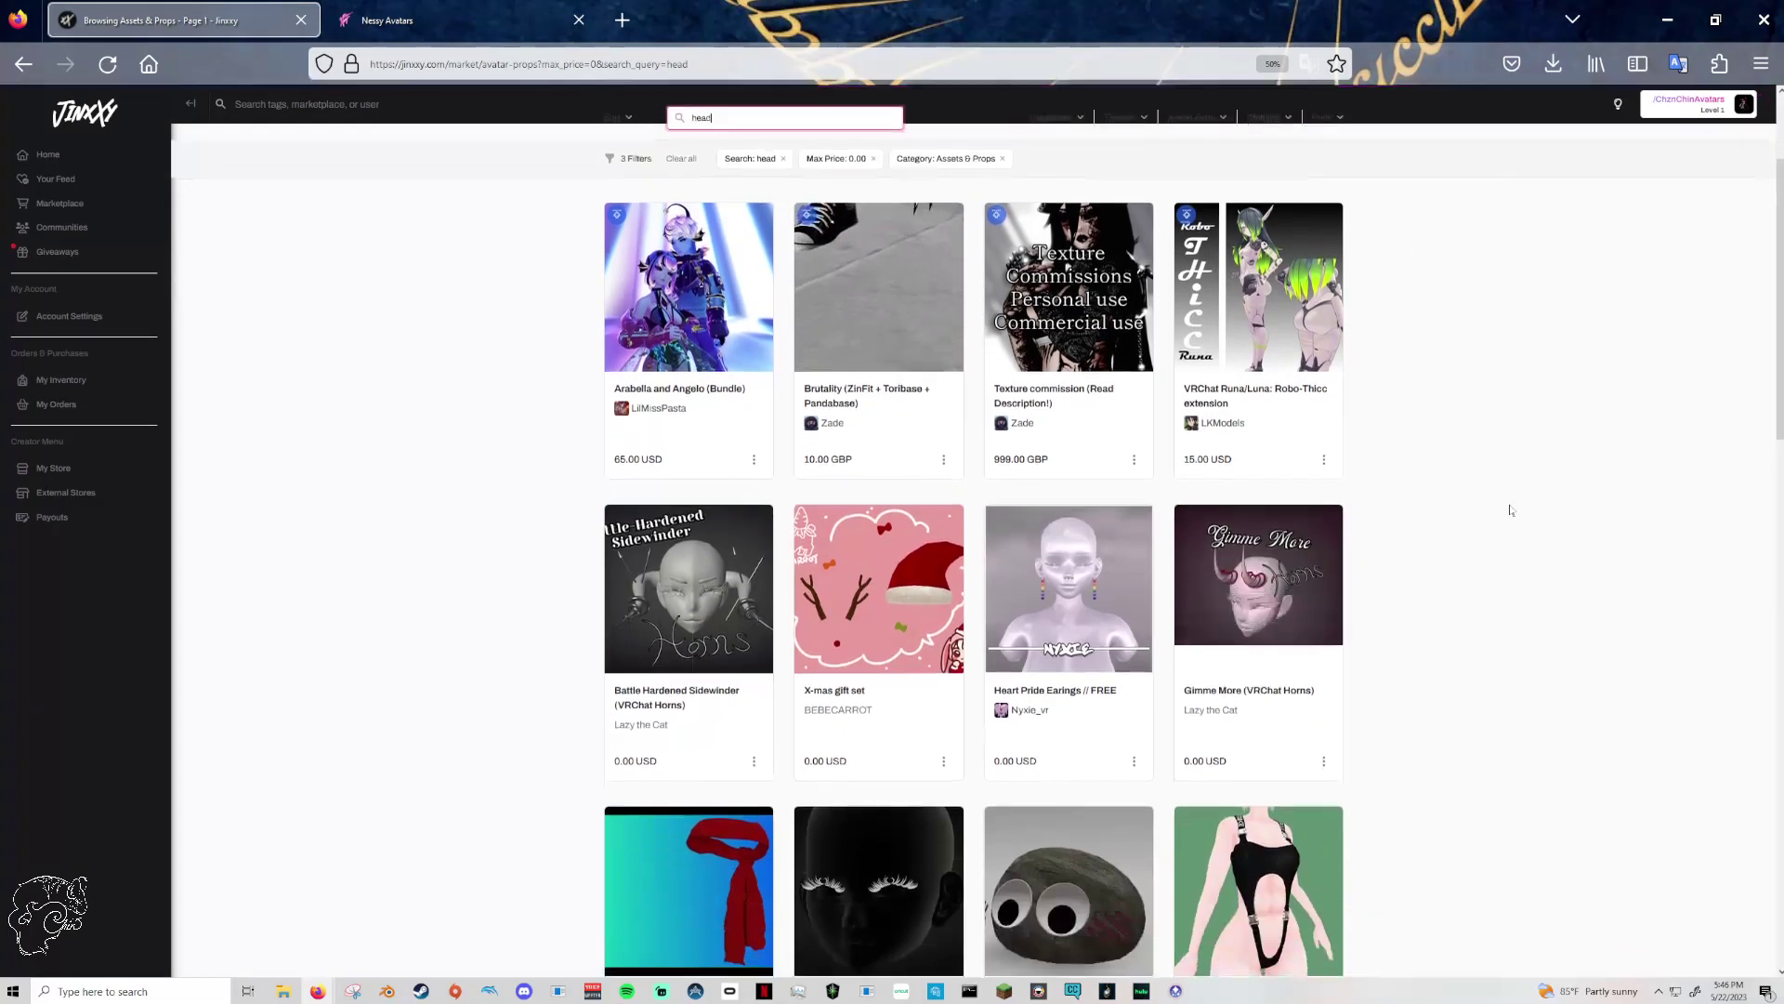
{"action": "scroll", "coordinate": [1511, 509], "scroll_direction": "down", "scroll_amount": 7}
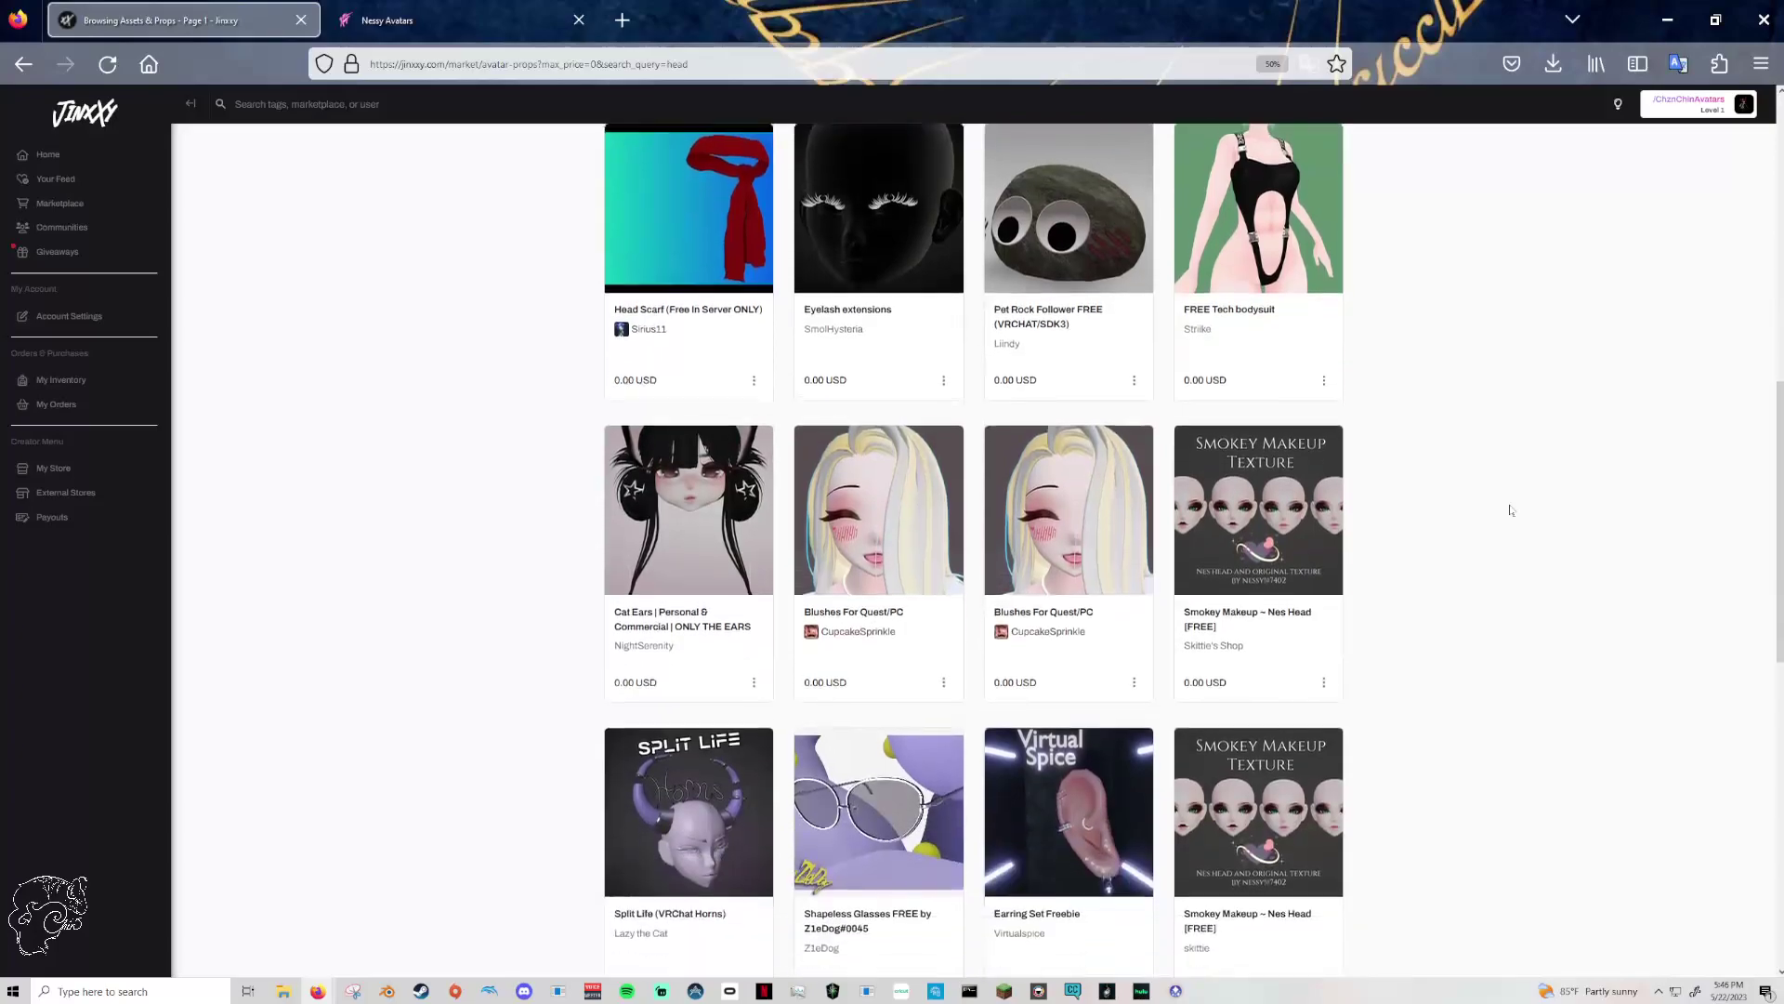
{"action": "scroll", "coordinate": [1510, 510], "scroll_direction": "down", "scroll_amount": 5}
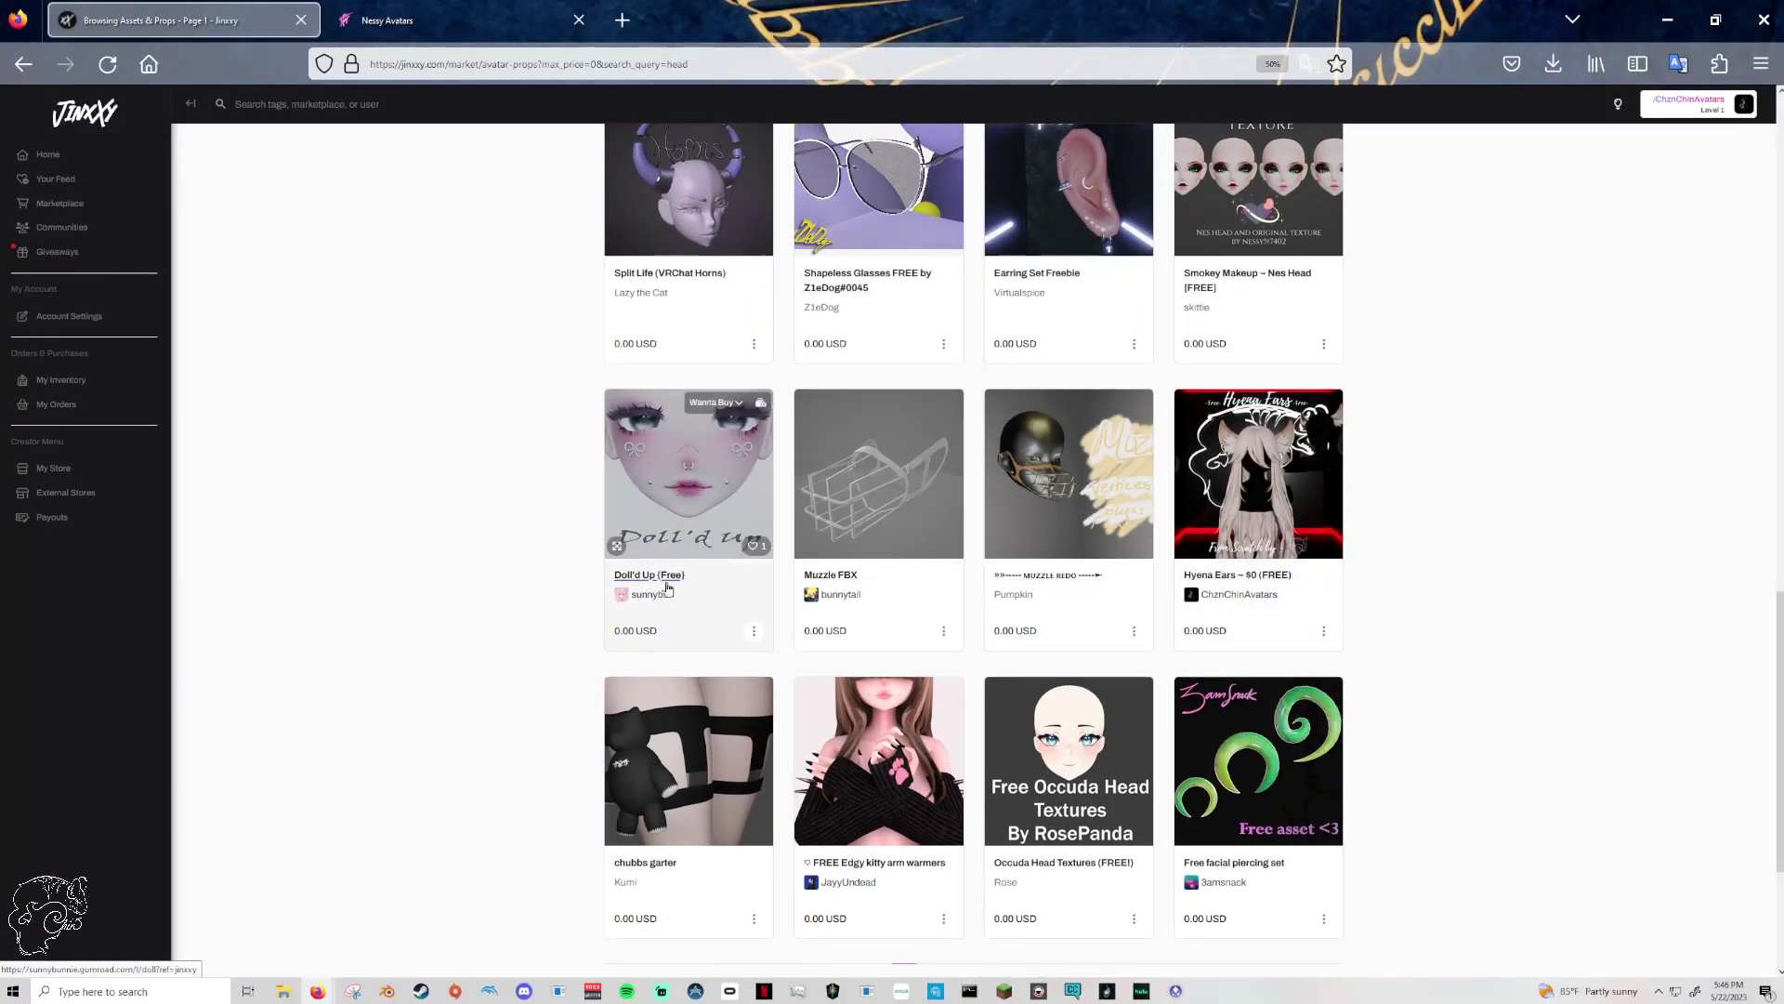
{"action": "scroll", "coordinate": [1518, 534], "scroll_direction": "down", "scroll_amount": 2}
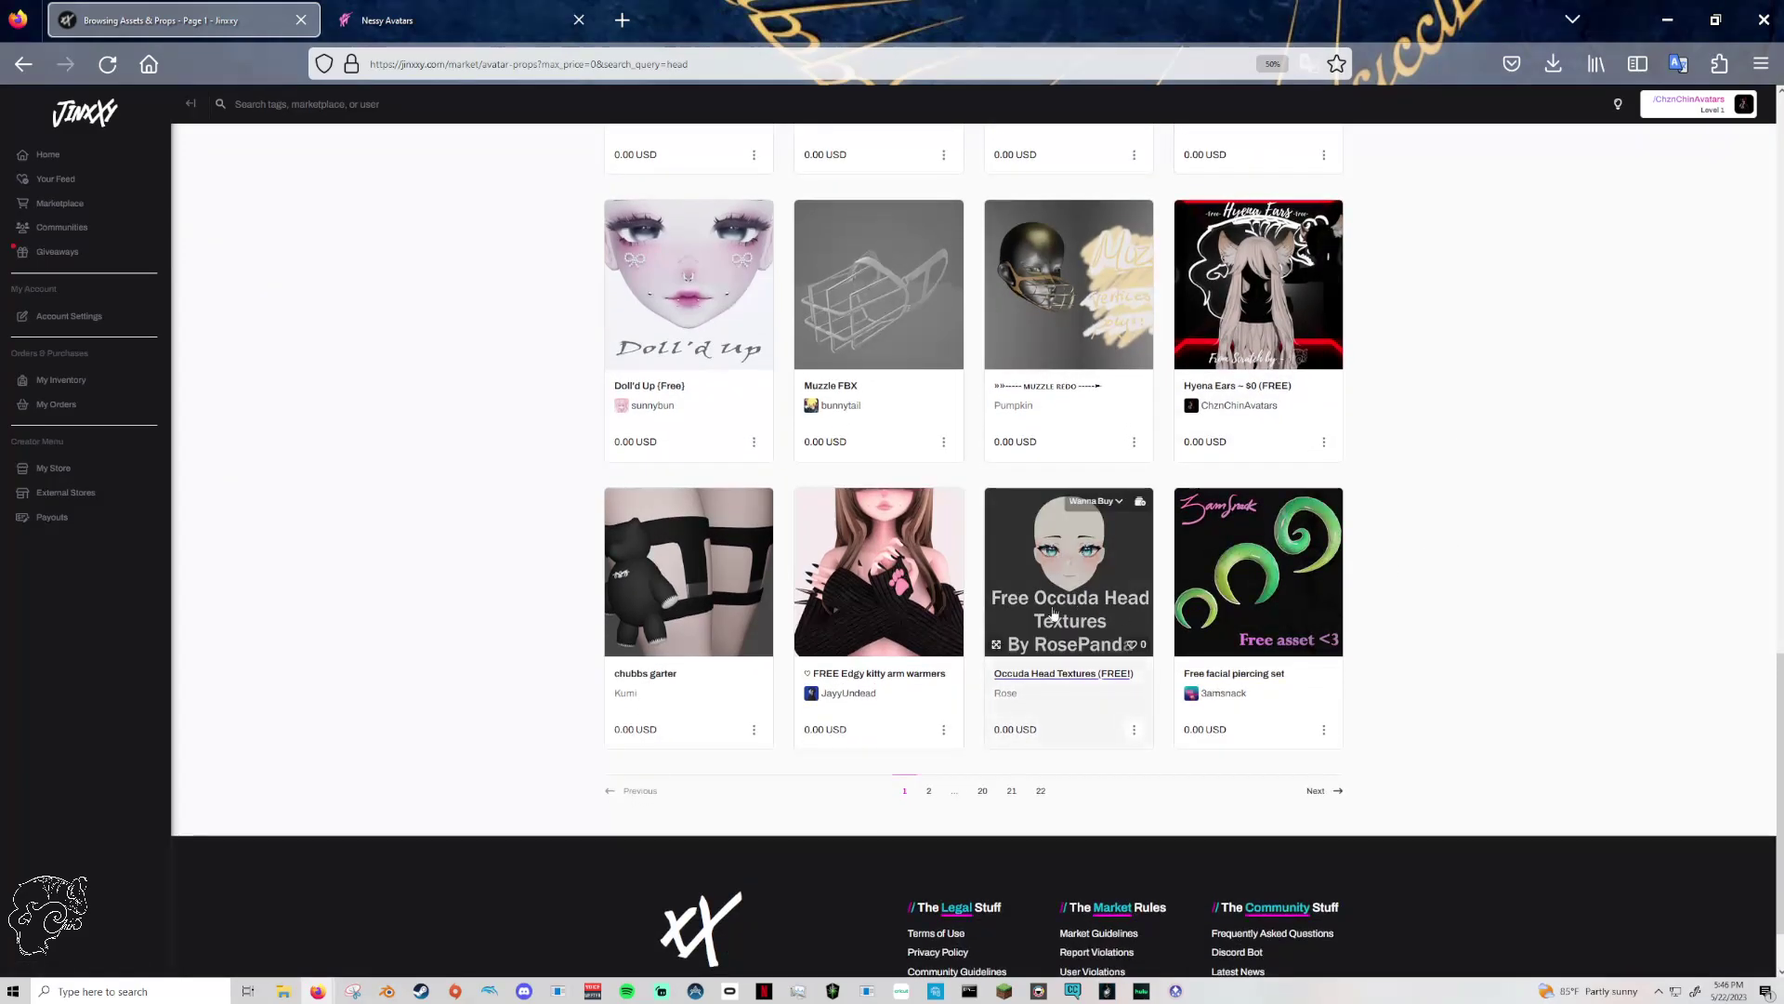
{"action": "scroll", "coordinate": [1514, 510], "scroll_direction": "up", "scroll_amount": 15}
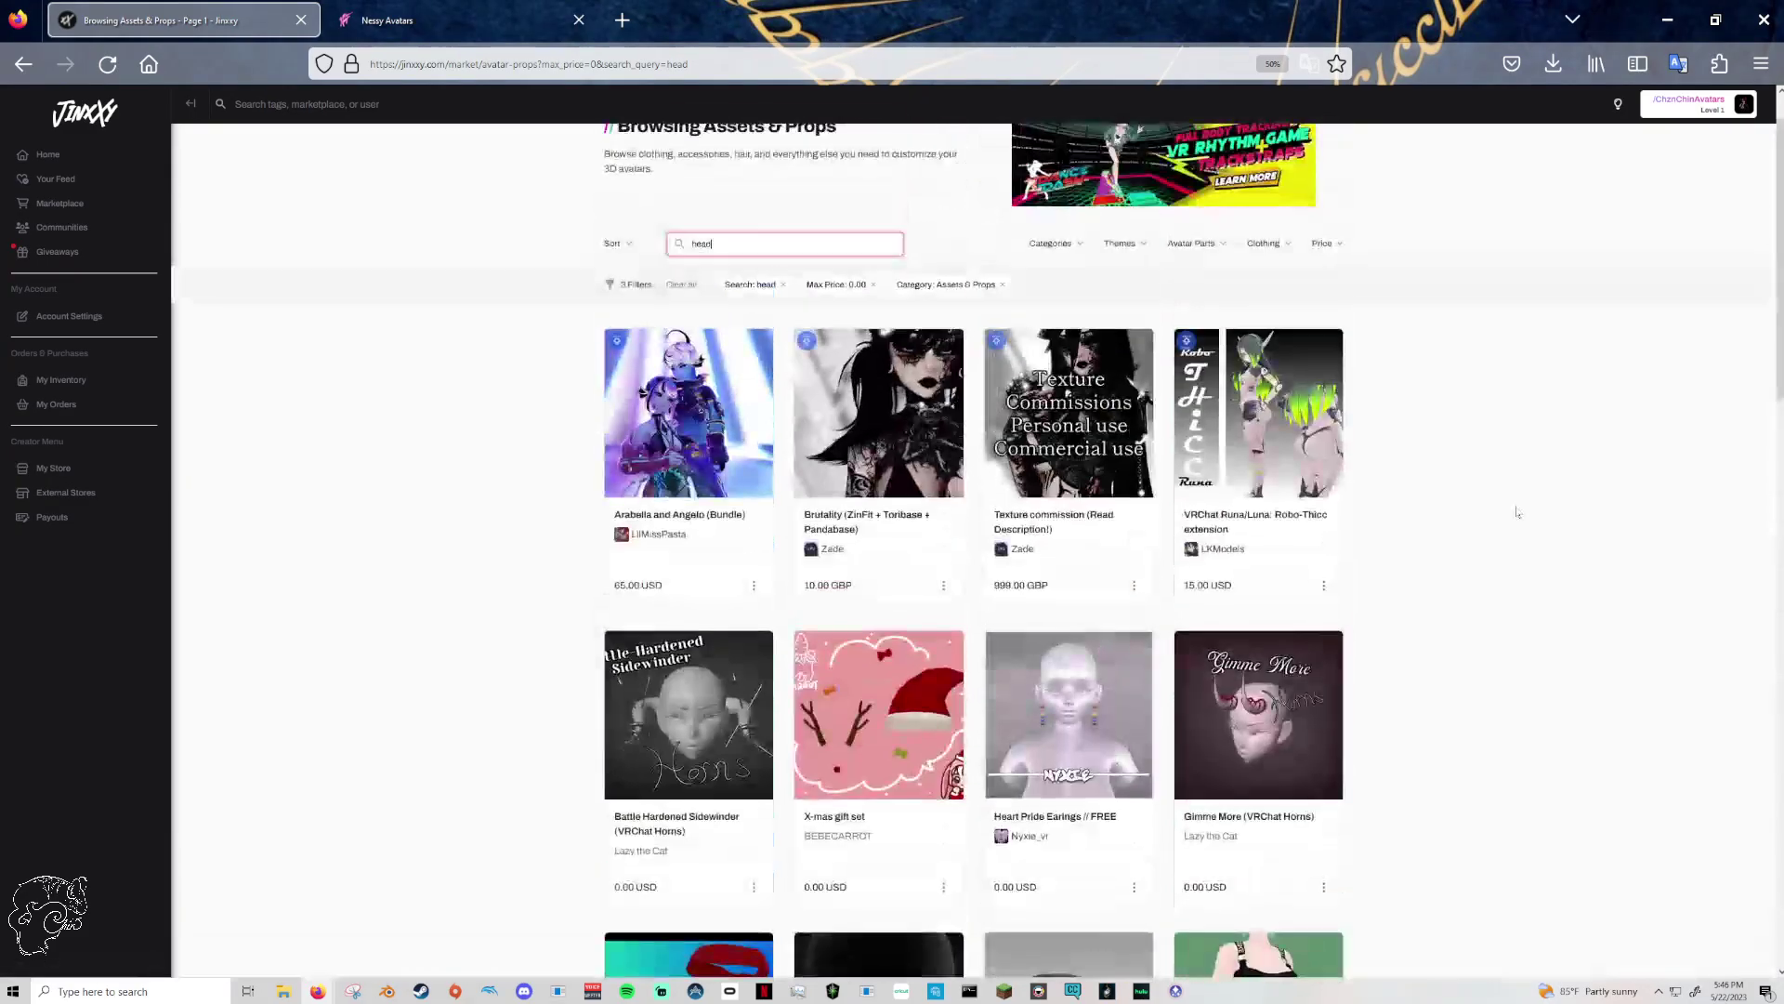
{"action": "left_click_drag", "start_coordinate": [720, 307], "coordinate": [609, 316]}
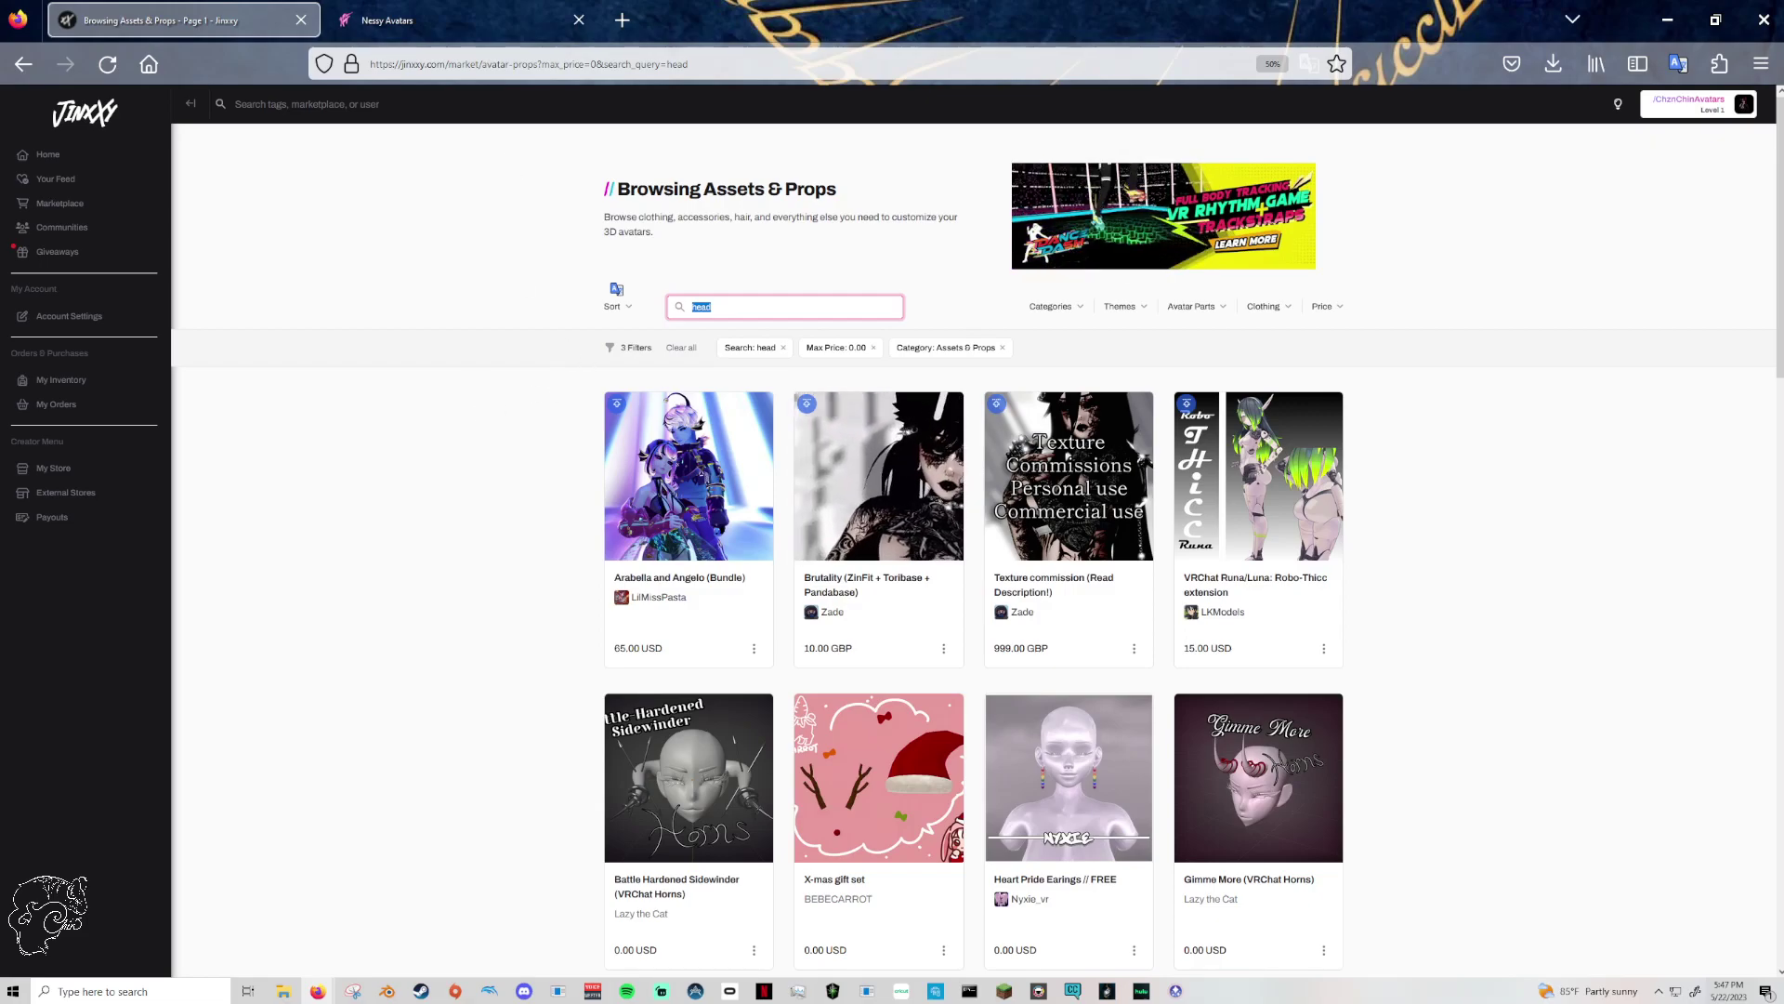
- Switch to the Nessy store and look through all items in its Head Beauty collection
{"action": "key", "text": "ctrl+Tab"}
{"action": "scroll", "coordinate": [1422, 437], "scroll_direction": "down", "scroll_amount": 3}
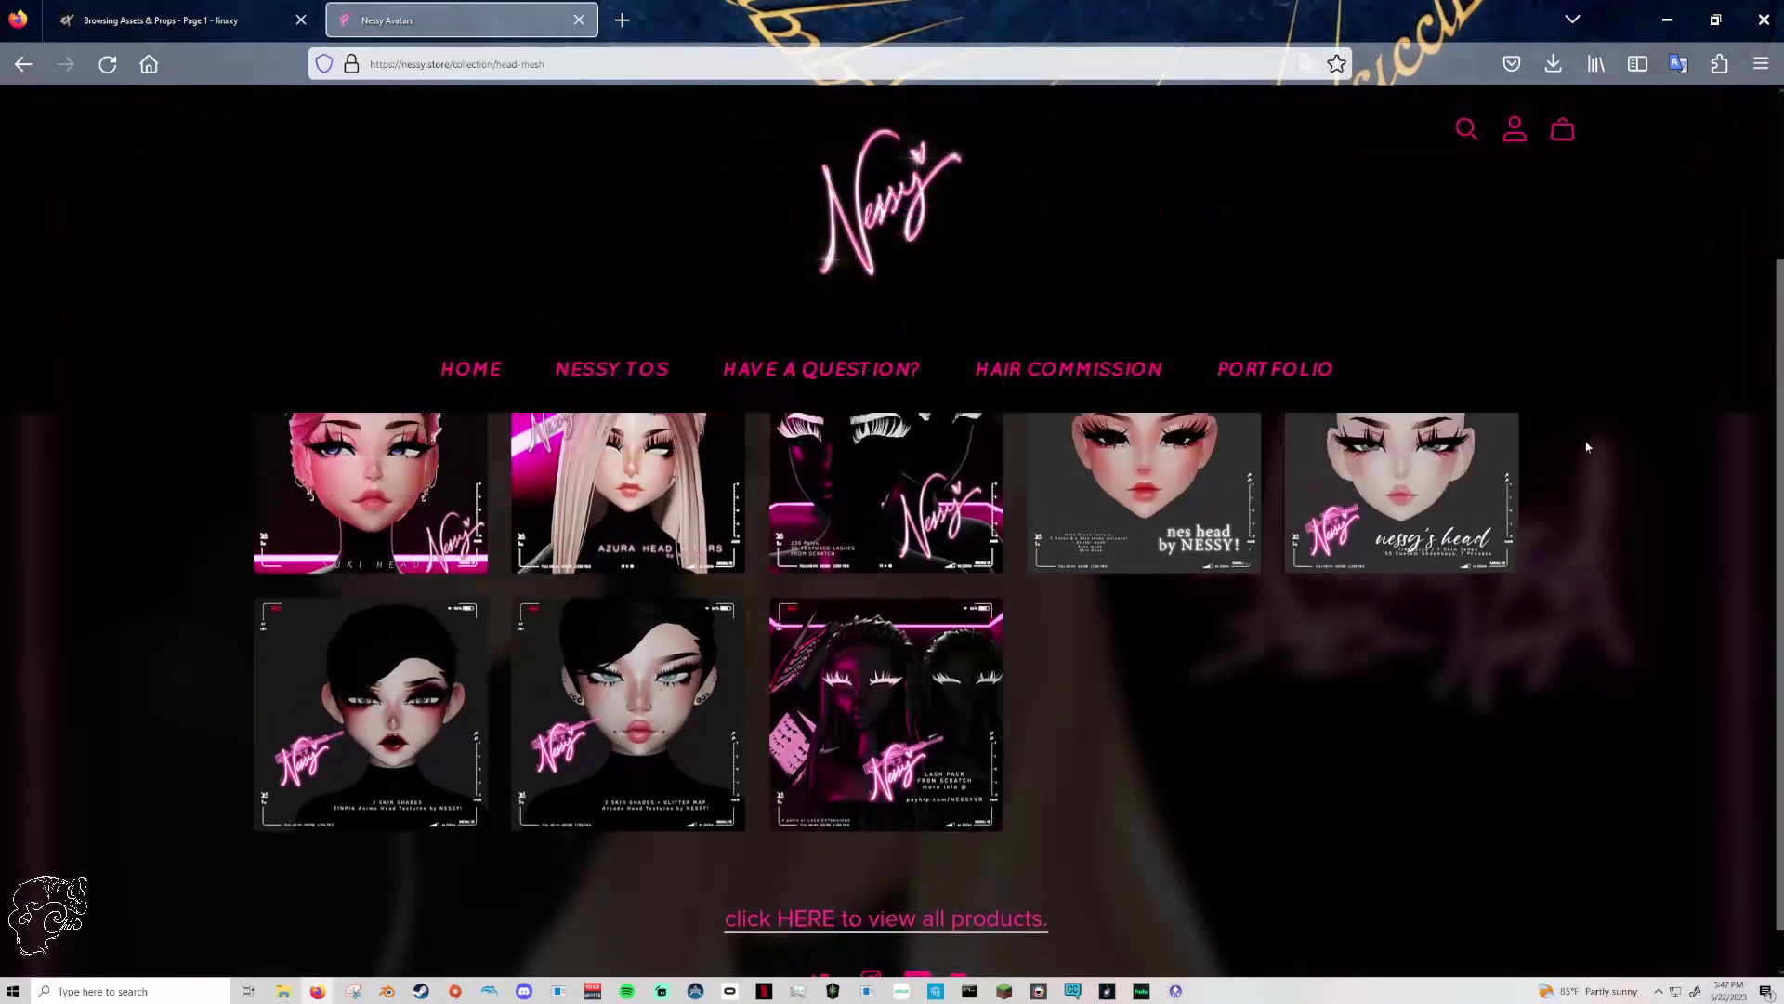
{"action": "scroll", "coordinate": [1586, 446], "scroll_direction": "up", "scroll_amount": 3}
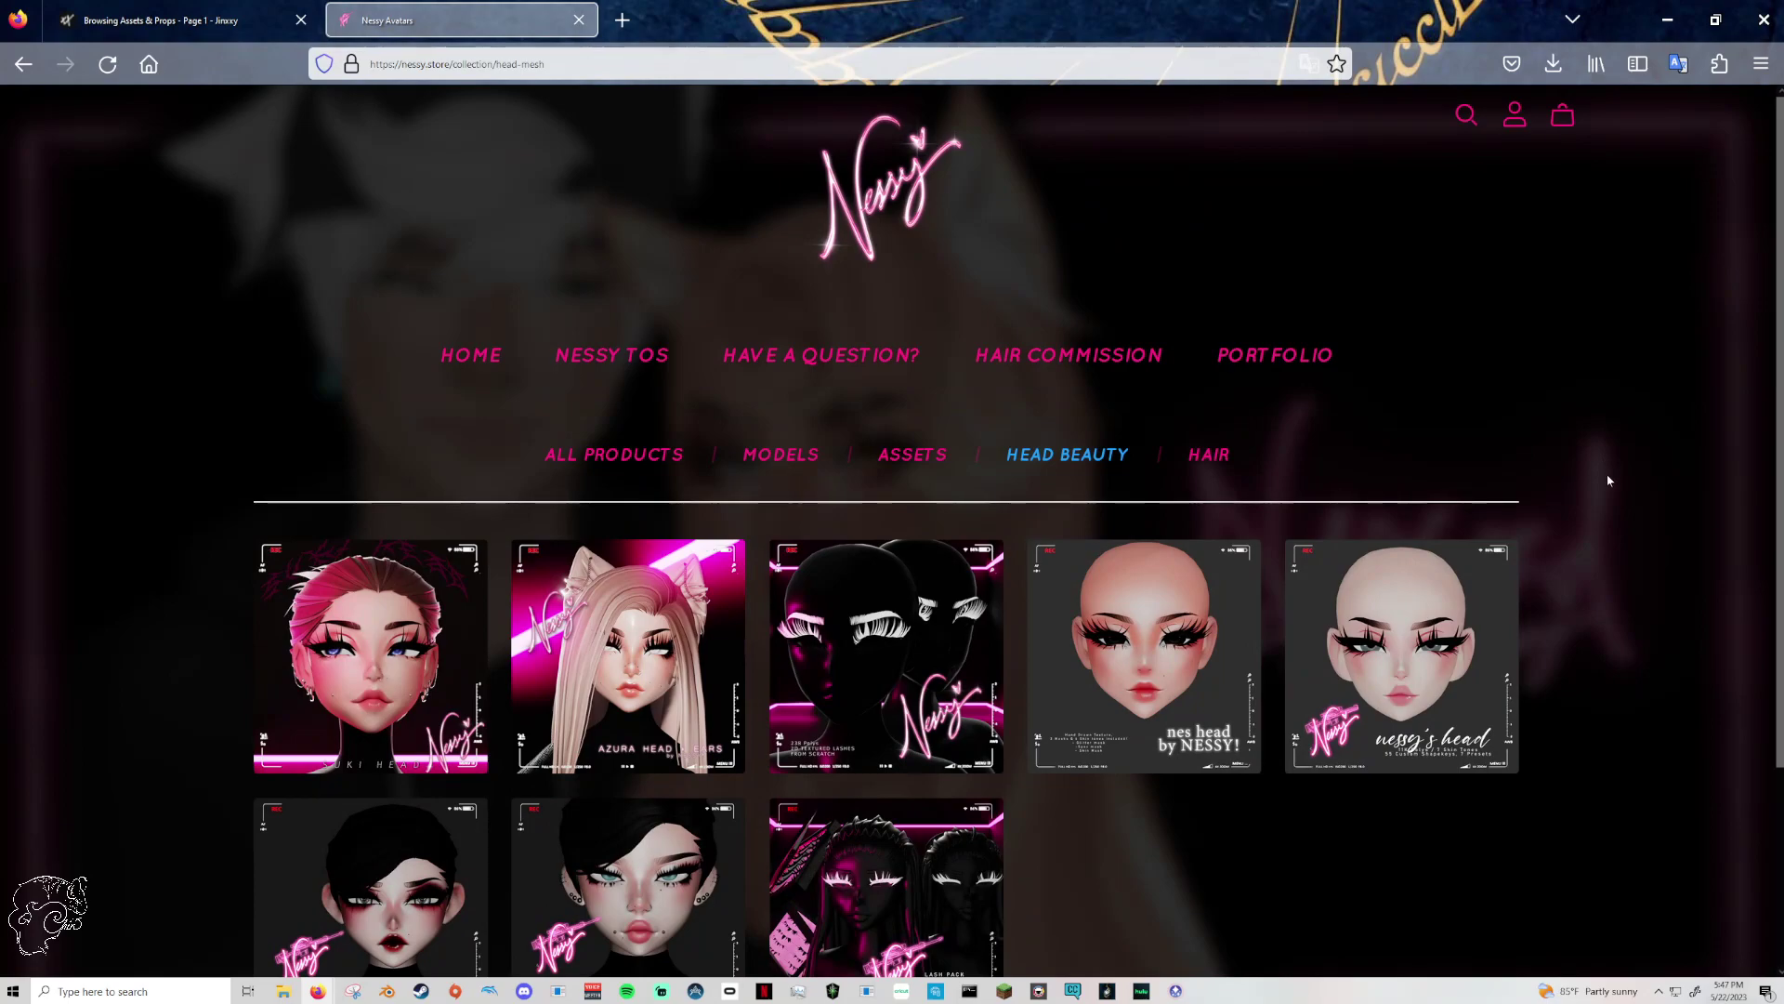
{"action": "scroll", "coordinate": [1610, 480], "scroll_direction": "down", "scroll_amount": 2}
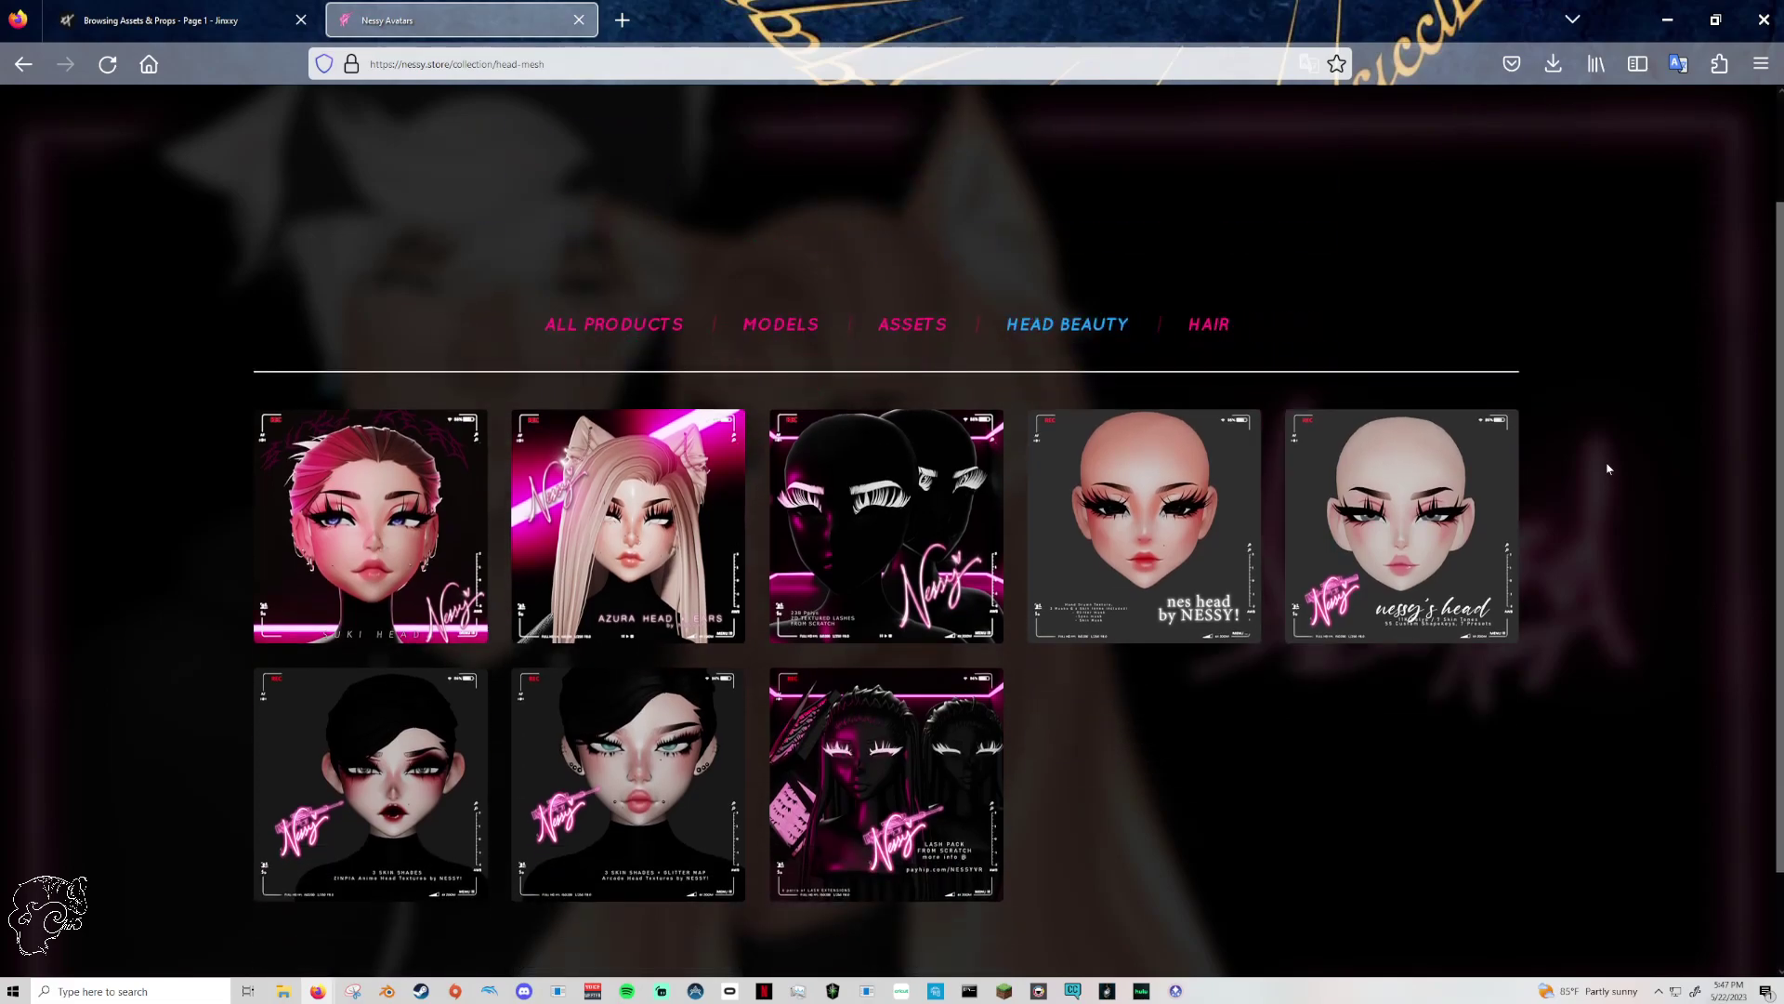
{"action": "scroll", "coordinate": [1613, 368], "scroll_direction": "down", "scroll_amount": 2}
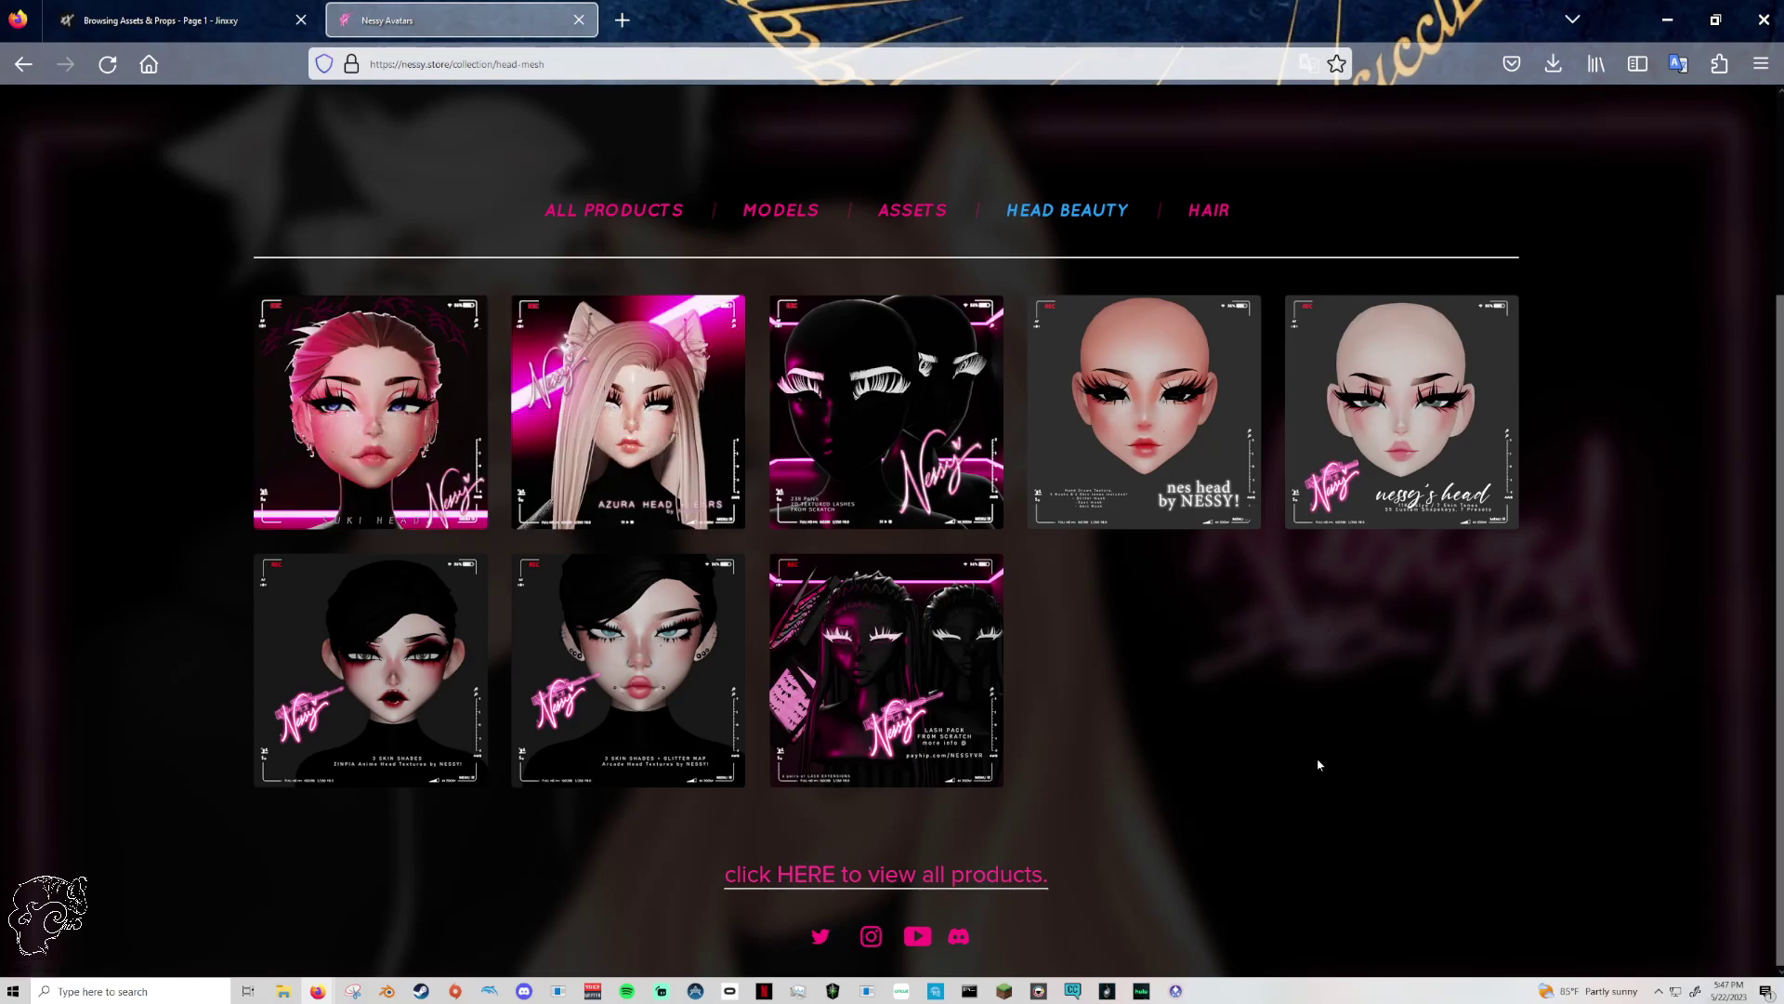
- Open the zinpia.sellfy.store shop in a new tab and go to the Savi and Dean Head product among its Bases
{"action": "left_click", "coordinate": [622, 20]}
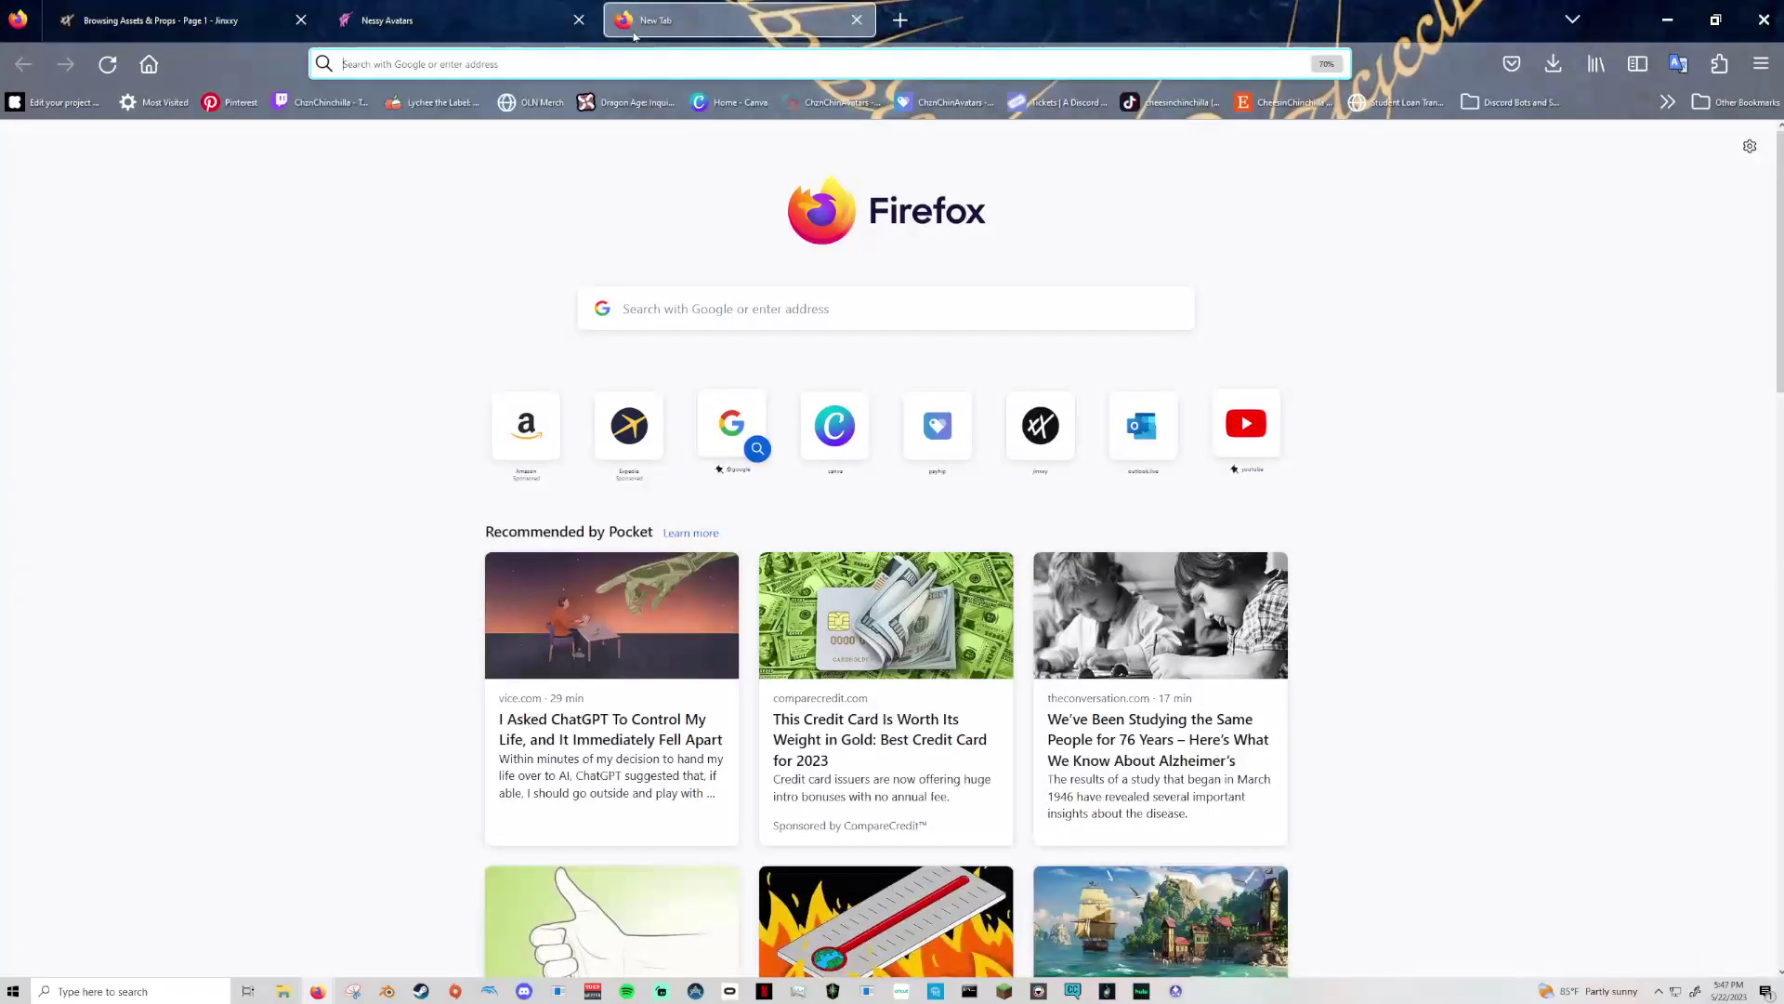
{"action": "type", "text": "zinpia.gumroad.com/"}
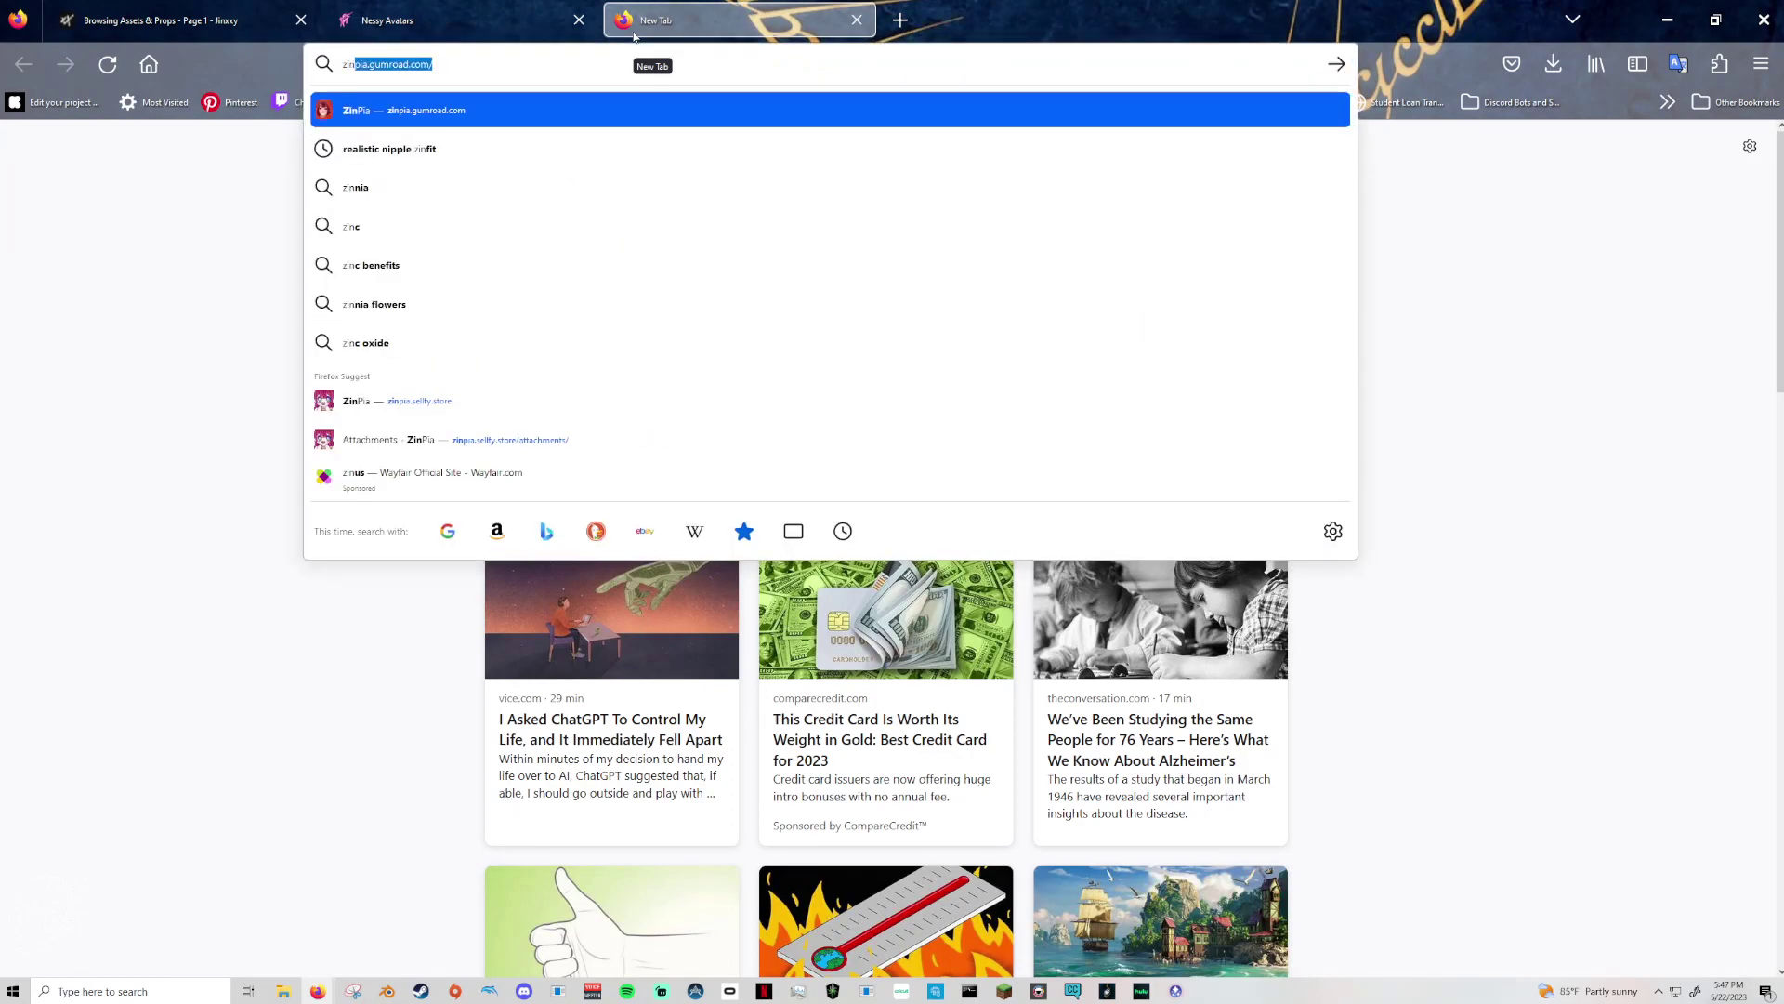
{"action": "left_click", "coordinate": [419, 401]}
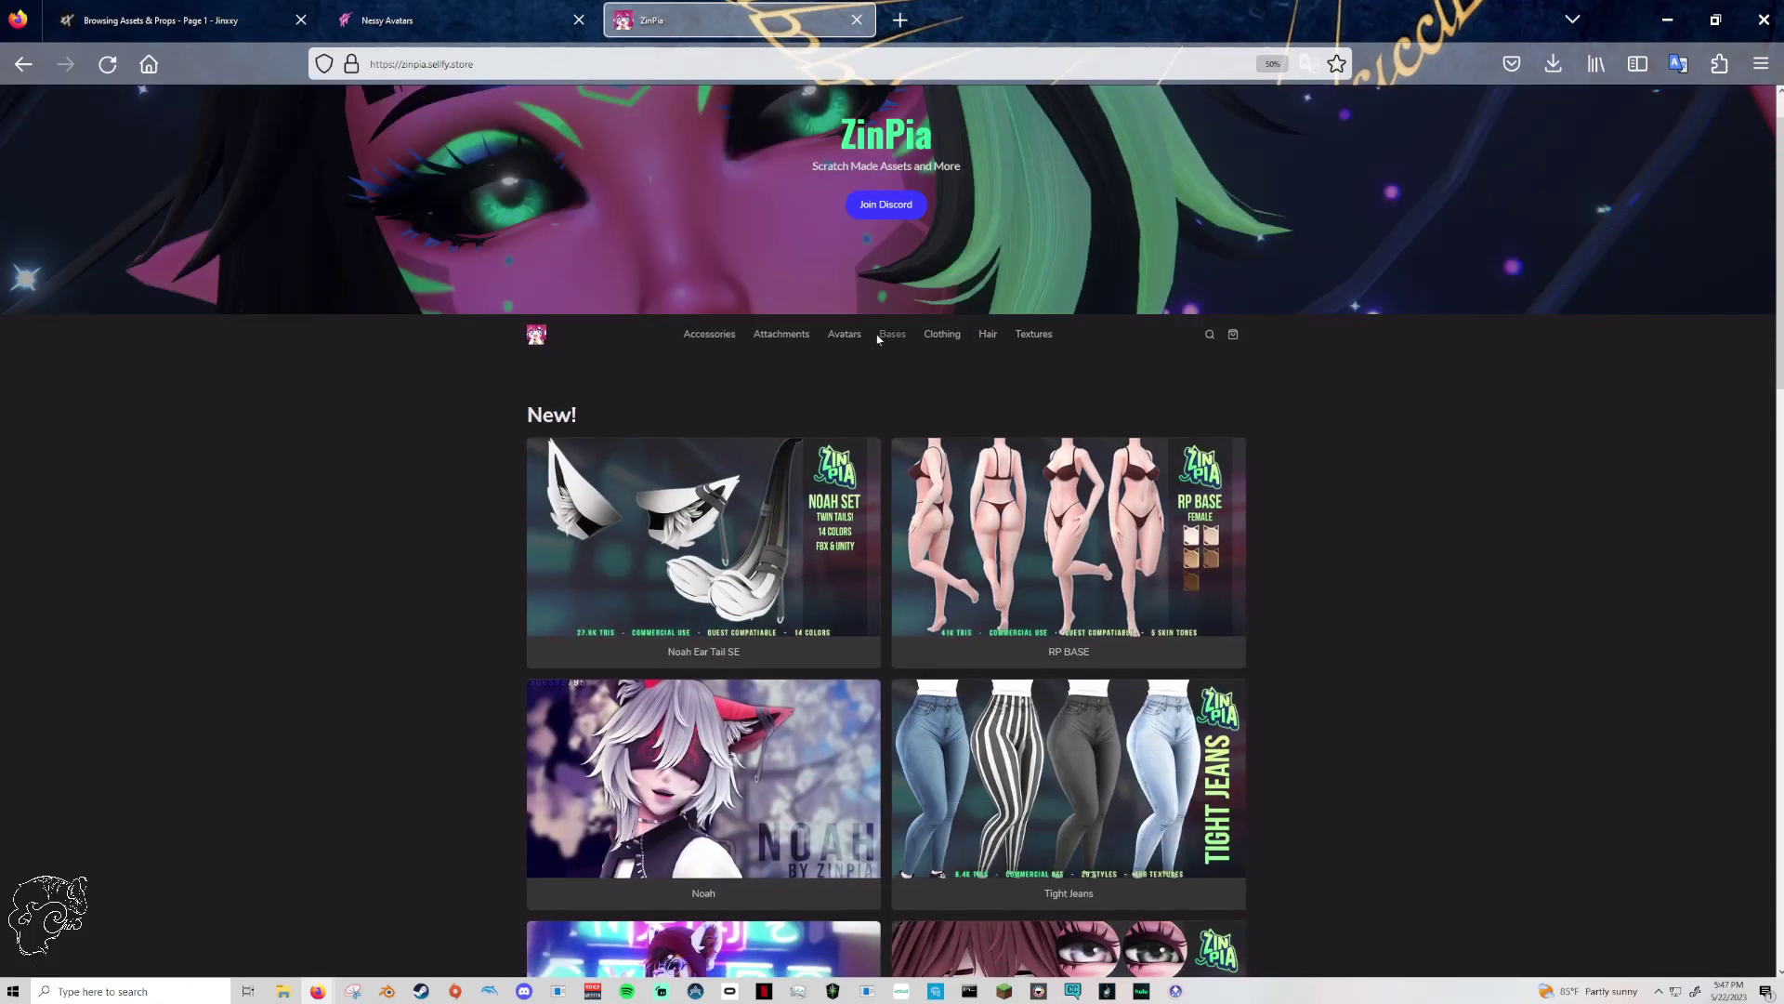
{"action": "left_click", "coordinate": [893, 334]}
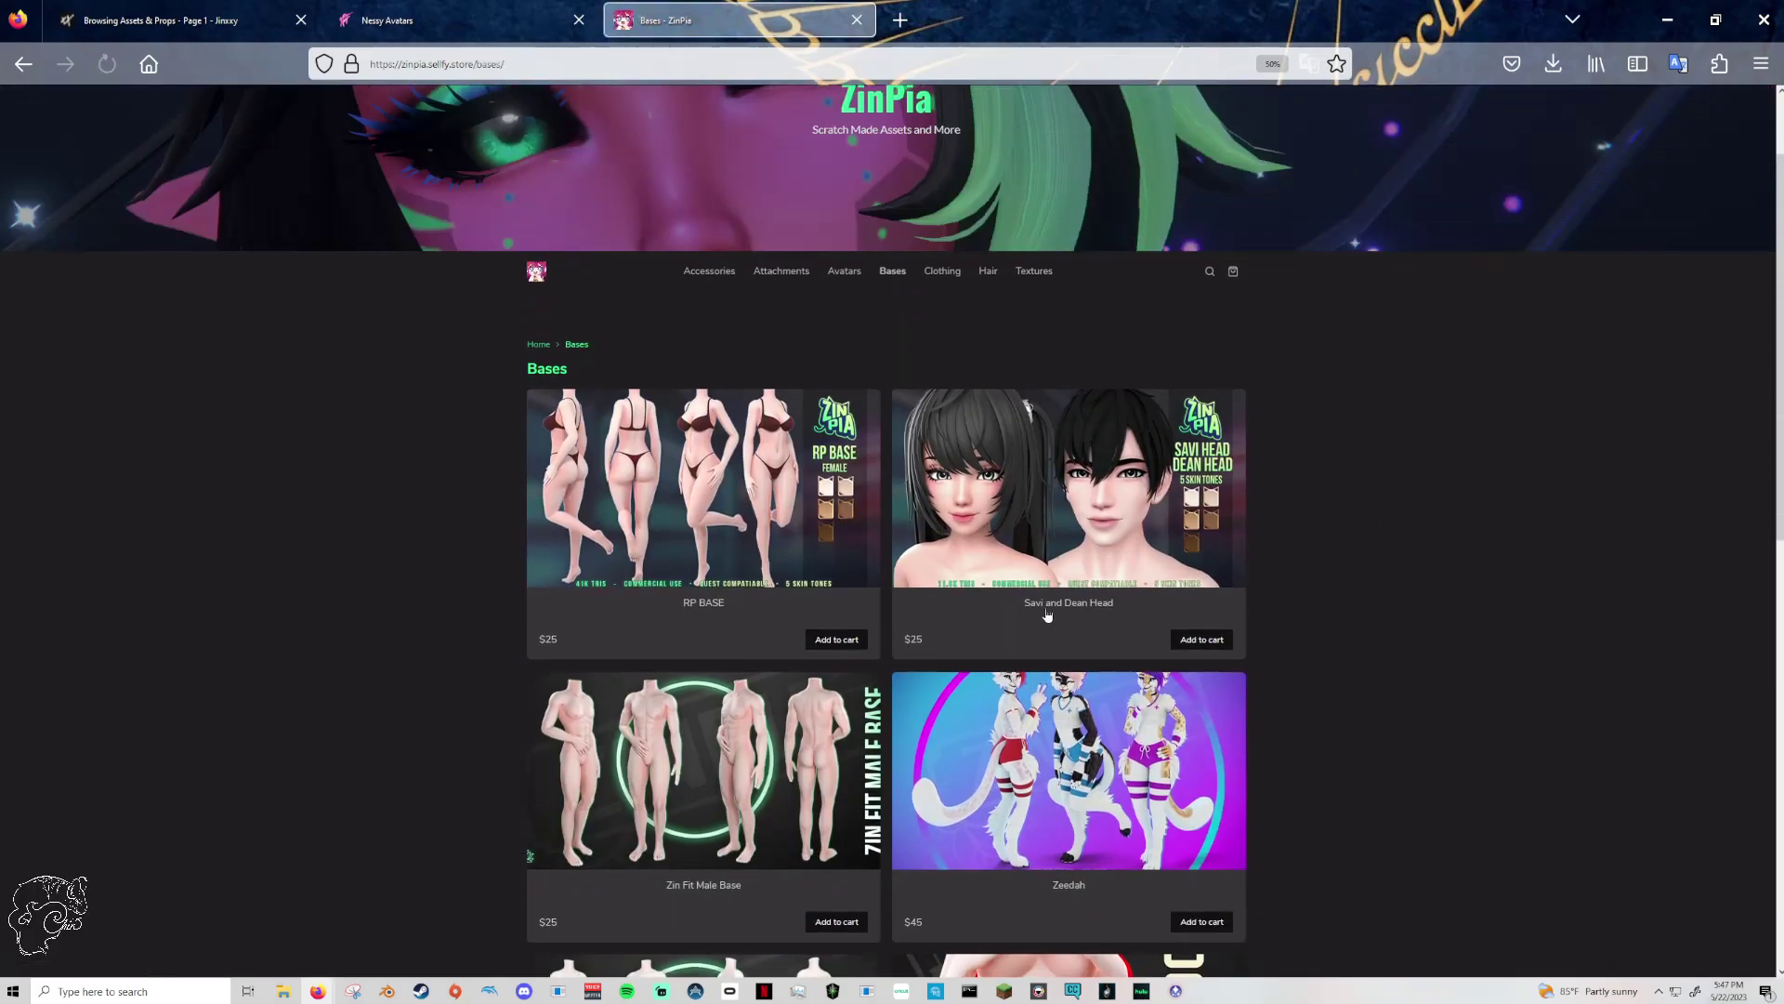
{"action": "left_click", "coordinate": [977, 560]}
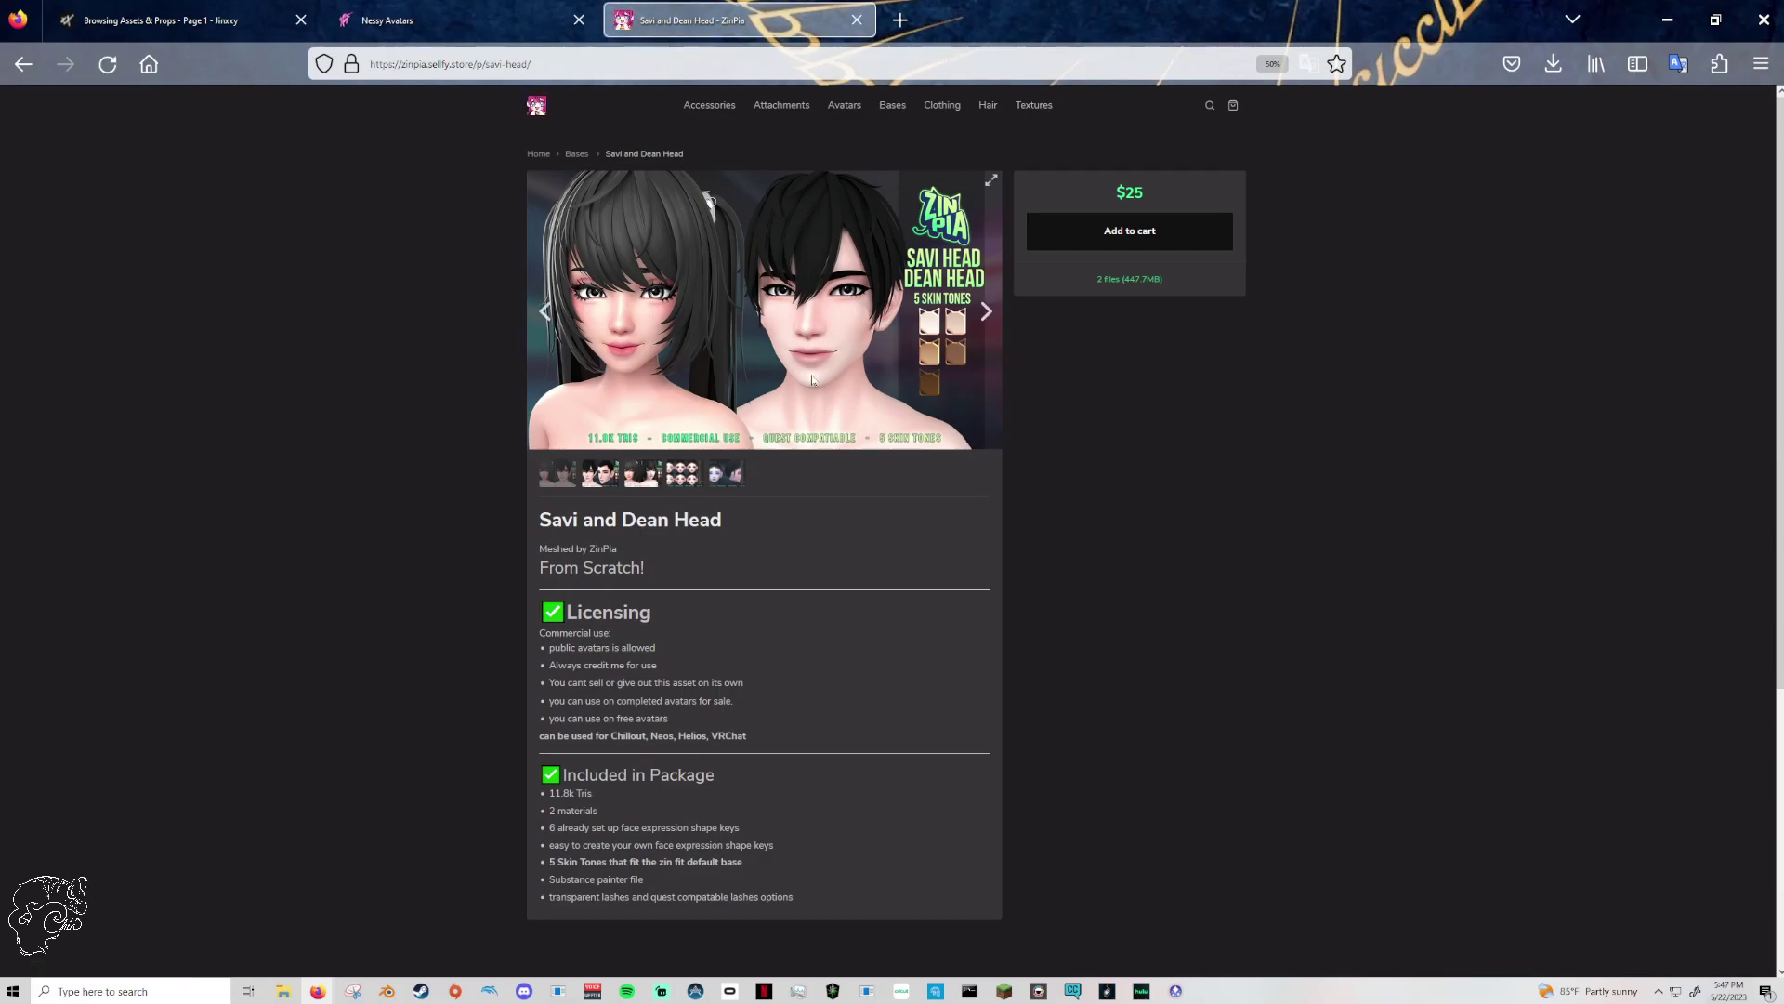
- Read the Licensing terms of the Savi and Dean Head, highlighting the lines on completed and free avatars
{"action": "left_click_drag", "start_coordinate": [567, 612], "coordinate": [609, 637]}
{"action": "left_click", "coordinate": [561, 680]}
{"action": "left_click_drag", "start_coordinate": [725, 701], "coordinate": [683, 721]}
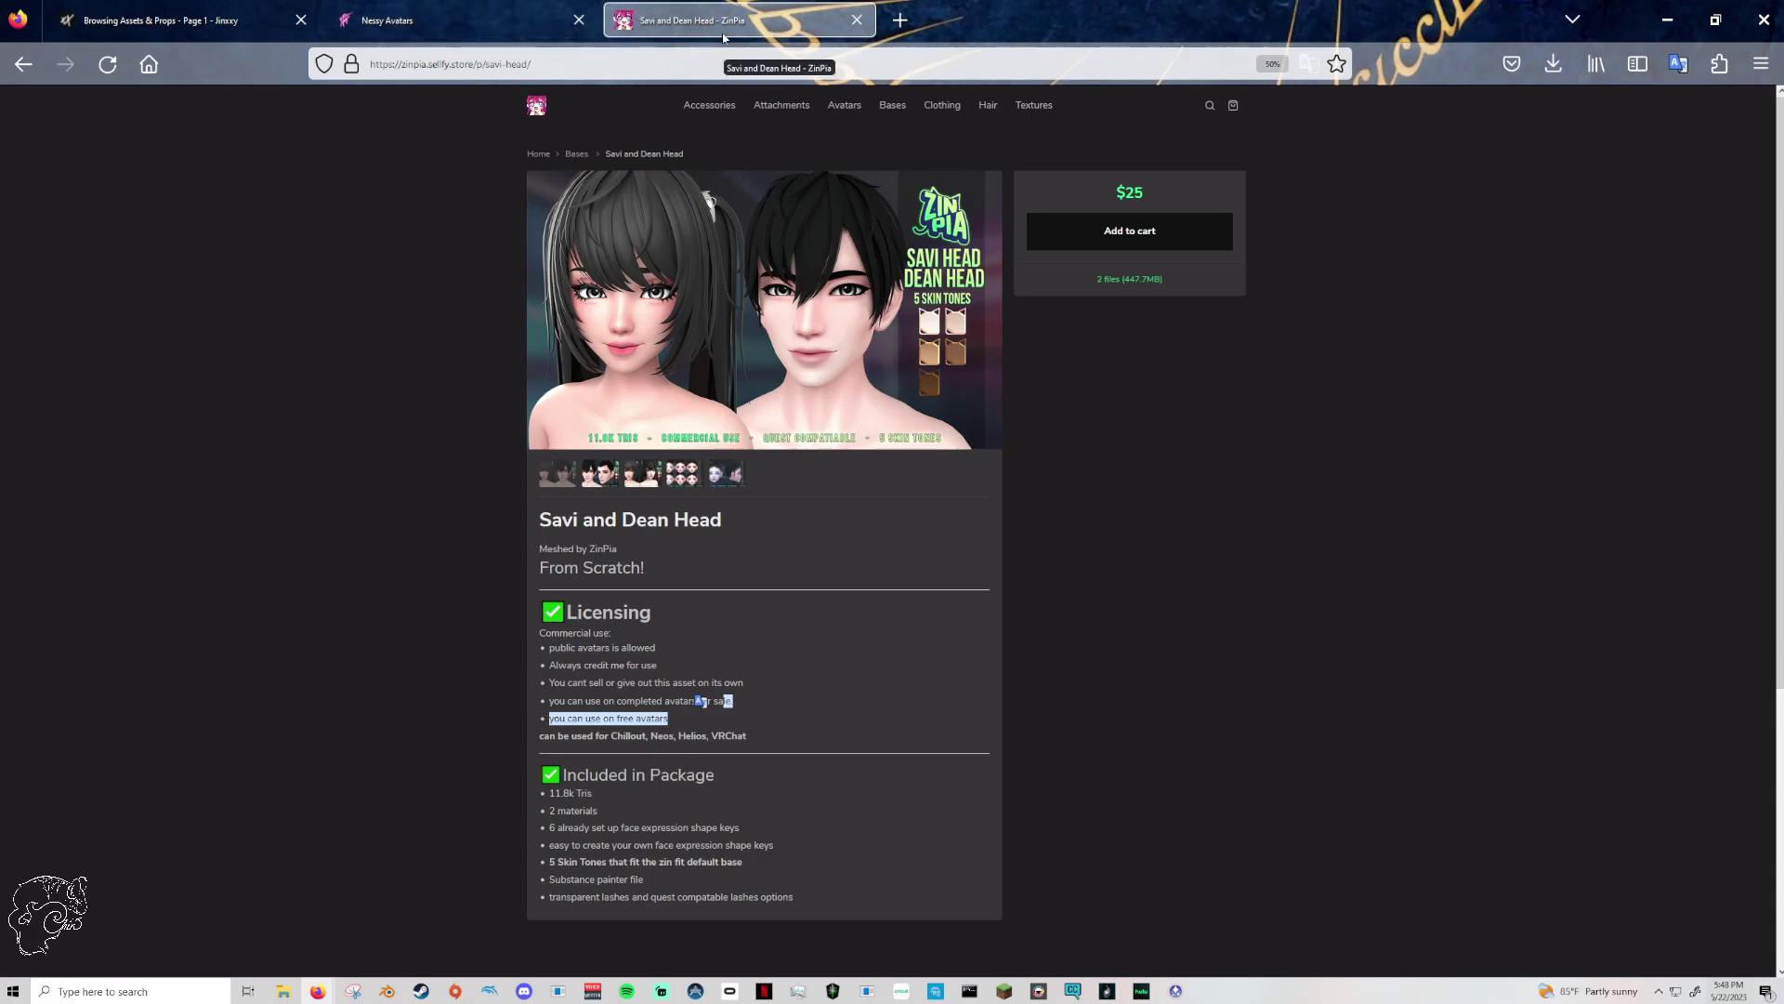
- Return to the Jinxxy "head" results and open the Occuda Head Textures (FREE!) listing near the end of the page
{"action": "left_click", "coordinate": [436, 20]}
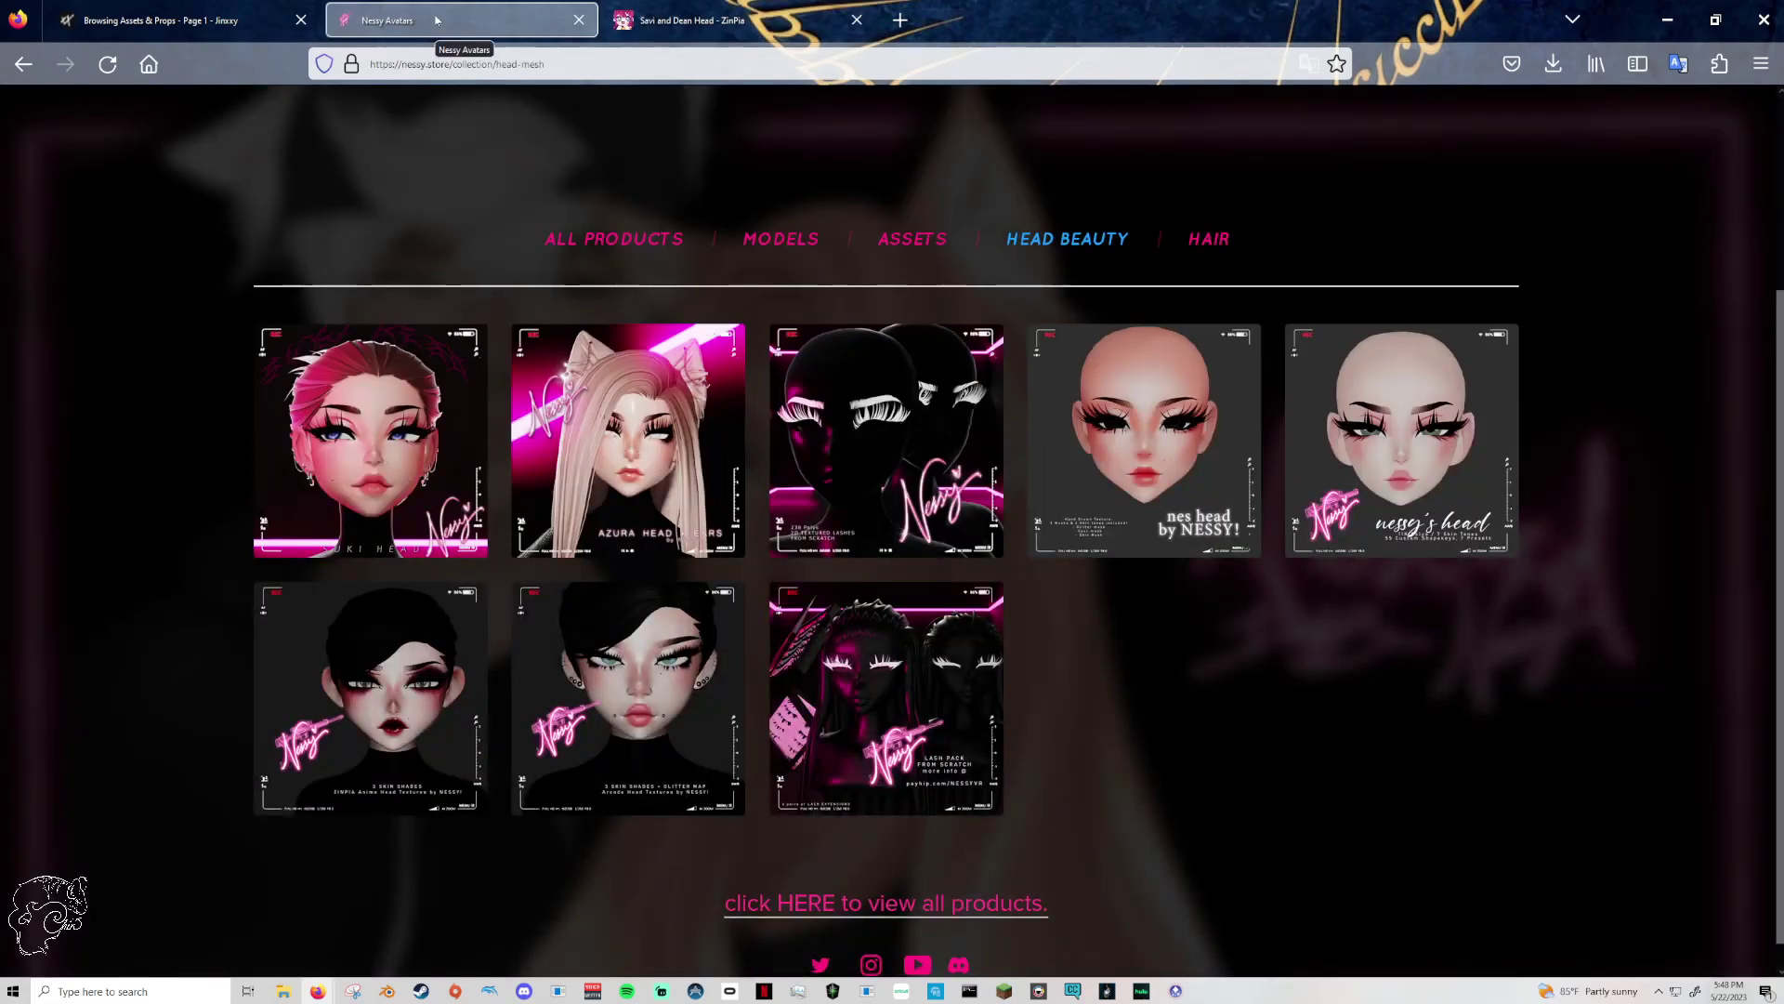
{"action": "left_click", "coordinate": [221, 22]}
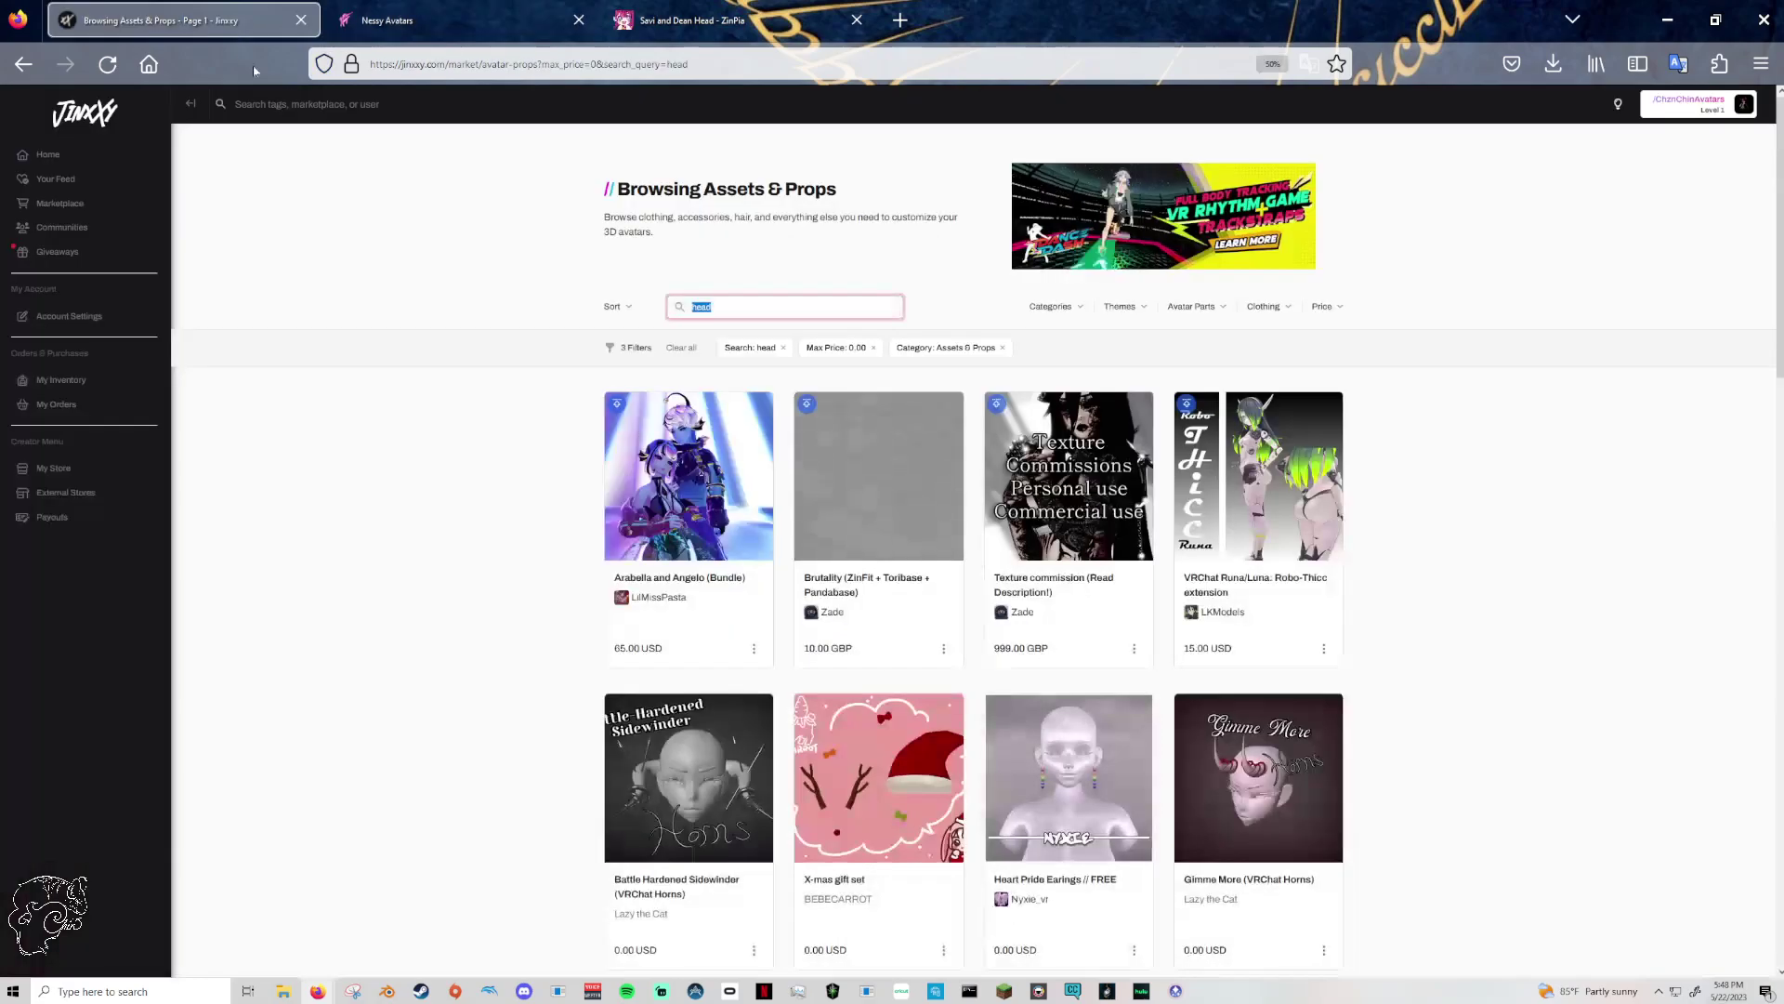
{"action": "scroll", "coordinate": [542, 554], "scroll_direction": "down", "scroll_amount": 10}
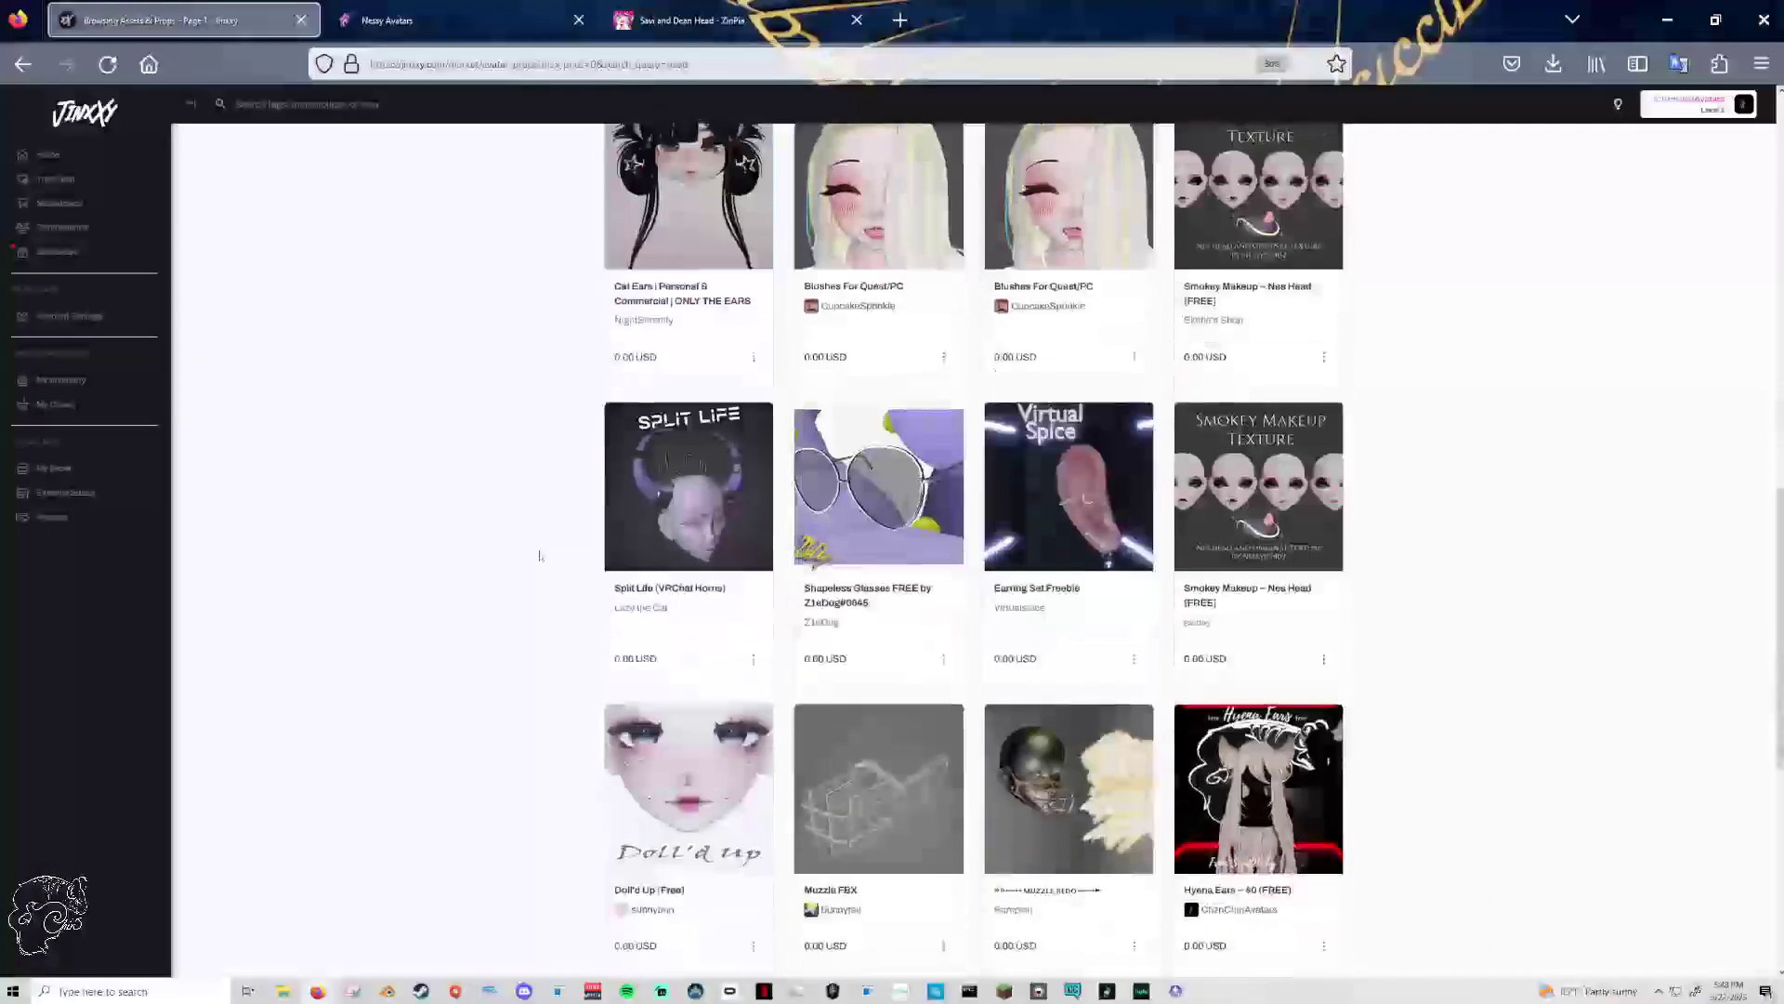
{"action": "scroll", "coordinate": [539, 556], "scroll_direction": "down", "scroll_amount": 5}
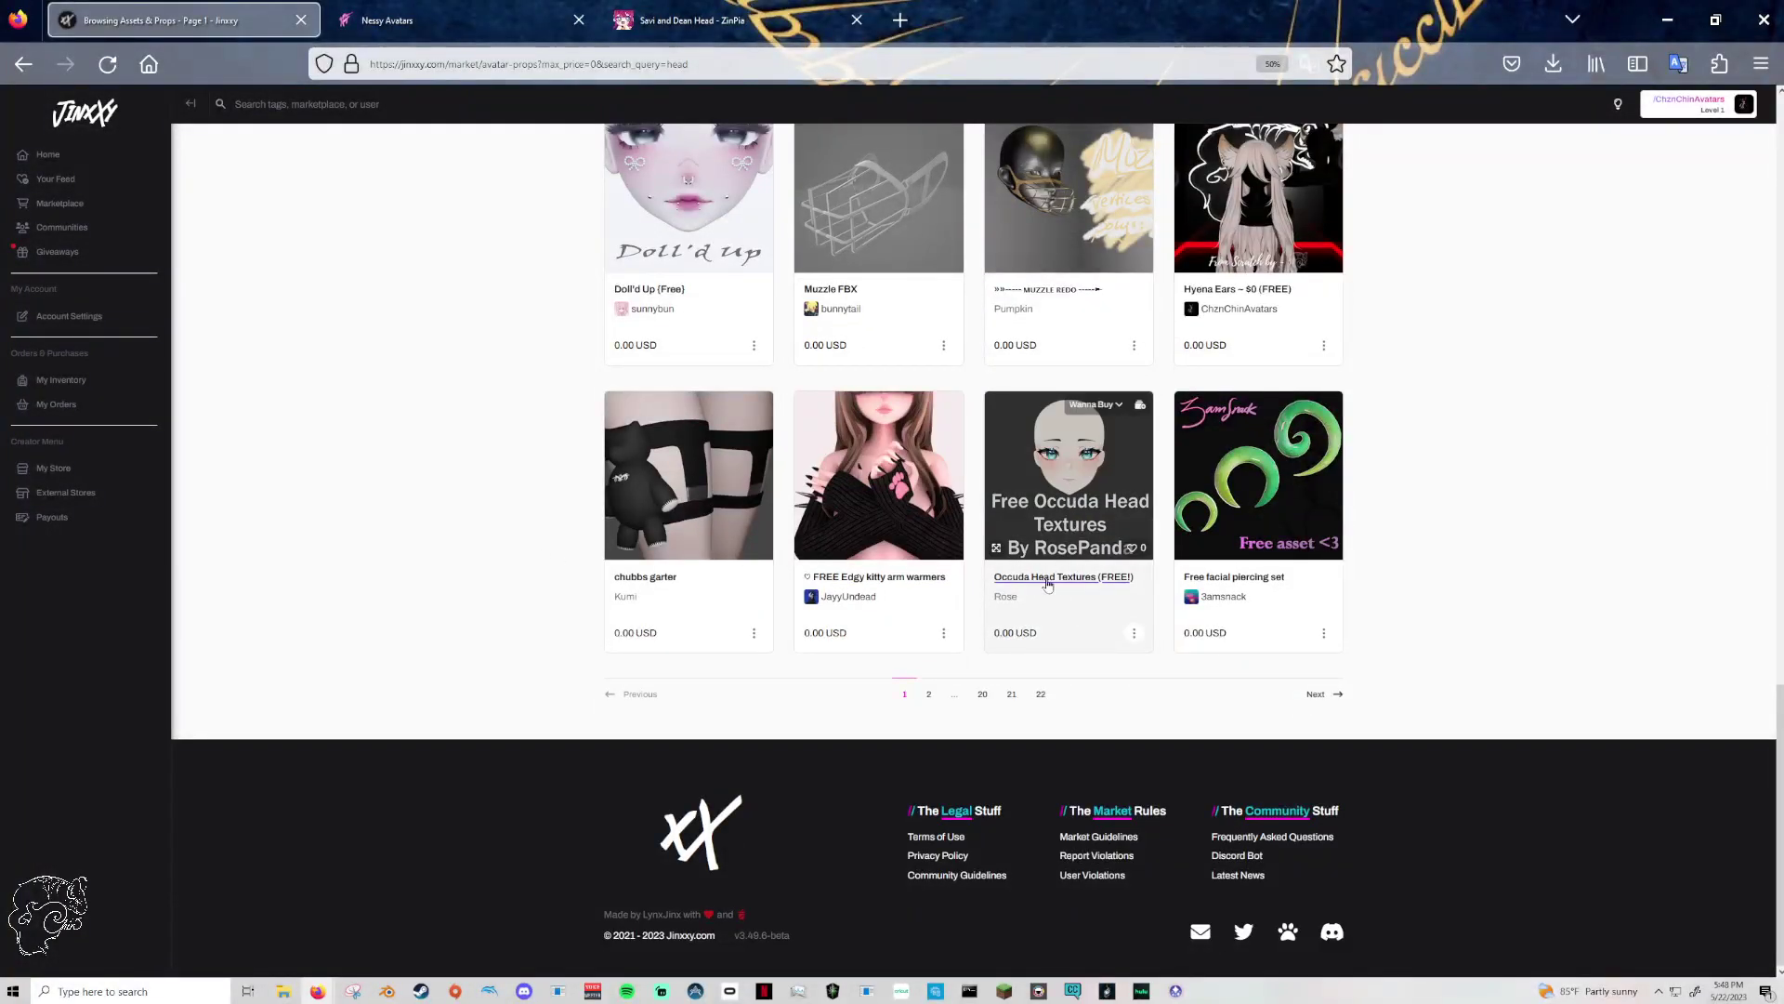
{"action": "left_click", "coordinate": [1043, 579]}
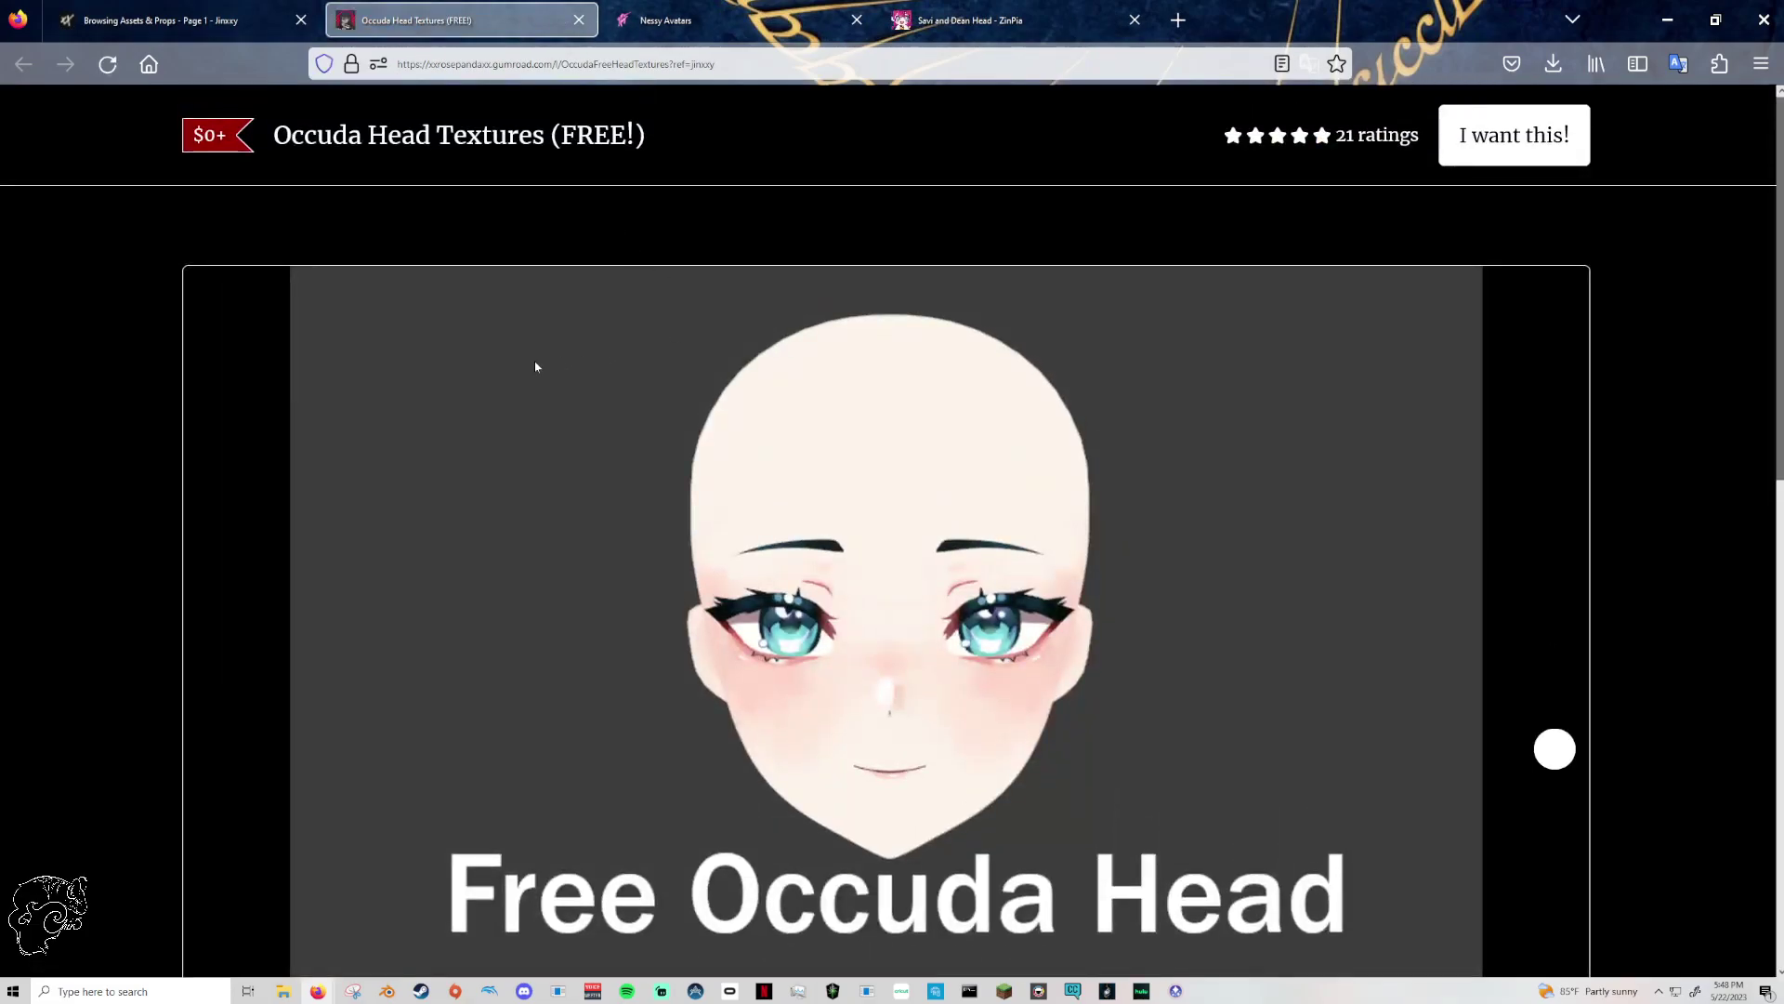
- Read the Occuda Head Textures description and rules, highlighting the line about personal and commercial use
{"action": "scroll", "coordinate": [535, 367], "scroll_direction": "down", "scroll_amount": 2}
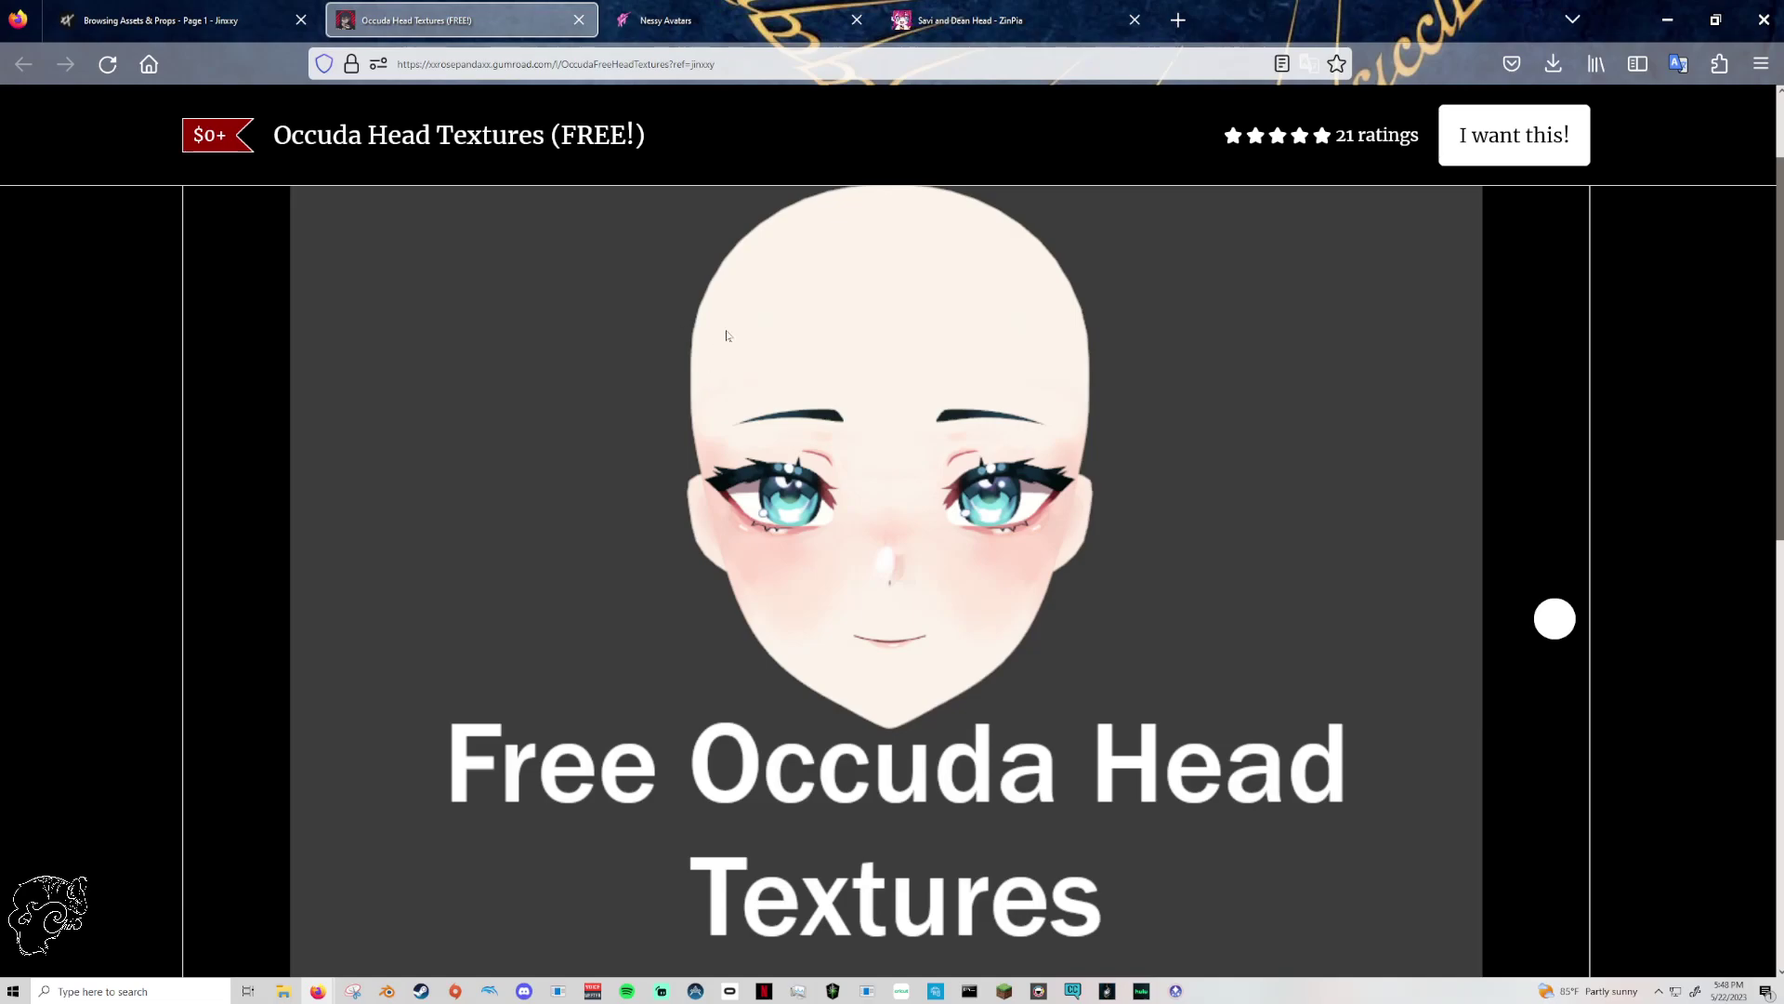
{"action": "scroll", "coordinate": [1035, 308], "scroll_direction": "down", "scroll_amount": 2}
{"action": "scroll", "coordinate": [899, 567], "scroll_direction": "down", "scroll_amount": 5}
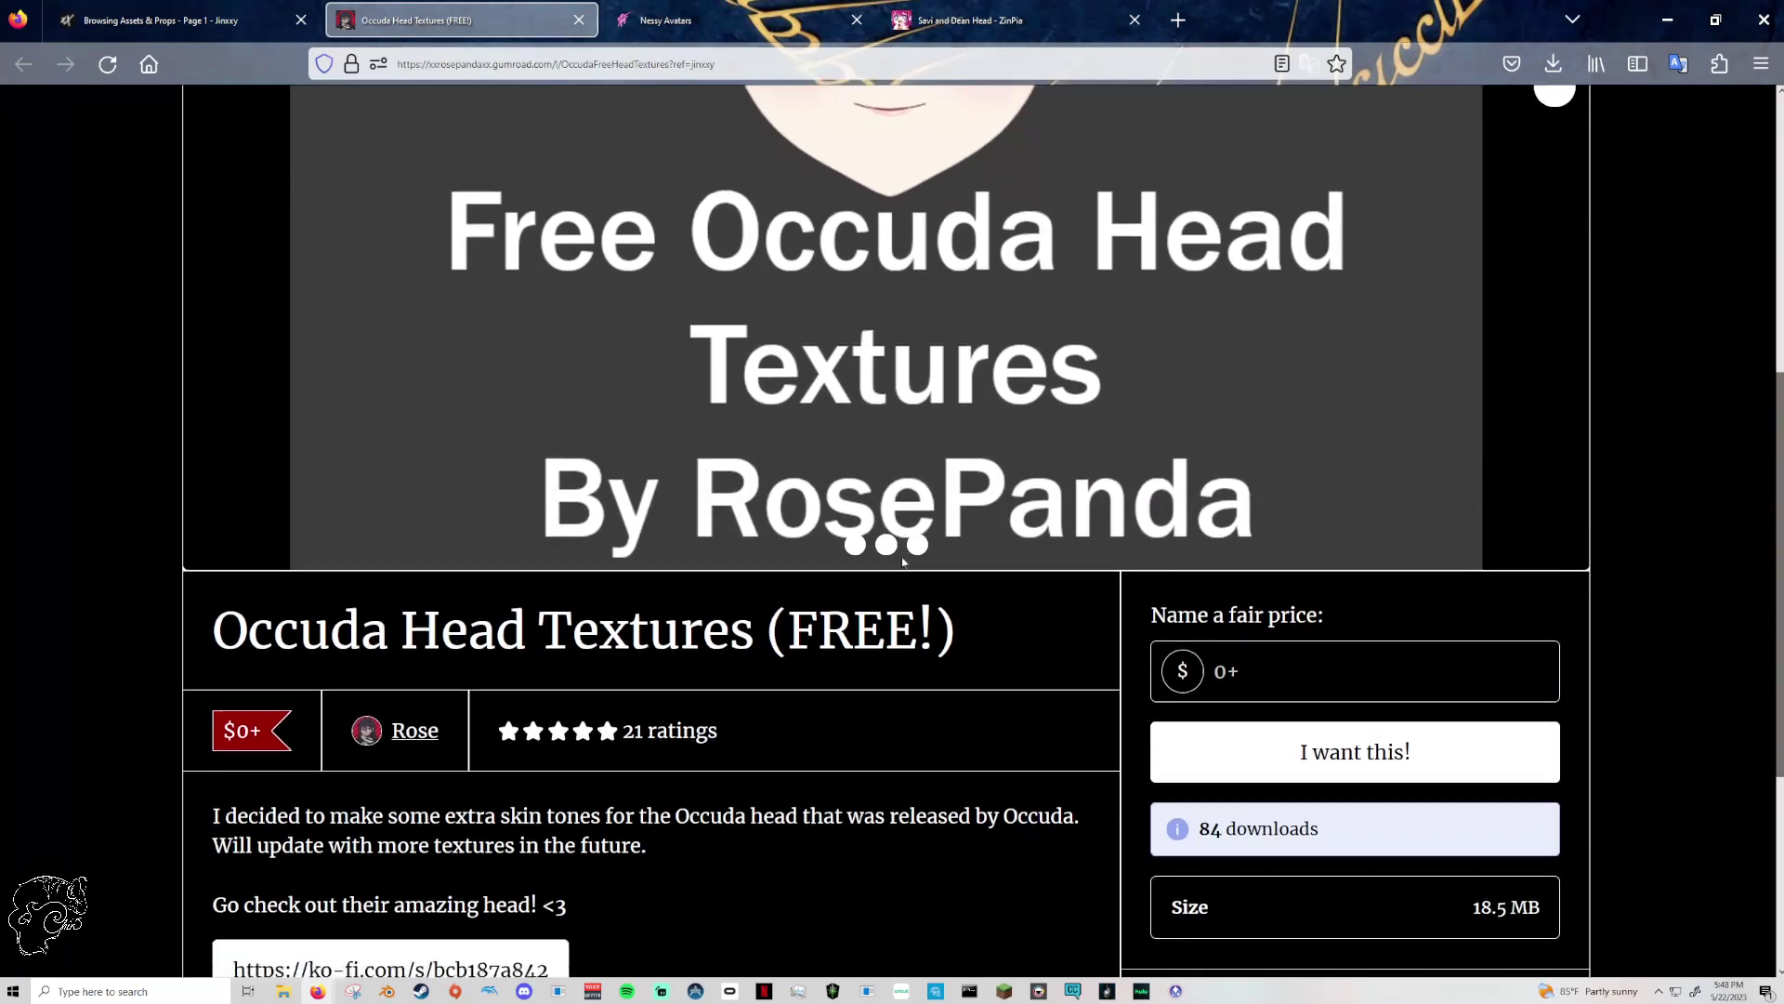
{"action": "scroll", "coordinate": [900, 561], "scroll_direction": "down", "scroll_amount": 3}
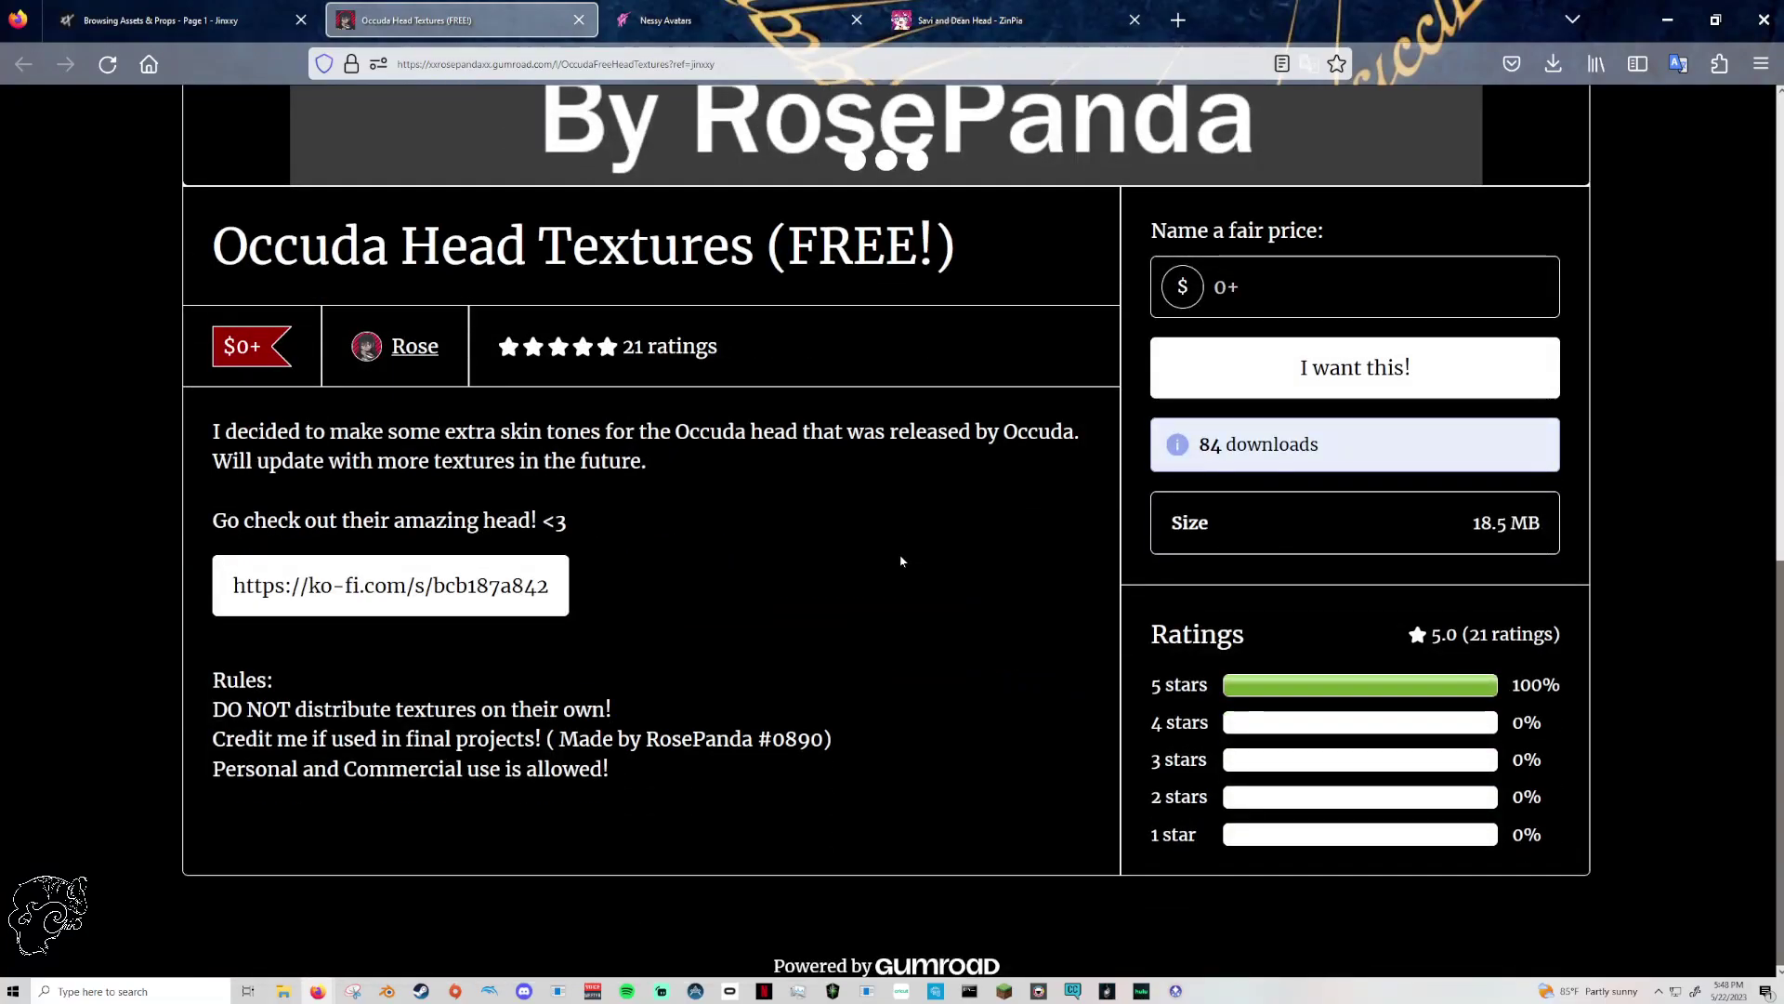
{"action": "left_click_drag", "start_coordinate": [749, 761], "coordinate": [200, 781]}
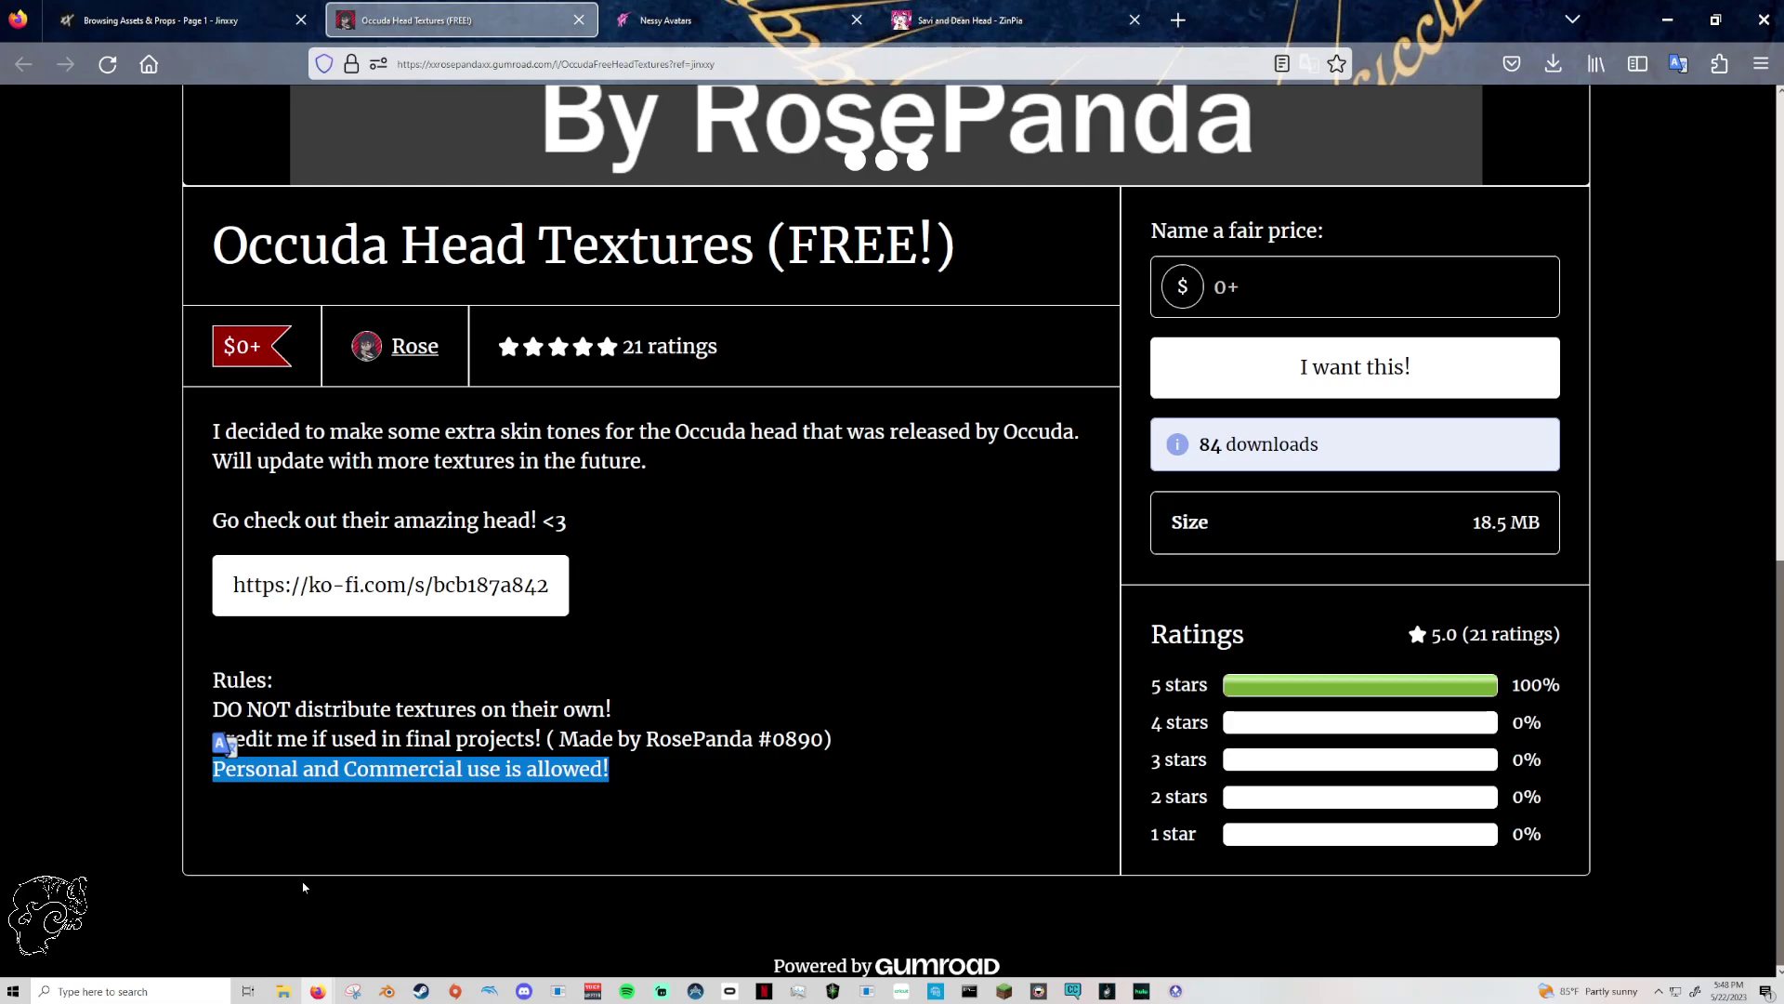
{"action": "scroll", "coordinate": [308, 883], "scroll_direction": "up", "scroll_amount": 6}
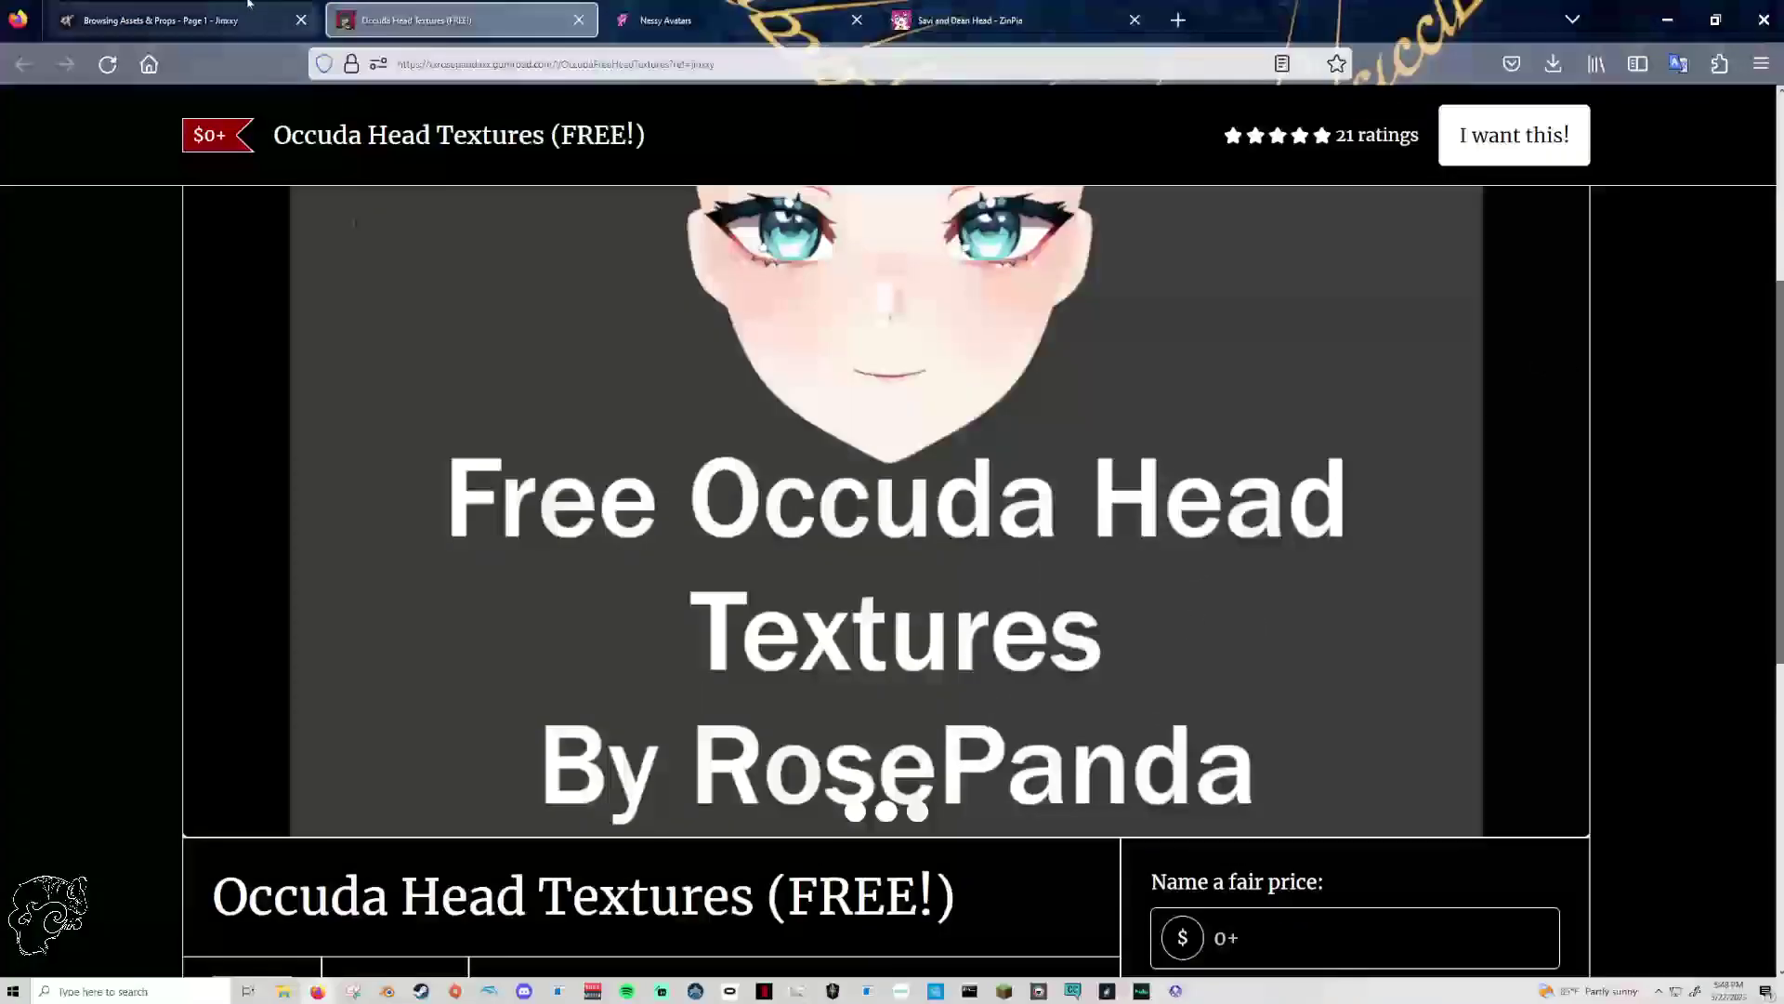
- Go back to the Jinxxy results, then view the saved credit screenshot ears tail cred.PNG from the Tutorial Avatar folder and close it
{"action": "key", "text": "ctrl+shift+Tab"}
{"action": "scroll", "coordinate": [470, 312], "scroll_direction": "up", "scroll_amount": 8}
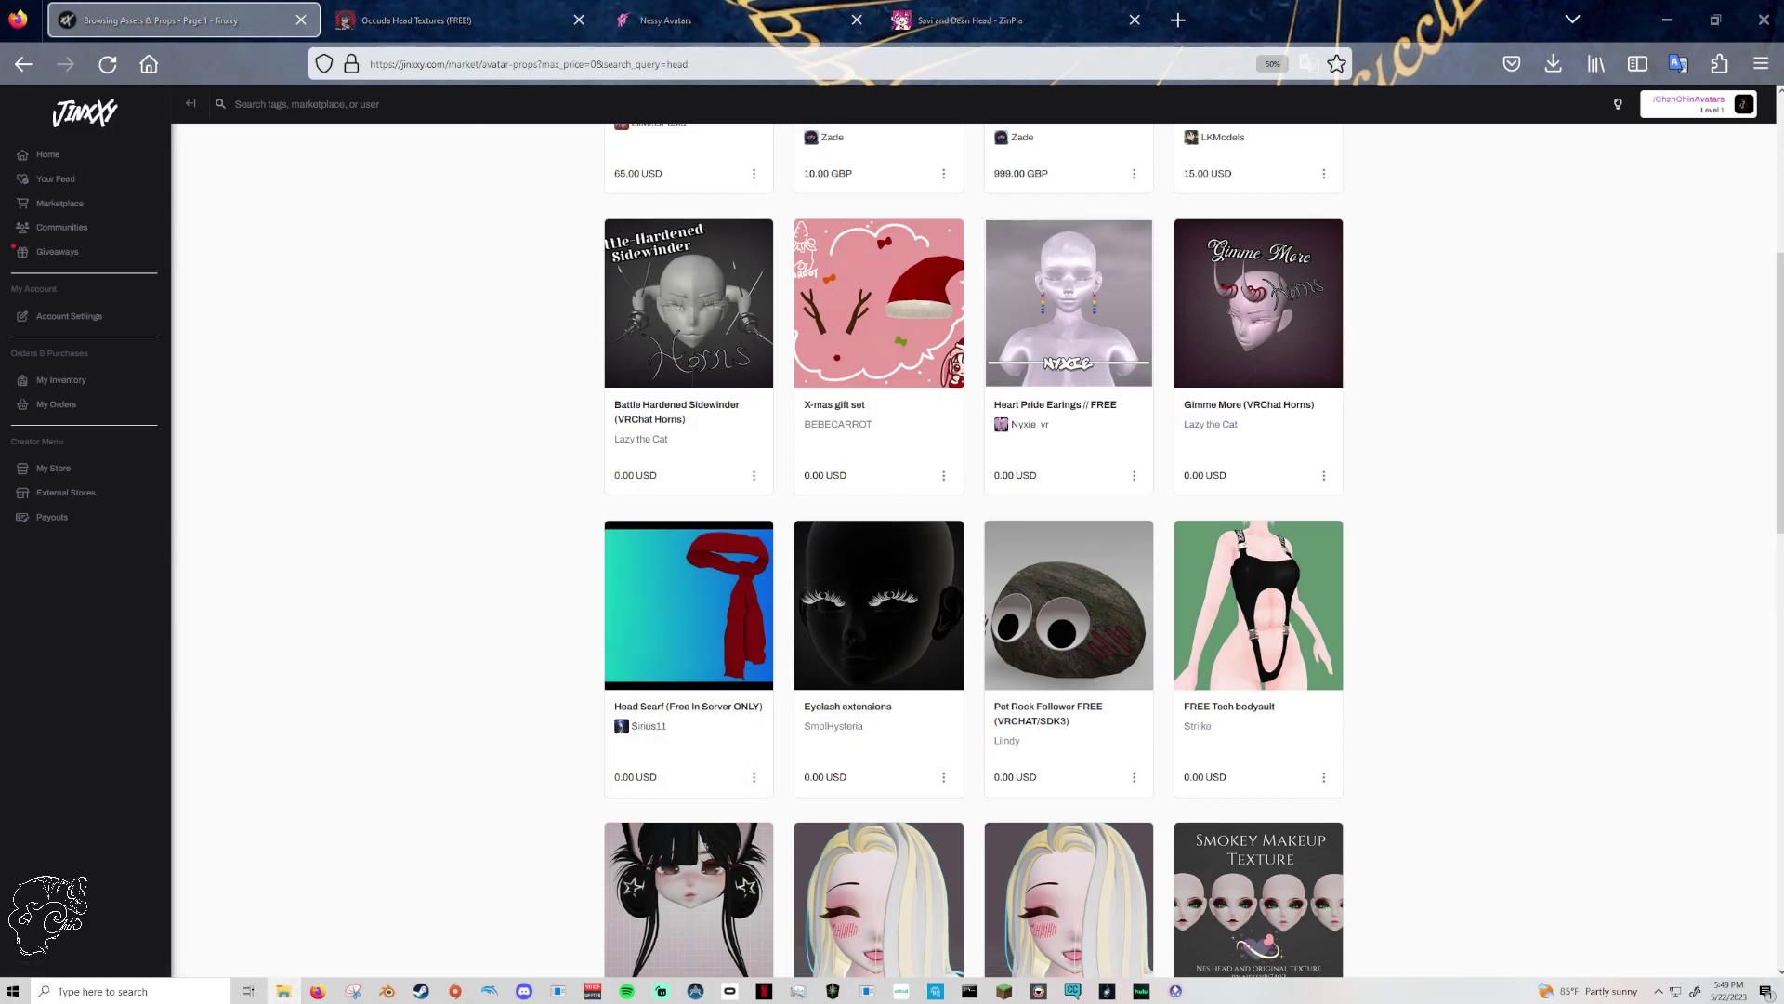
{"action": "left_click_drag", "start_coordinate": [1783, 269], "coordinate": [1340, 270]}
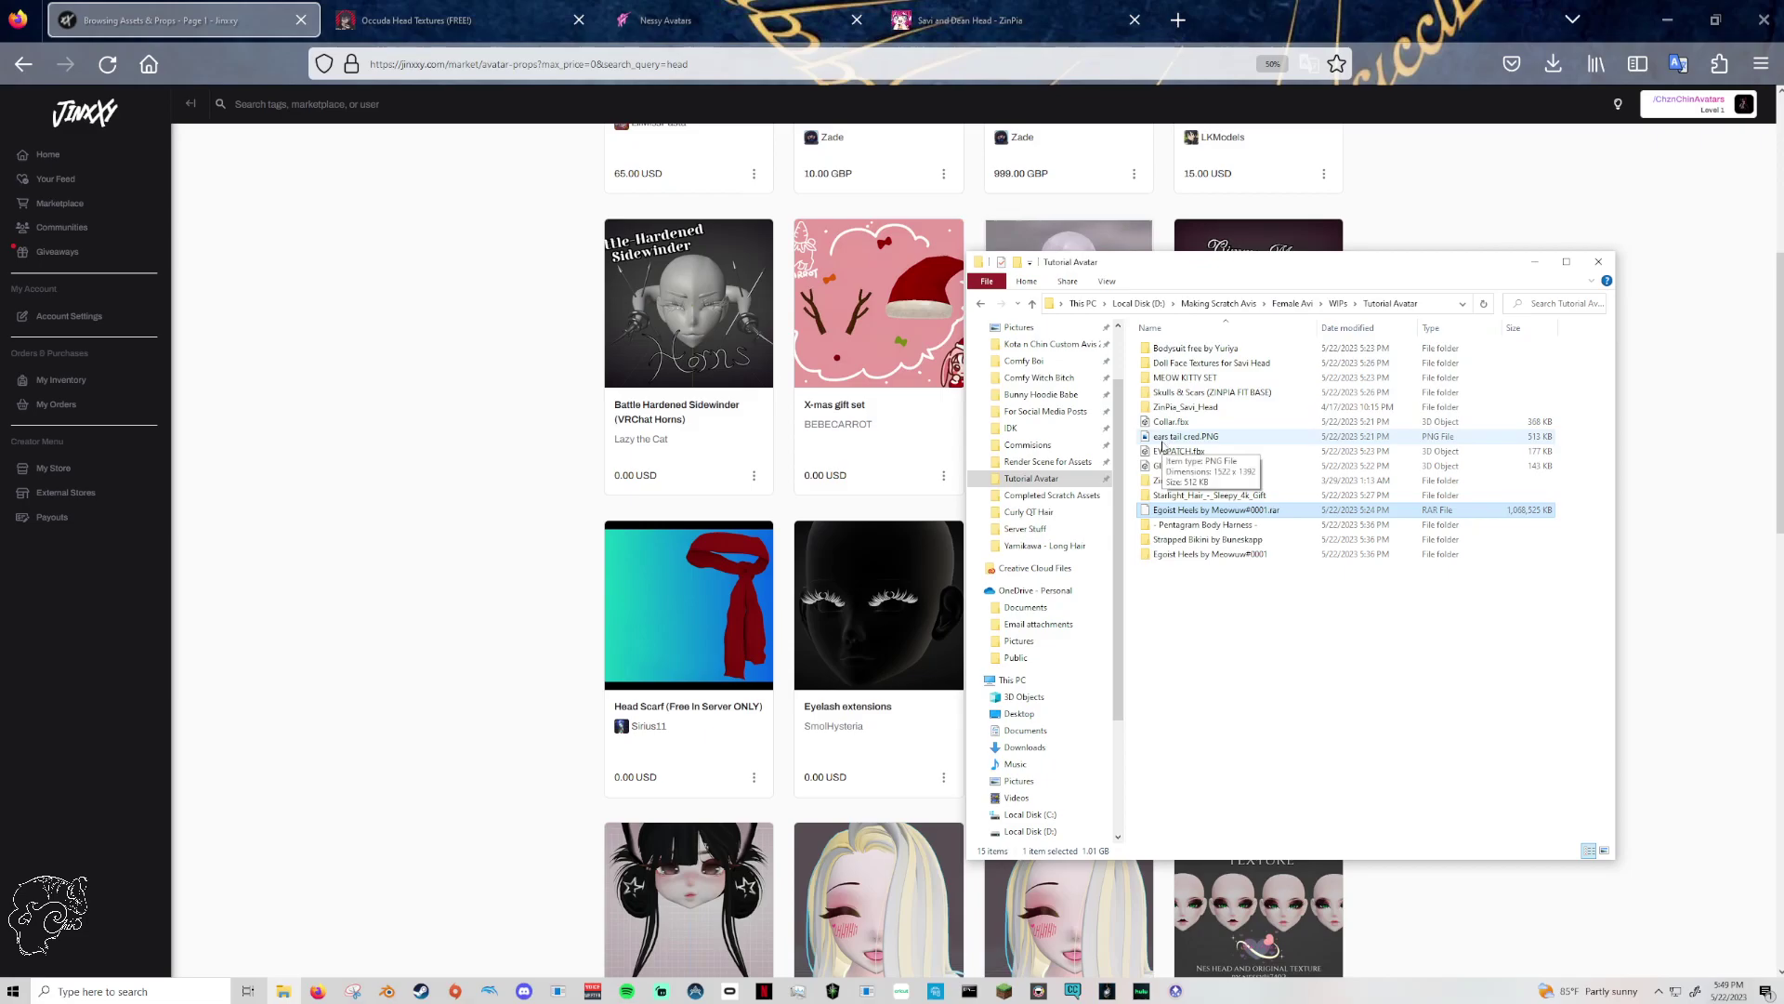
{"action": "double_click", "coordinate": [1162, 446]}
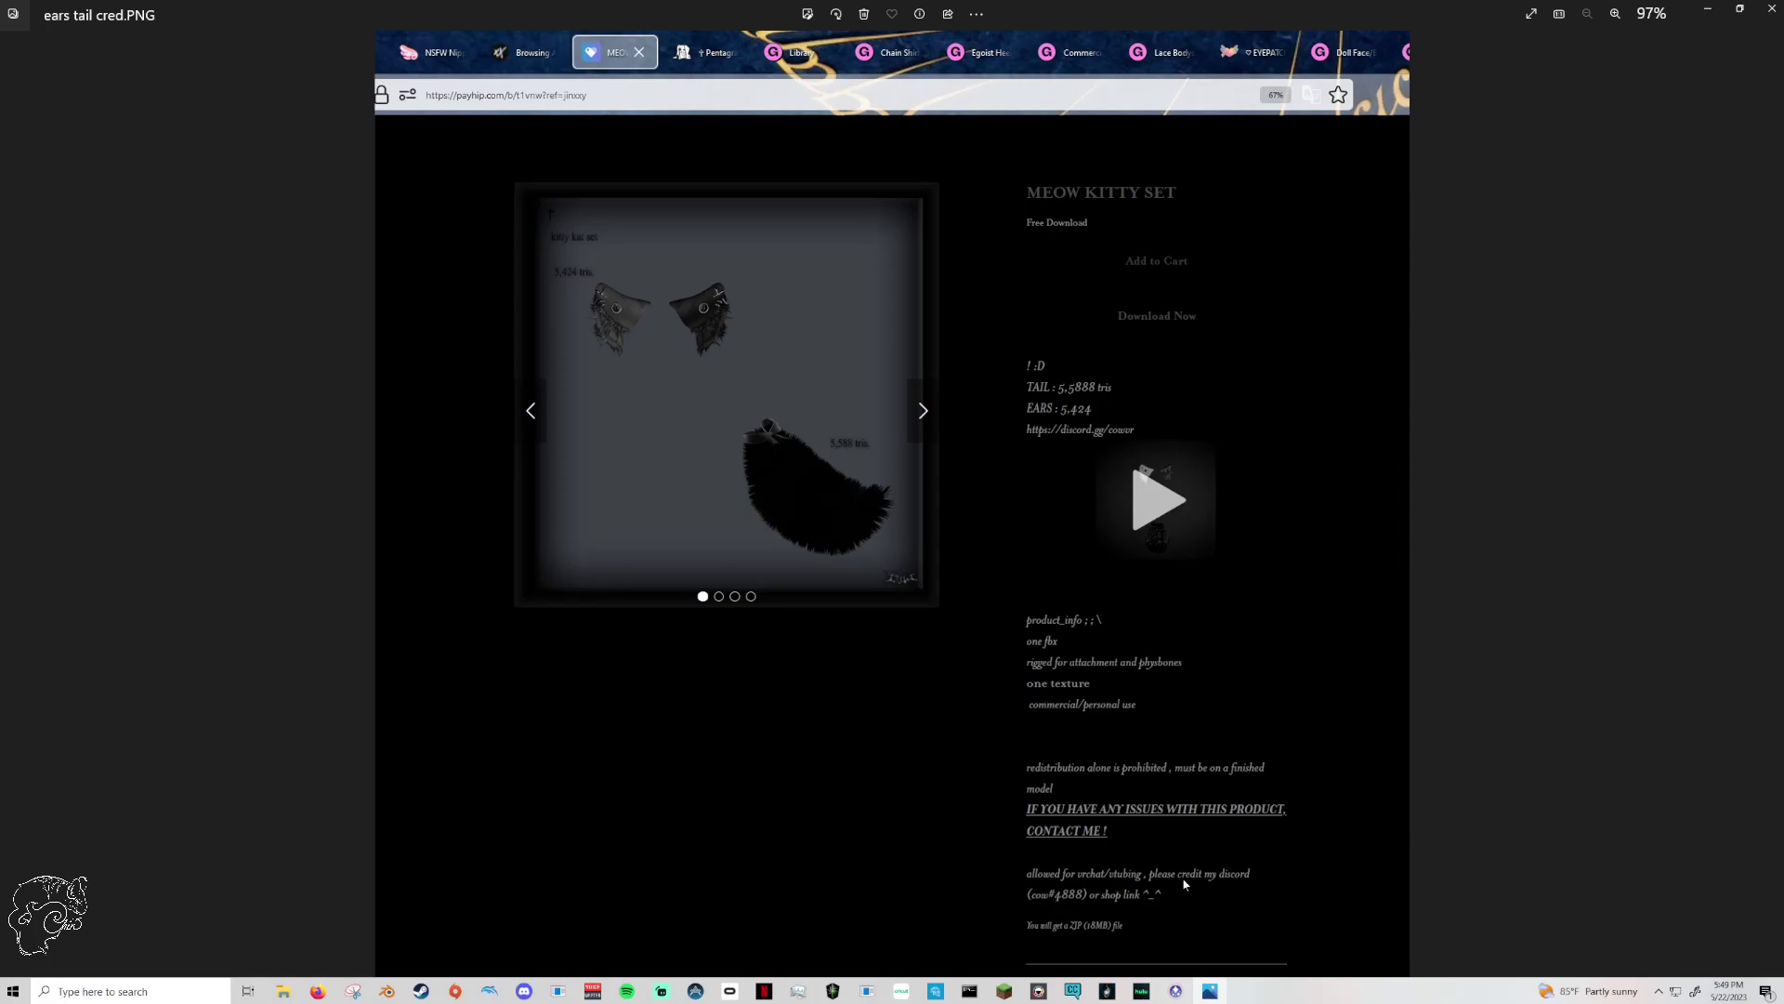
{"action": "left_click", "coordinate": [1771, 8]}
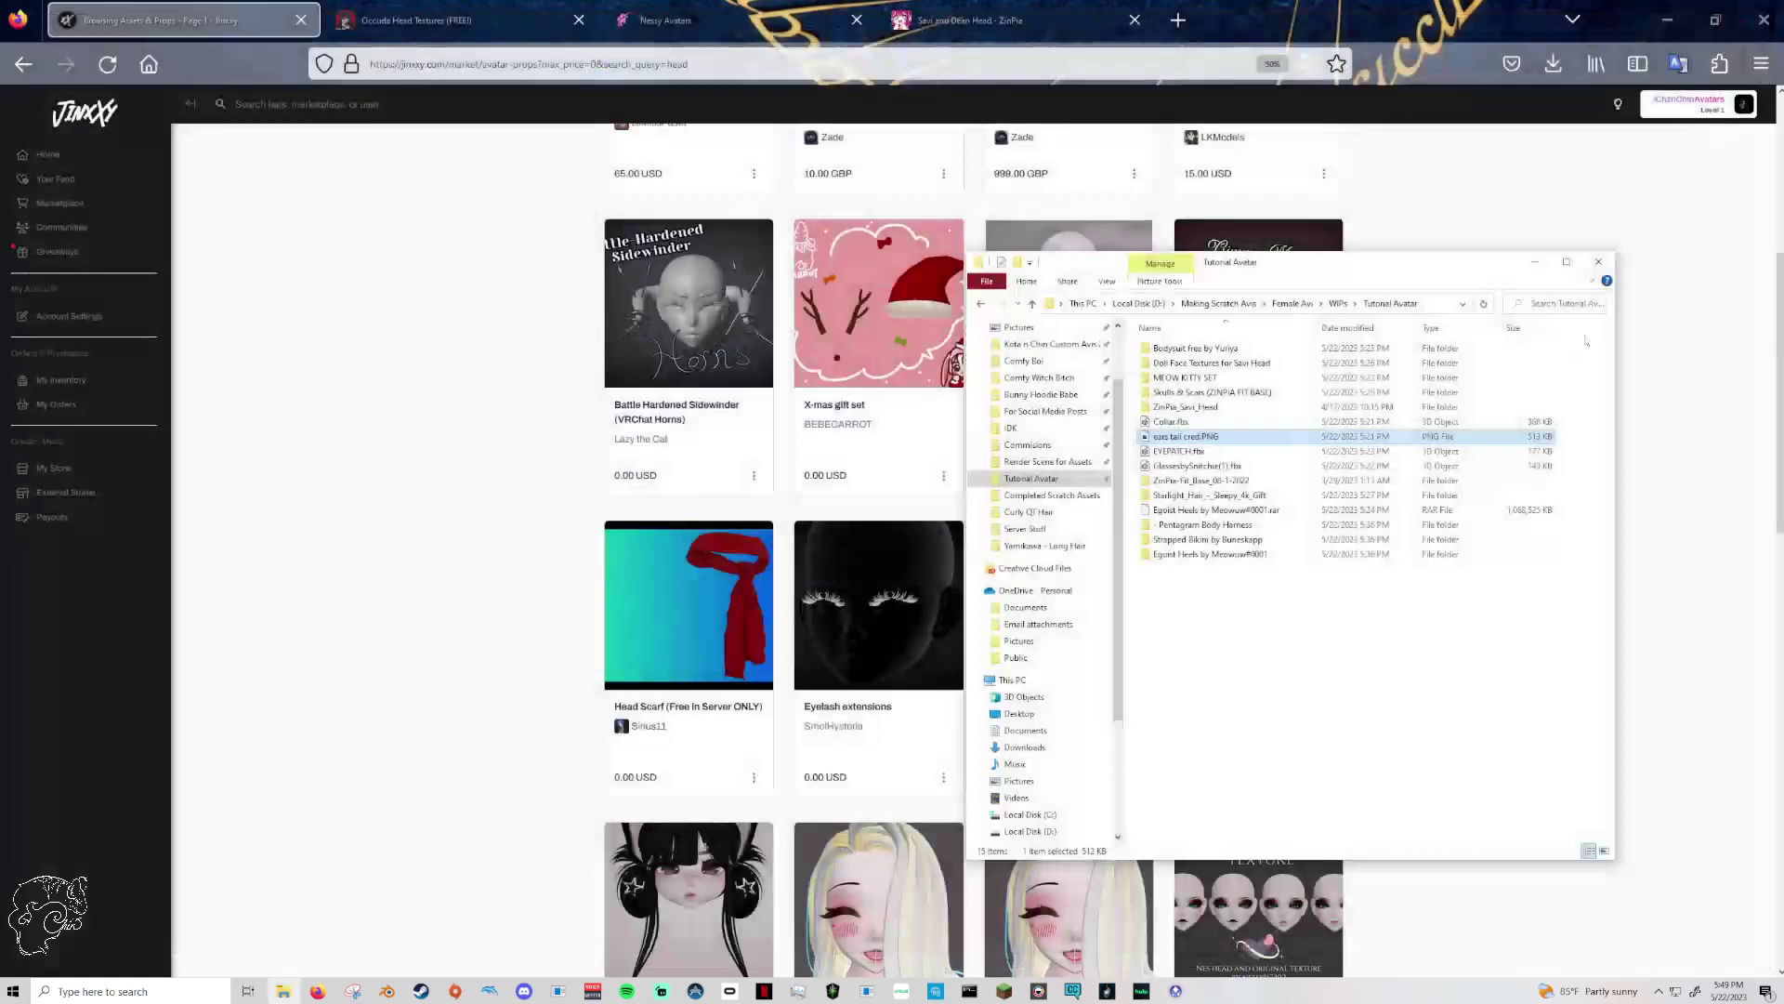
- Return to the Nessy store's Head Beauty collection and open the Azura Head product page
{"action": "left_click", "coordinate": [976, 20]}
{"action": "key", "text": "ctrl+shift+Tab"}
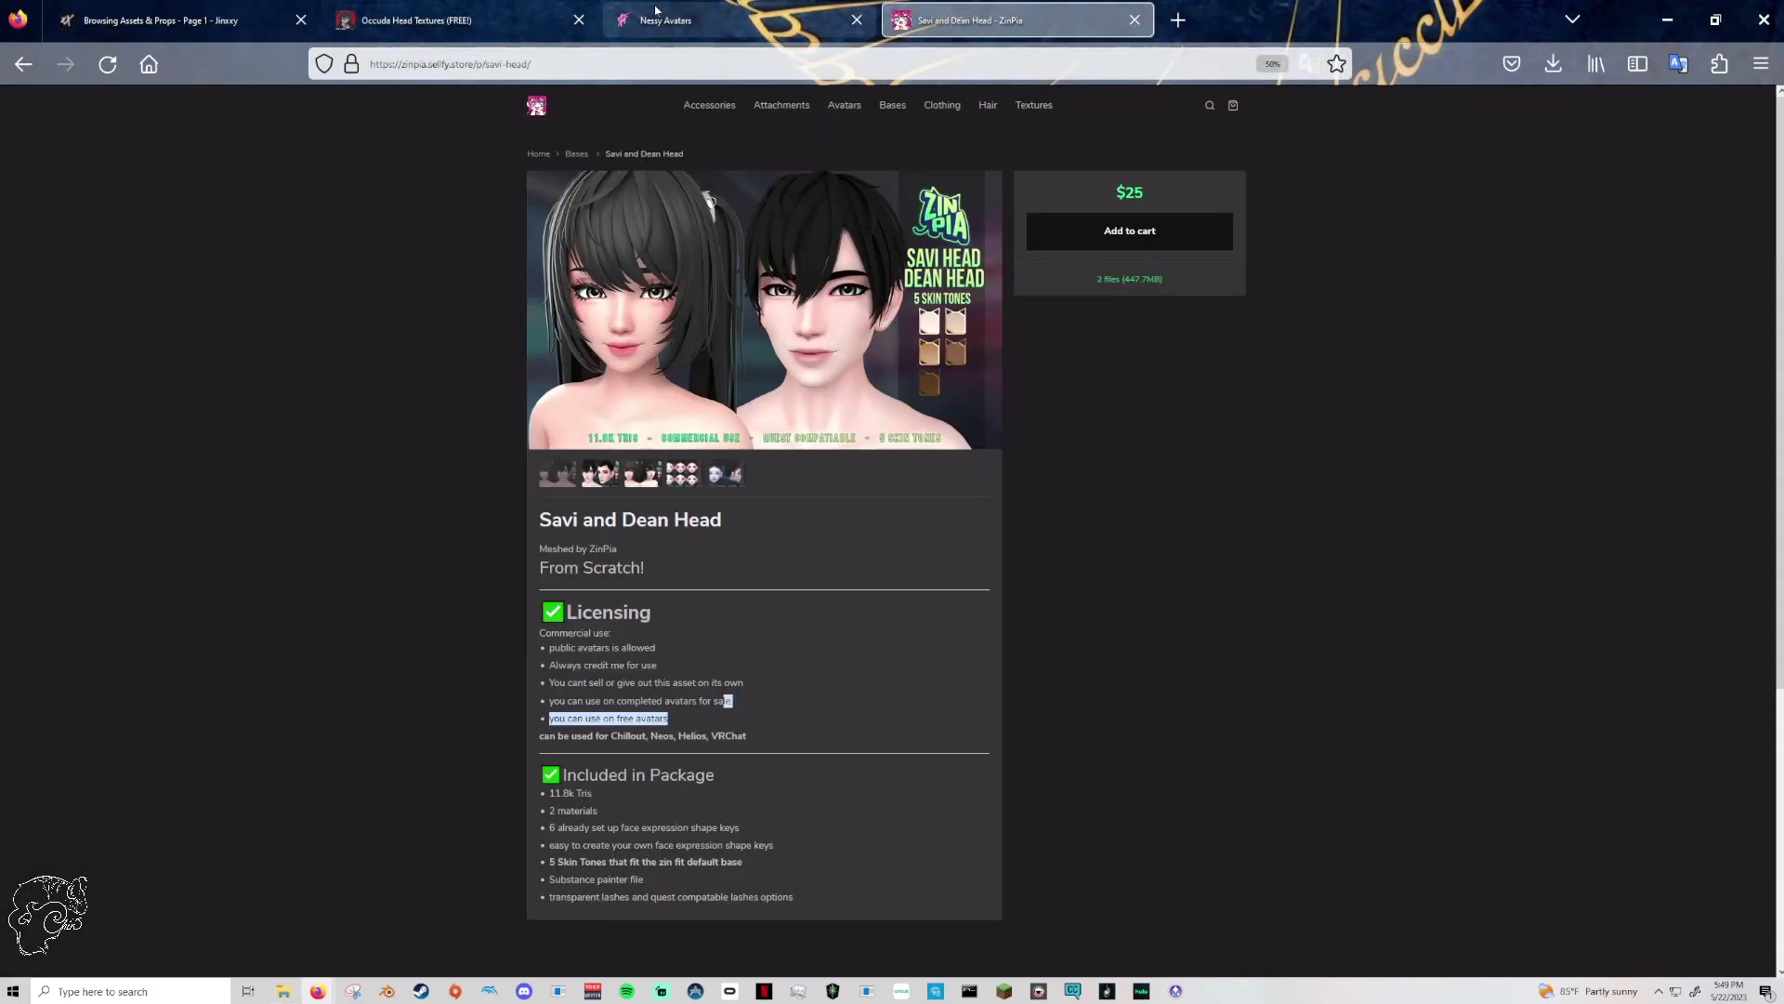
{"action": "scroll", "coordinate": [1173, 369], "scroll_direction": "down", "scroll_amount": 3}
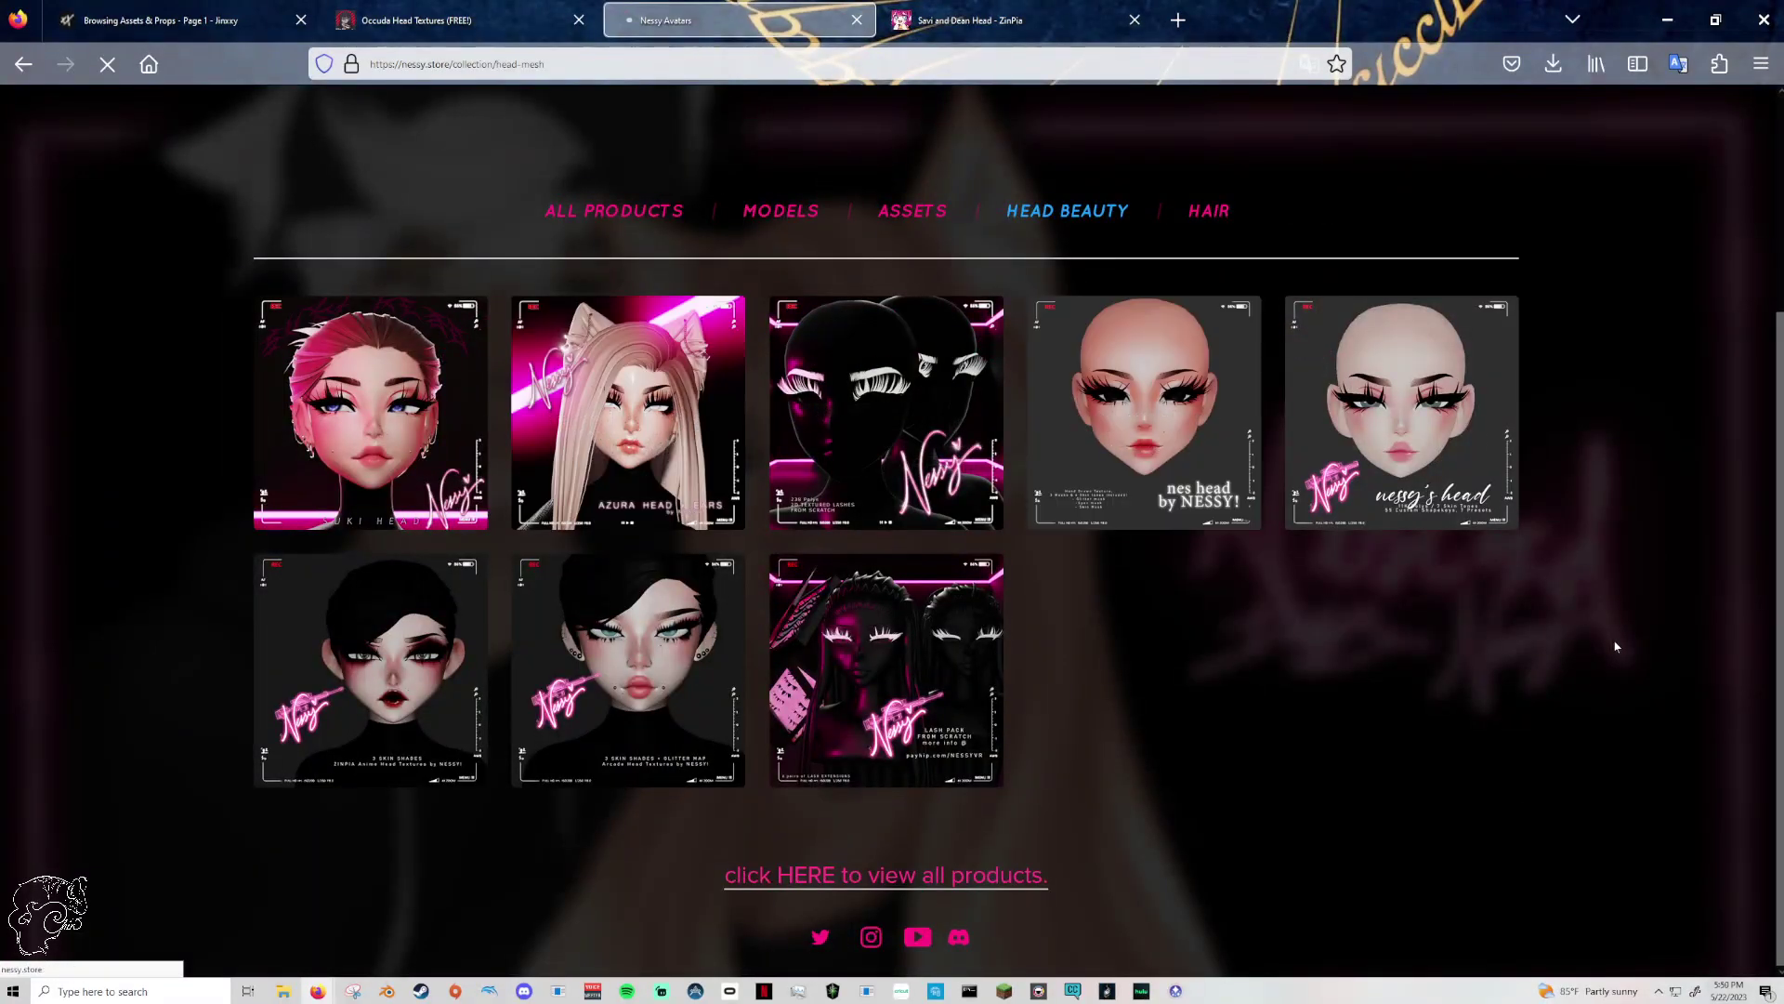
{"action": "scroll", "coordinate": [1601, 687], "scroll_direction": "down", "scroll_amount": 10}
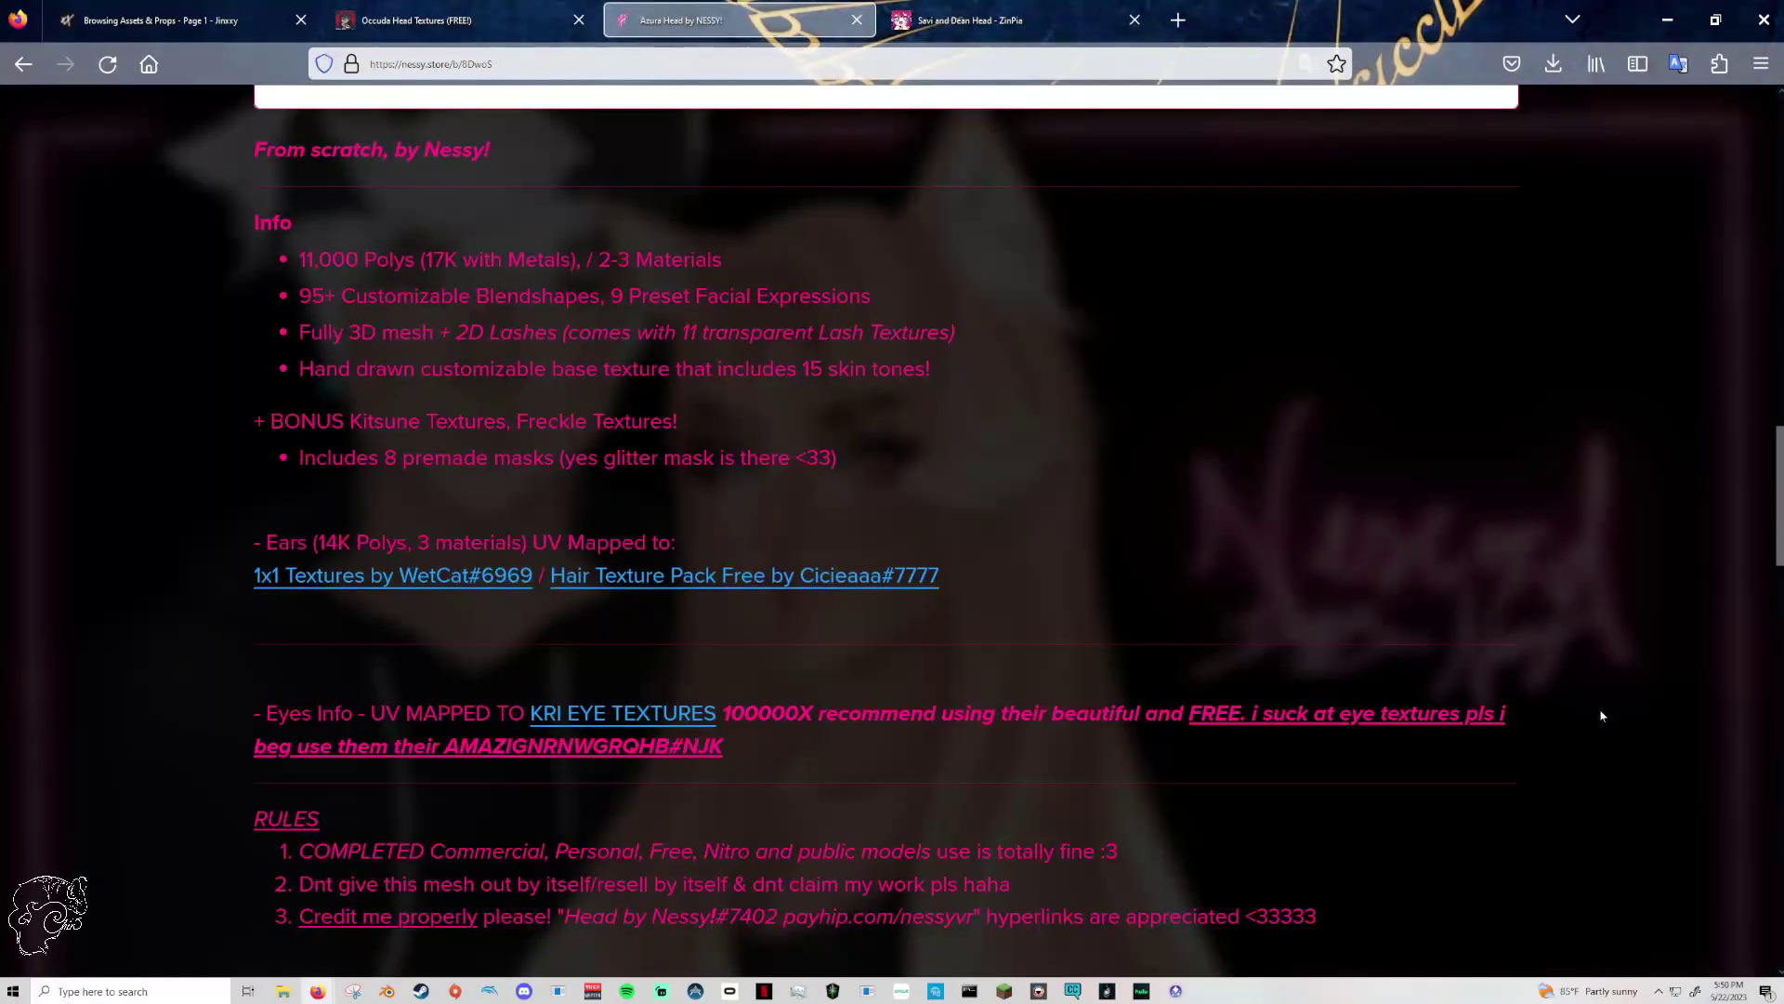
- Read the Azura Head's info and rules, highlighting the rule on commercial, personal, free, Nitro and public models
{"action": "scroll", "coordinate": [1602, 716], "scroll_direction": "down", "scroll_amount": 4}
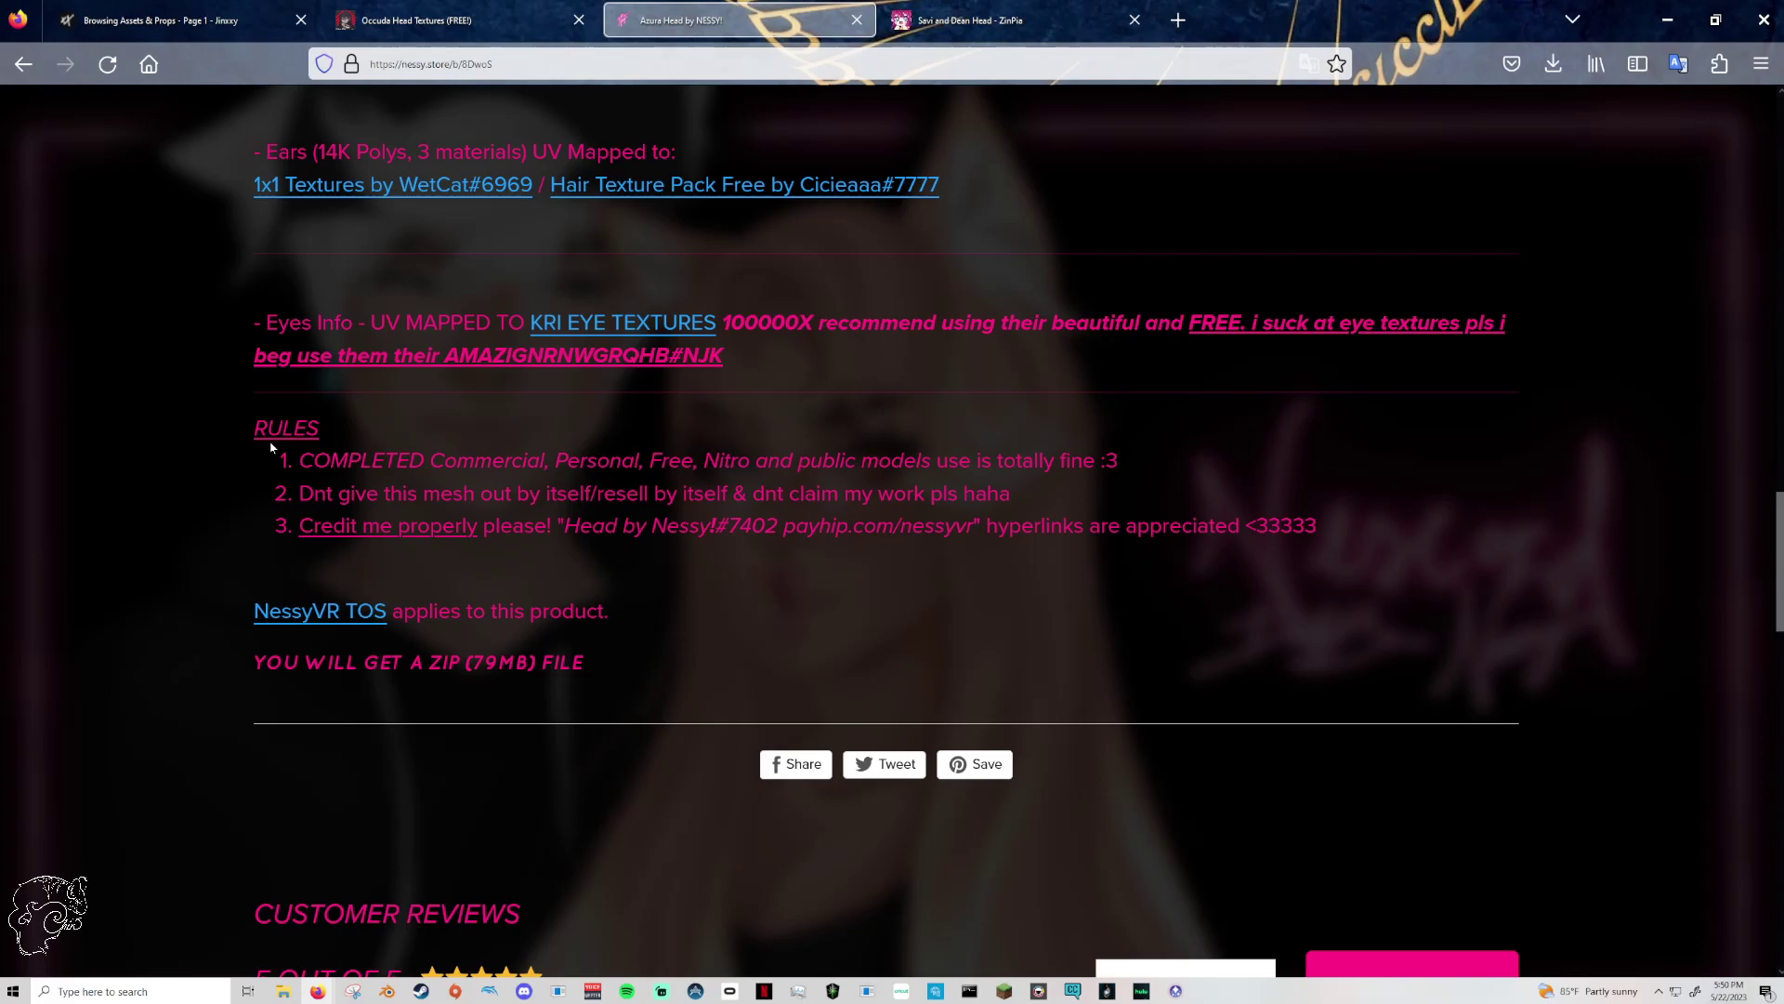
{"action": "scroll", "coordinate": [271, 447], "scroll_direction": "up", "scroll_amount": 7}
{"action": "scroll", "coordinate": [538, 486], "scroll_direction": "down", "scroll_amount": 5}
{"action": "scroll", "coordinate": [338, 438], "scroll_direction": "down", "scroll_amount": 3}
{"action": "left_click_drag", "start_coordinate": [254, 297], "coordinate": [1183, 347]}
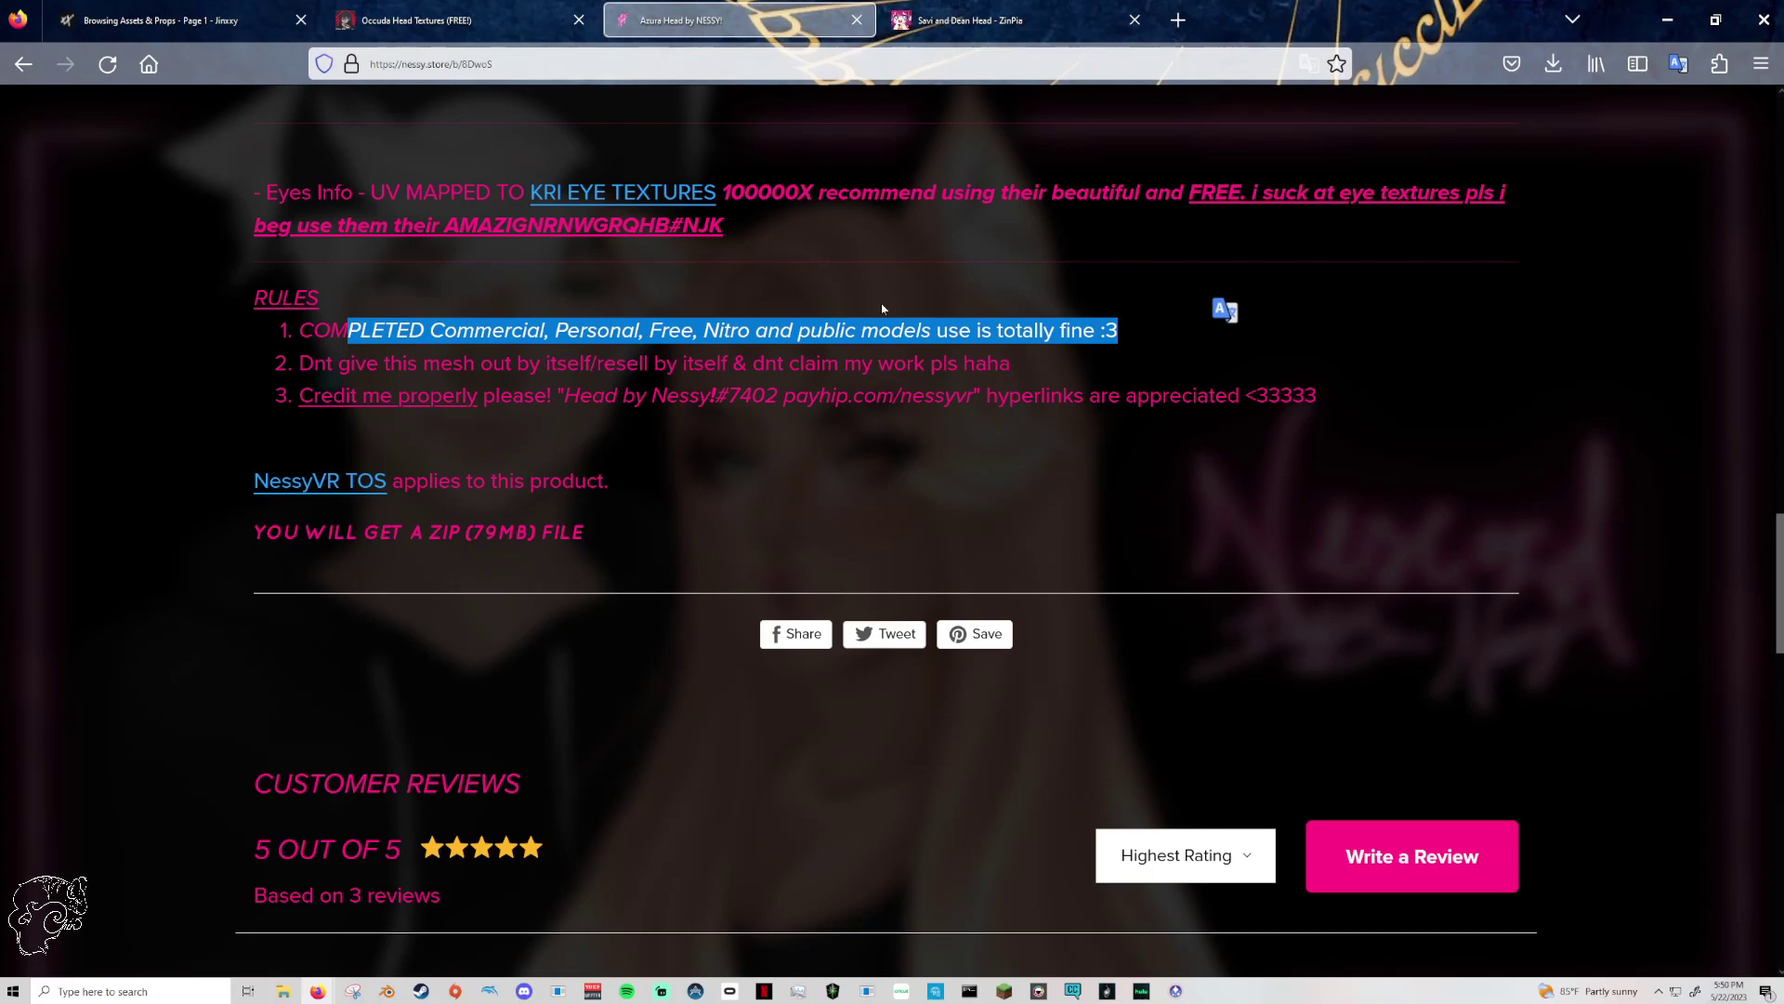
- Open the bookmarked ChznChinAvatars Payhip shop in a new tab and look through its Hair Assets collection
{"action": "left_click", "coordinate": [1179, 20]}
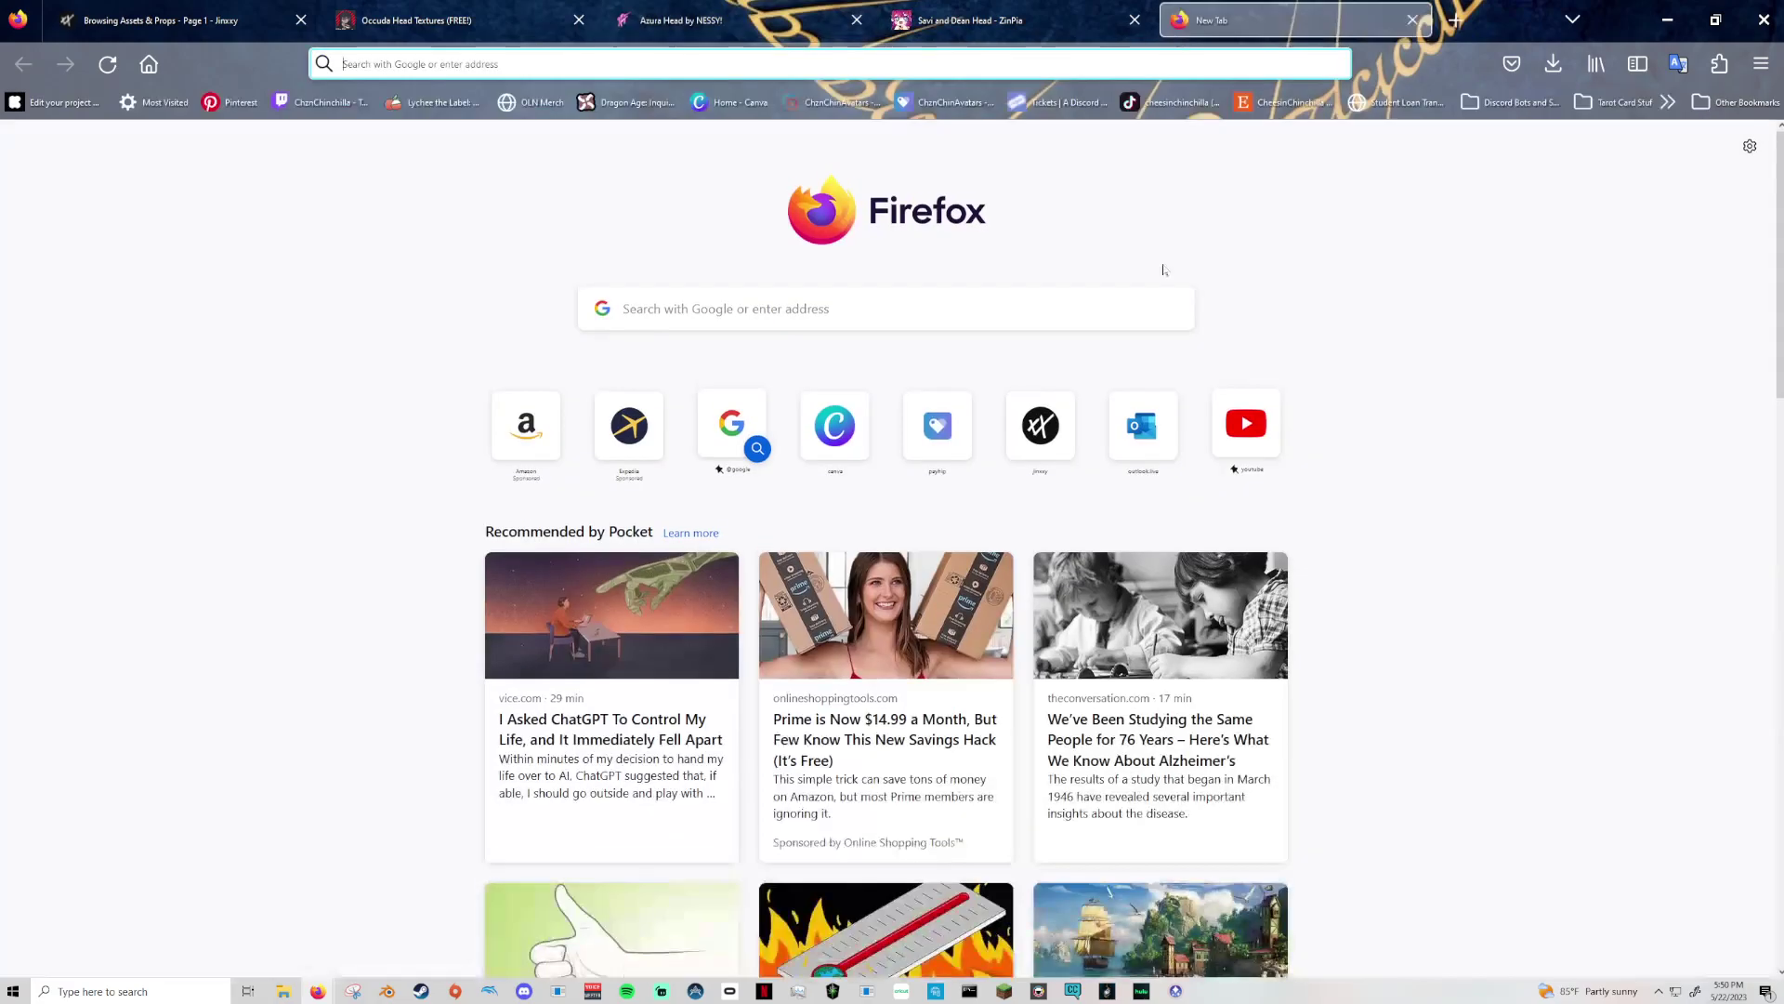
{"action": "left_click", "coordinate": [961, 104]}
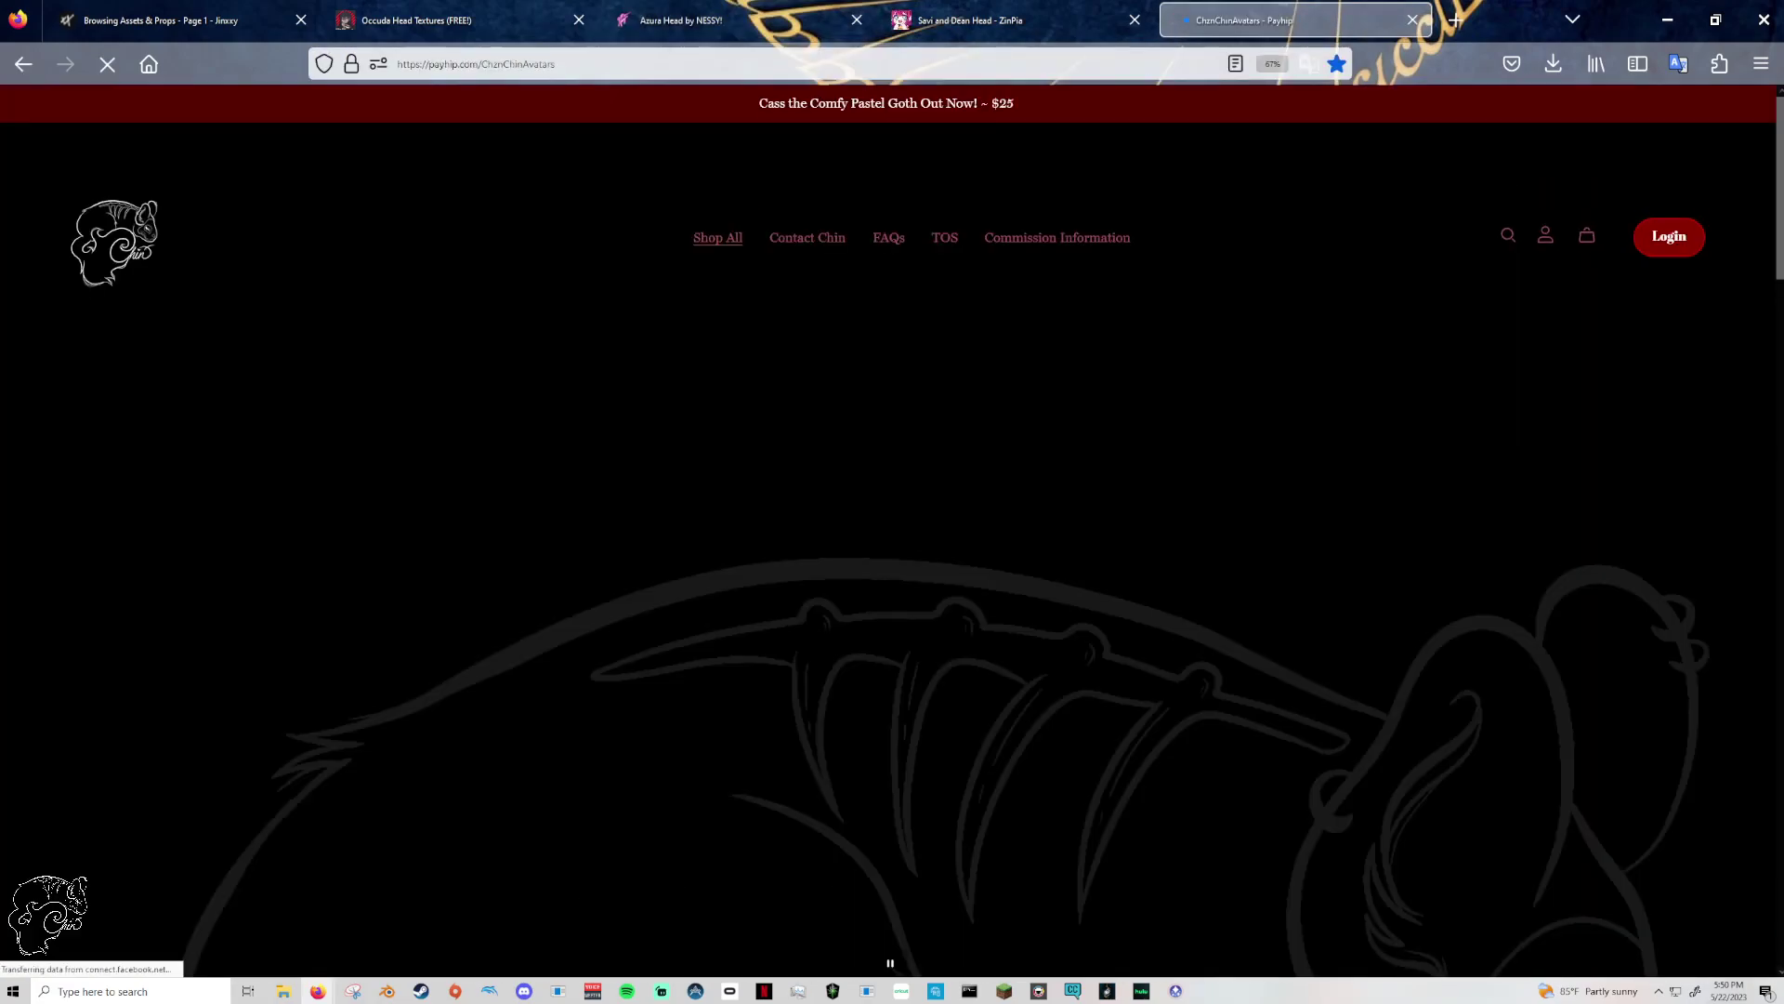
{"action": "scroll", "coordinate": [1264, 464], "scroll_direction": "down", "scroll_amount": 8}
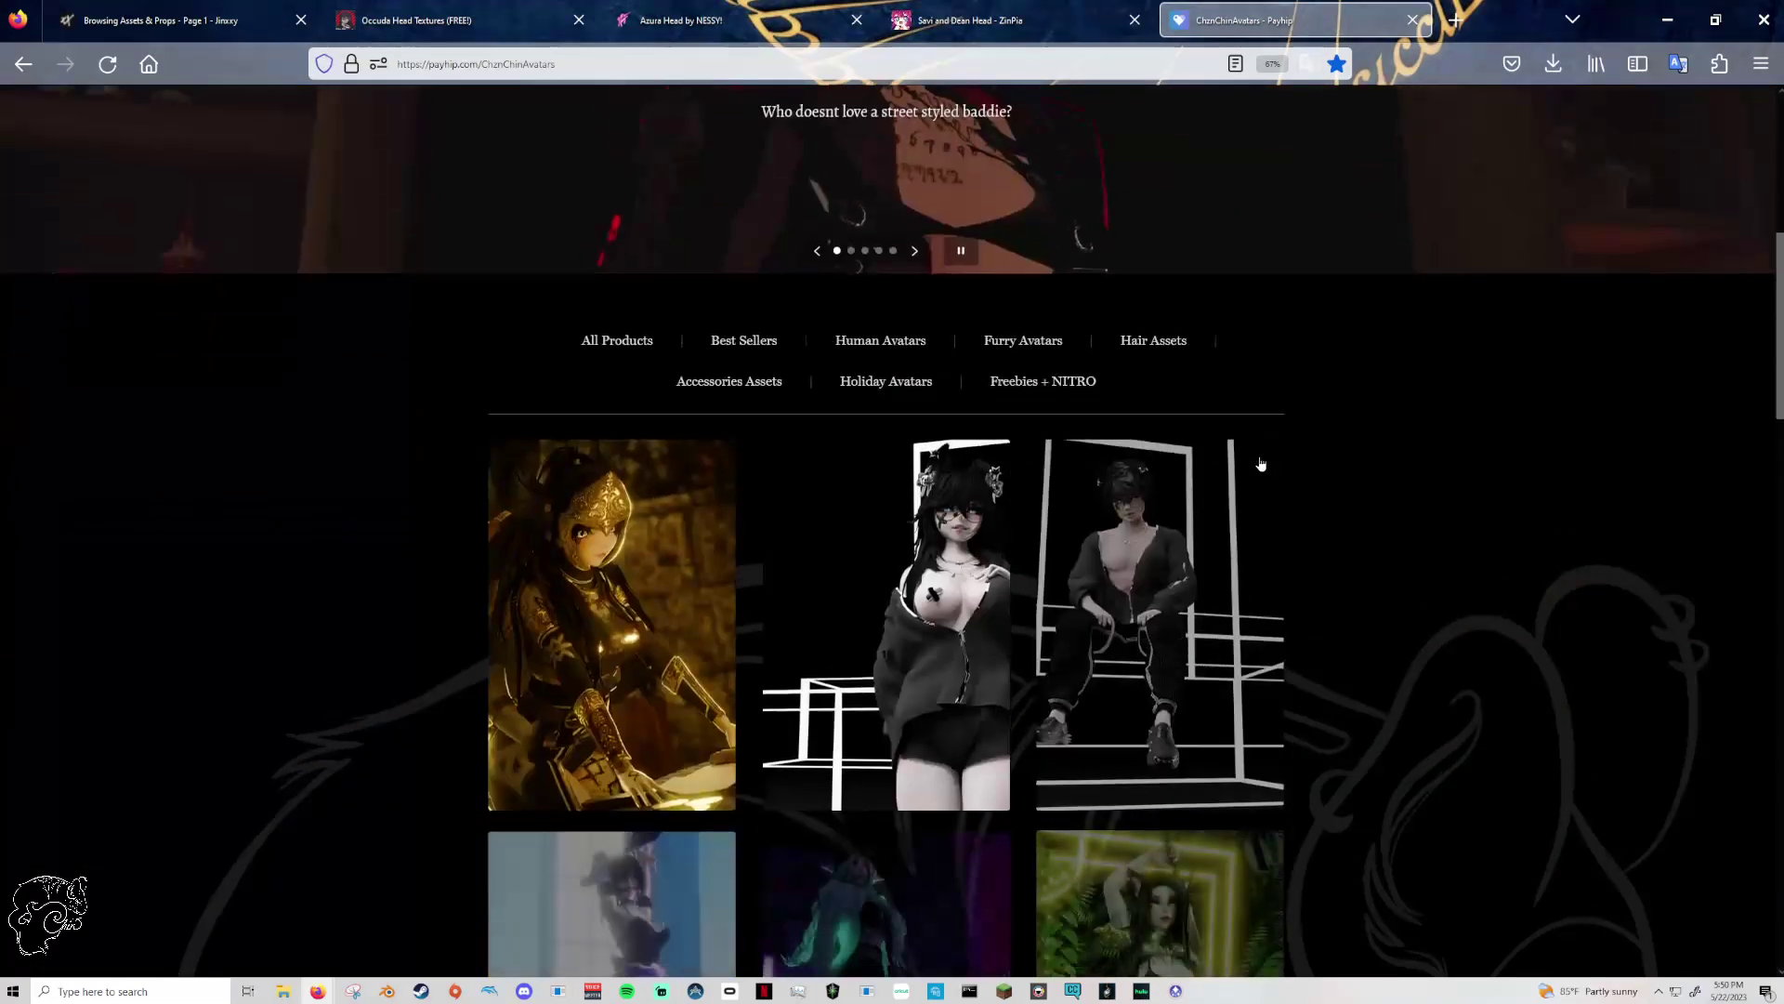
{"action": "scroll", "coordinate": [1369, 437], "scroll_direction": "up", "scroll_amount": 2}
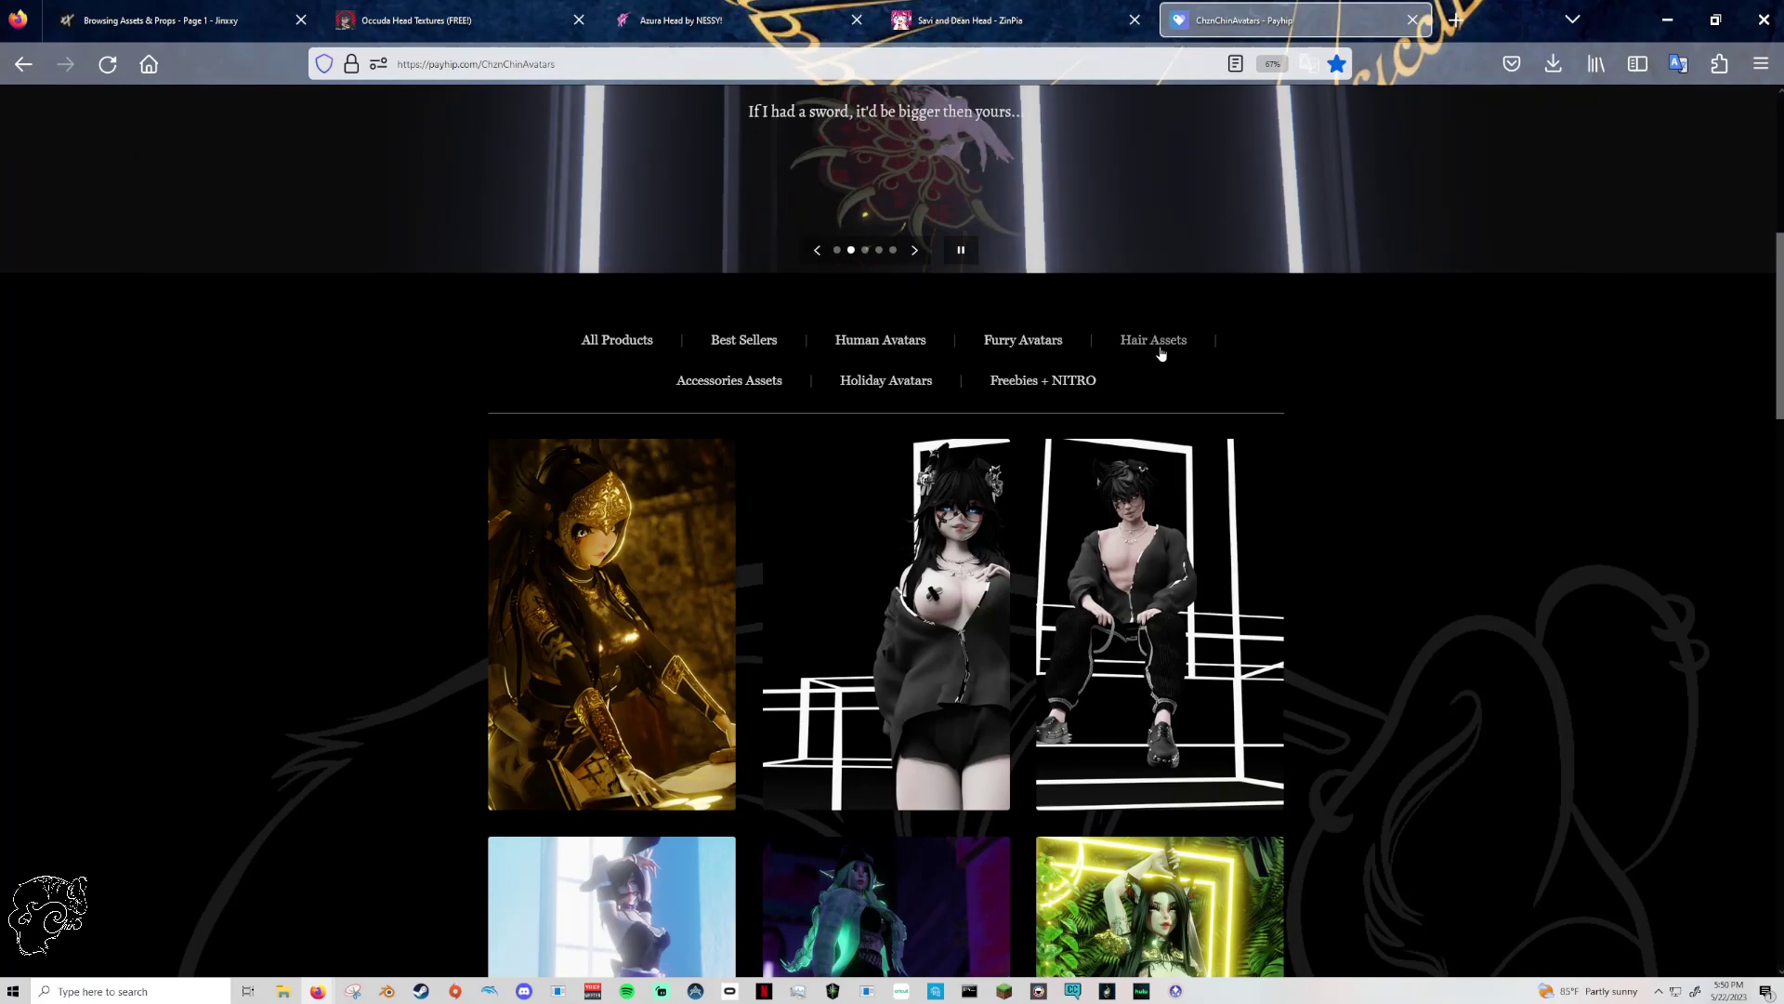
{"action": "left_click", "coordinate": [1157, 342]}
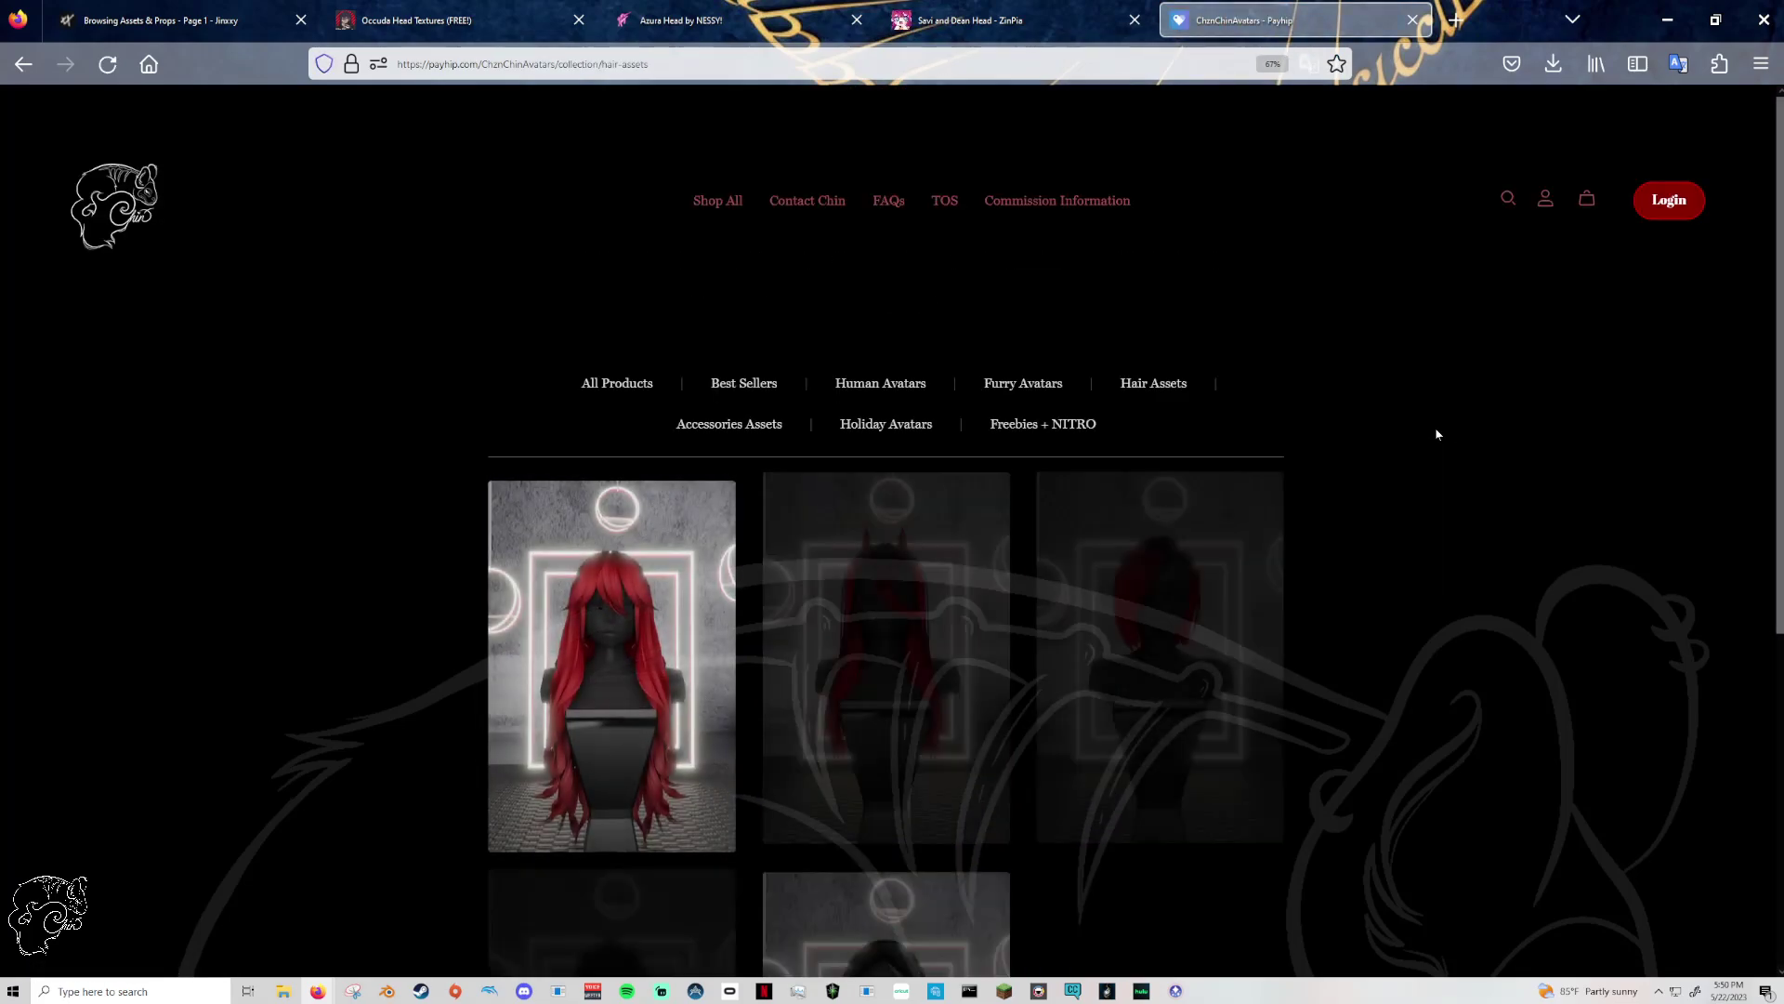
{"action": "scroll", "coordinate": [1437, 371], "scroll_direction": "down", "scroll_amount": 2}
{"action": "scroll", "coordinate": [1449, 643], "scroll_direction": "down", "scroll_amount": 2}
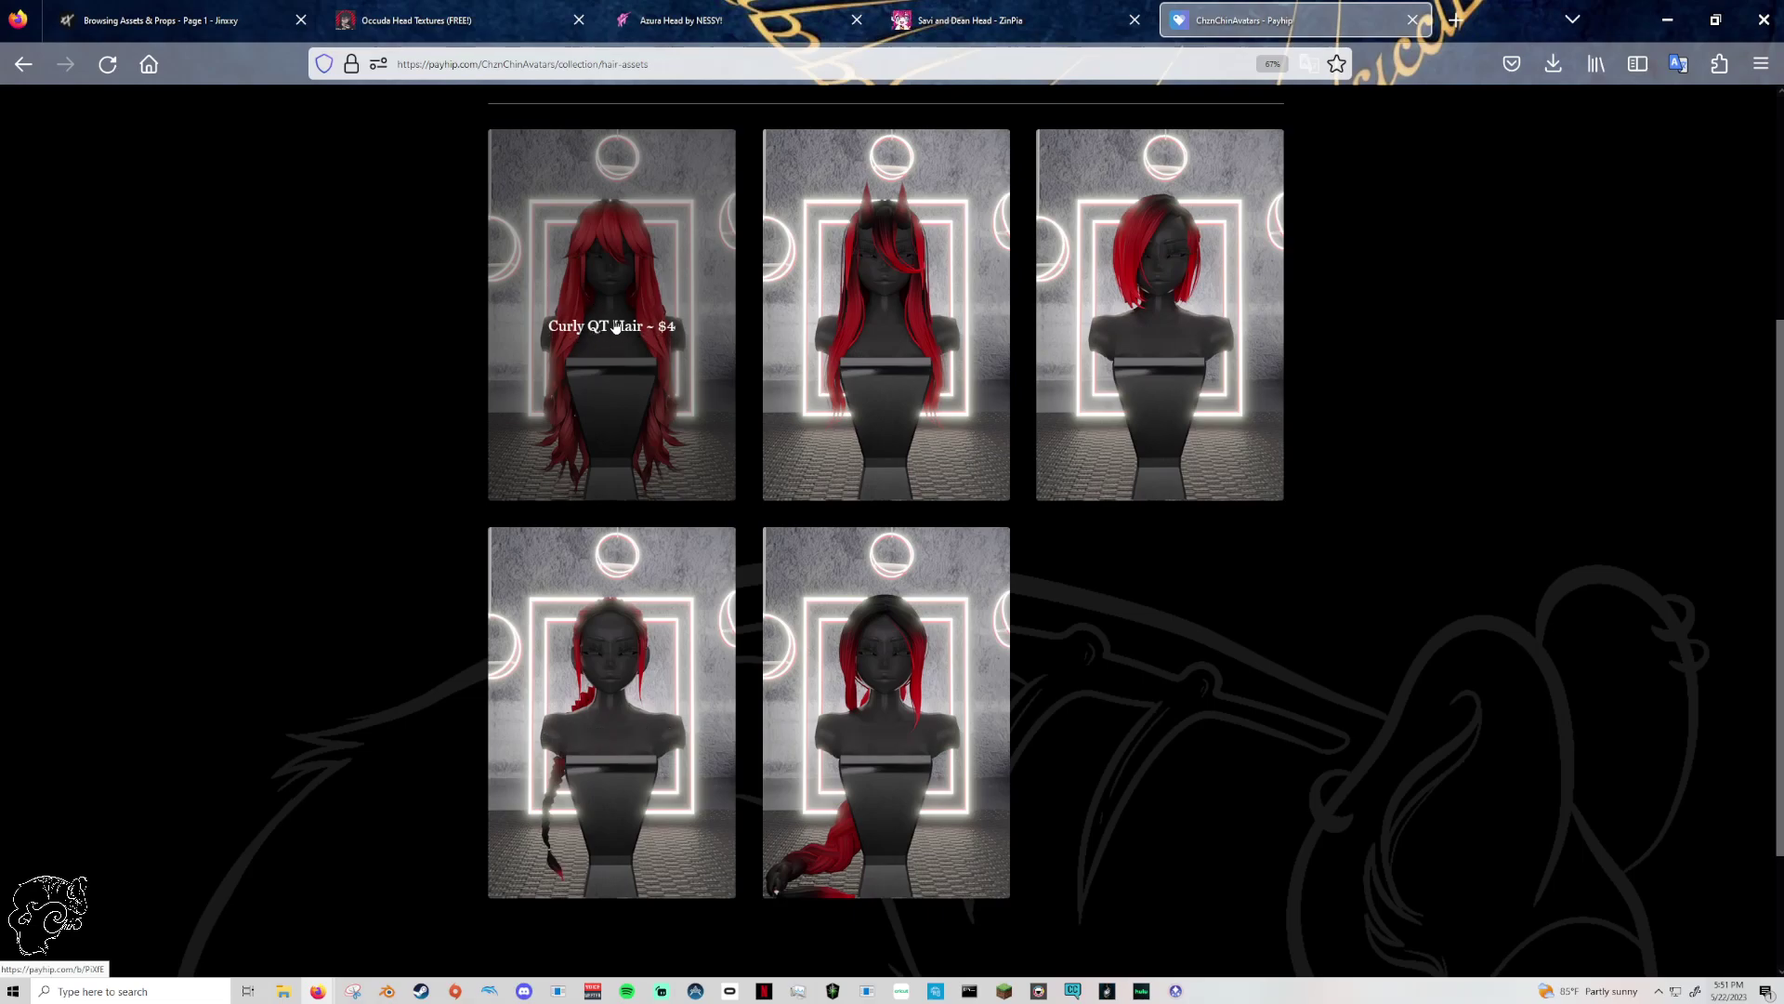
- Open the Devilish Hair product page and read its rules, highlighting the one on commercial, personal, public and free models
{"action": "left_click", "coordinate": [917, 356]}
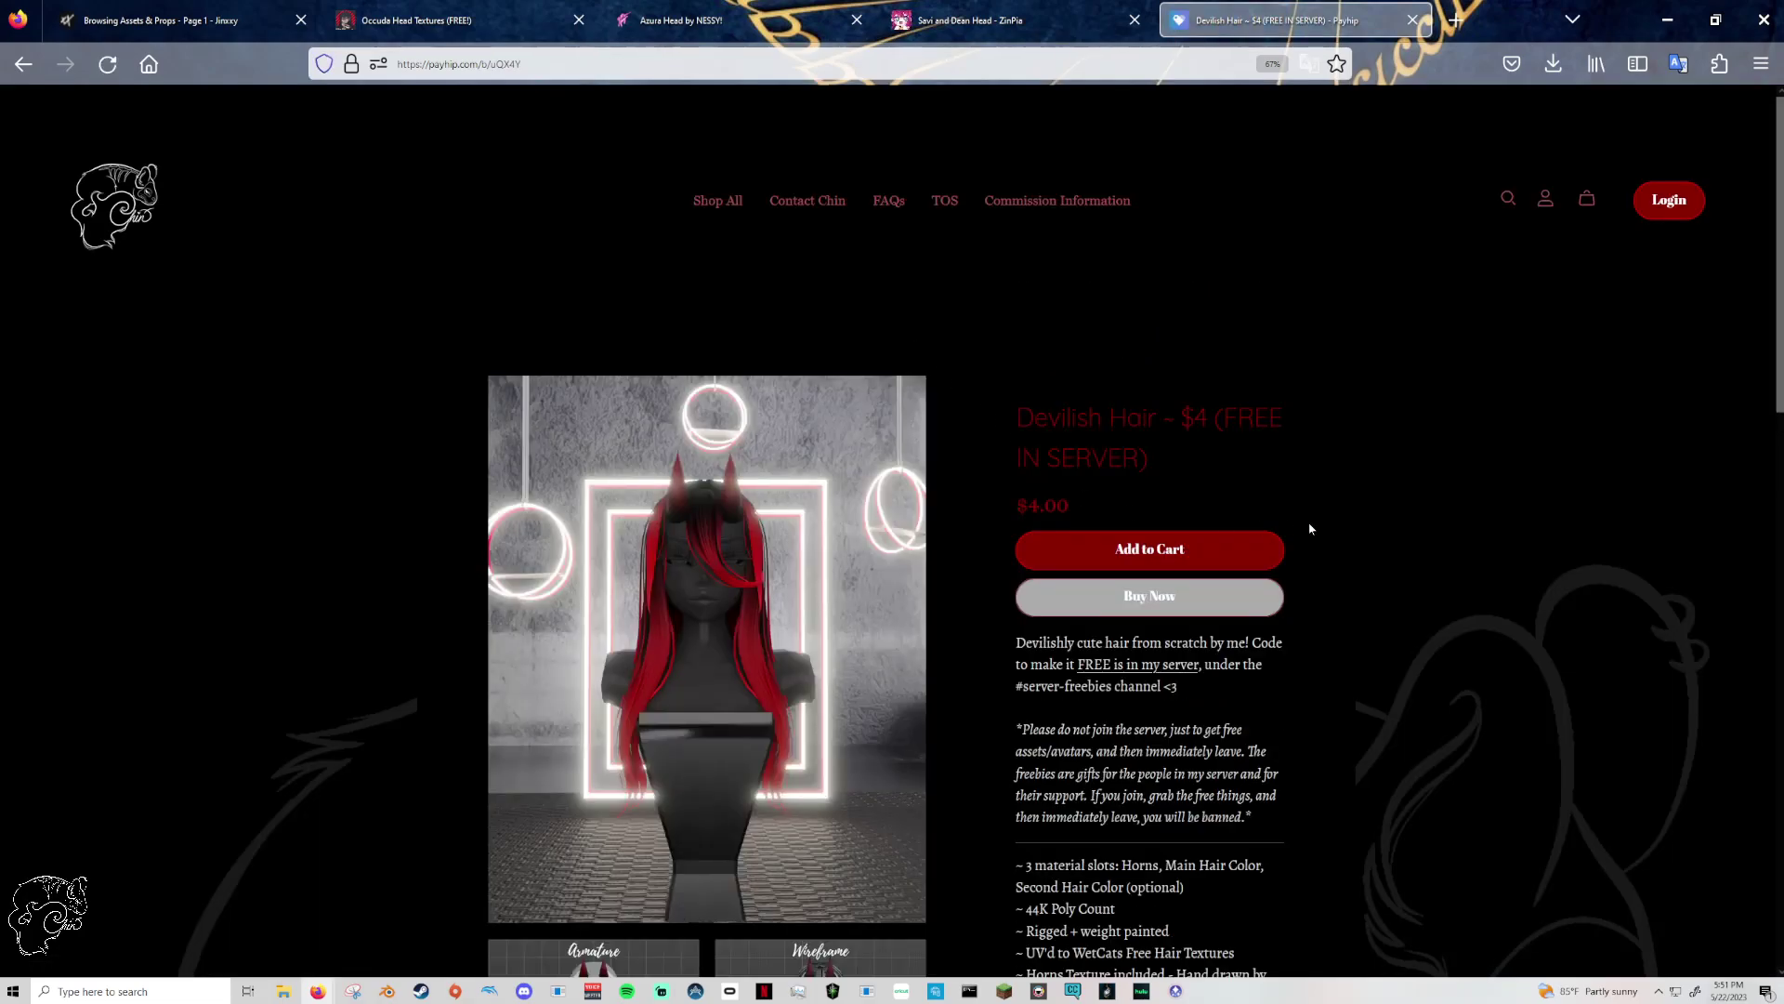
{"action": "scroll", "coordinate": [1394, 520], "scroll_direction": "down", "scroll_amount": 3}
{"action": "scroll", "coordinate": [1400, 518], "scroll_direction": "down", "scroll_amount": 5}
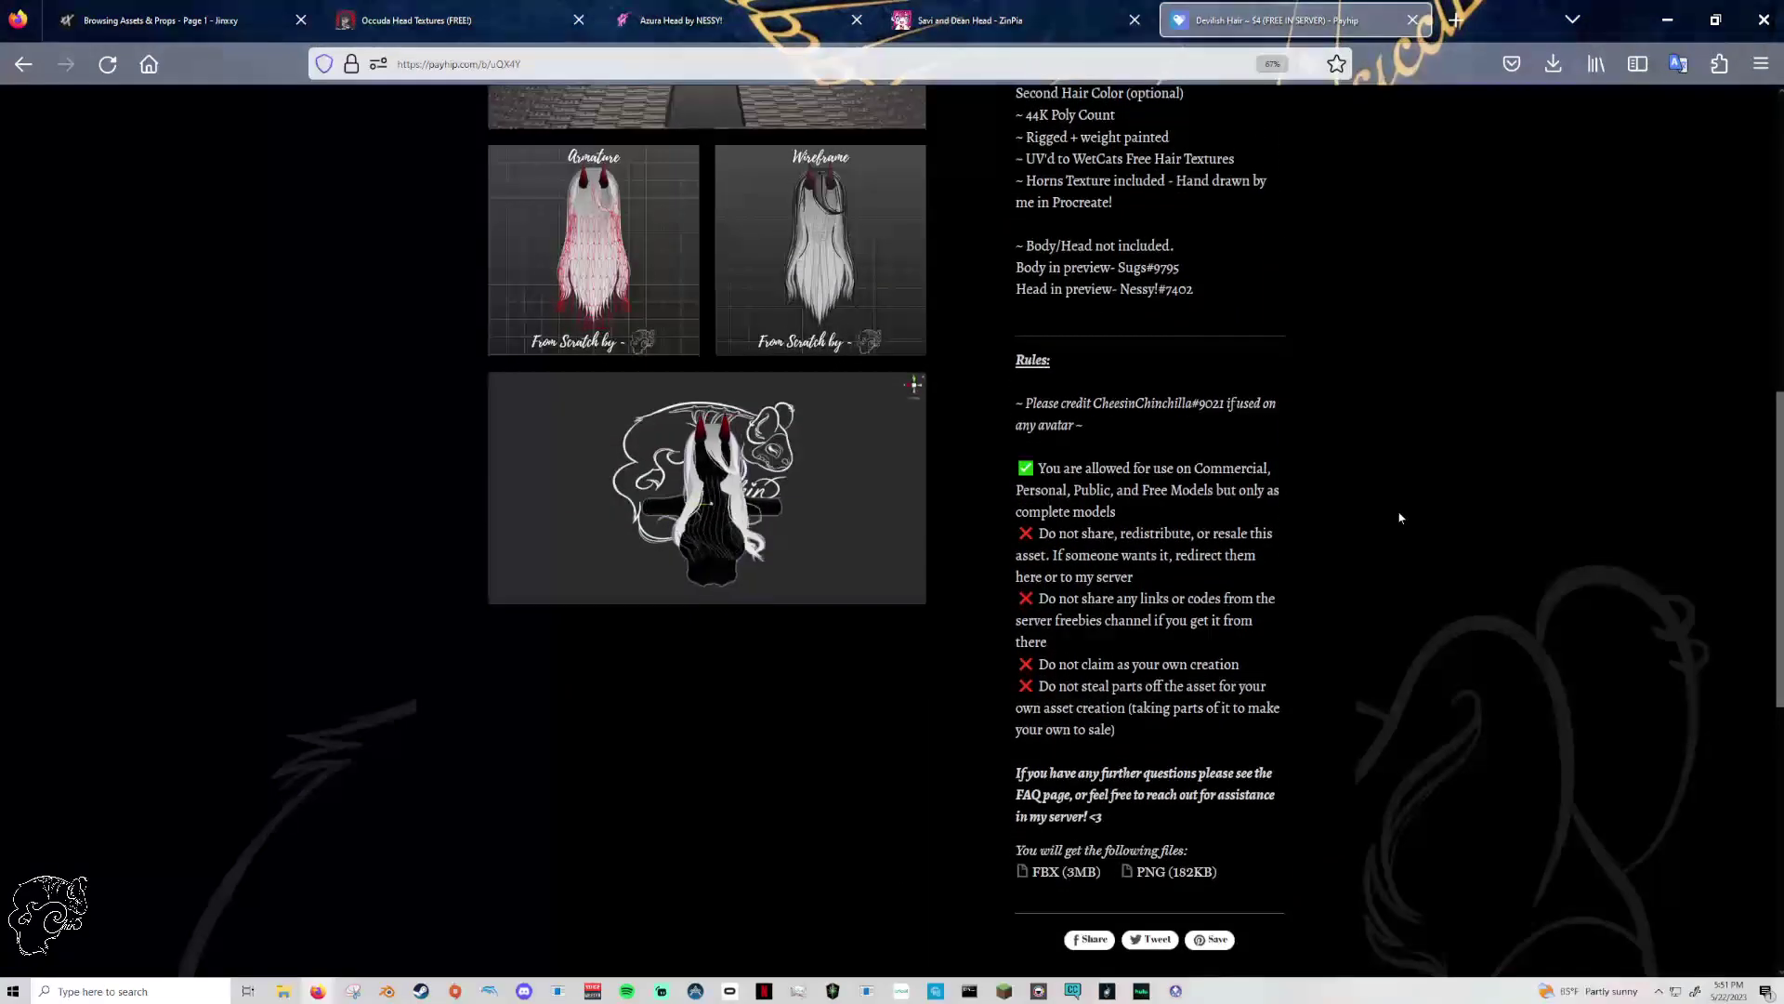
{"action": "left_click_drag", "start_coordinate": [1132, 489], "coordinate": [1285, 499]}
{"action": "left_click", "coordinate": [1347, 510]}
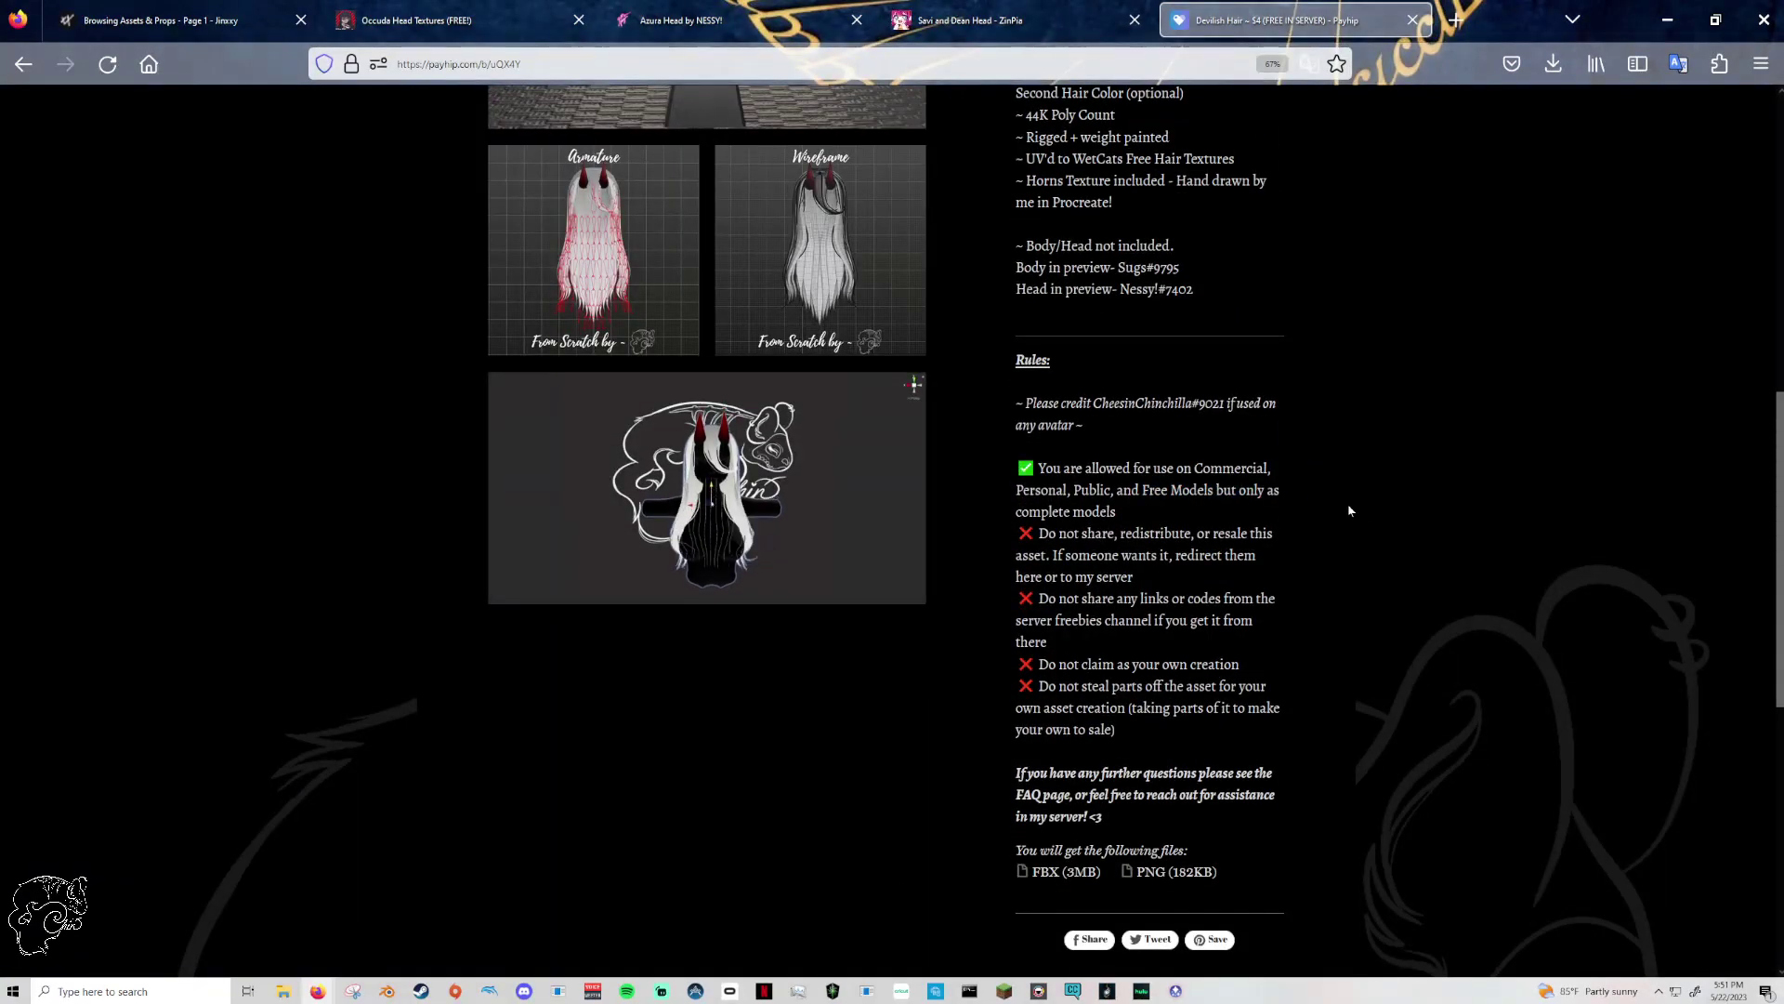
{"action": "scroll", "coordinate": [1349, 513], "scroll_direction": "up", "scroll_amount": 4}
{"action": "scroll", "coordinate": [1350, 512], "scroll_direction": "up", "scroll_amount": 5}
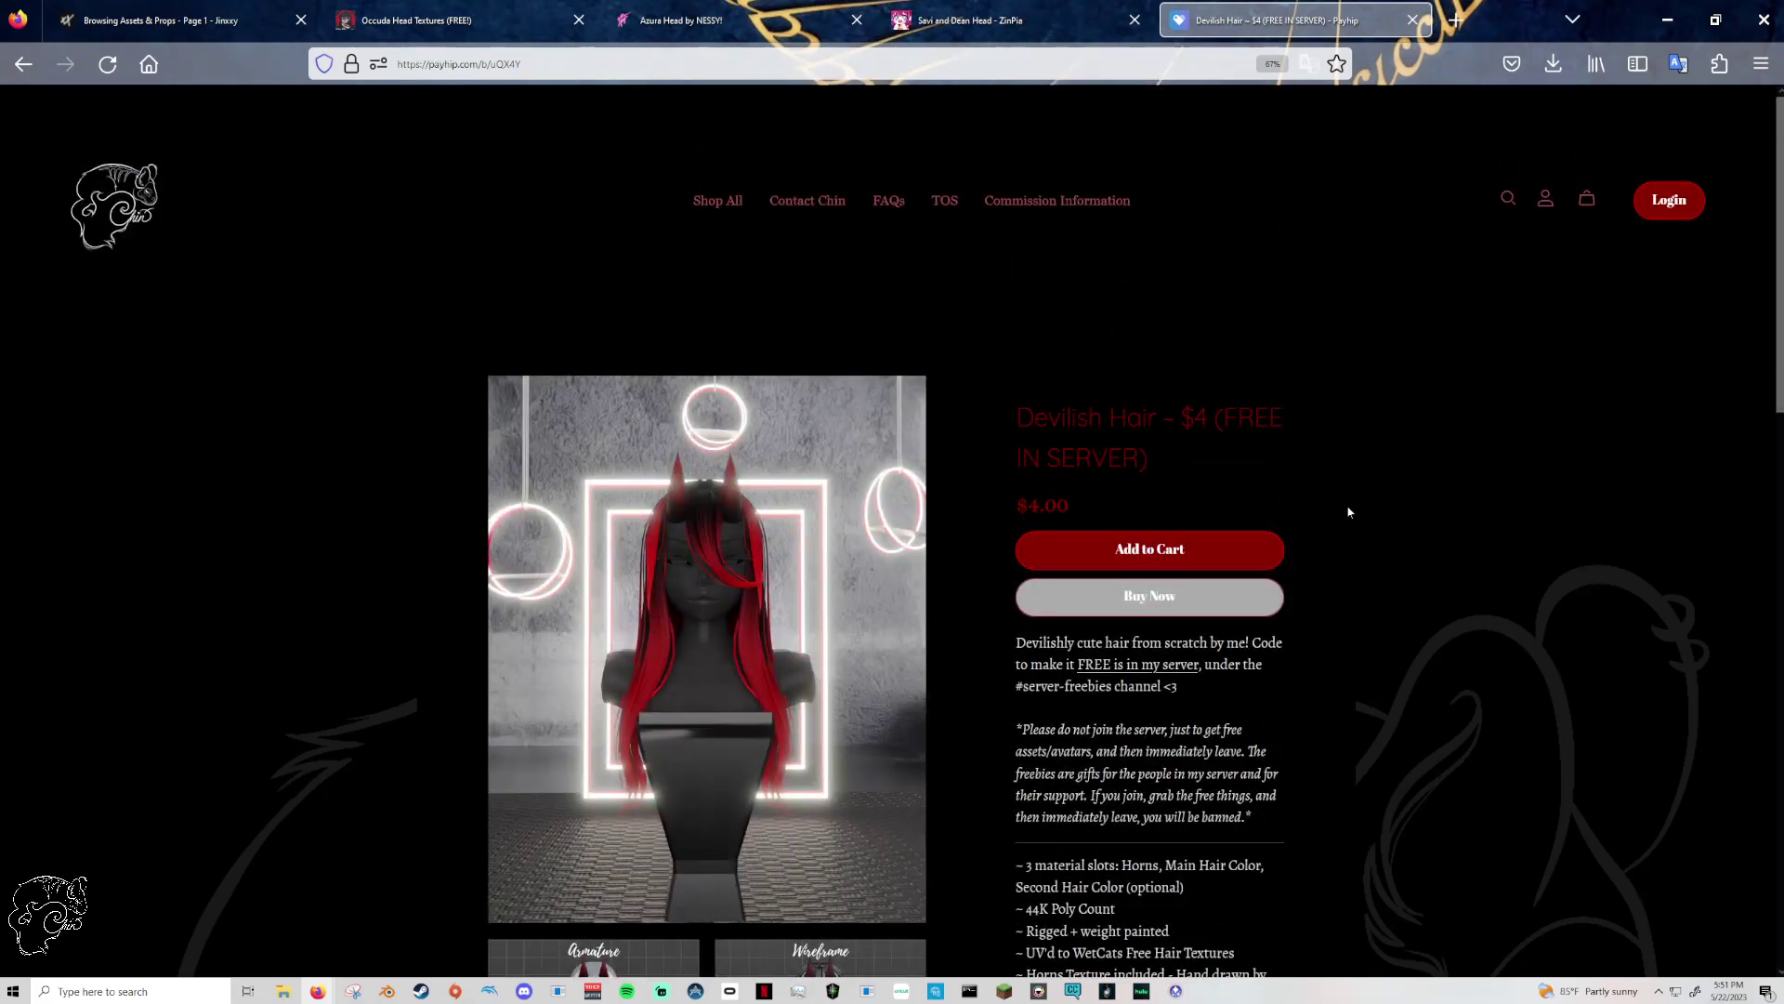
- Leave the Devilish Hair page, close the ChznChinAvatars shop and clear the text highlight in the Azura Head rules
{"action": "key", "text": "alt+Left"}
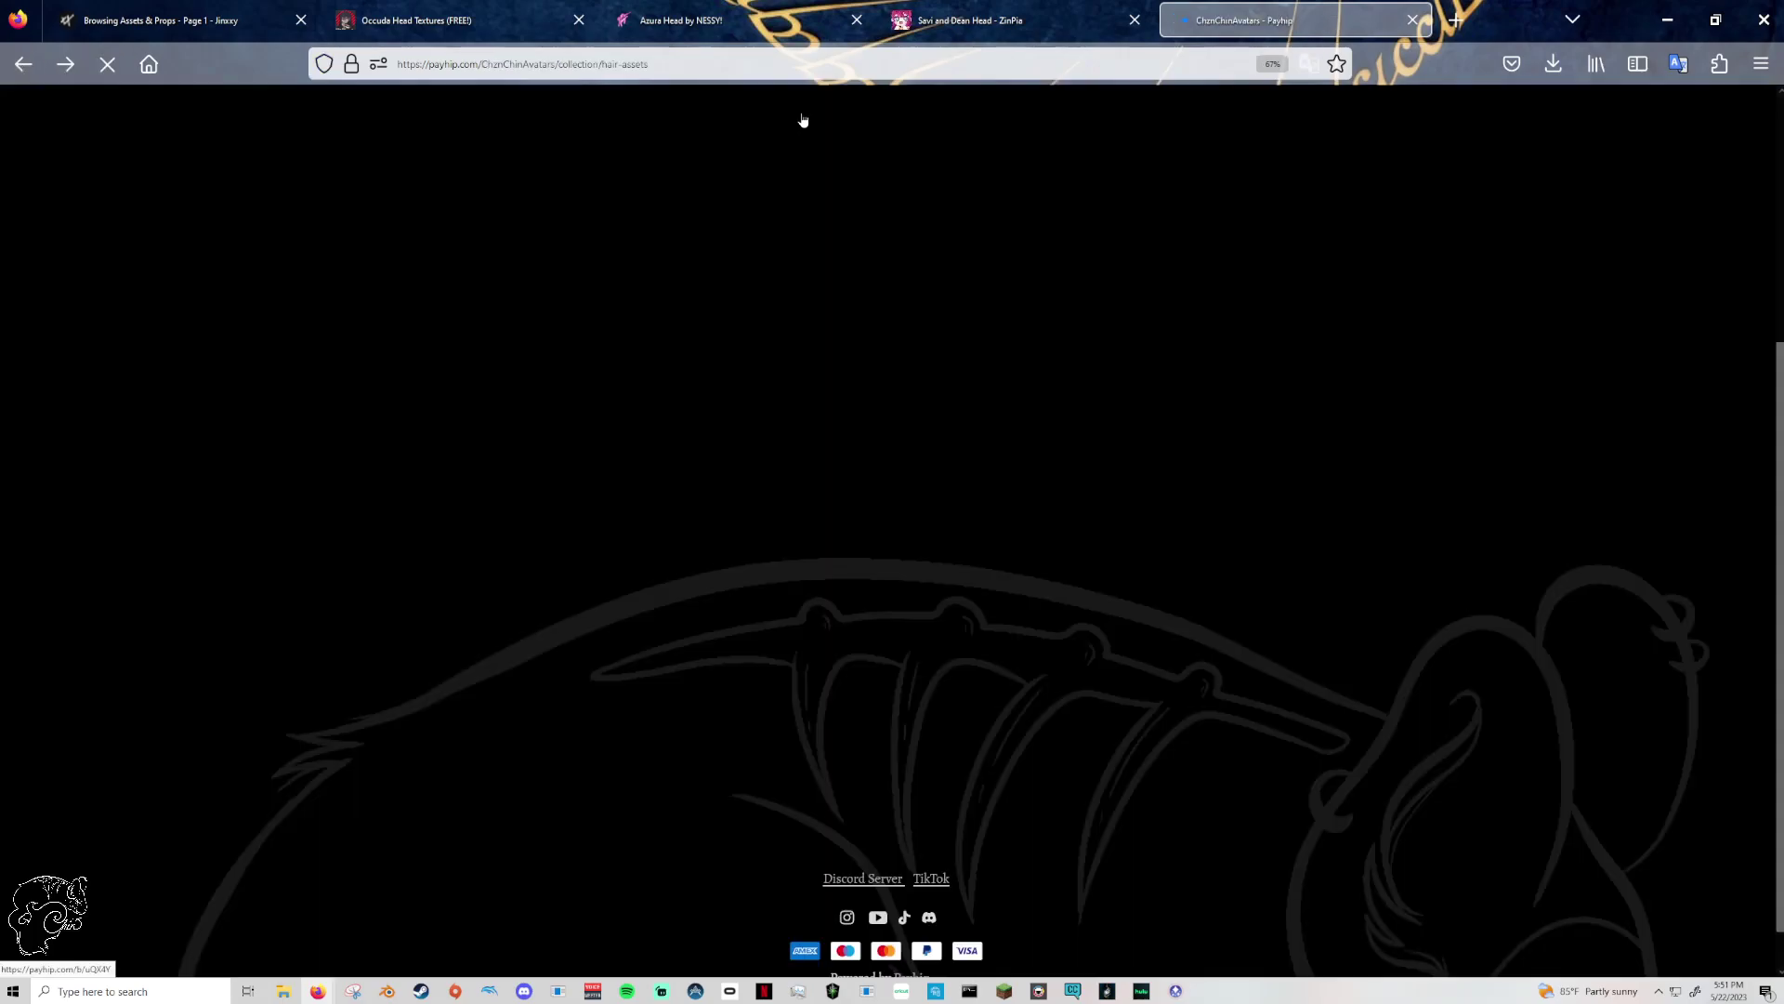
{"action": "left_click", "coordinate": [1414, 21]}
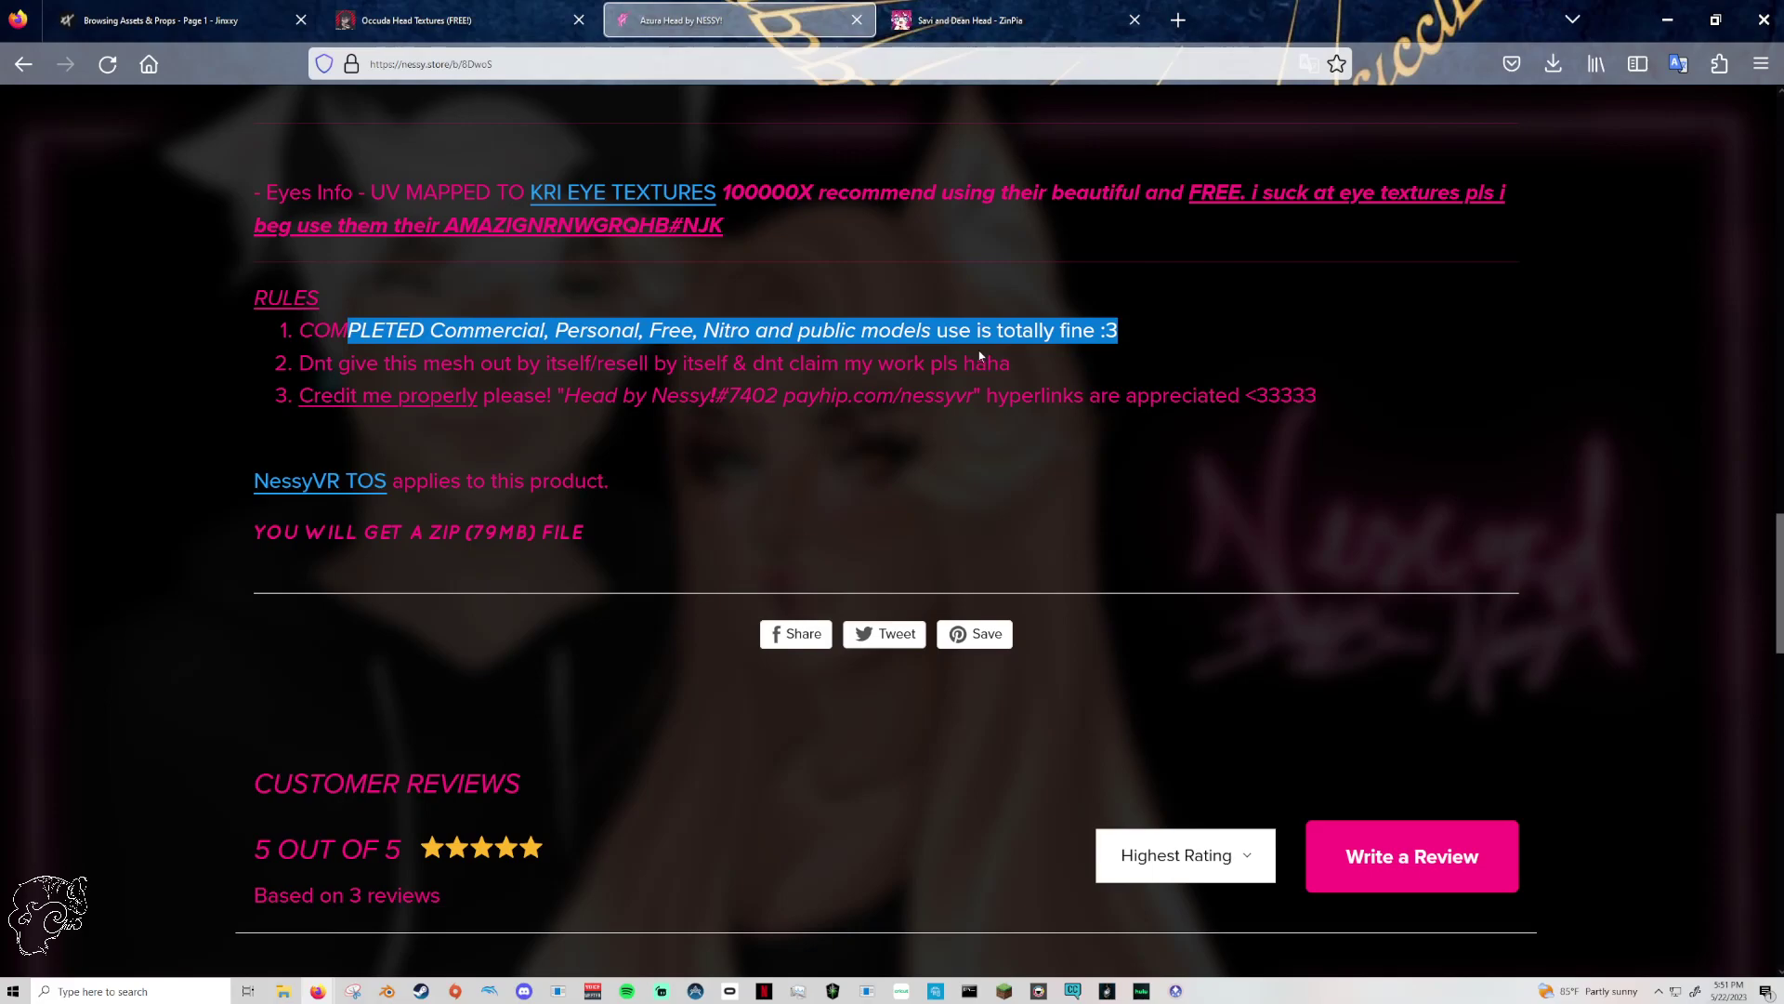
{"action": "left_click", "coordinate": [667, 330]}
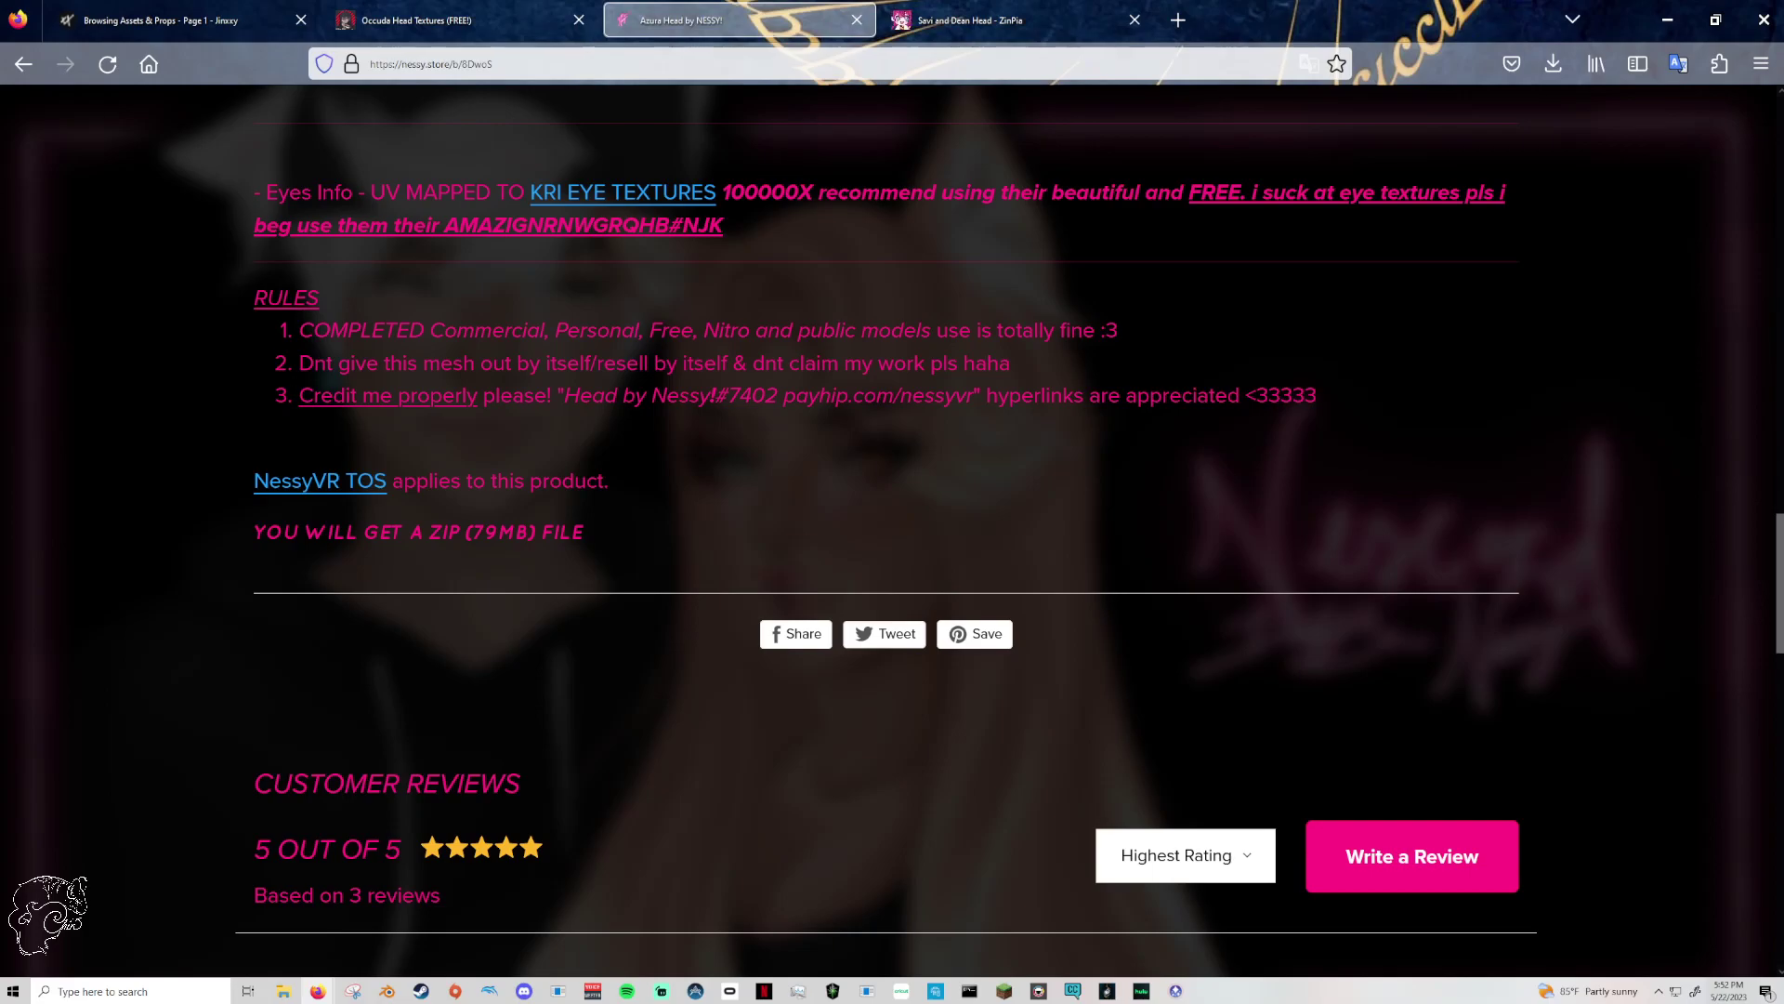
- Examine the Azura Head's credit rule, highlighting the creator's name and tag that a proper credit must include
{"action": "scroll", "coordinate": [857, 297], "scroll_direction": "up", "scroll_amount": 3}
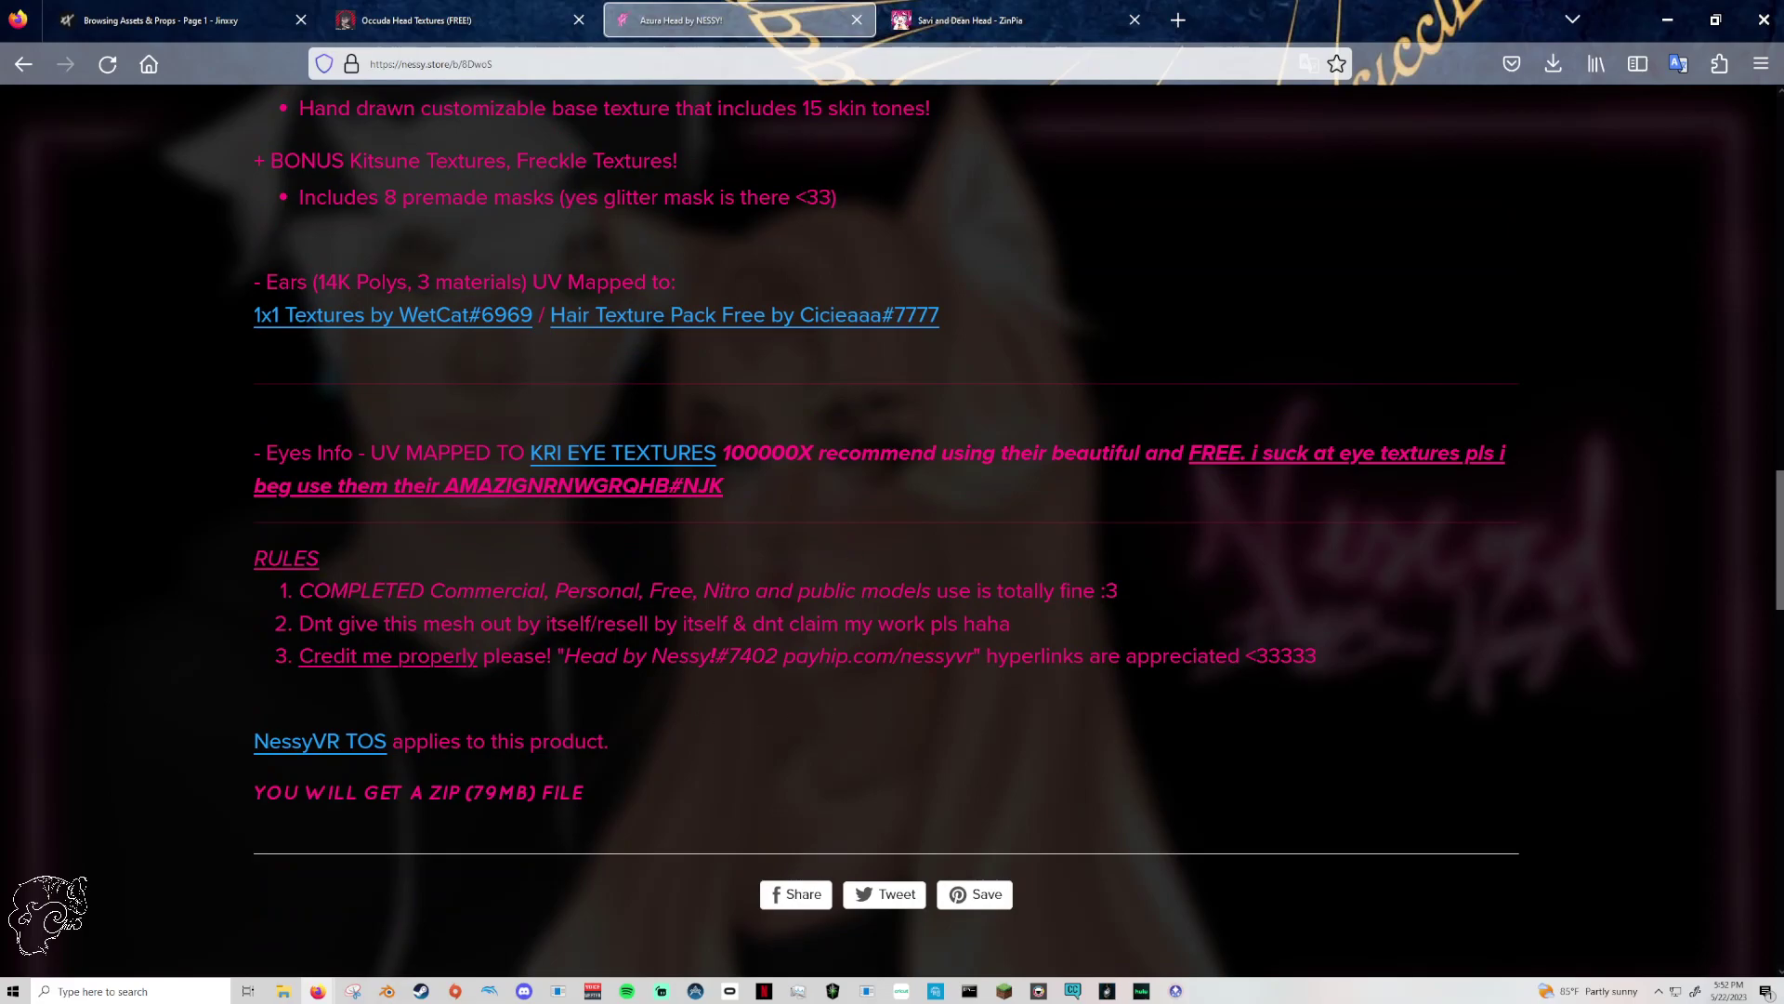
{"action": "left_click_drag", "start_coordinate": [297, 657], "coordinate": [797, 656]}
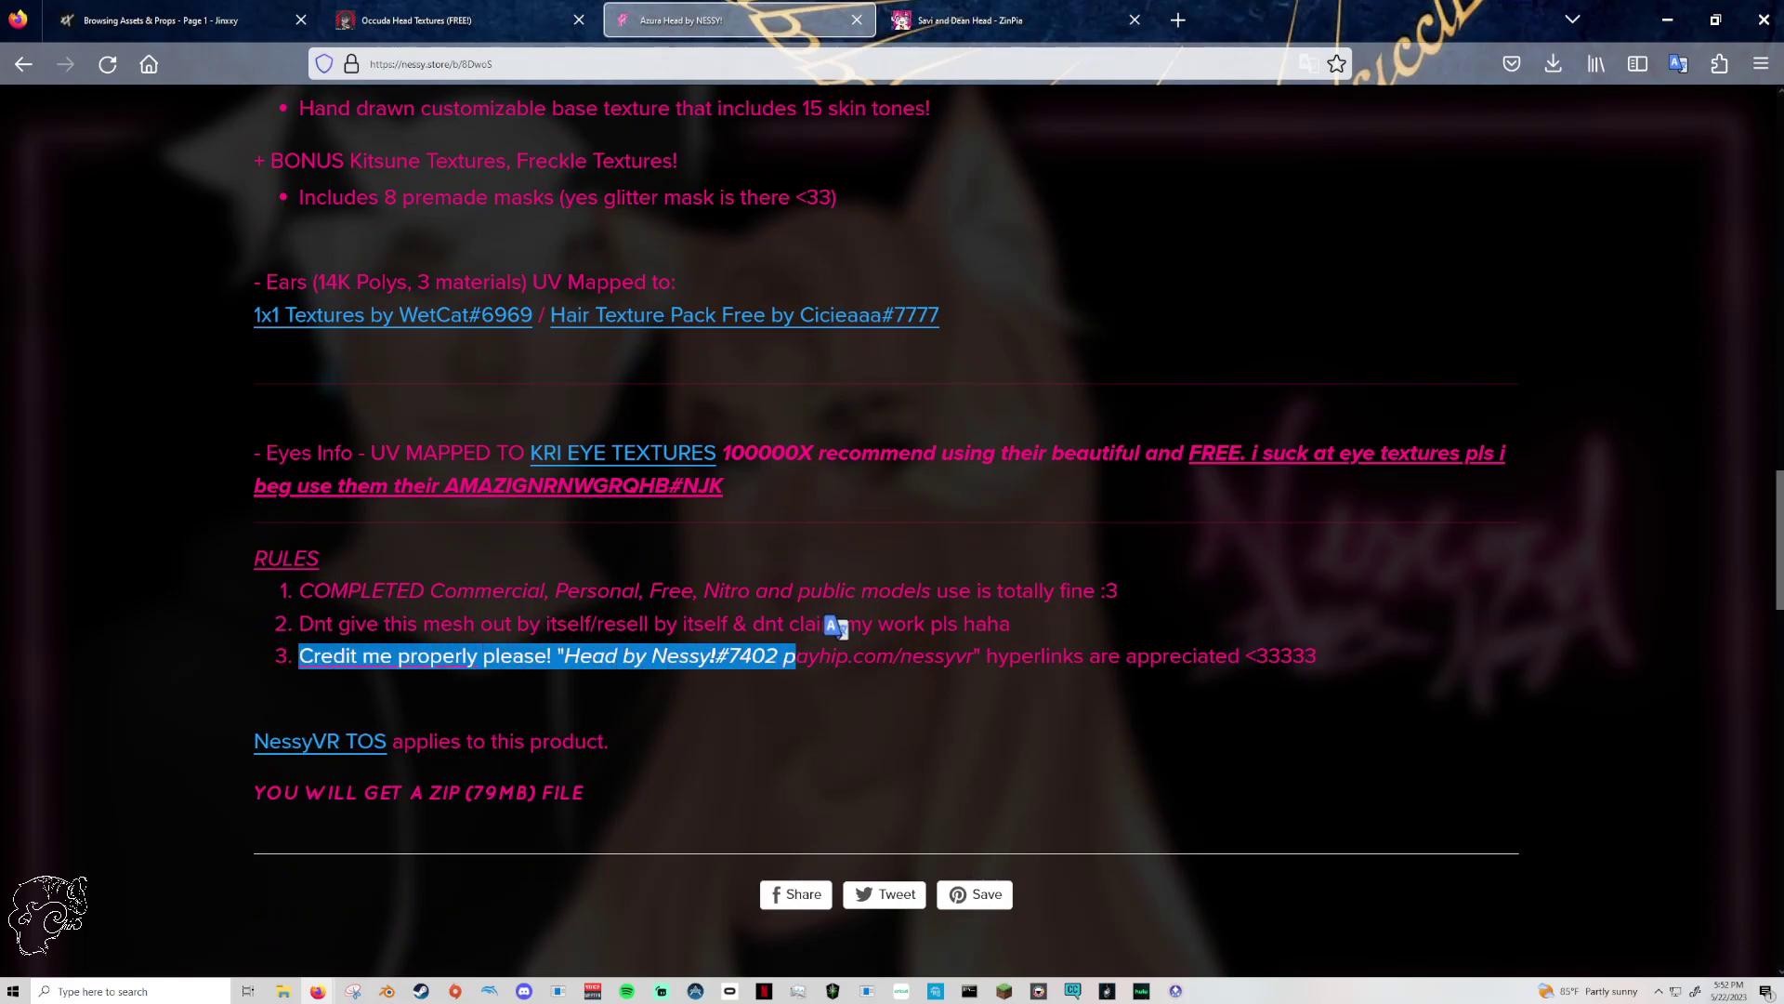
{"action": "left_click_drag", "start_coordinate": [666, 656], "coordinate": [778, 656]}
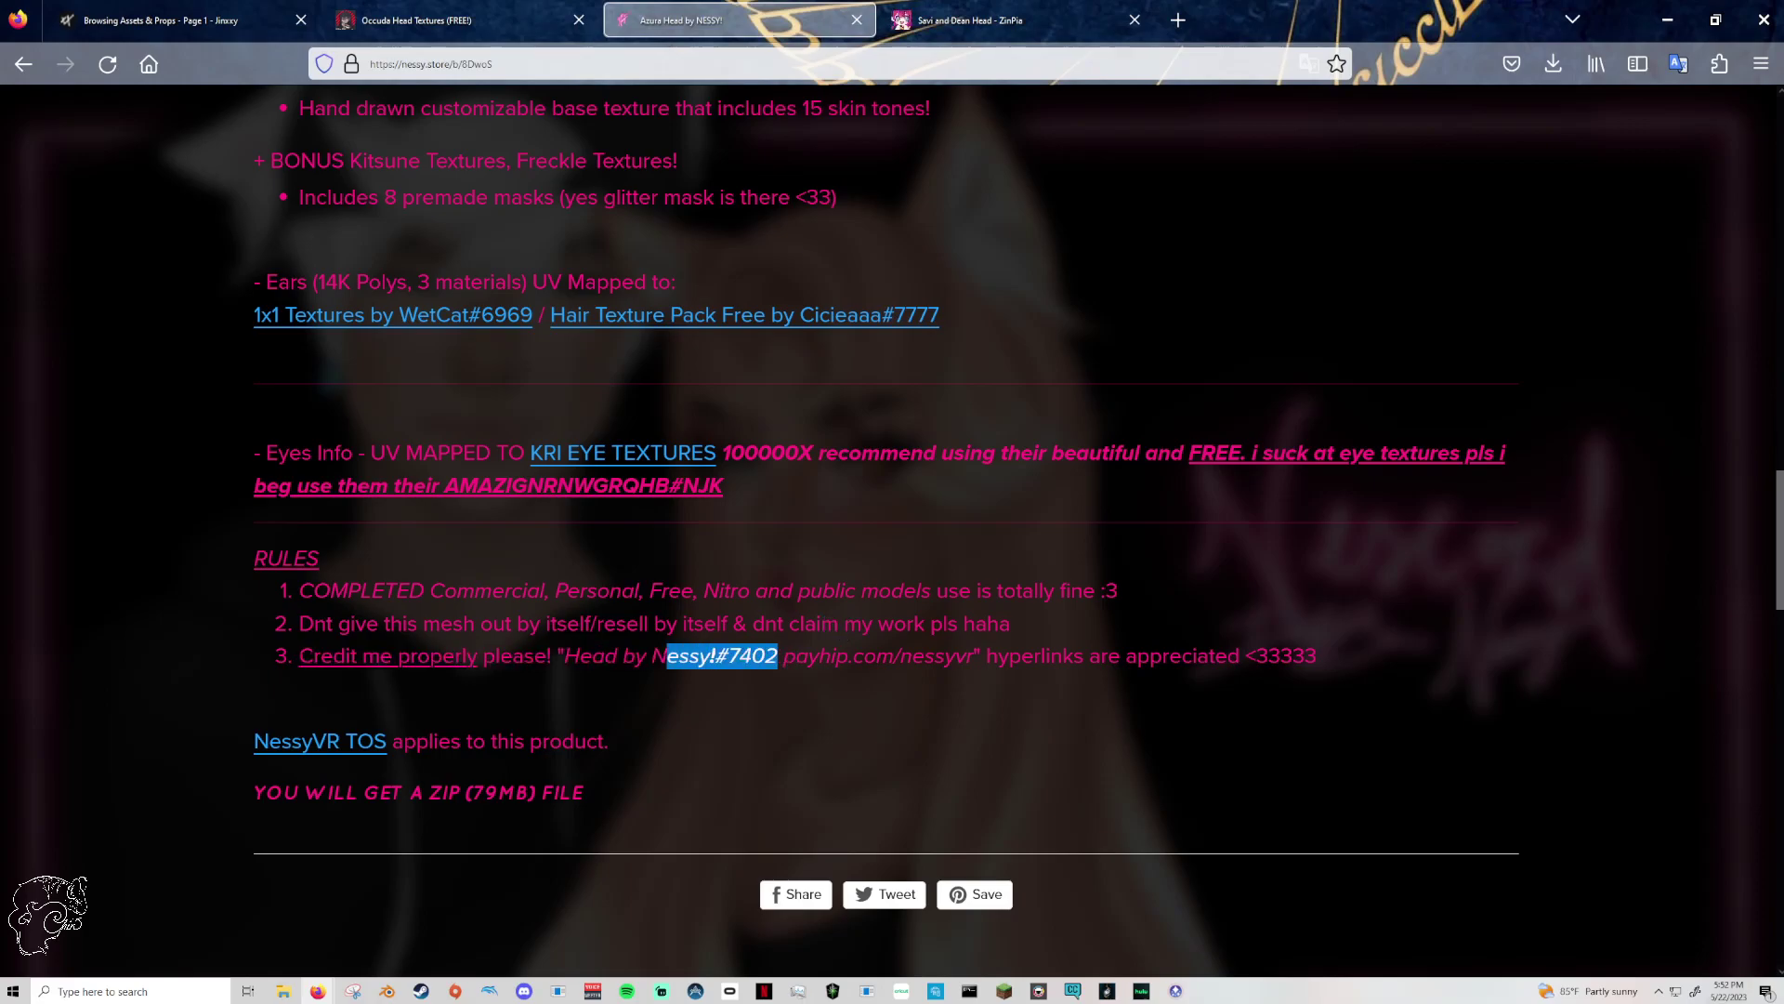
{"action": "left_click", "coordinate": [778, 656]}
{"action": "left_click_drag", "start_coordinate": [652, 656], "coordinate": [778, 657]}
- Open the bookmarked Gumroad library in a new tab and sort the purchased products by Purchase Date
{"action": "key", "text": "ctrl+t"}
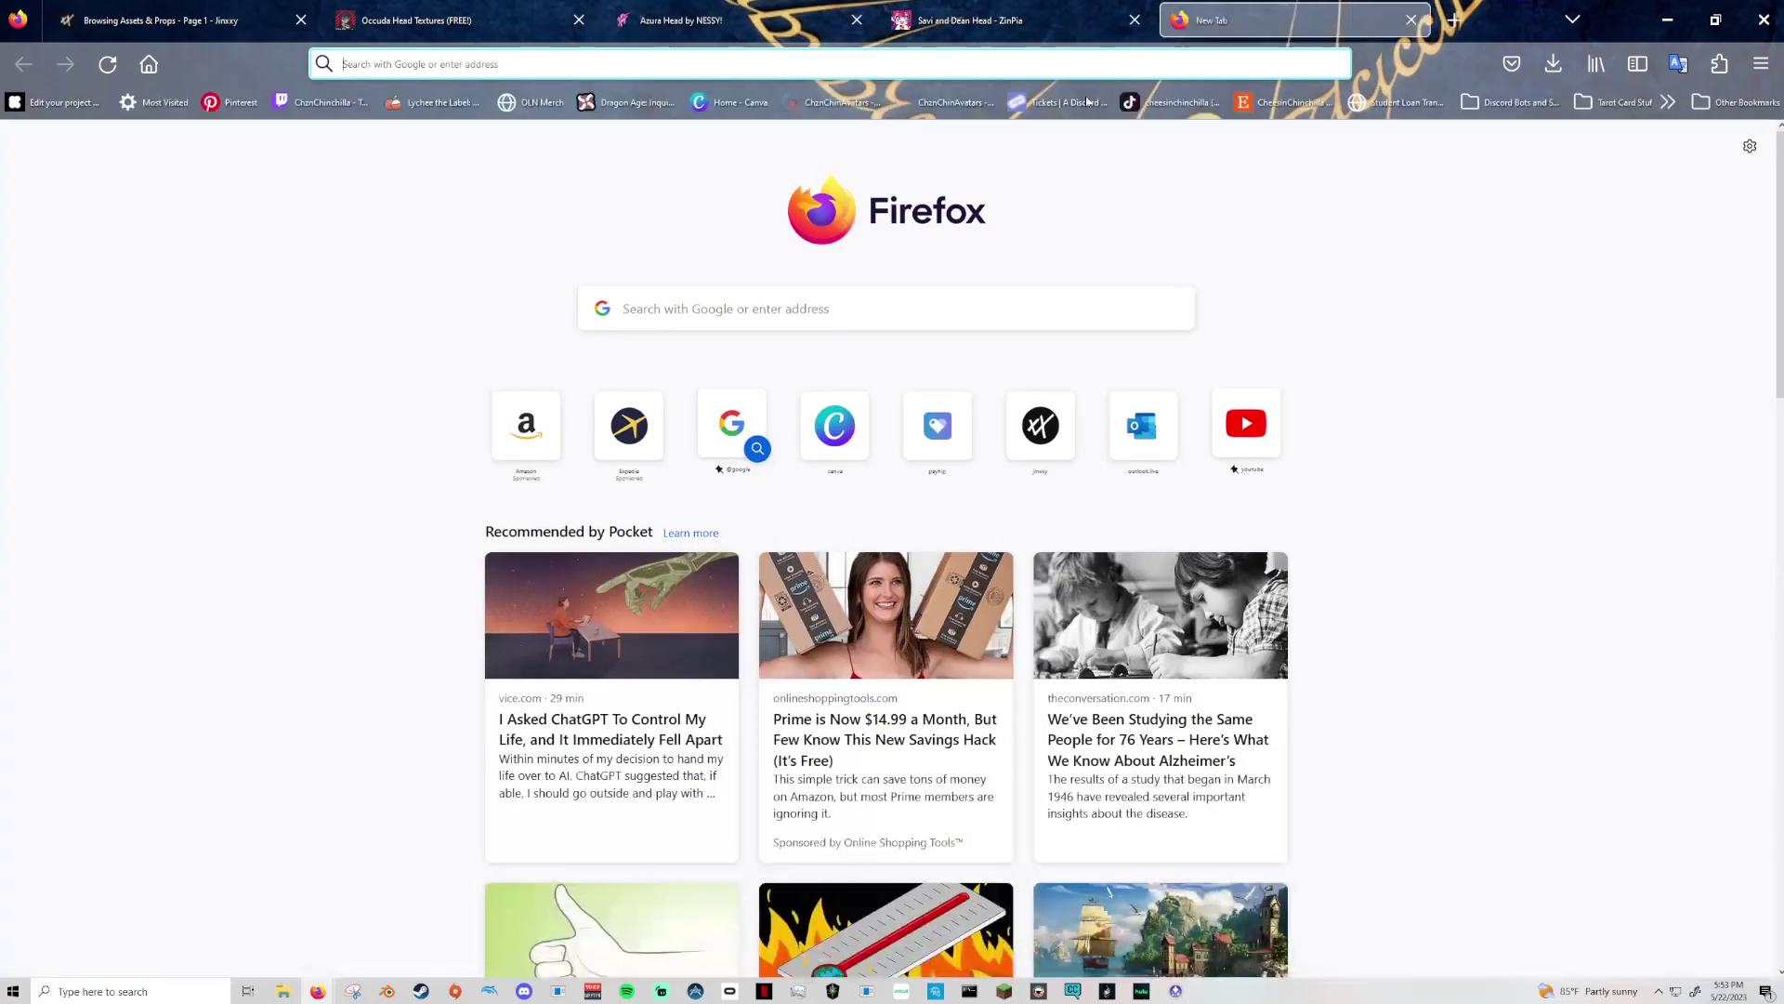
{"action": "left_click", "coordinate": [827, 108]}
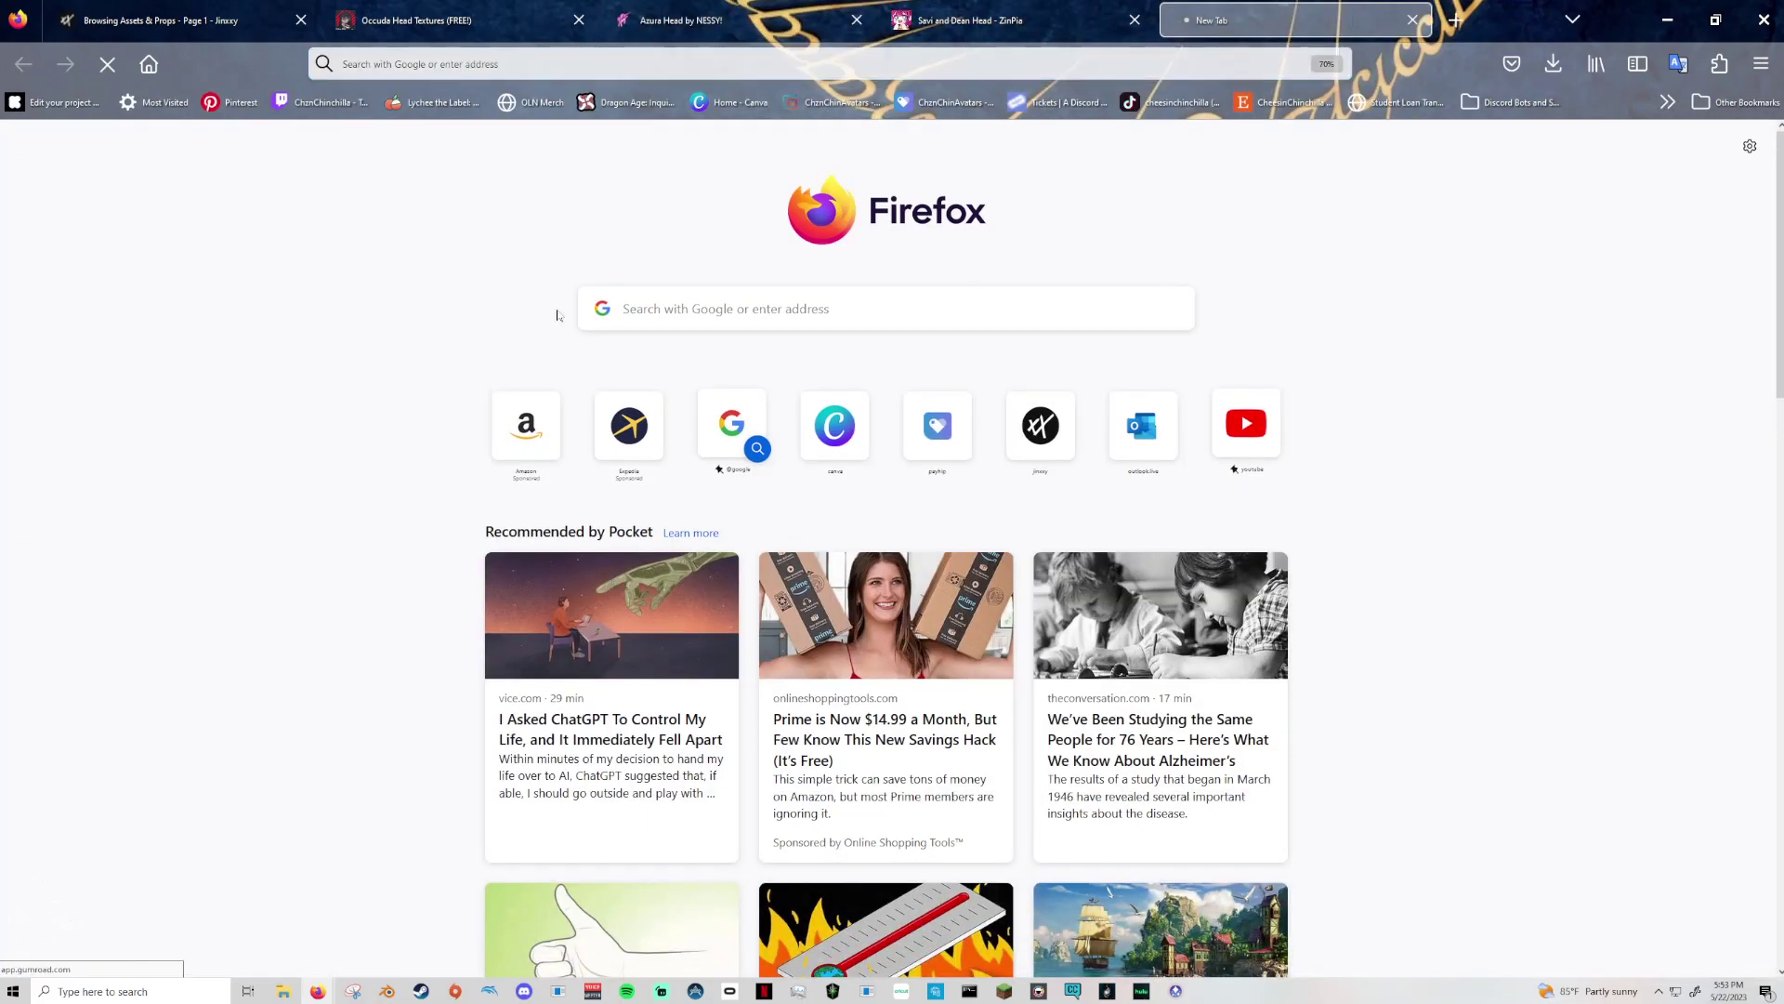
{"action": "left_click", "coordinate": [60, 107]}
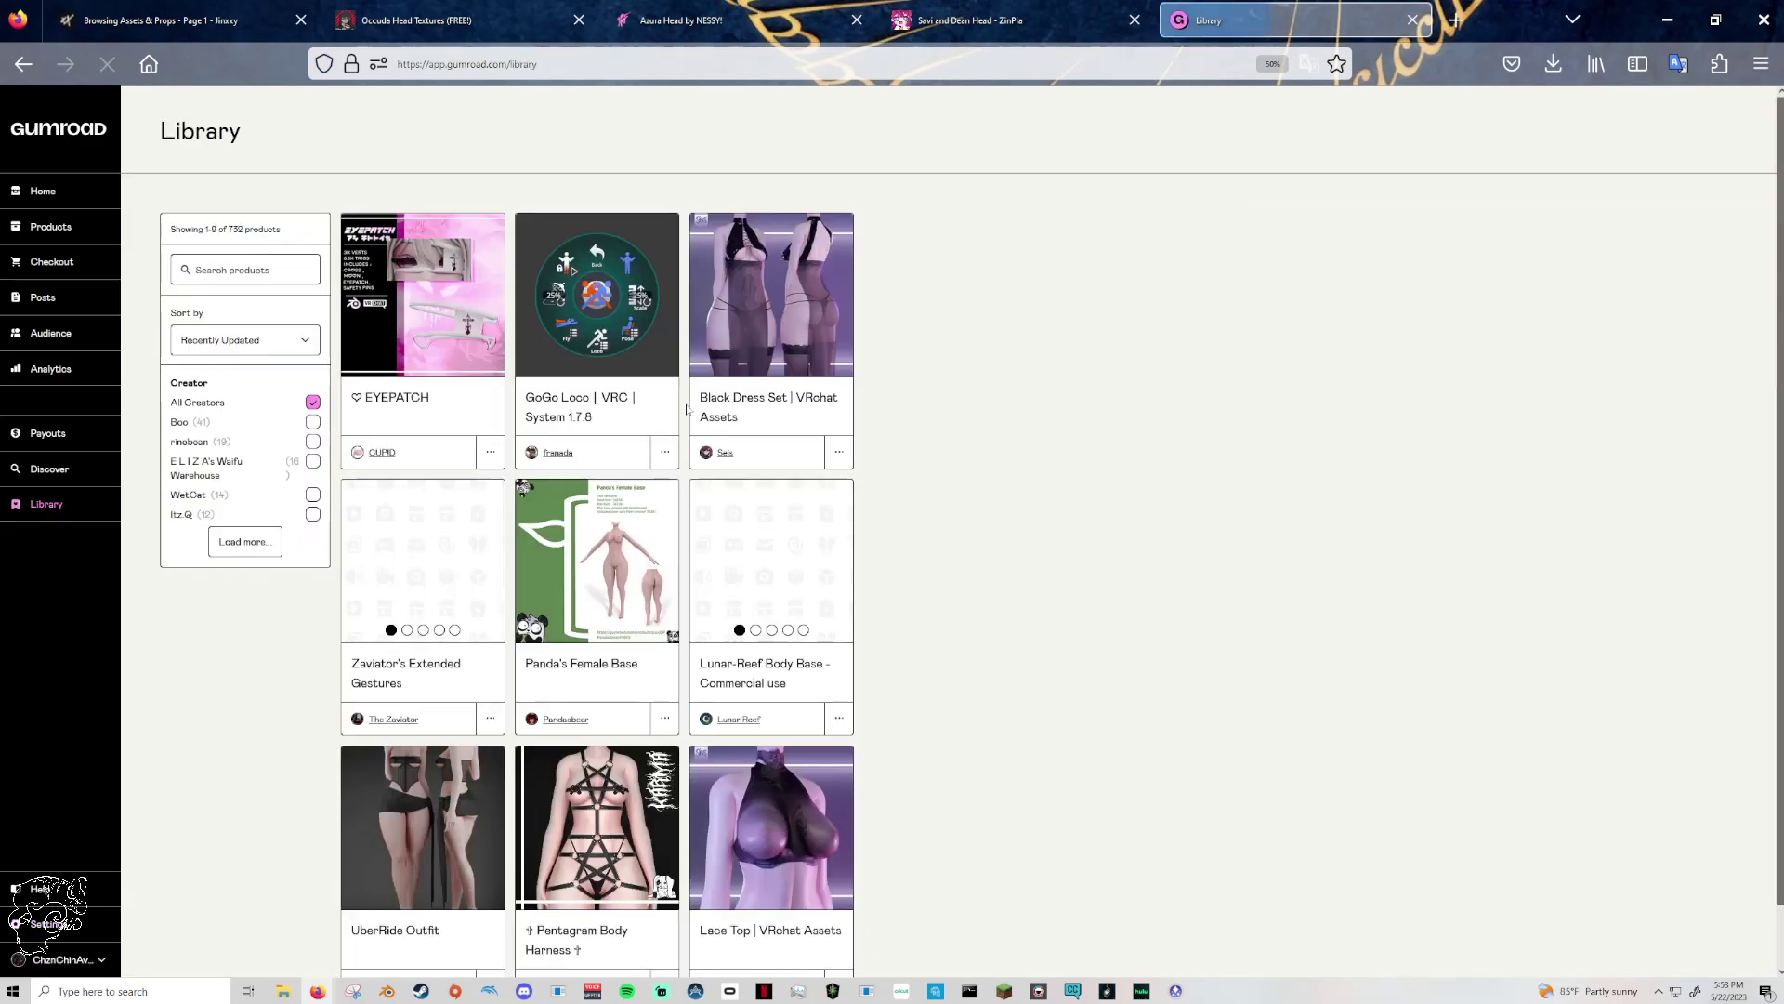
{"action": "left_click", "coordinate": [245, 340]}
{"action": "left_click", "coordinate": [219, 379]}
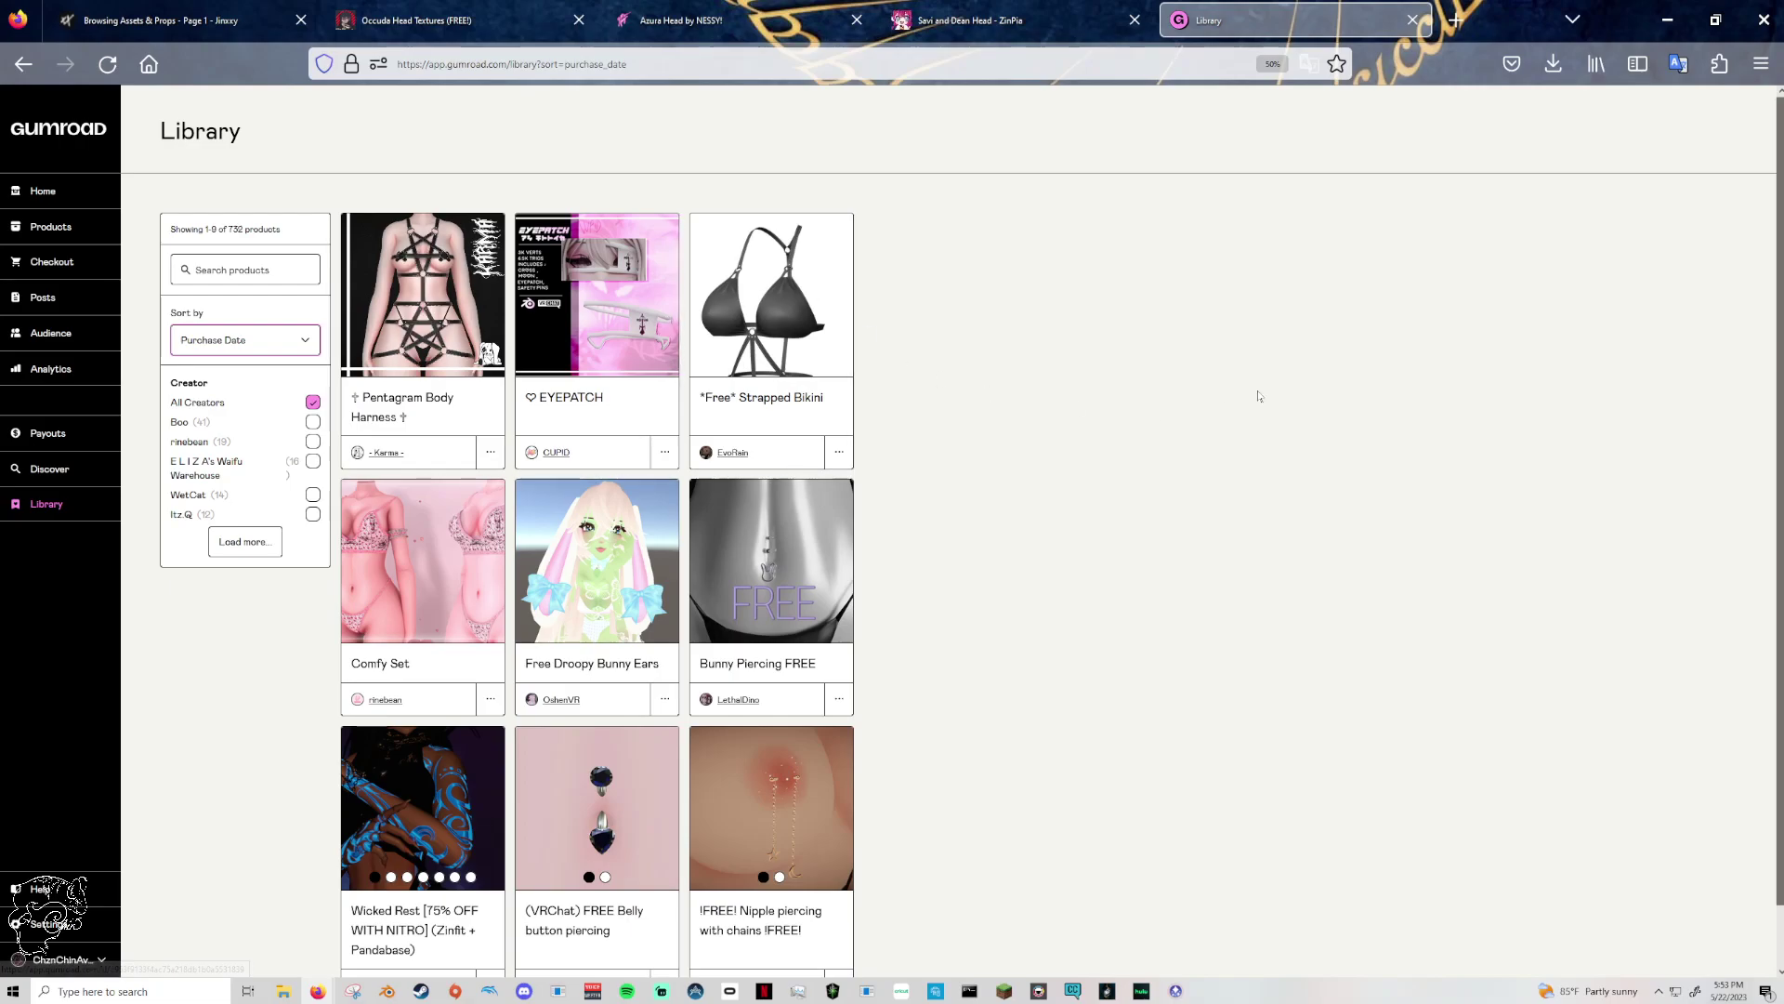
- Close the Gumroad, Azura Head, Savi and Dean Head and Occuda tabs, returning to the start of the Jinxxy results
{"action": "left_click", "coordinate": [1412, 20]}
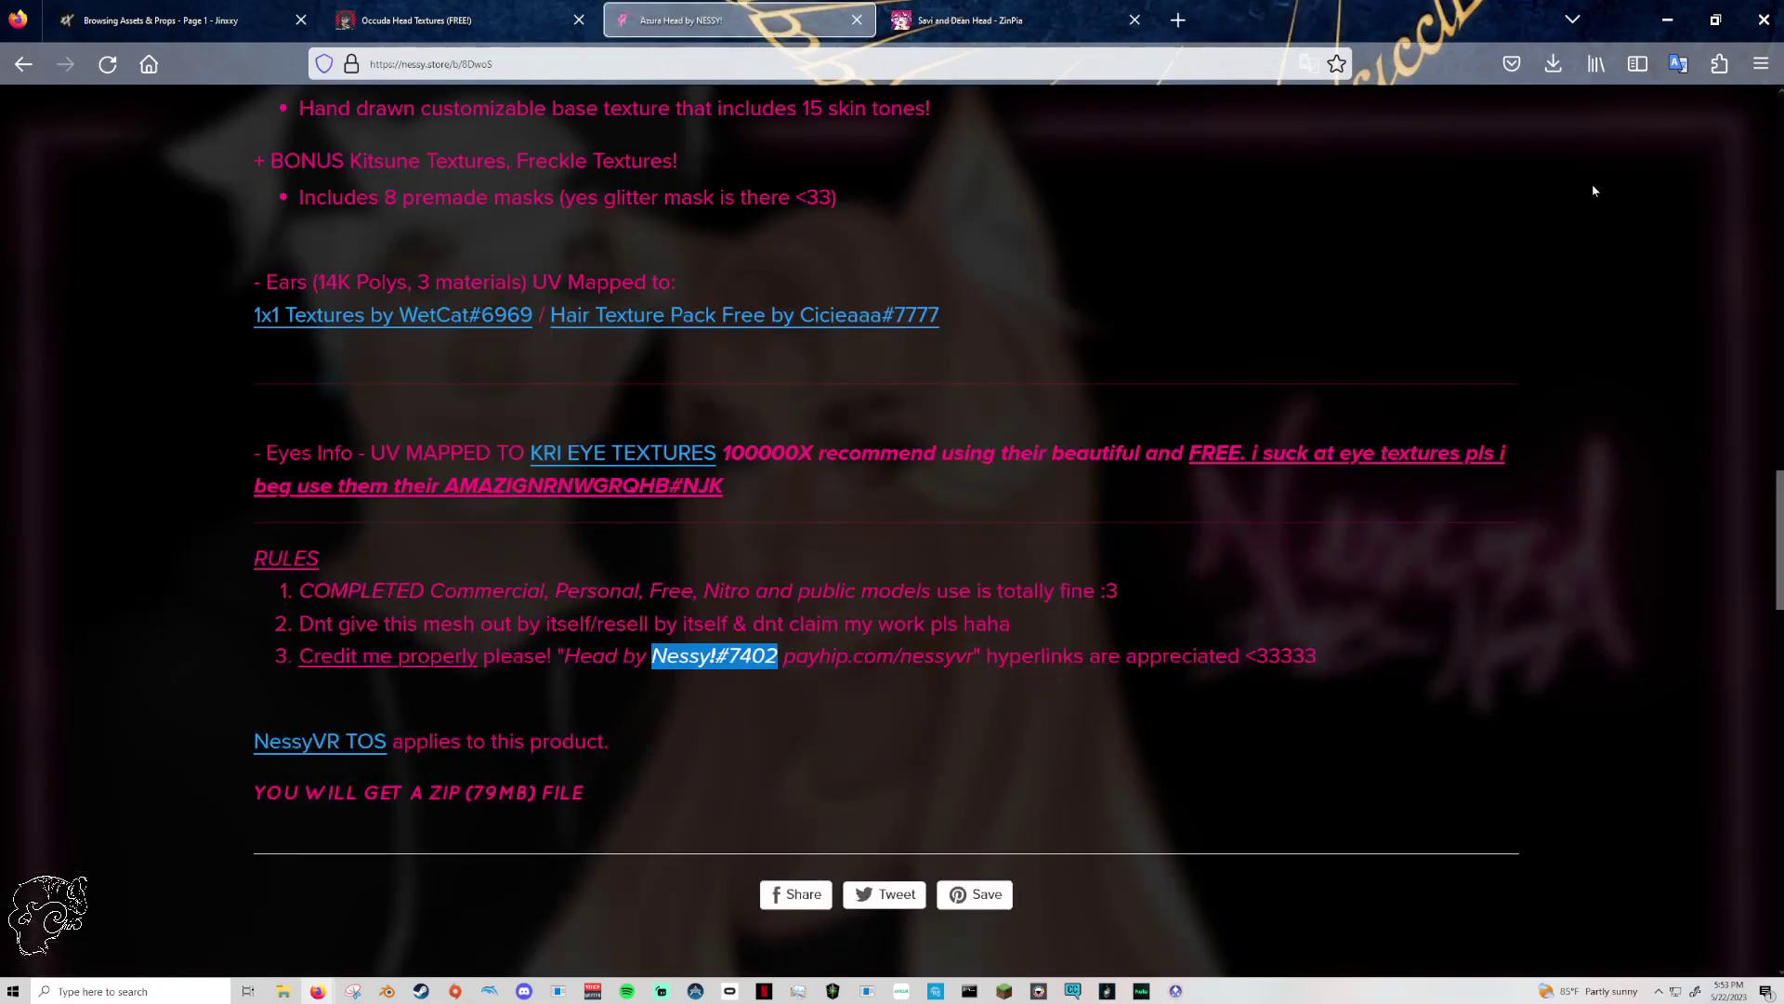
{"action": "left_click", "coordinate": [857, 20]}
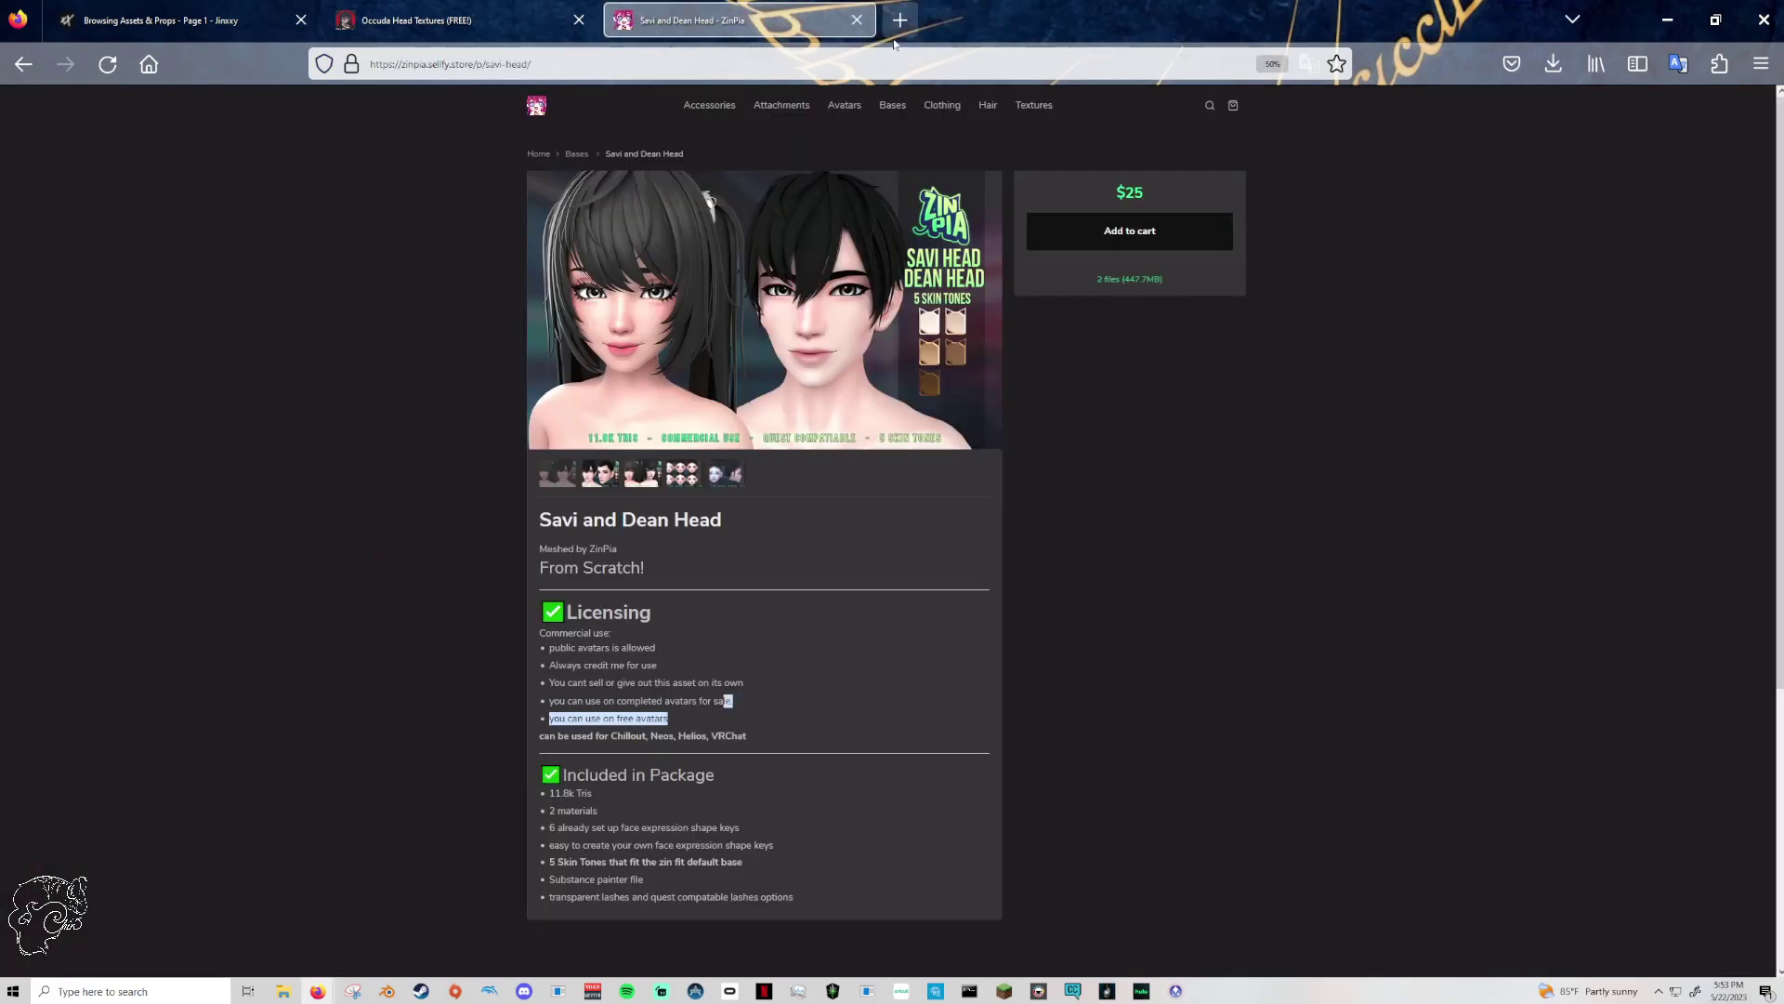
{"action": "left_click", "coordinate": [857, 20]}
{"action": "left_click", "coordinate": [579, 20]}
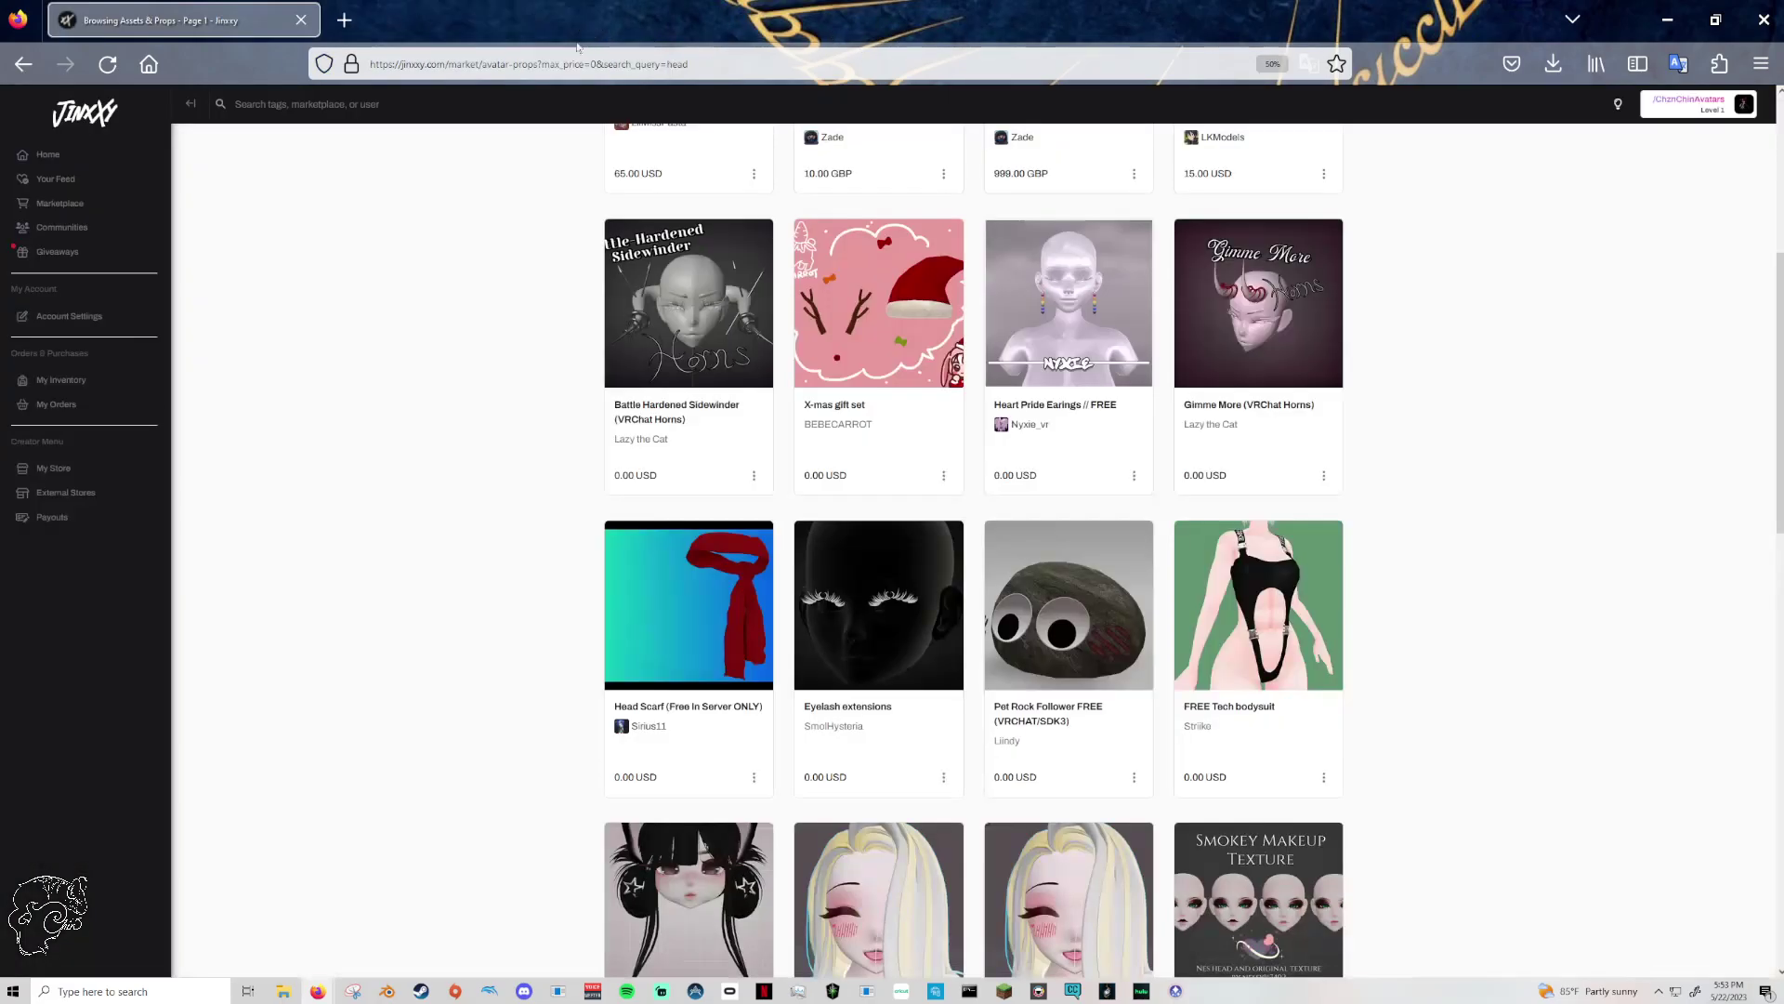
{"action": "scroll", "coordinate": [458, 465], "scroll_direction": "up", "scroll_amount": 5}
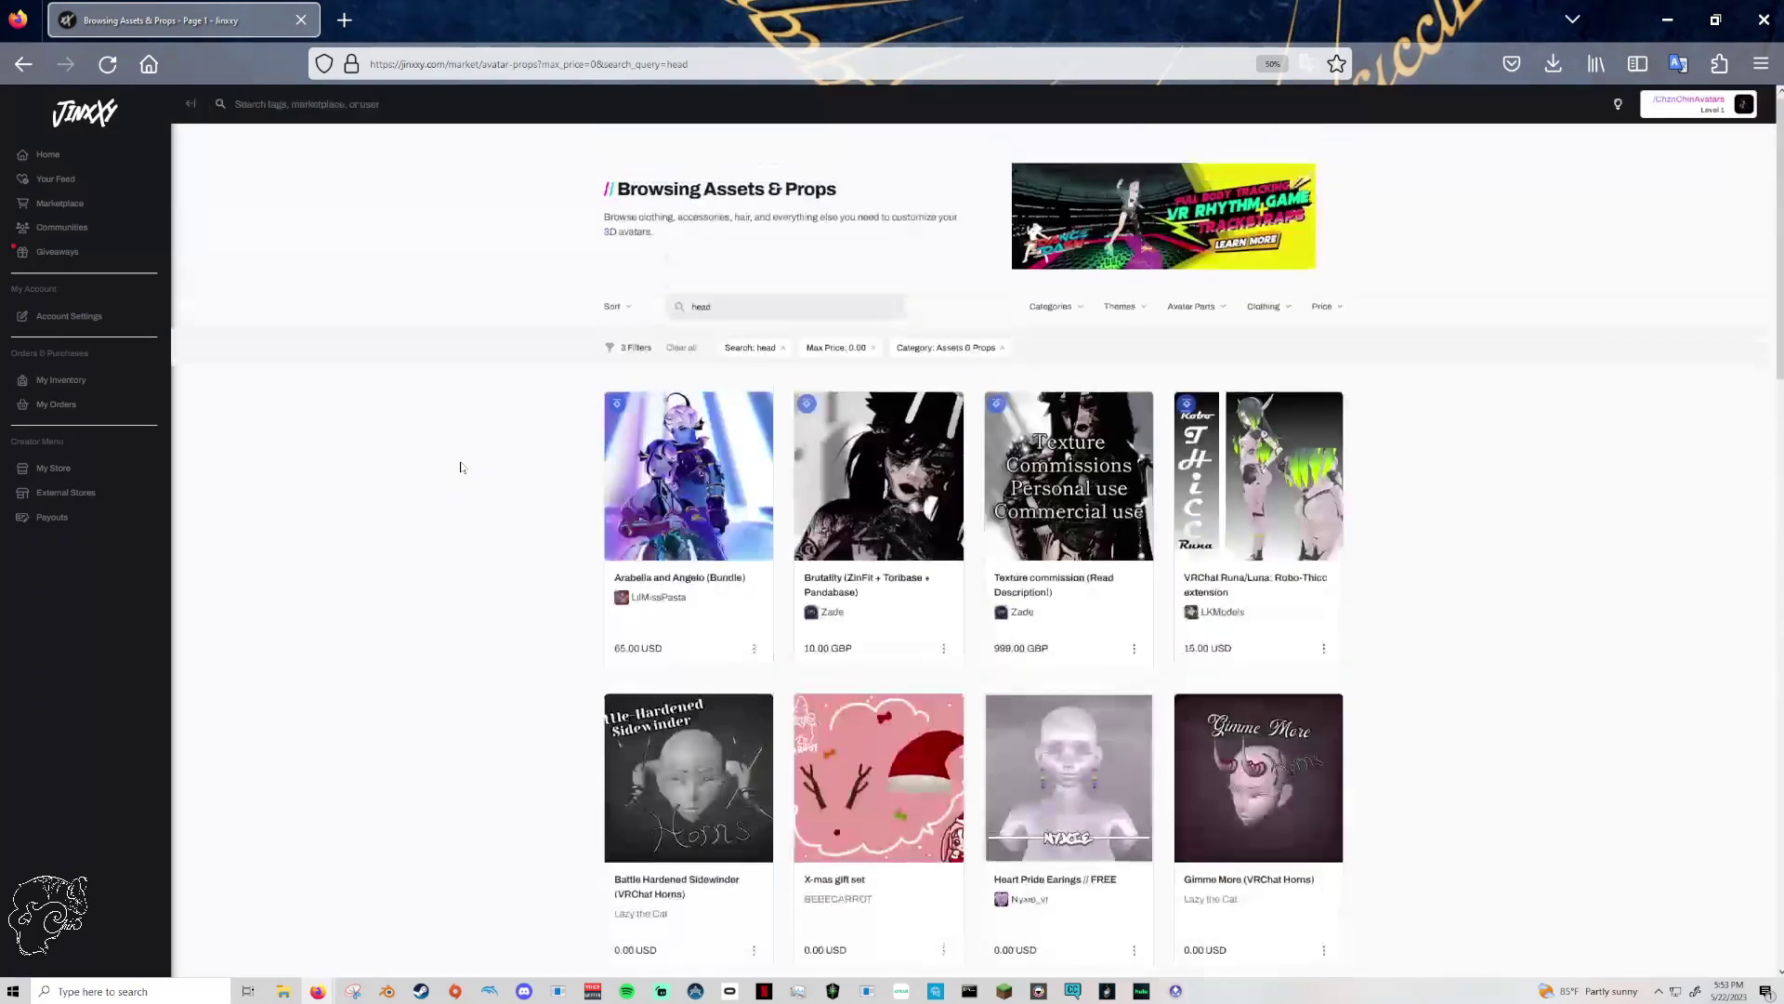
- Search the web for "blender" in a new tab and look over the download page on blender.org
{"action": "left_click", "coordinate": [345, 20]}
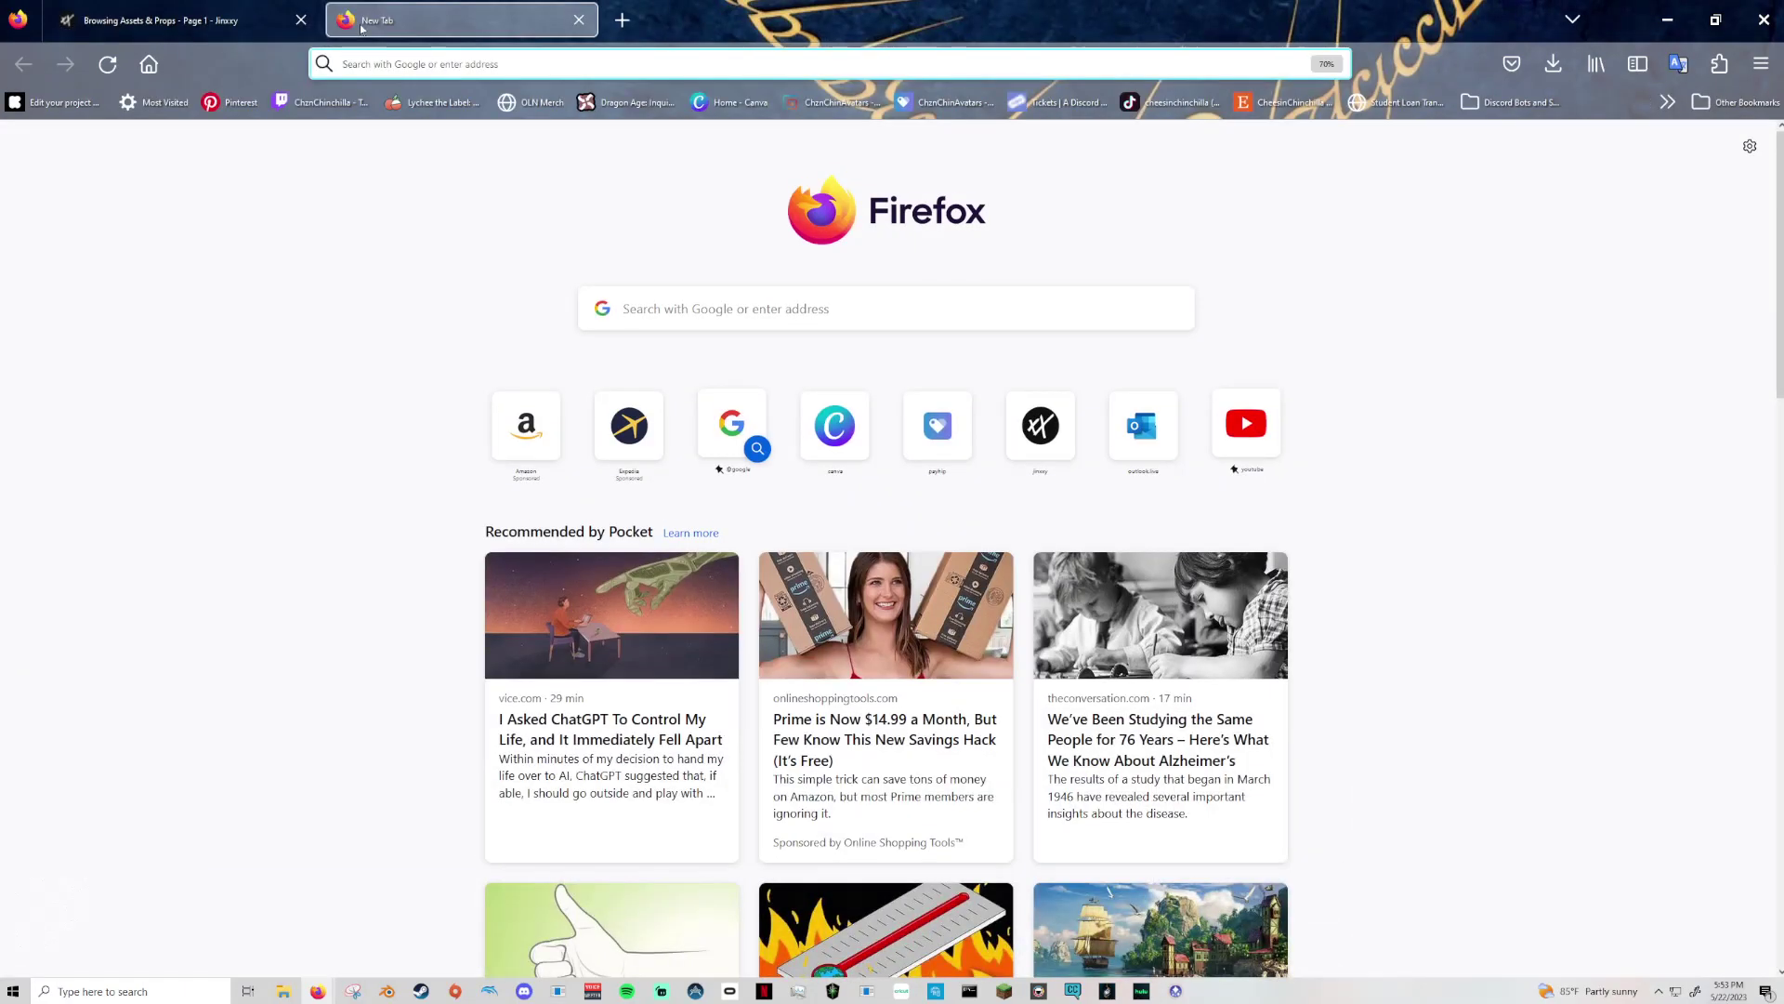
{"action": "type", "text": "blender"}
{"action": "key", "text": "Return"}
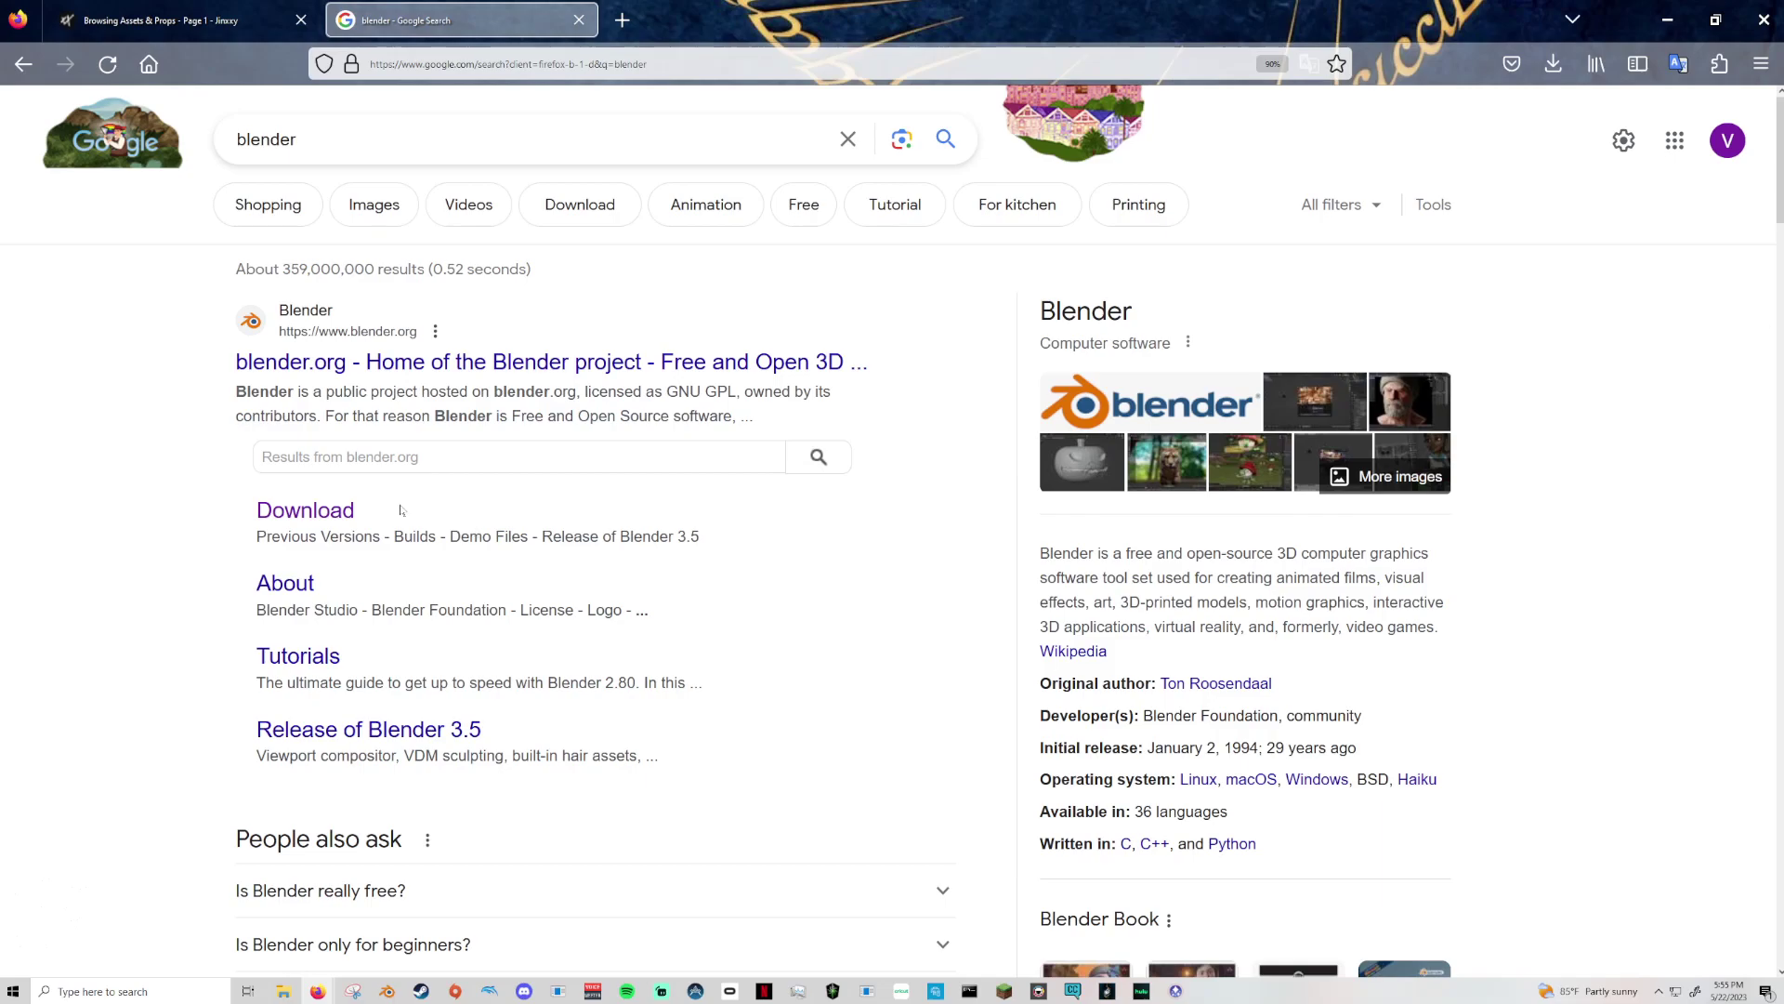
{"action": "left_click", "coordinate": [307, 511]}
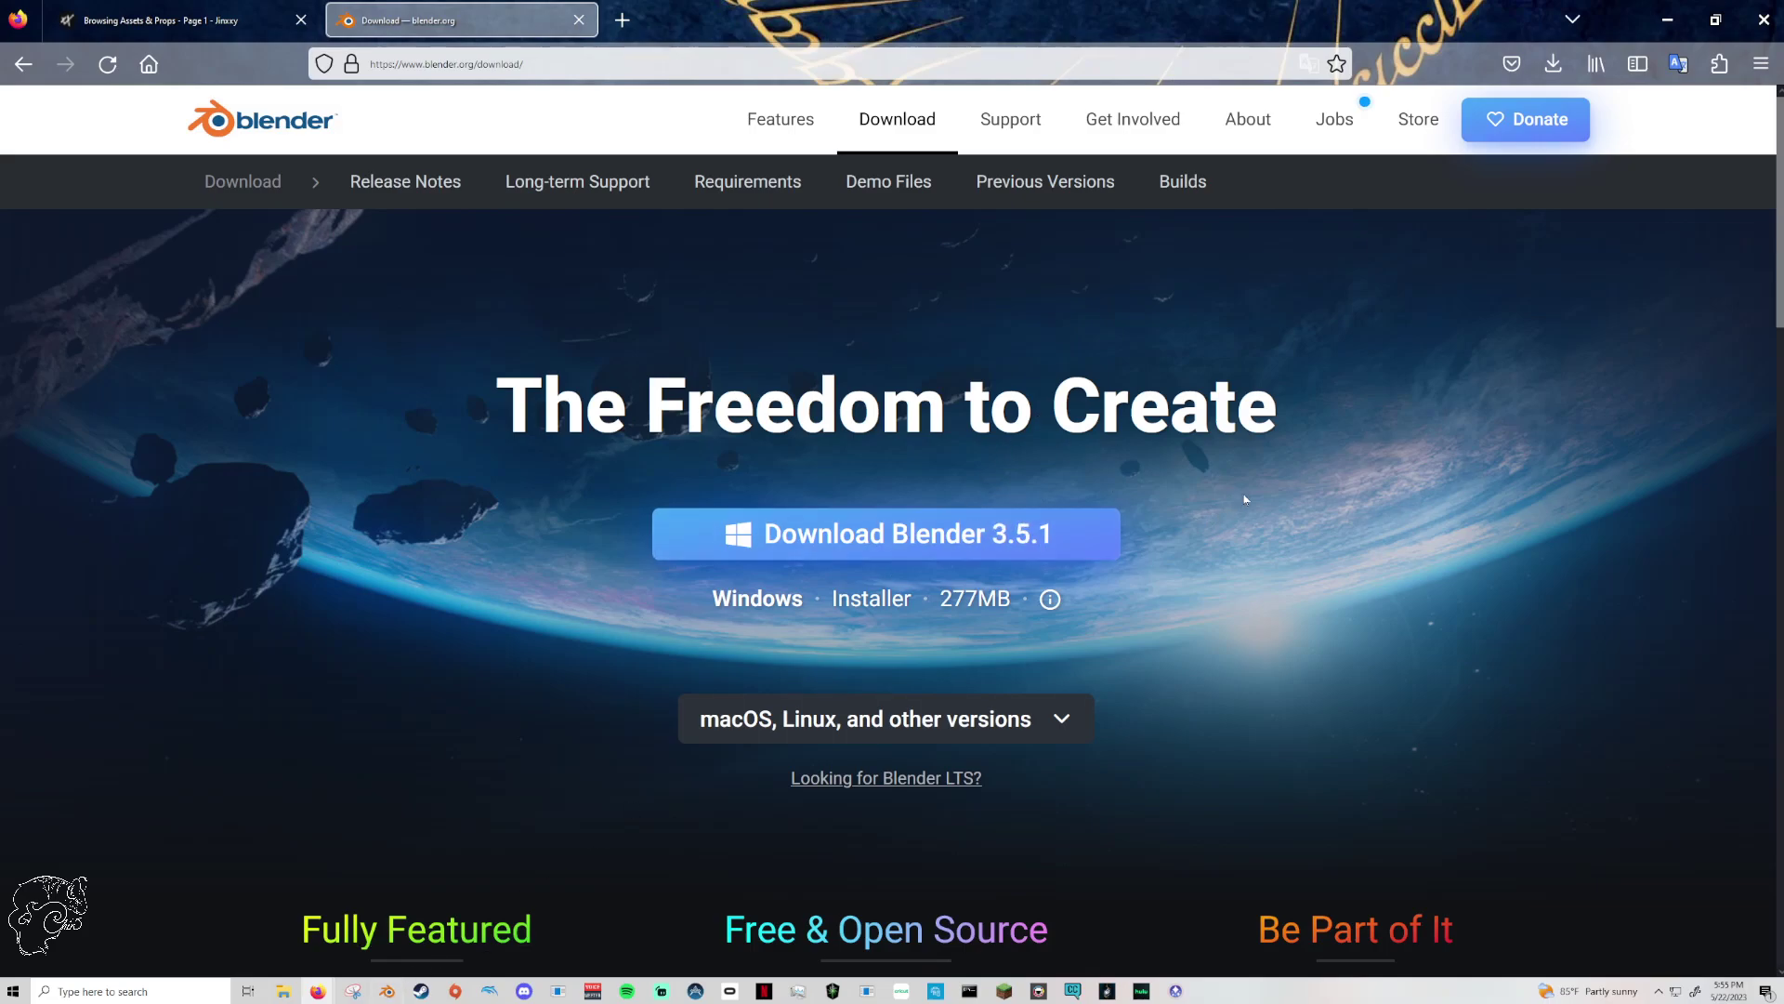
{"action": "scroll", "coordinate": [1228, 585], "scroll_direction": "down", "scroll_amount": 10}
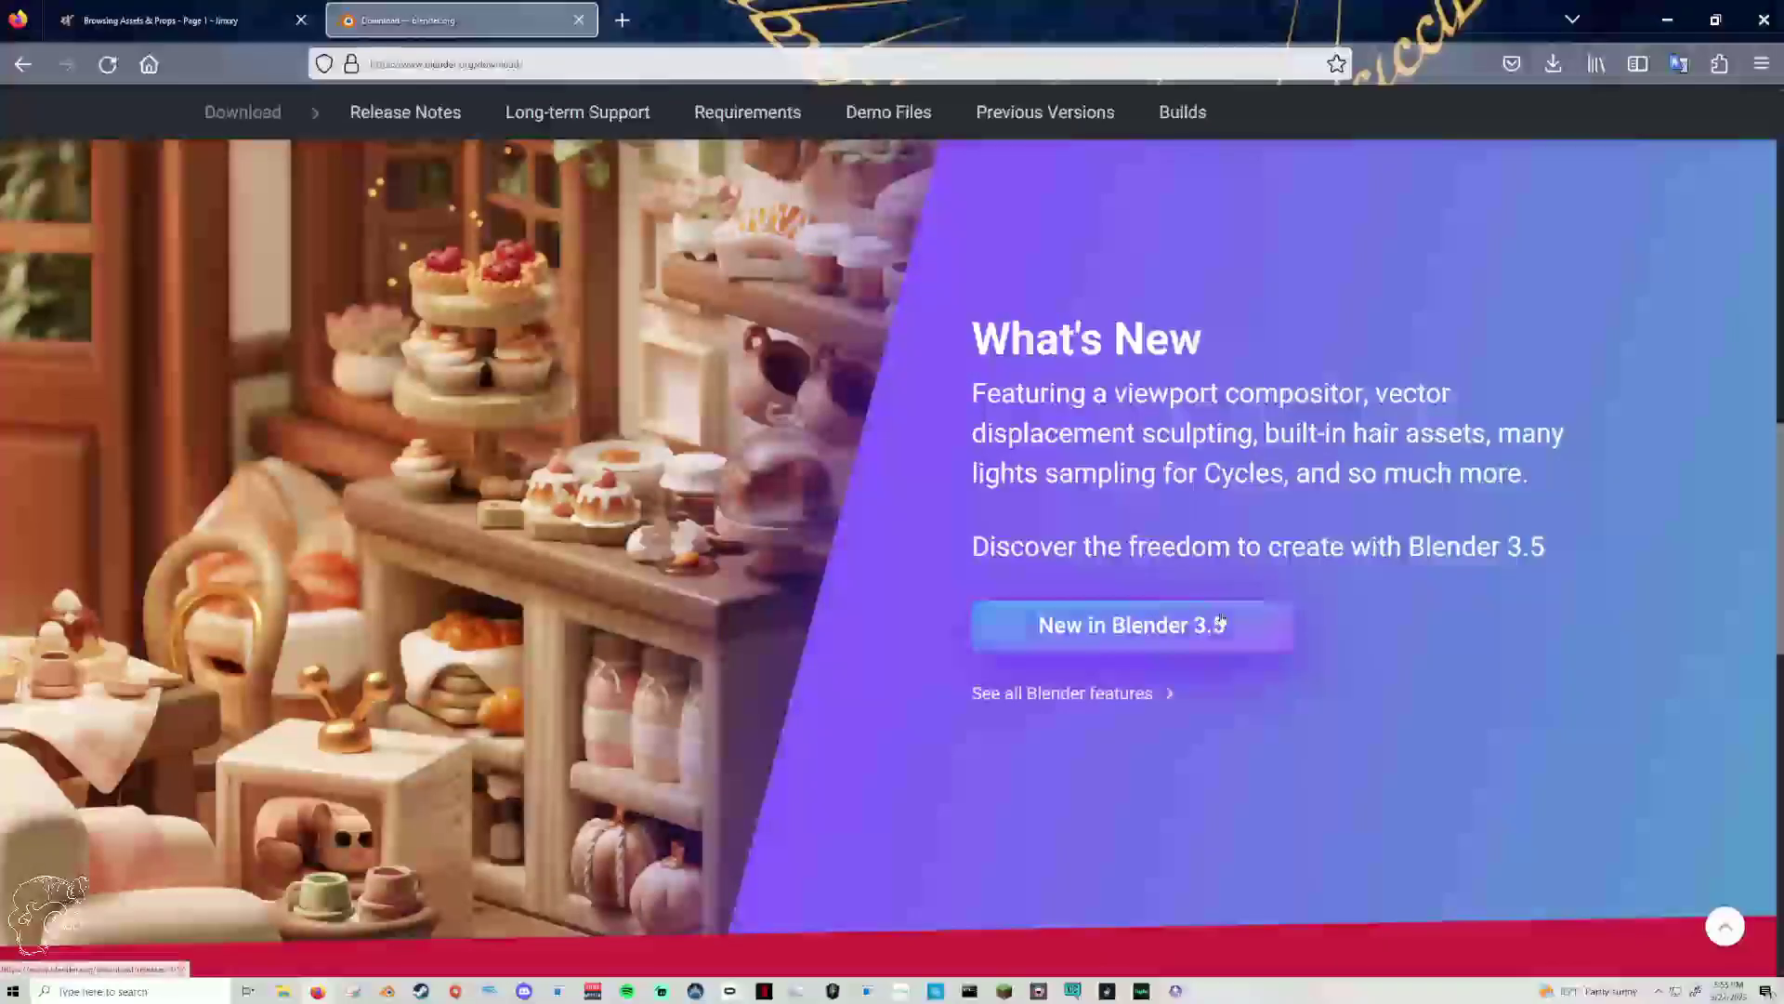
{"action": "scroll", "coordinate": [1221, 619], "scroll_direction": "up", "scroll_amount": 7}
{"action": "scroll", "coordinate": [1221, 619], "scroll_direction": "up", "scroll_amount": 4}
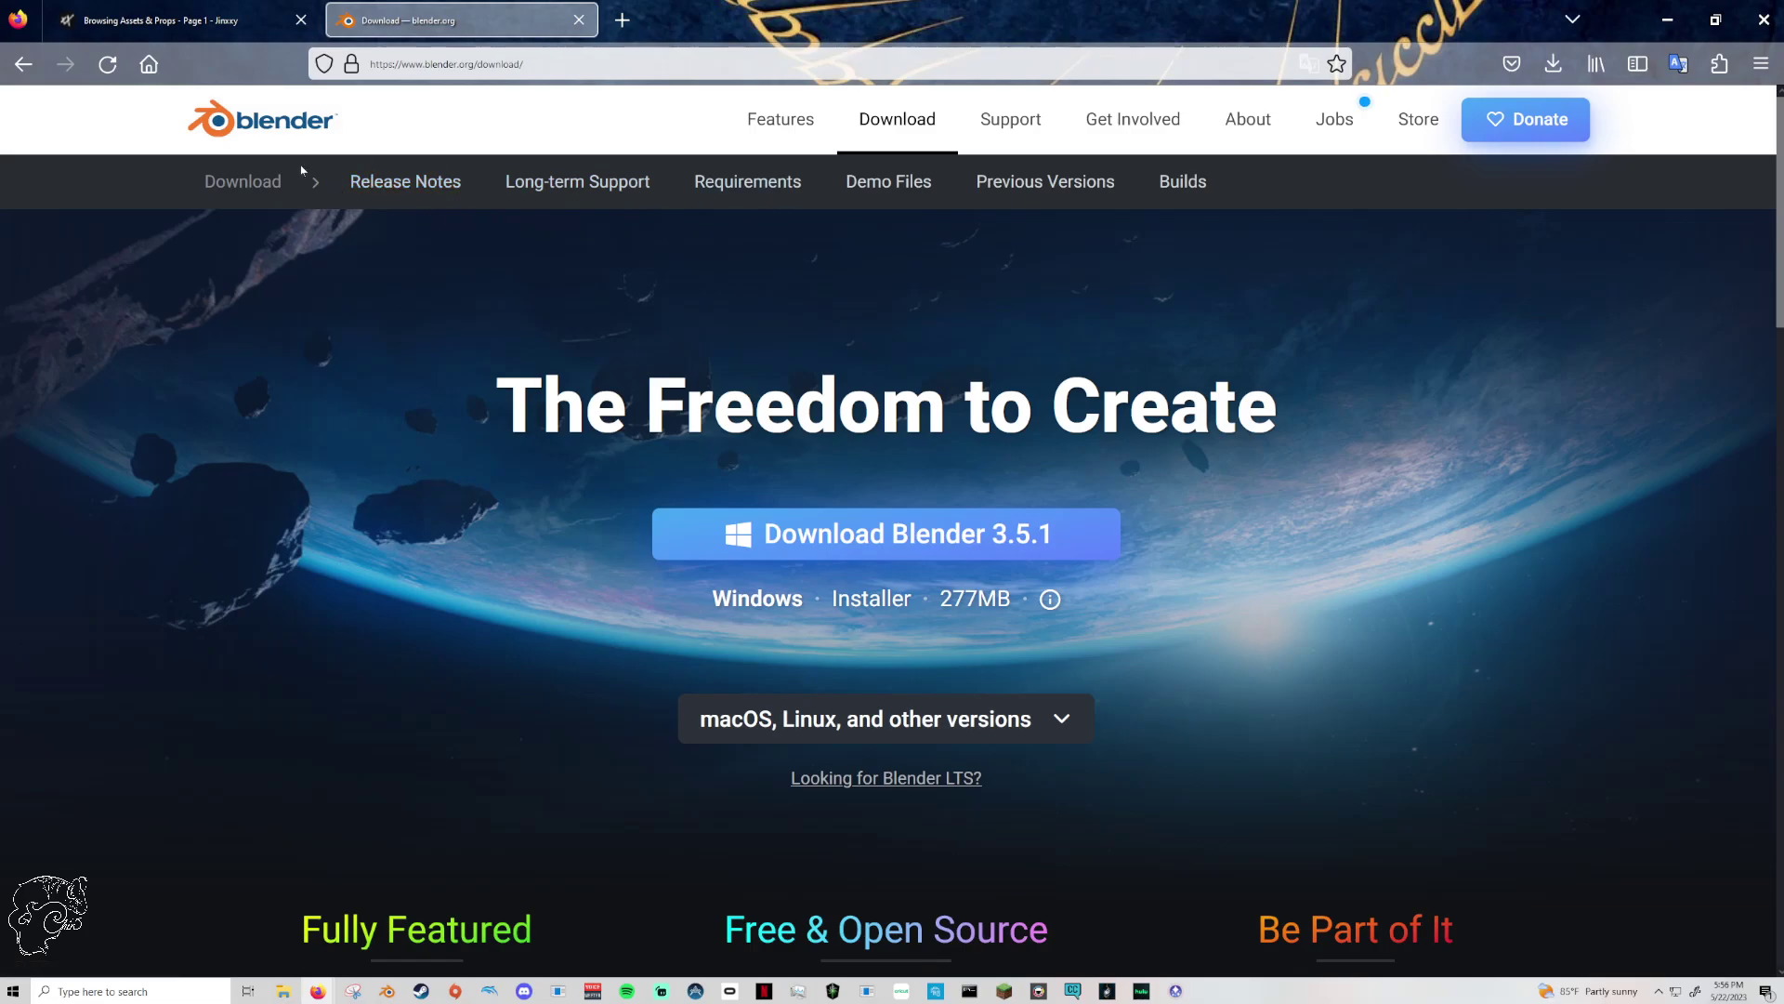
- Look through the Blender 3.0 release notes on blender.org, then close that tab
{"action": "left_click", "coordinate": [395, 184]}
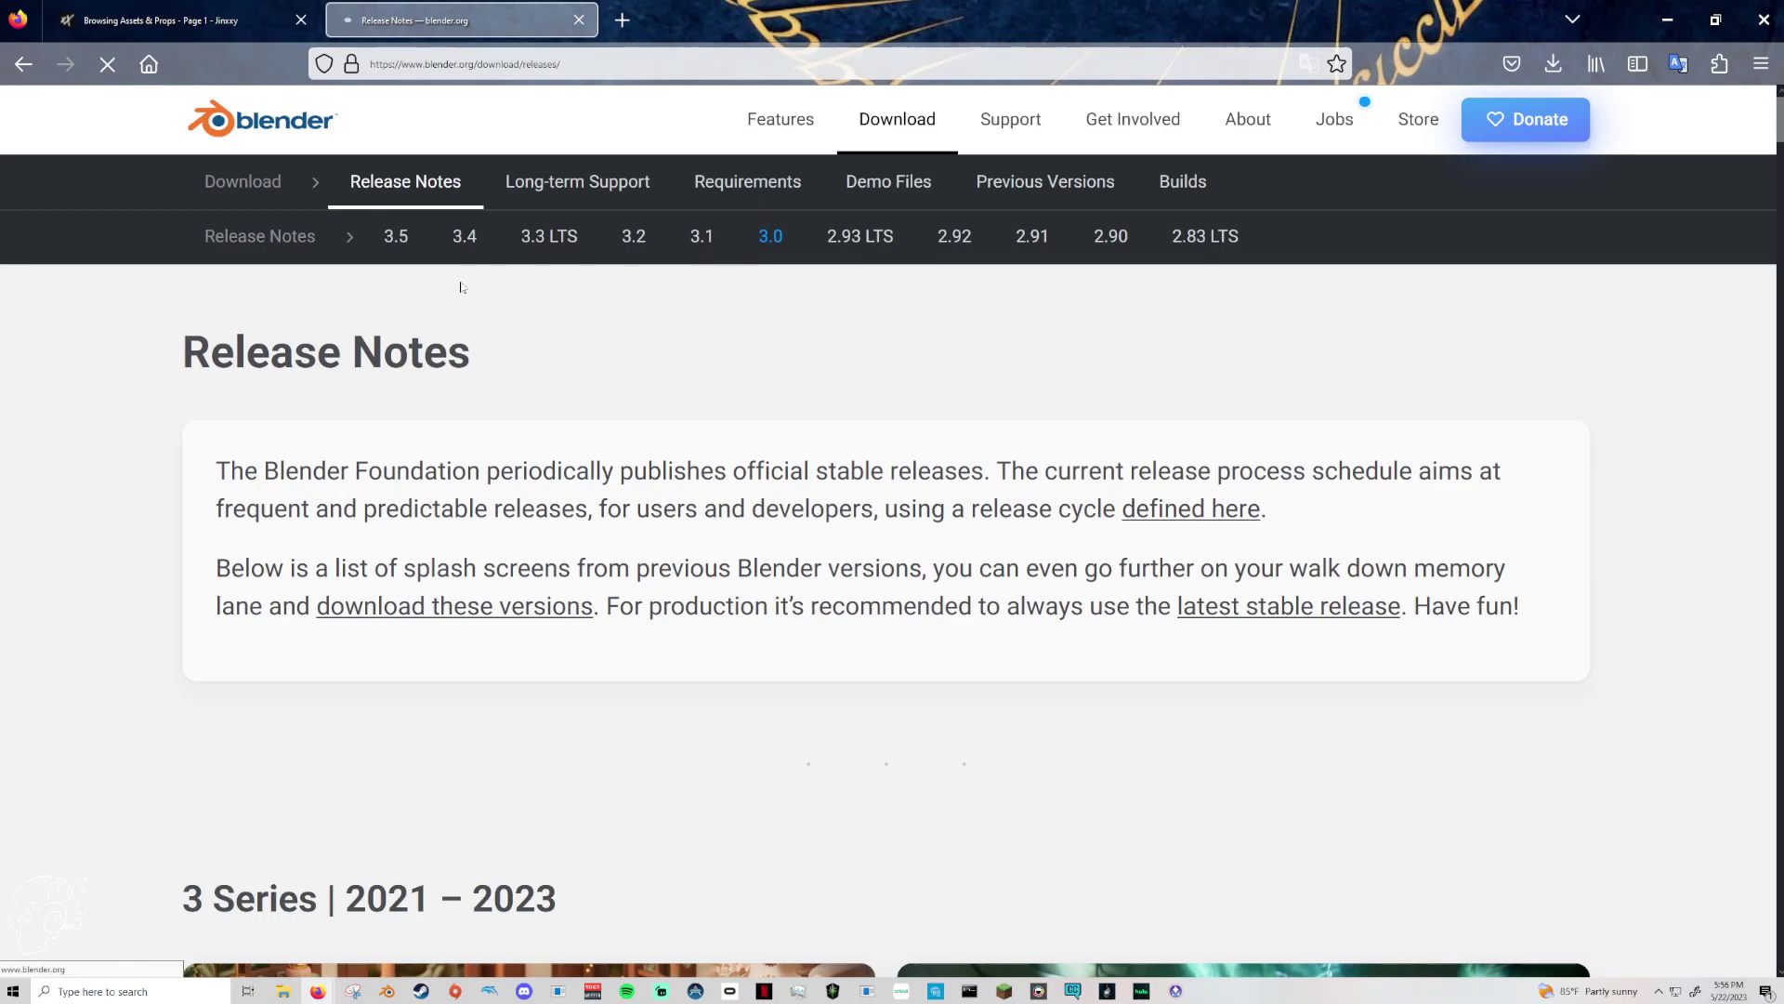
{"action": "scroll", "coordinate": [702, 418], "scroll_direction": "down", "scroll_amount": 4}
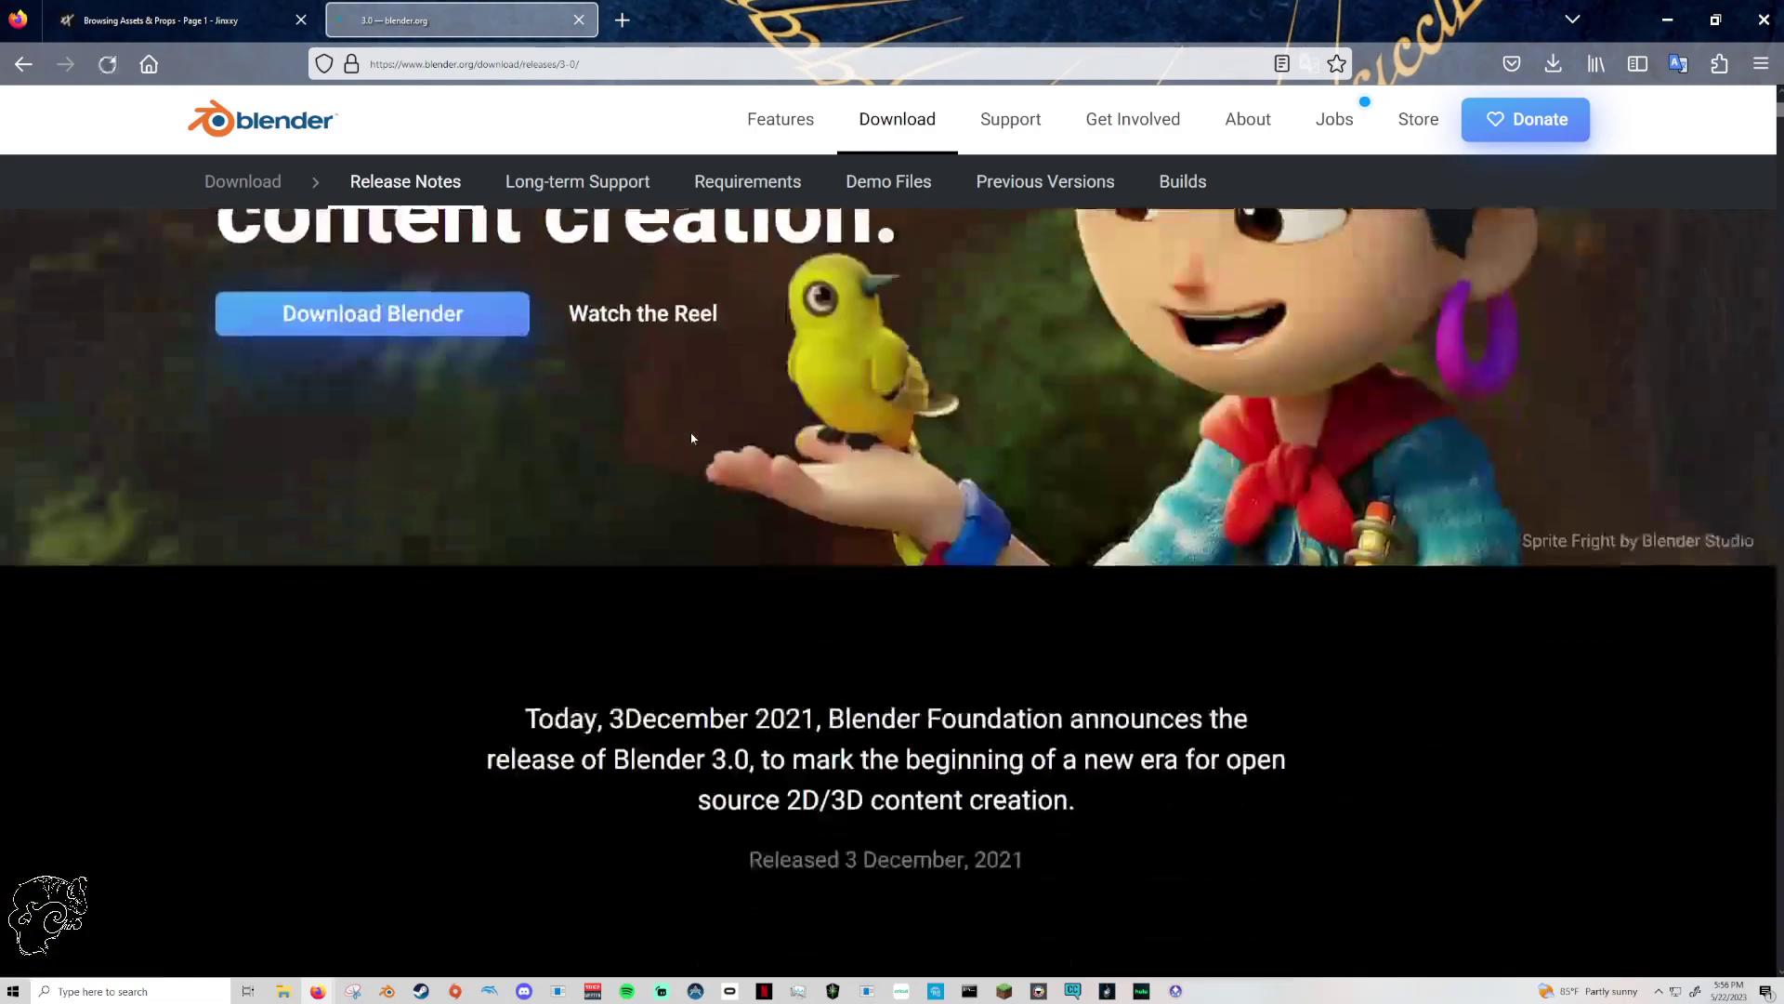
{"action": "scroll", "coordinate": [936, 521], "scroll_direction": "down", "scroll_amount": 4}
{"action": "scroll", "coordinate": [936, 522], "scroll_direction": "up", "scroll_amount": 9}
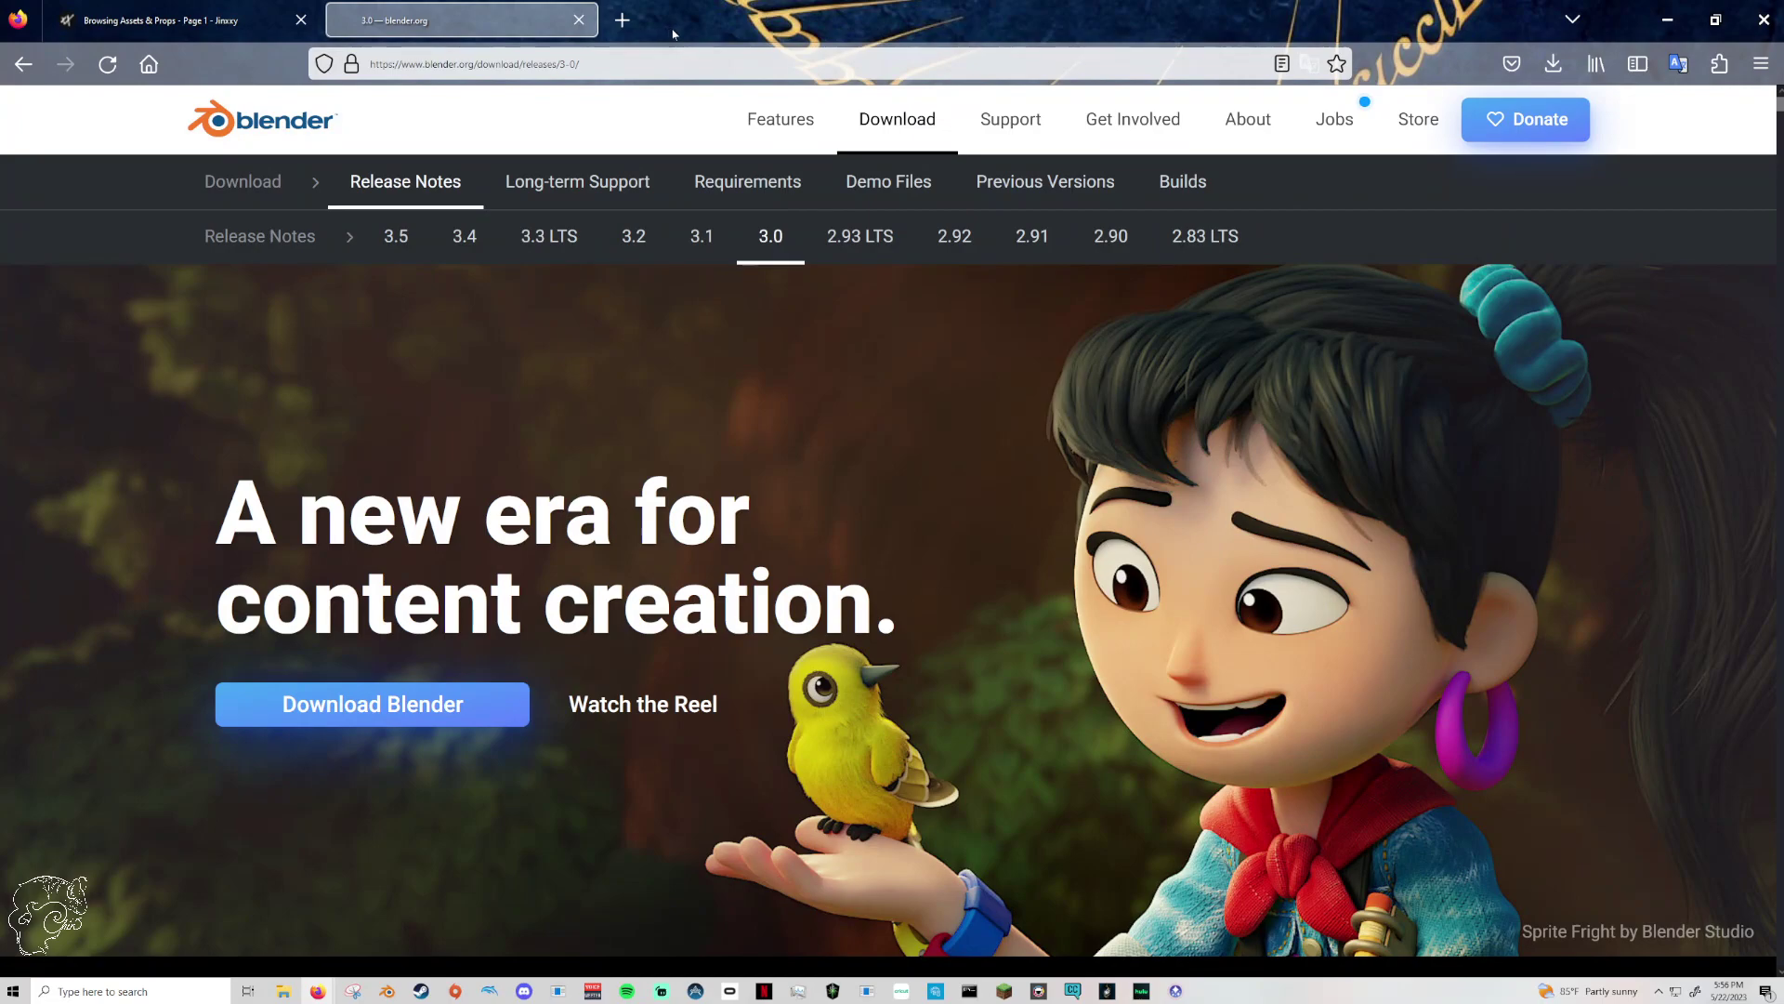
{"action": "left_click", "coordinate": [579, 19]}
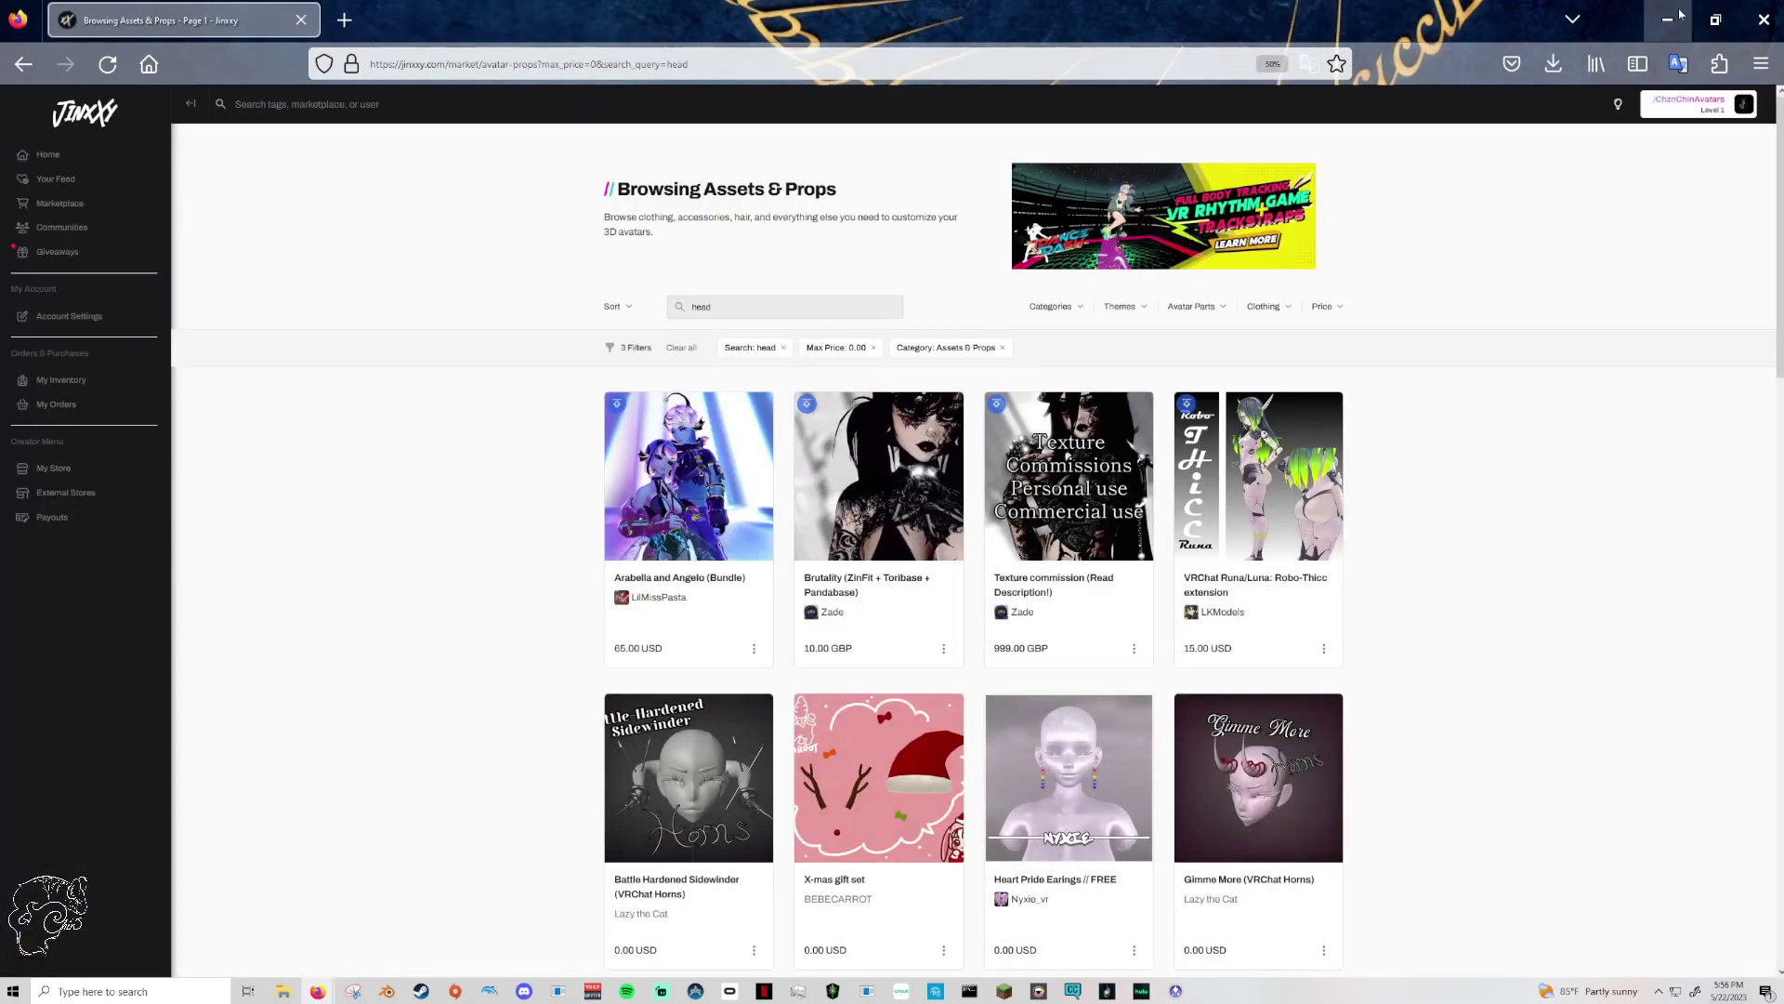
- Switch from the browser to Blender and open the Tutorial Avatar folder in File Explorer, moving its window off the Blender screen
{"action": "left_click", "coordinate": [1667, 19]}
{"action": "left_click", "coordinate": [1599, 261]}
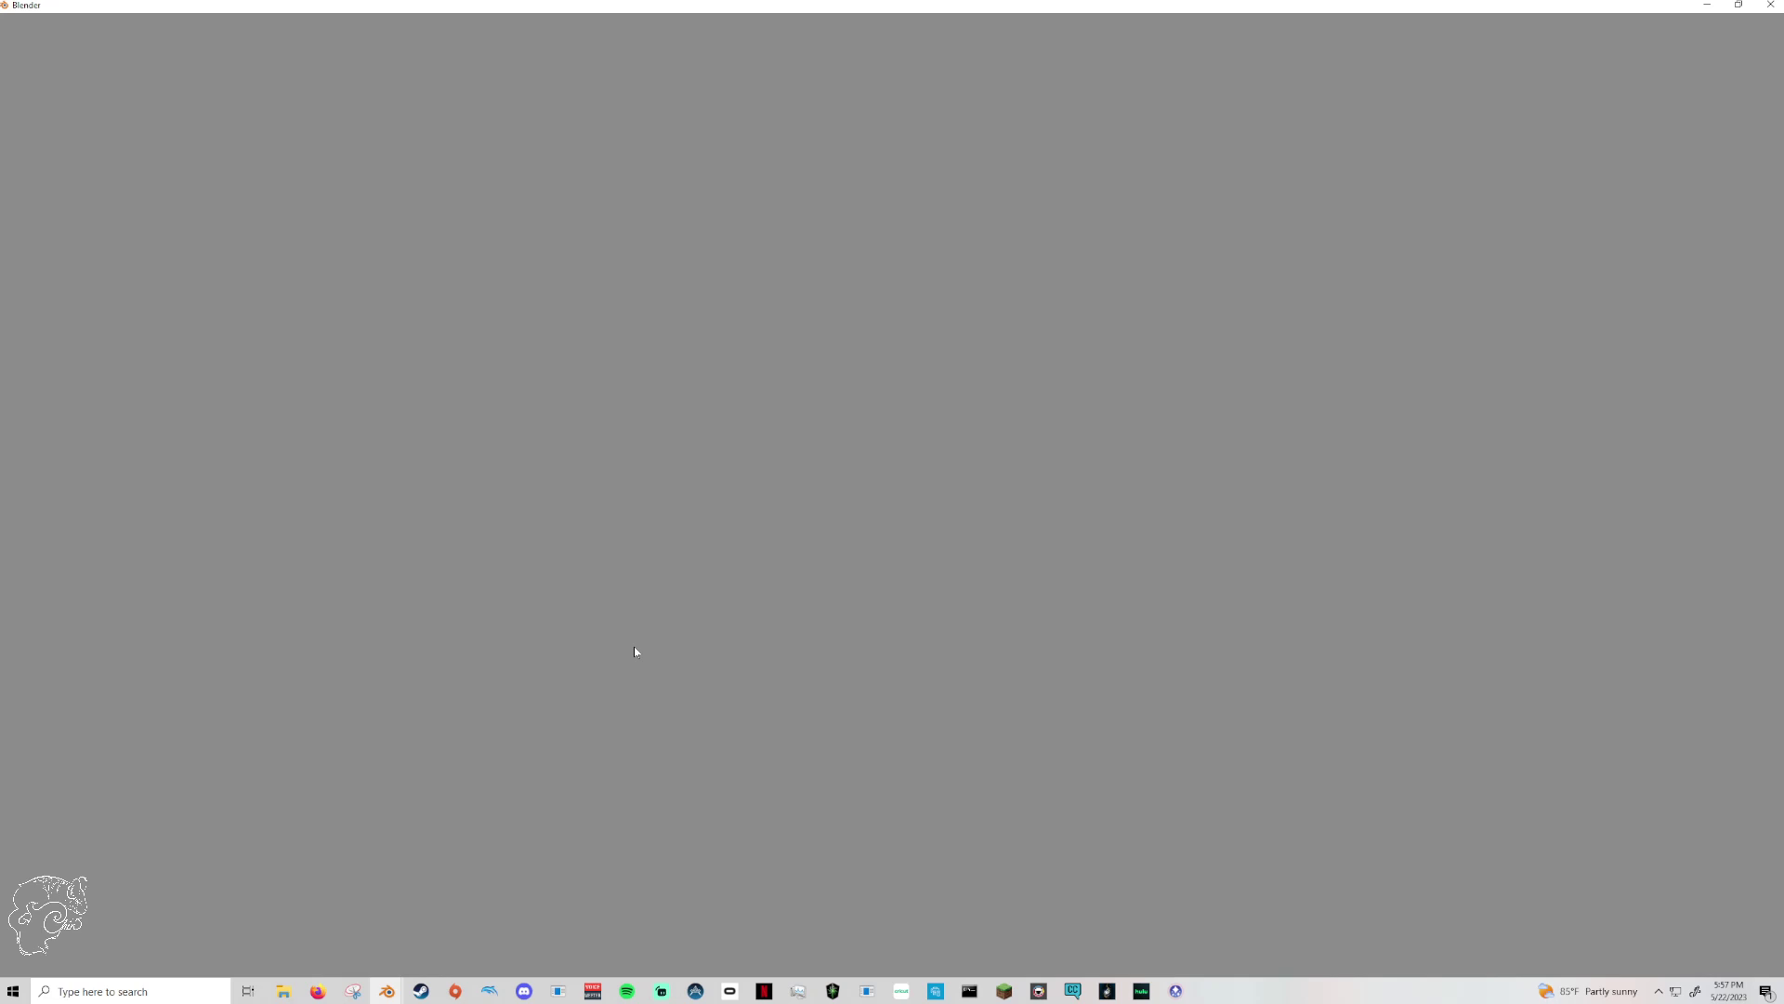
{"action": "left_click", "coordinate": [284, 991]}
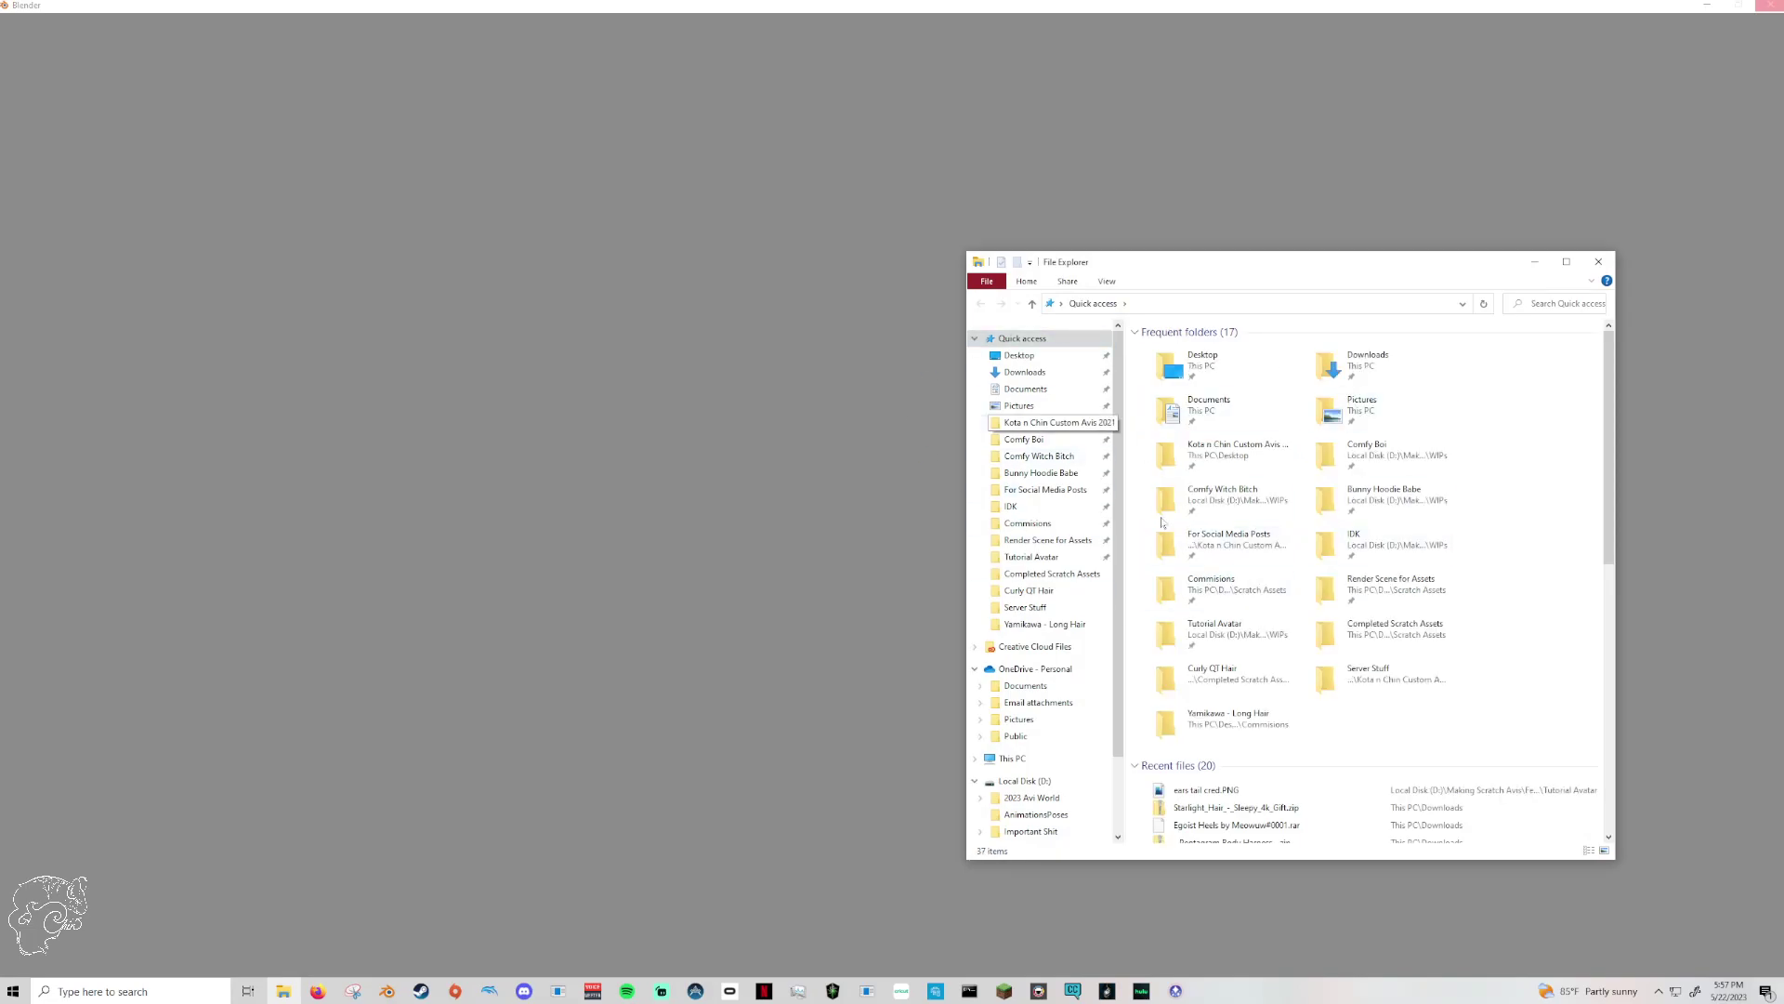
{"action": "left_click", "coordinate": [1013, 506]}
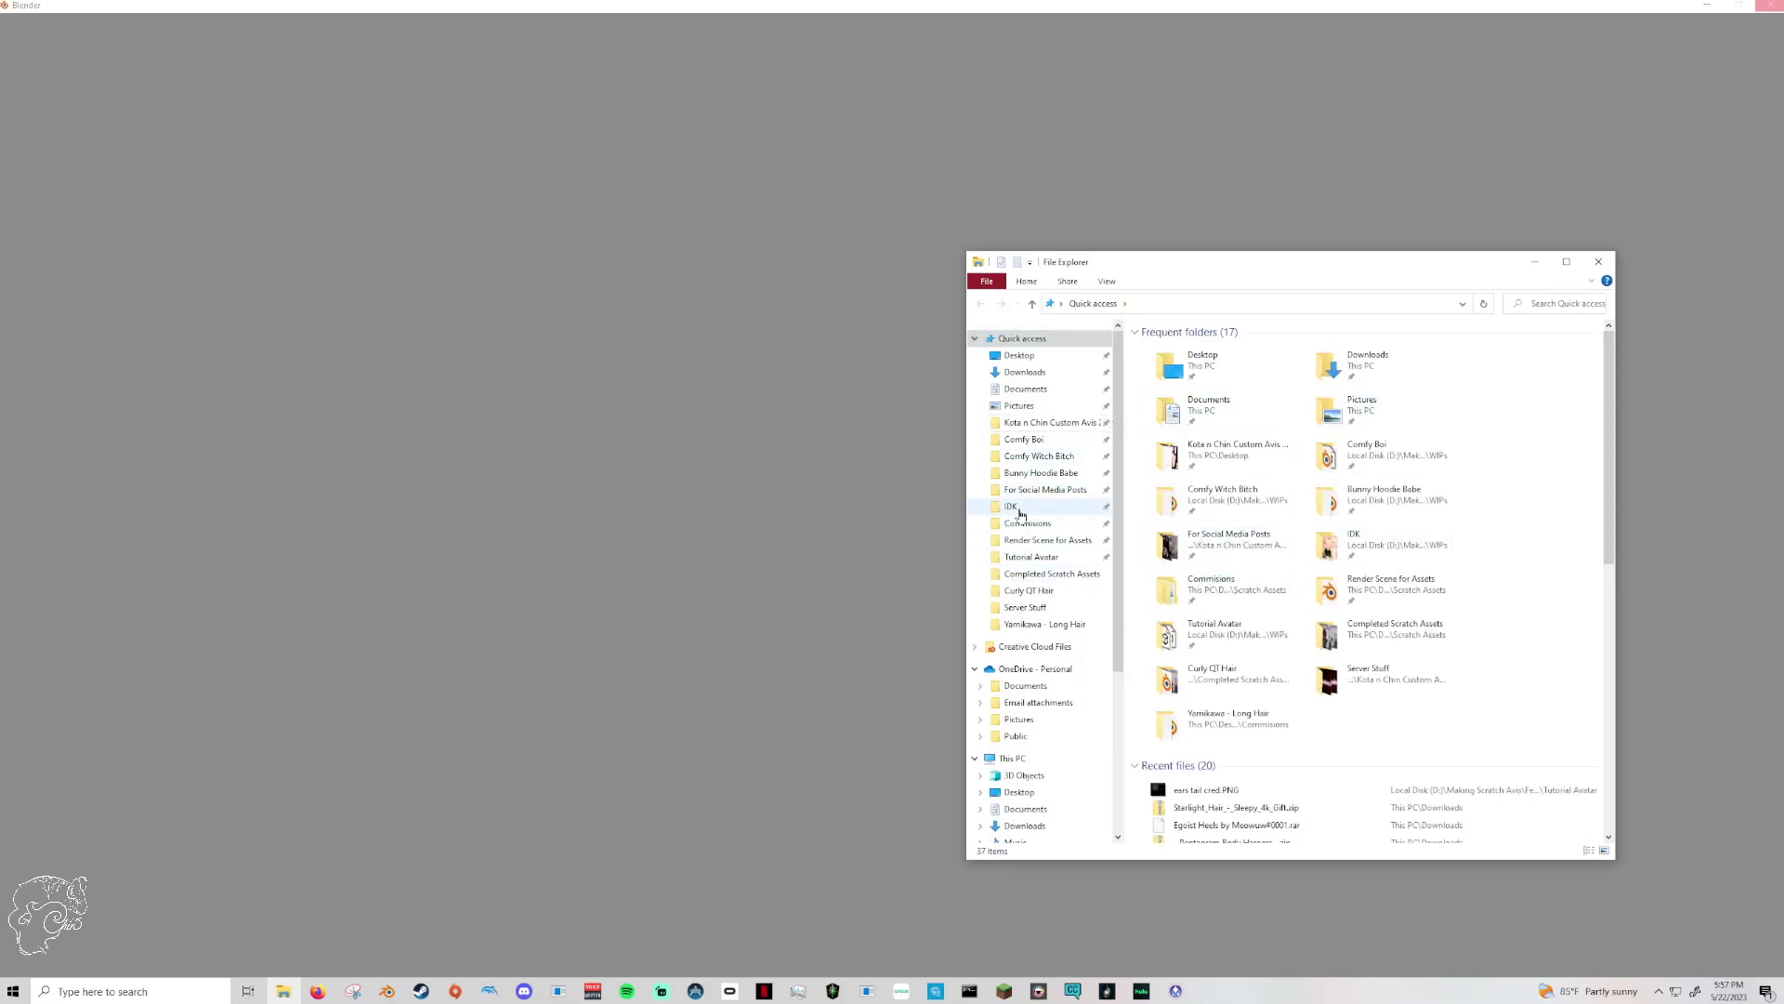
{"action": "left_click", "coordinate": [1033, 559]}
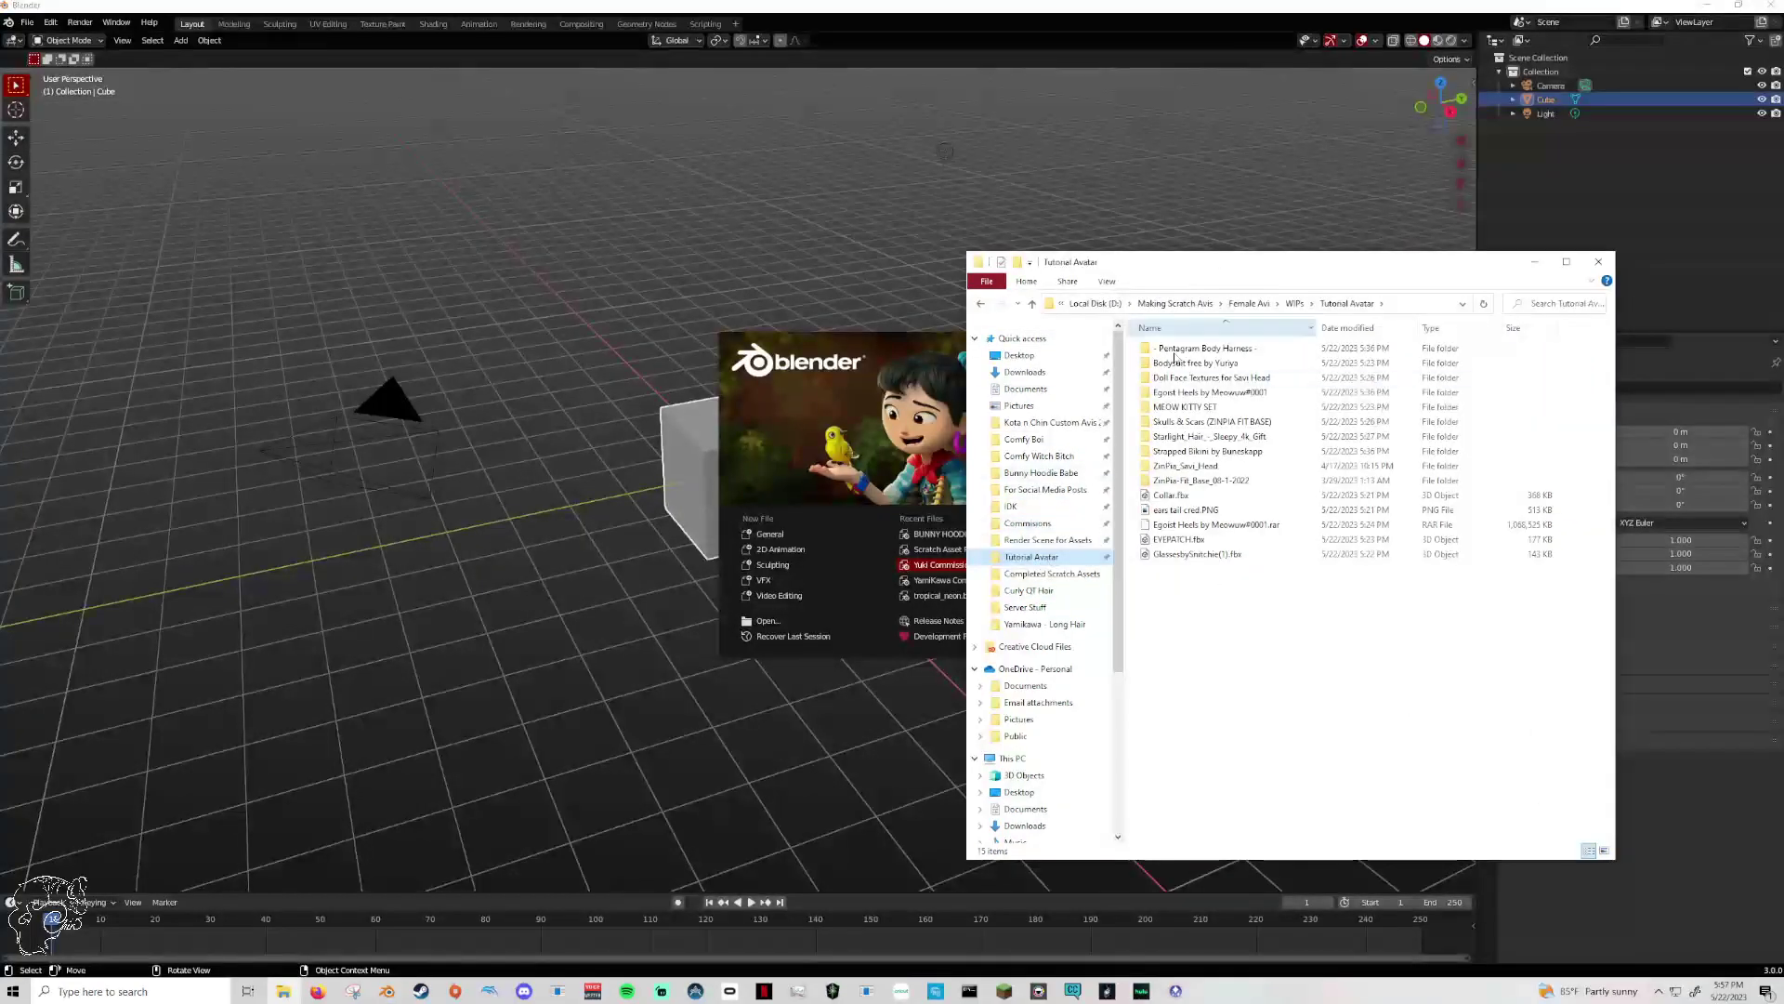
{"action": "left_click_drag", "start_coordinate": [1420, 263], "coordinate": [1783, 281]}
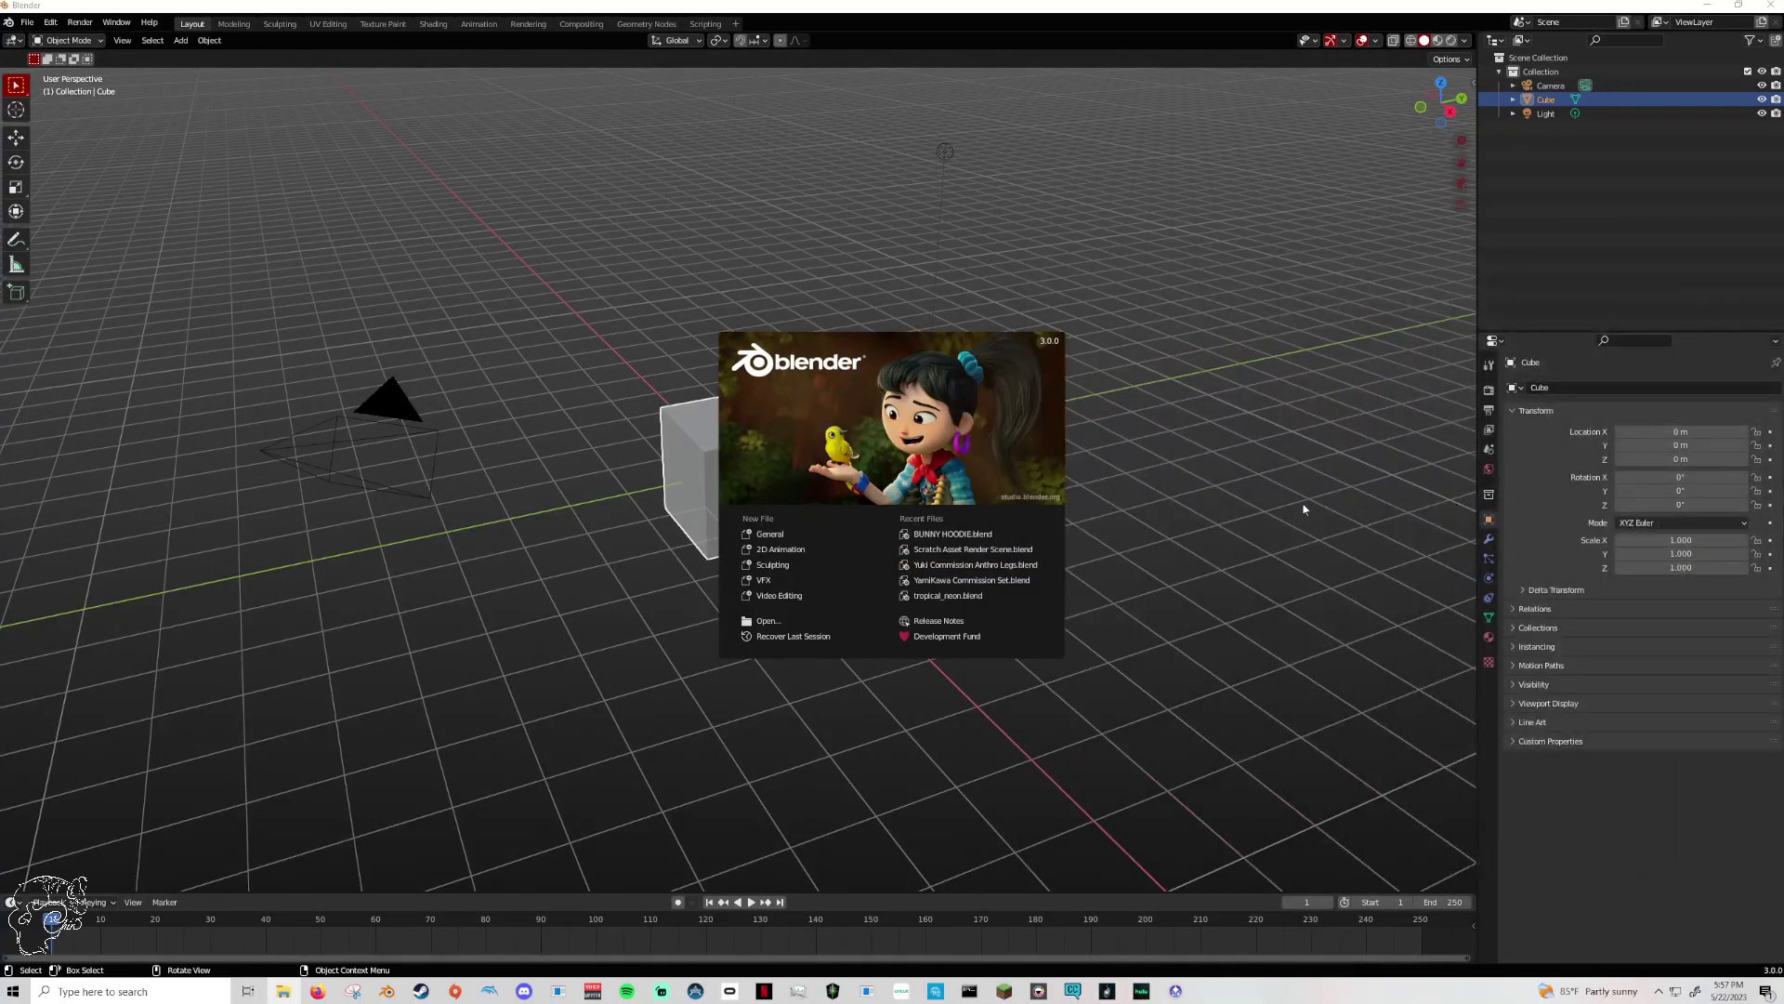
- Start from a General scene, turn on the Screencast Keys display and collapse its settings
{"action": "left_click", "coordinate": [753, 531]}
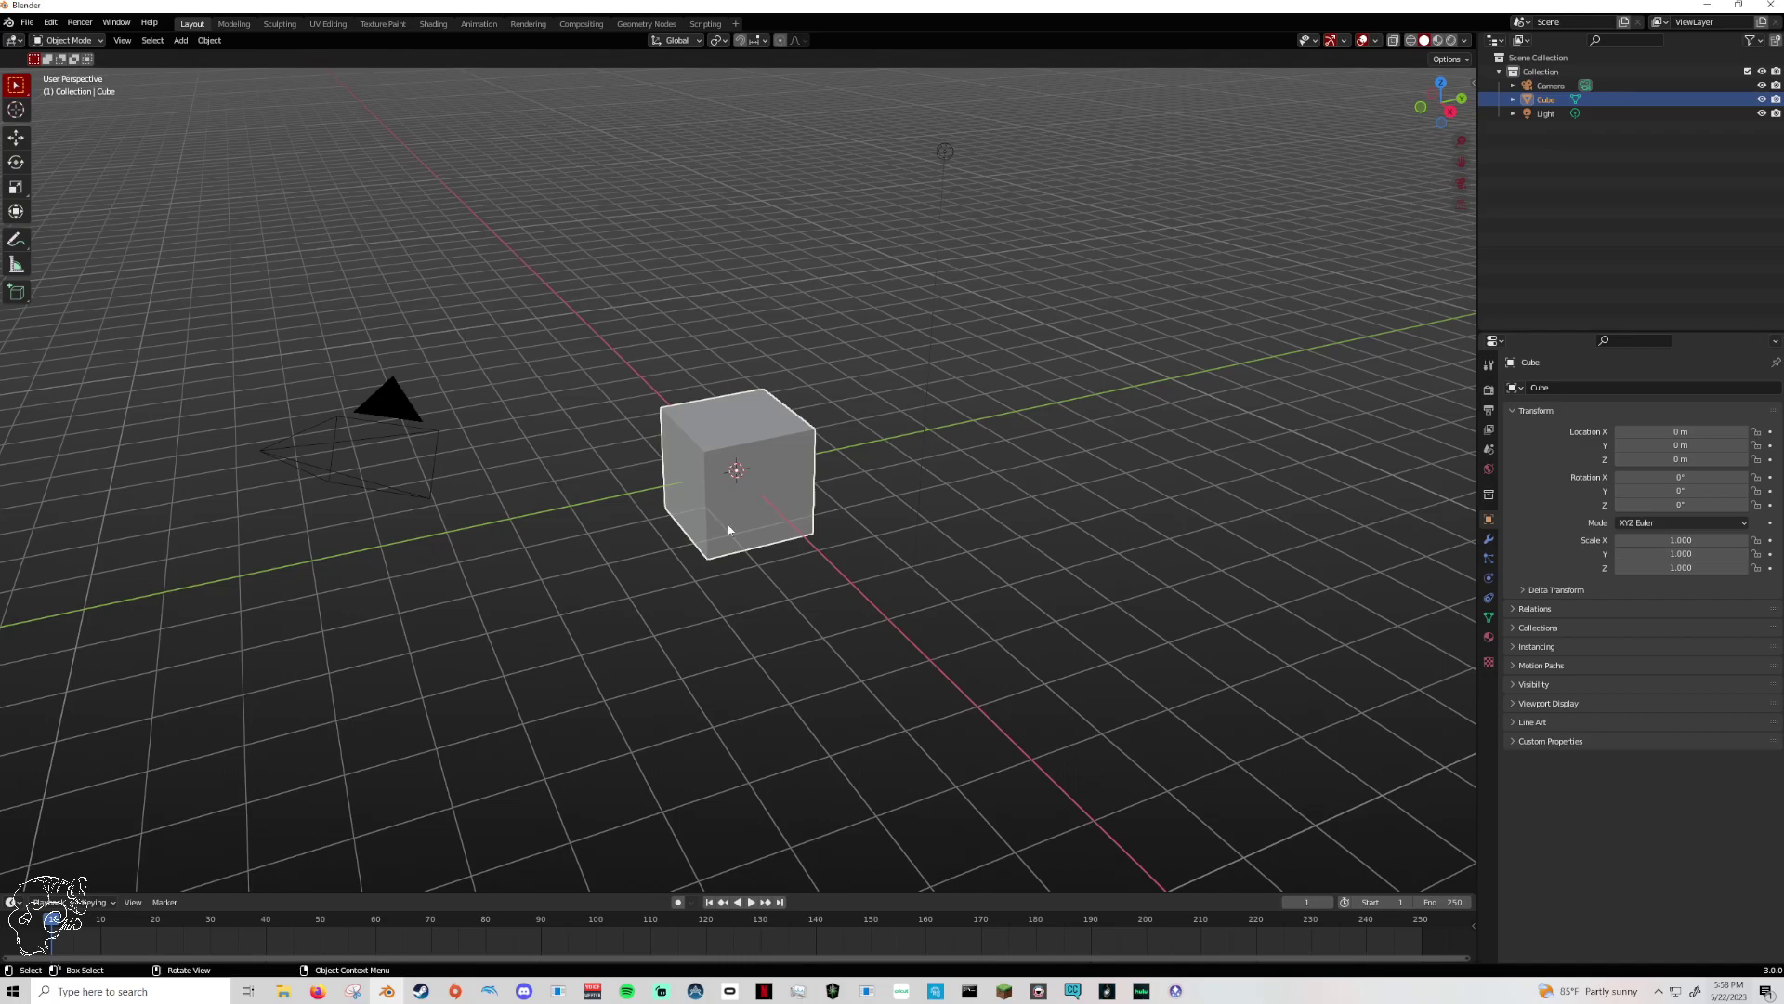
{"action": "left_click", "coordinate": [1472, 83]}
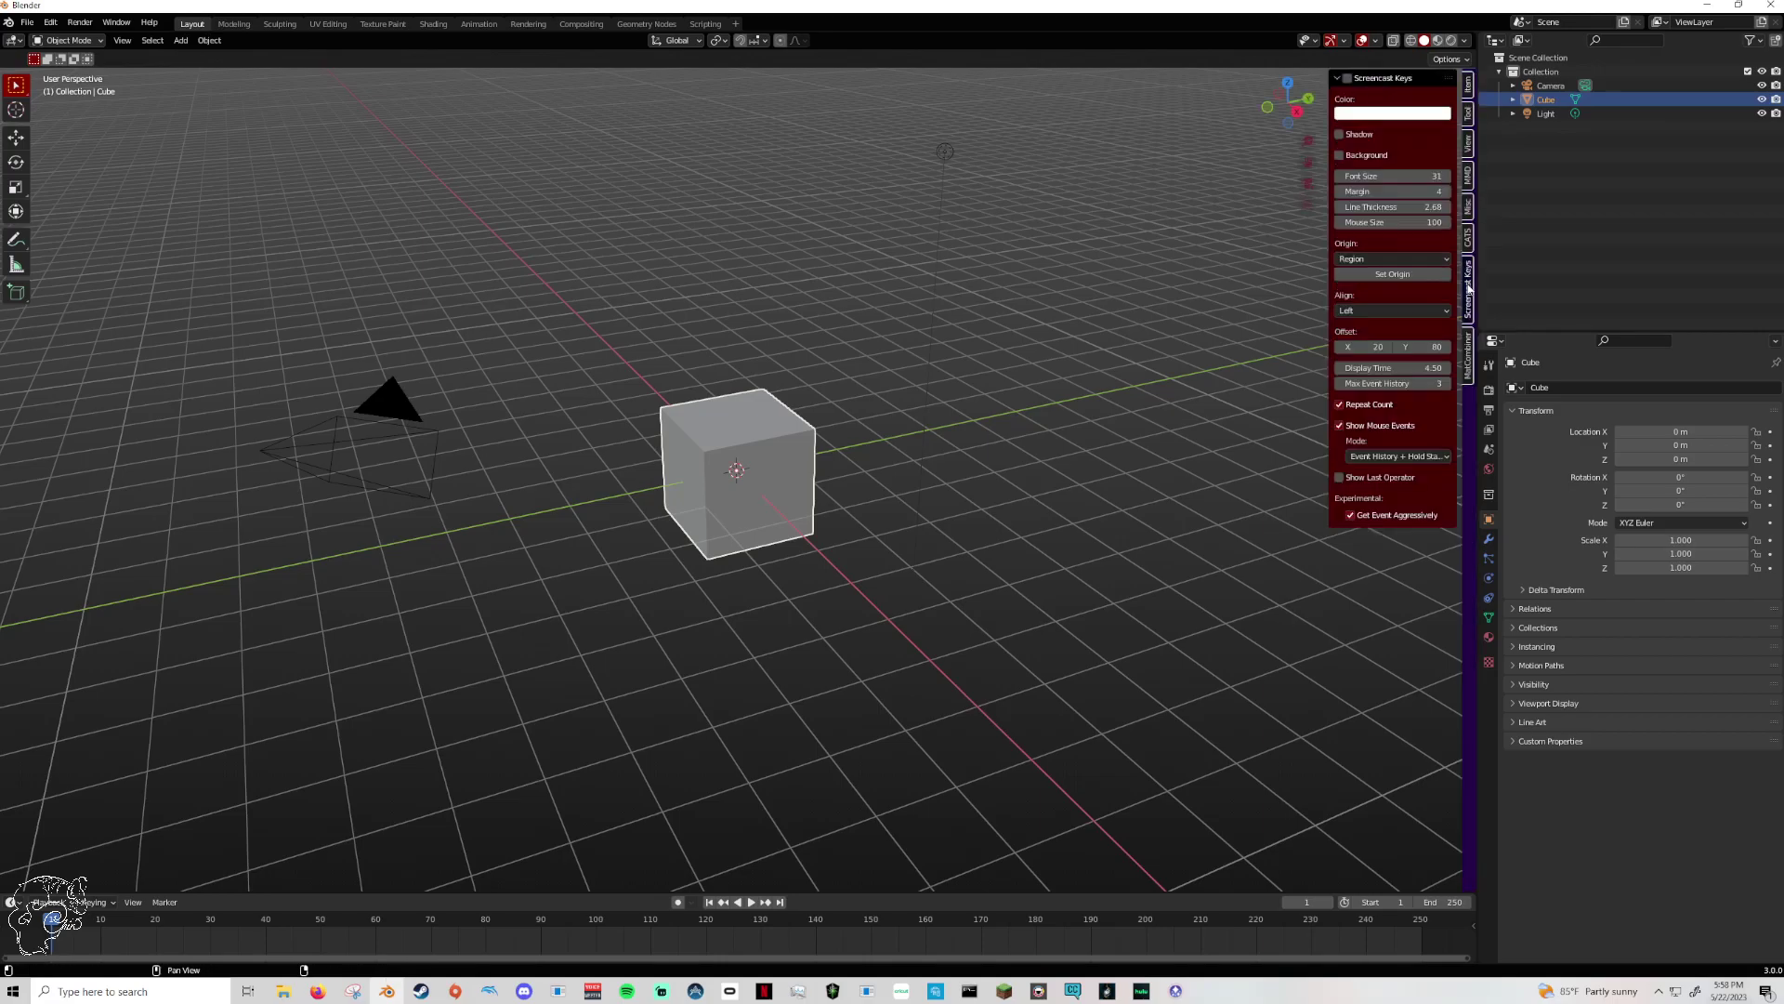
{"action": "left_click", "coordinate": [1348, 78]}
{"action": "left_click", "coordinate": [1394, 79]}
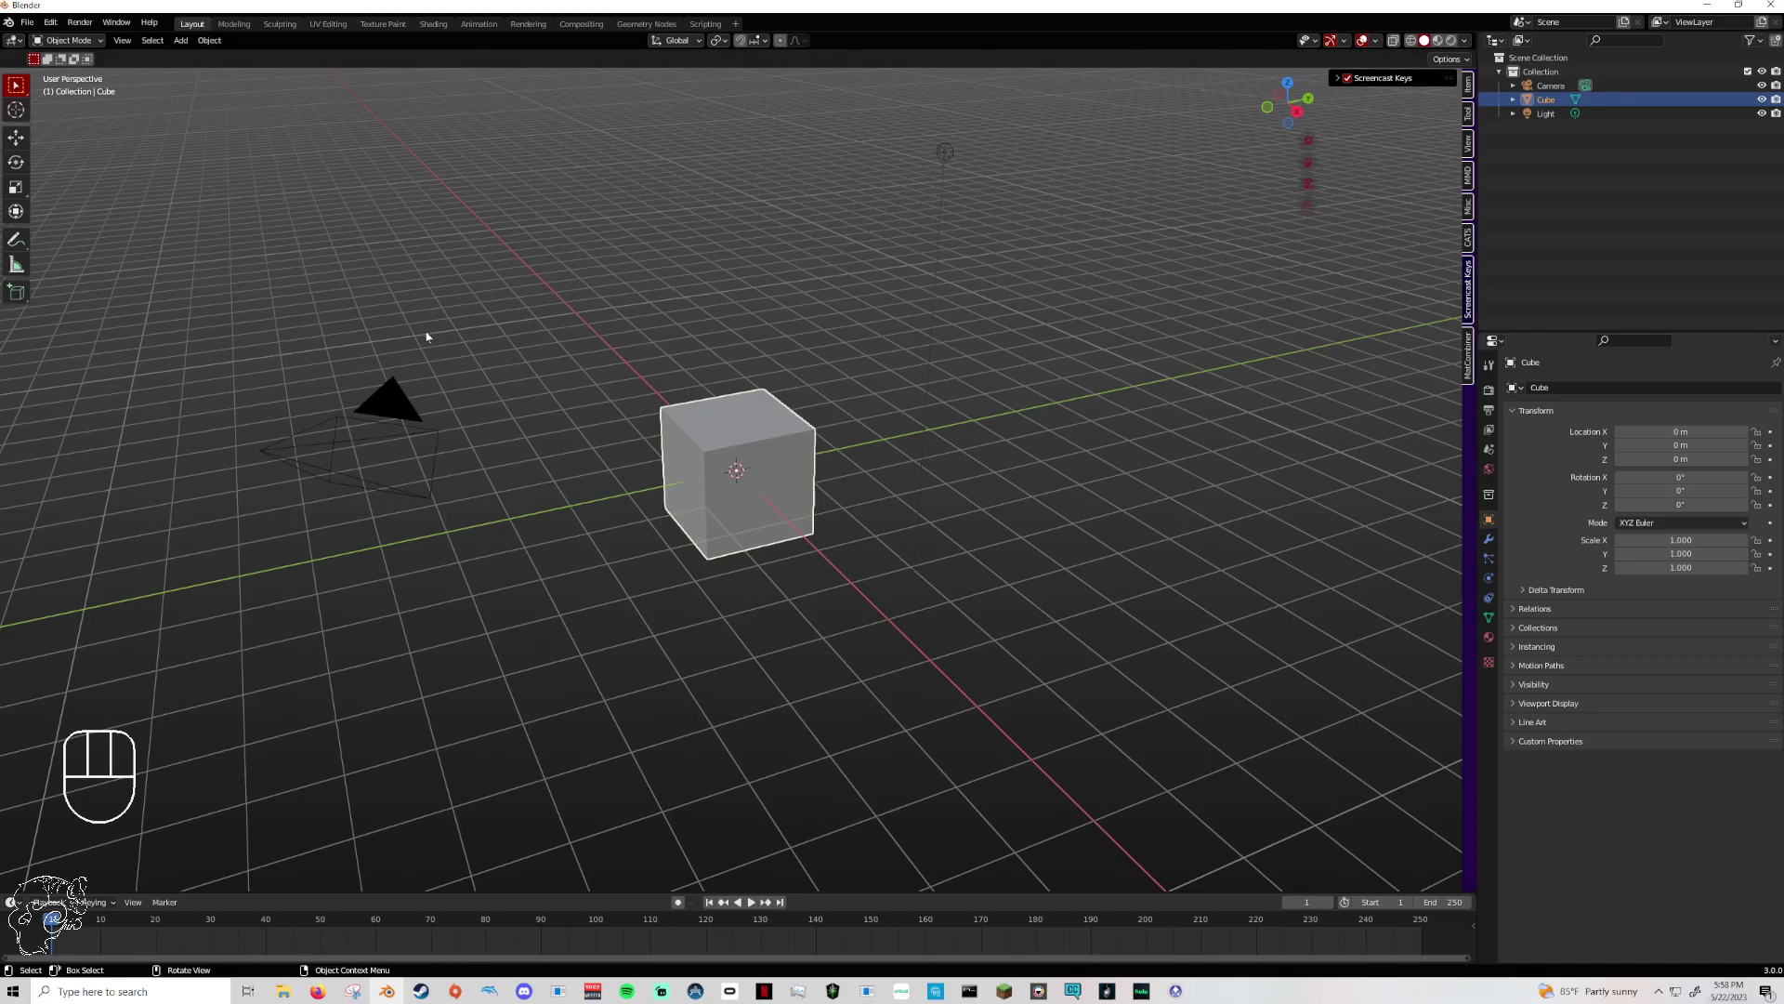
- Delete the default camera, cube and light from the scene
{"action": "left_click_drag", "start_coordinate": [142, 158], "coordinate": [1178, 665]}
{"action": "key", "text": "Delete"}
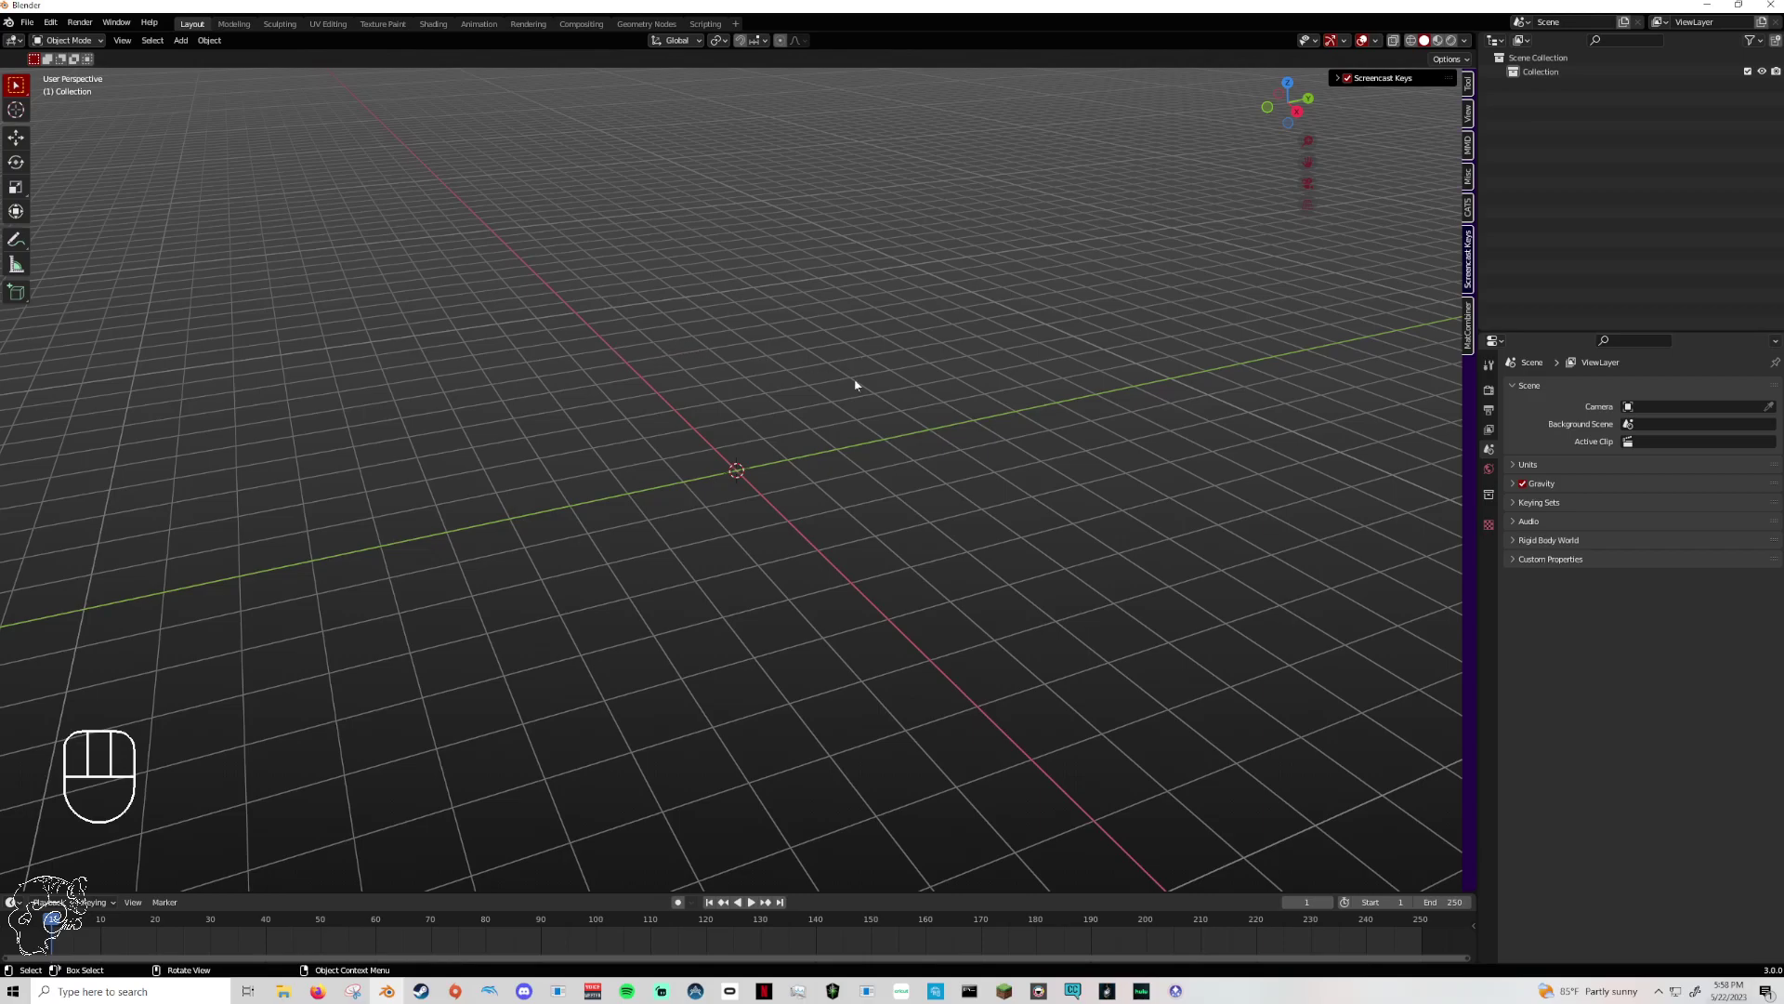
{"action": "left_click", "coordinate": [737, 382]}
{"action": "right_click", "coordinate": [810, 387]}
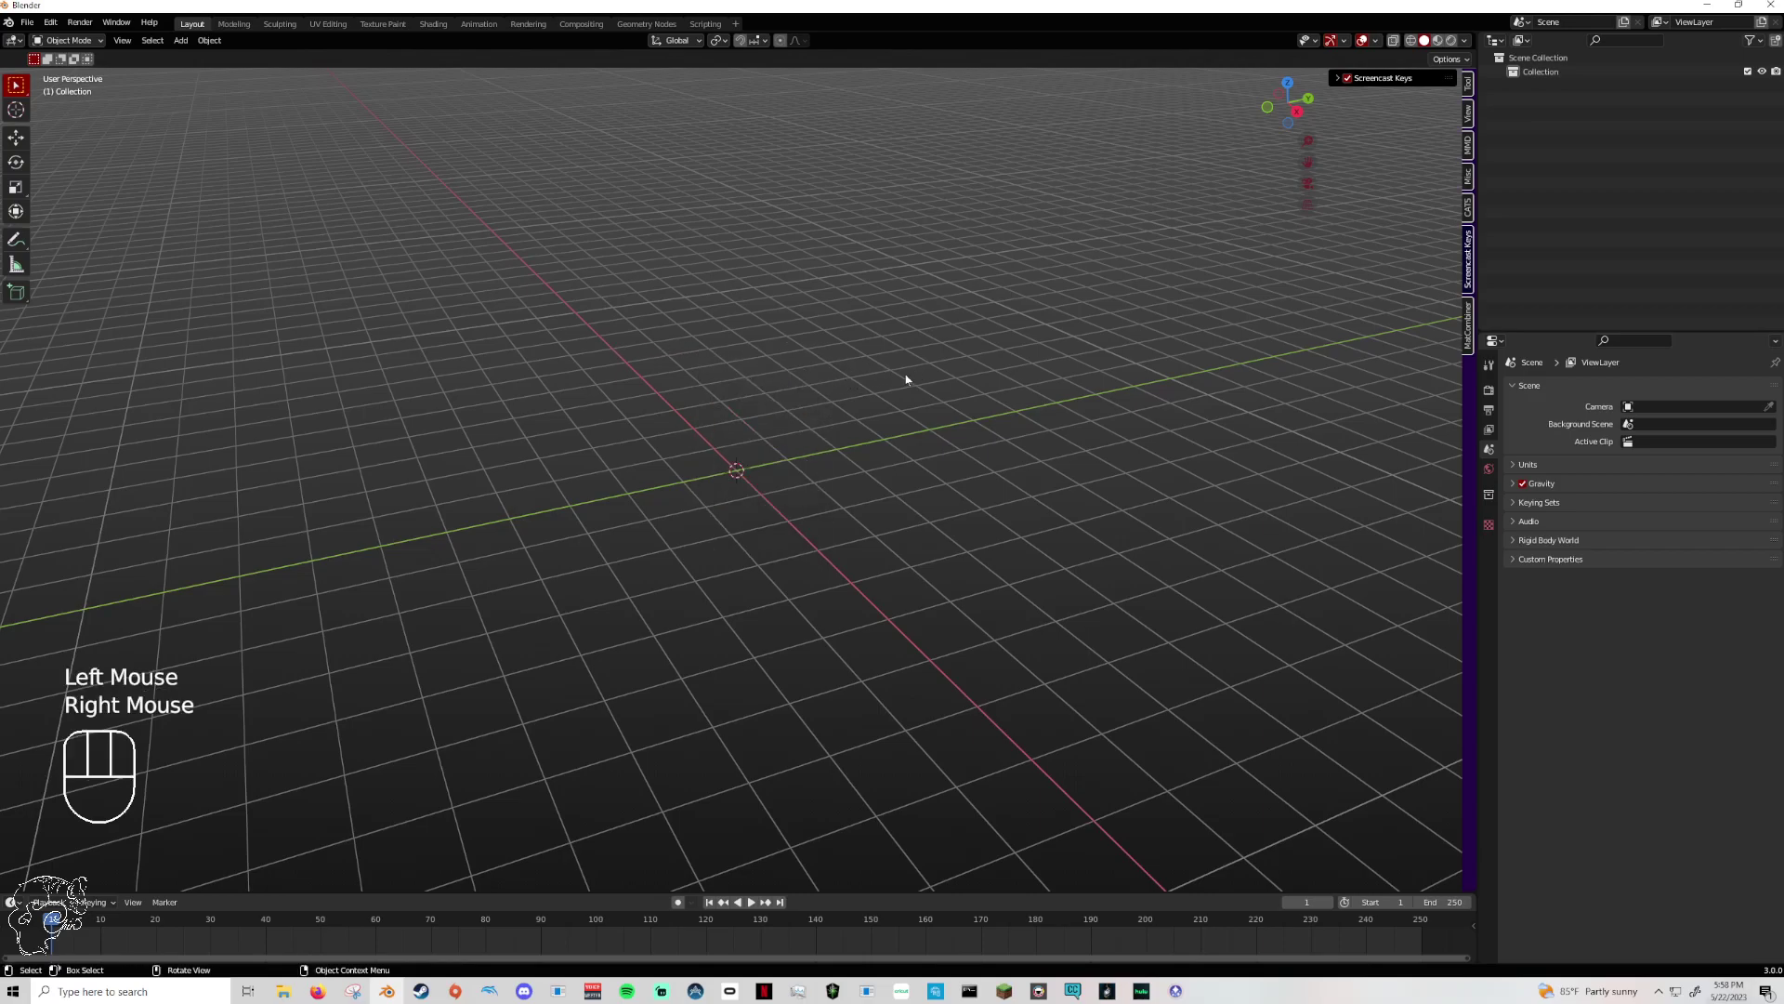
{"action": "left_click", "coordinate": [880, 371], "text": "shift"}
{"action": "left_click", "coordinate": [852, 374]}
- Orbit around the empty scene and zoom in and out on the world origin
{"action": "middle_click_drag", "start_coordinate": [852, 375], "coordinate": [778, 346]}
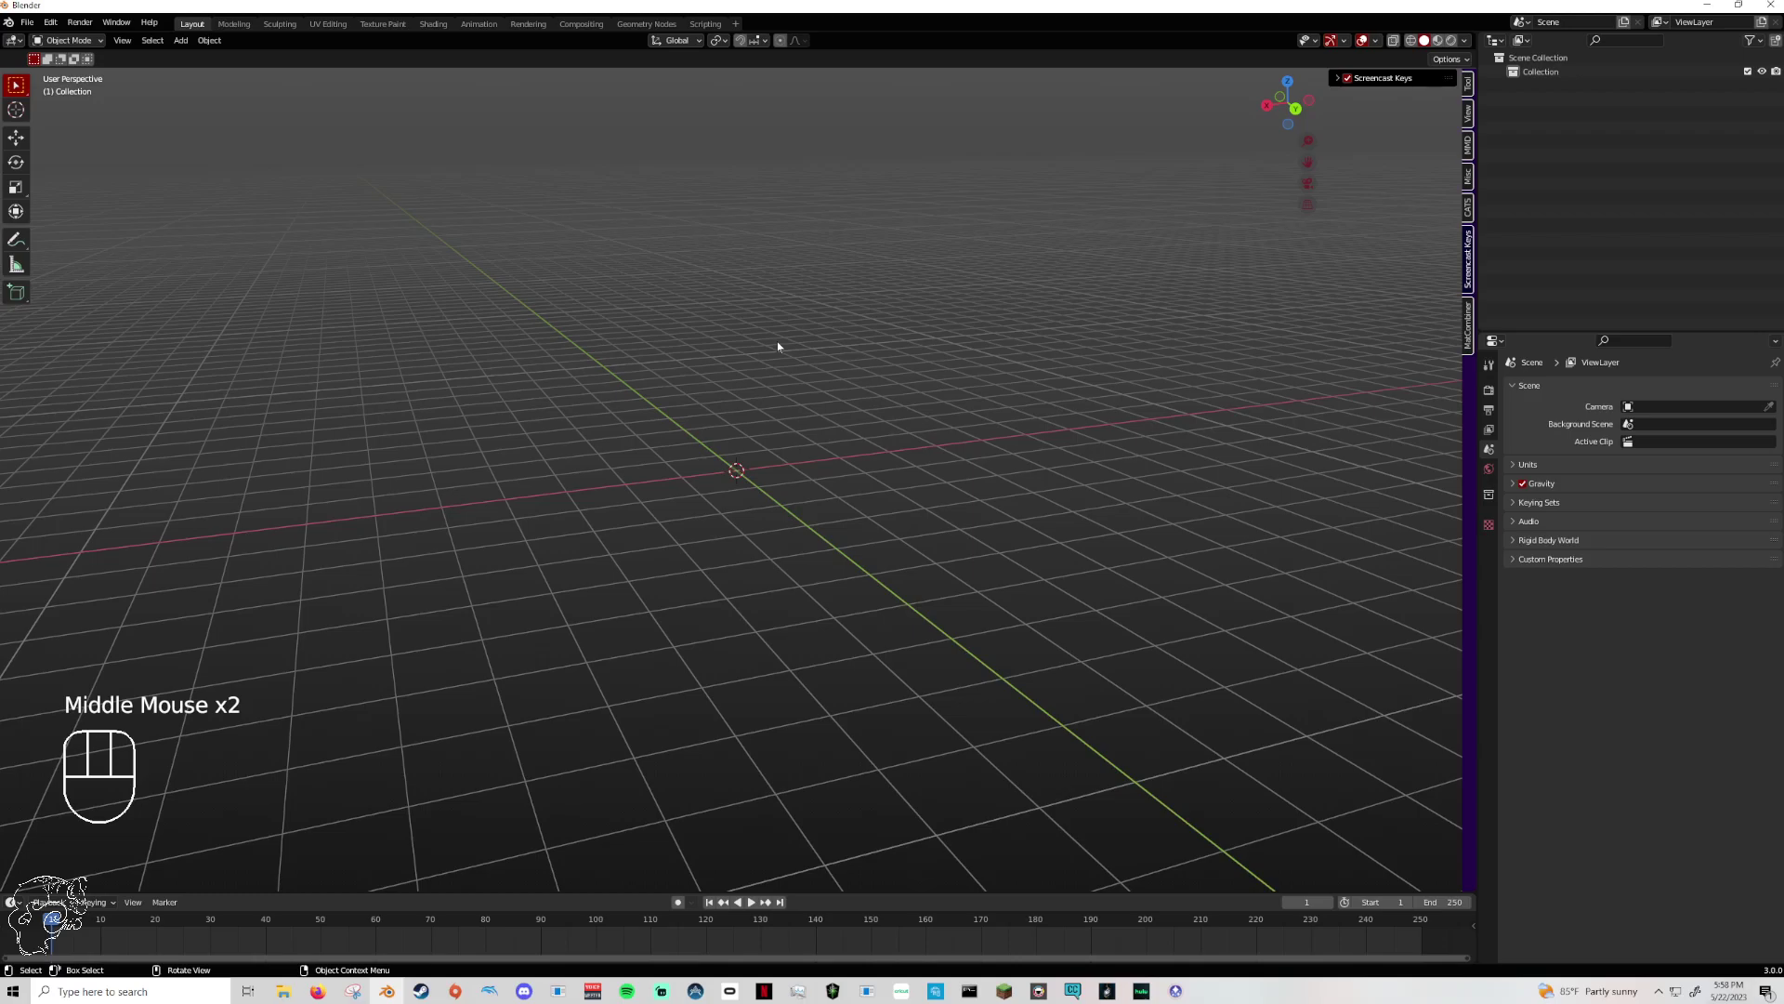
{"action": "middle_click_drag", "start_coordinate": [797, 311], "coordinate": [766, 364]}
{"action": "scroll", "coordinate": [766, 370], "scroll_direction": "up", "scroll_amount": 3}
{"action": "scroll", "coordinate": [767, 369], "scroll_direction": "down", "scroll_amount": 2}
{"action": "scroll", "coordinate": [767, 370], "scroll_direction": "up", "scroll_amount": 4}
{"action": "scroll", "coordinate": [766, 370], "scroll_direction": "down", "scroll_amount": 2}
{"action": "scroll", "coordinate": [767, 370], "scroll_direction": "down", "scroll_amount": 1}
{"action": "middle_click_drag", "start_coordinate": [767, 369], "coordinate": [775, 331]}
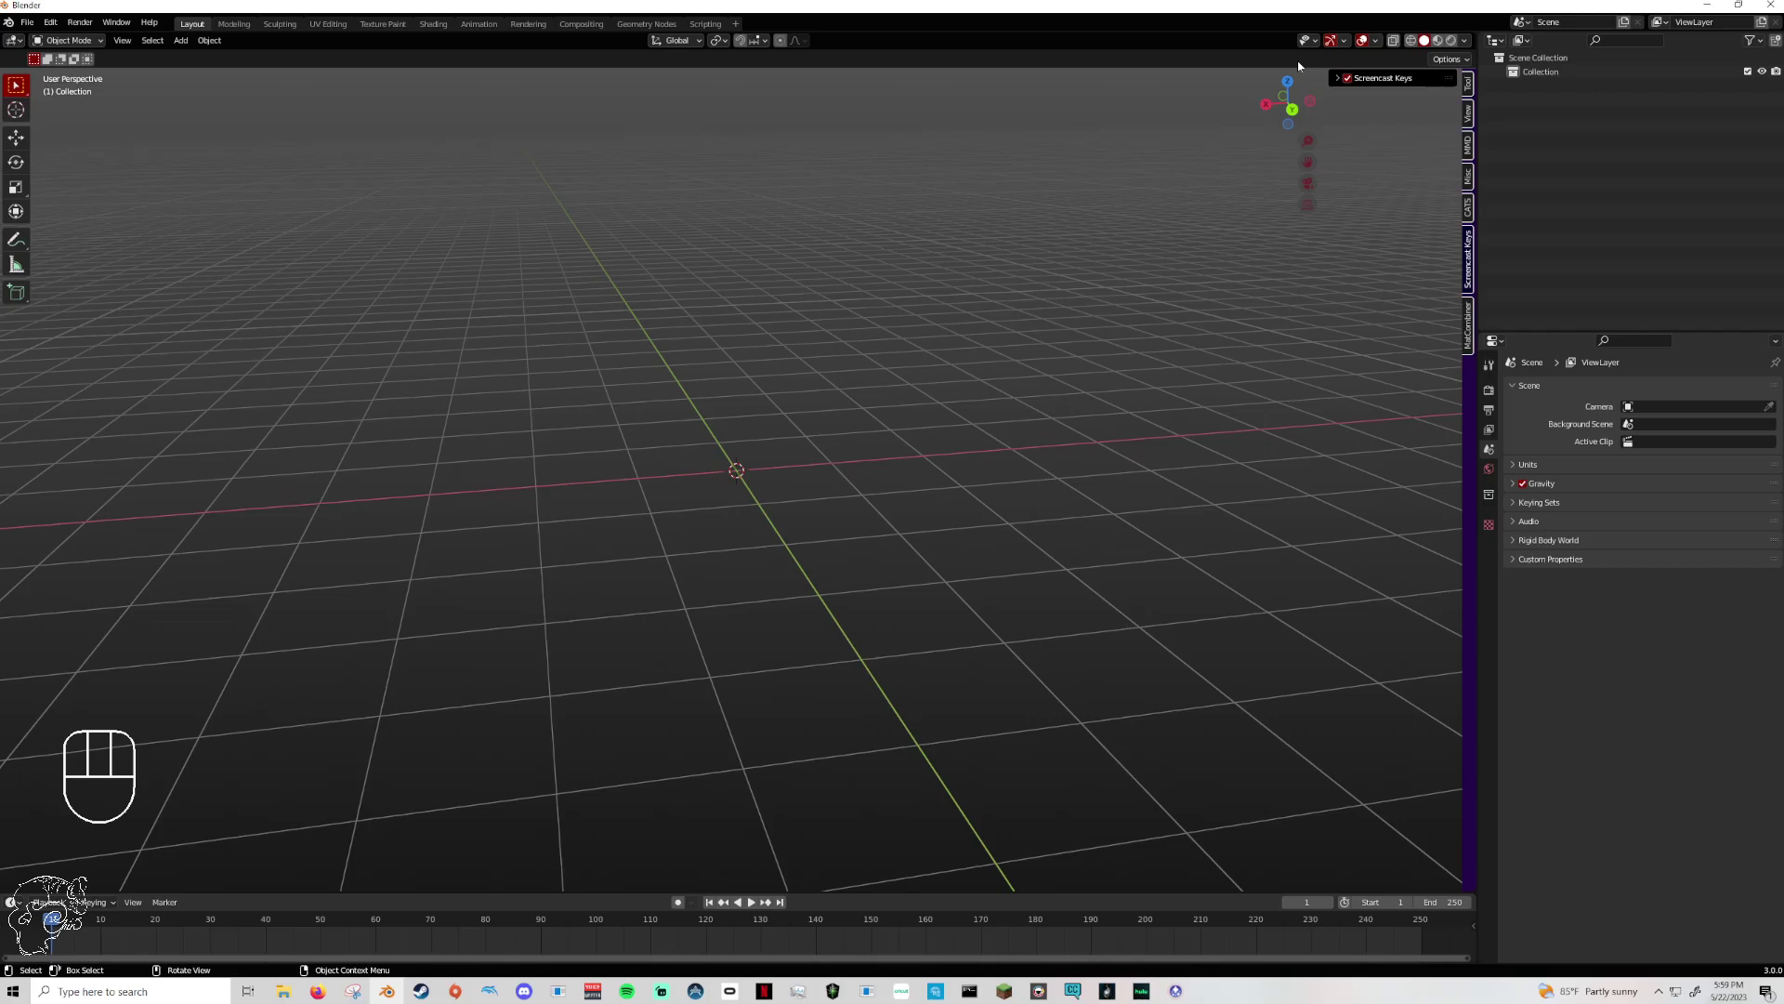
- View the empty scene in the front and right orthographic views, orbiting back to perspective between the two rounds
{"action": "key", "text": "1"}
{"action": "key", "text": "2"}
{"action": "key", "text": "3"}
{"action": "key", "text": "1"}
{"action": "key", "text": "KP_1"}
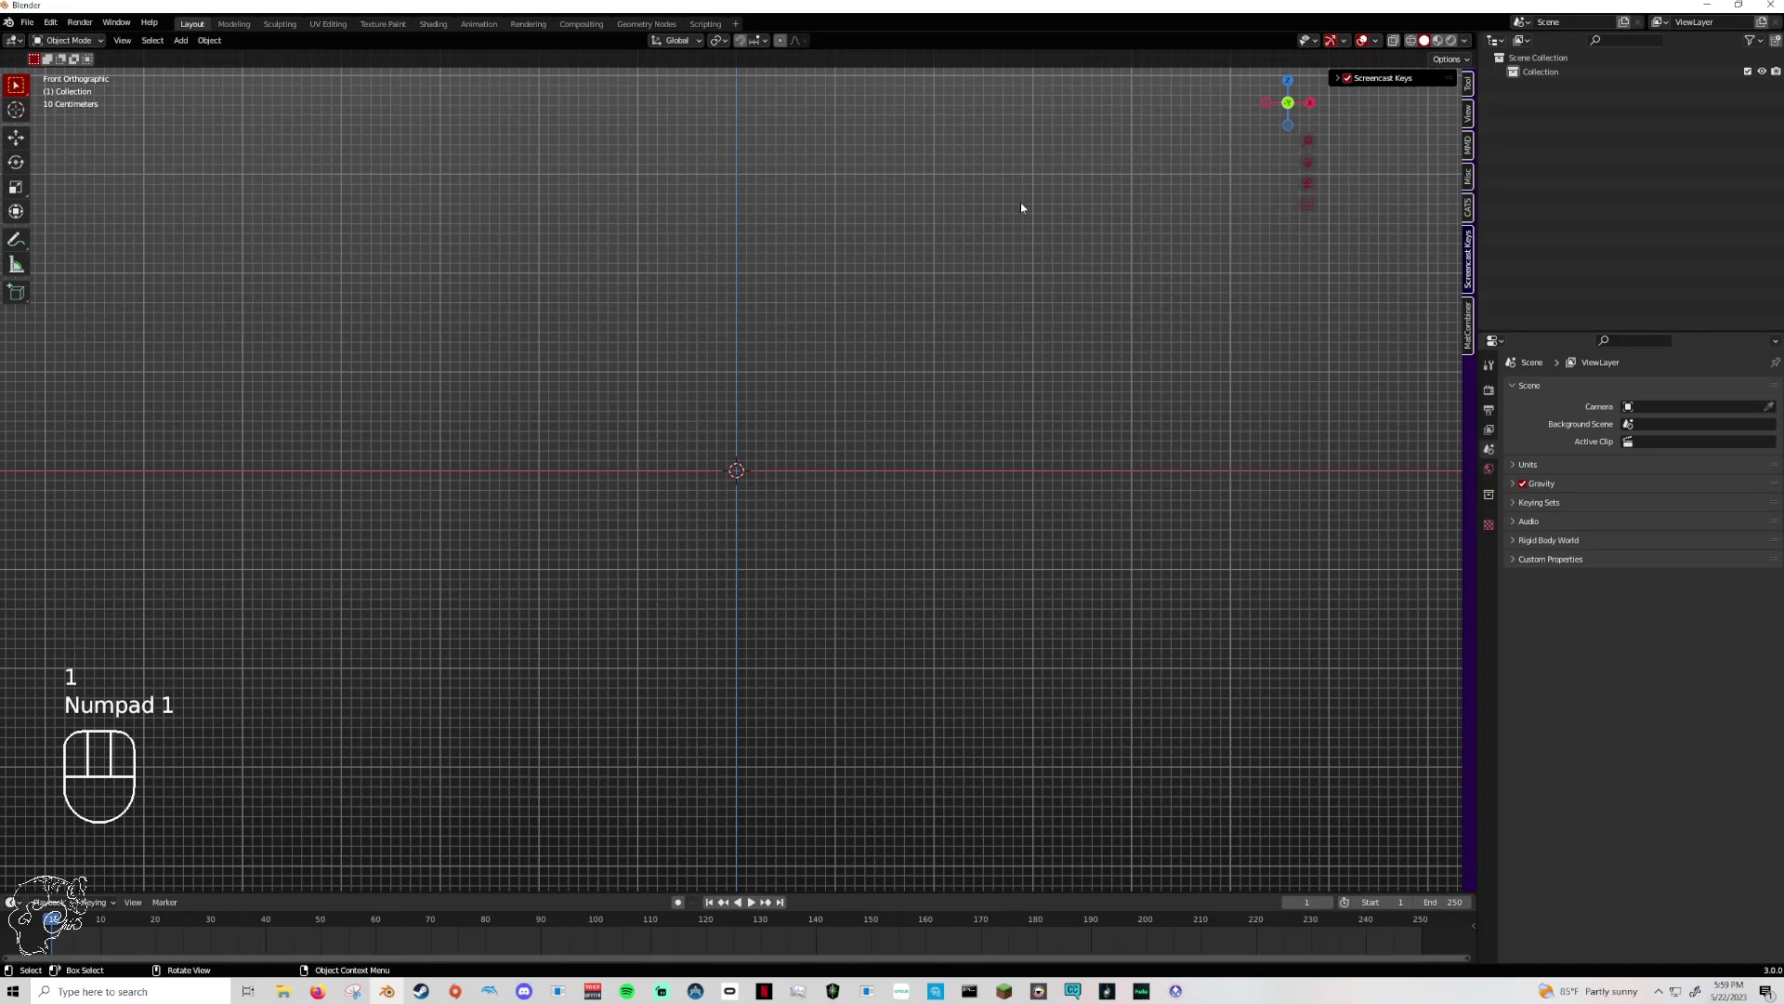
{"action": "key", "text": "KP_2"}
{"action": "key", "text": "KP_3"}
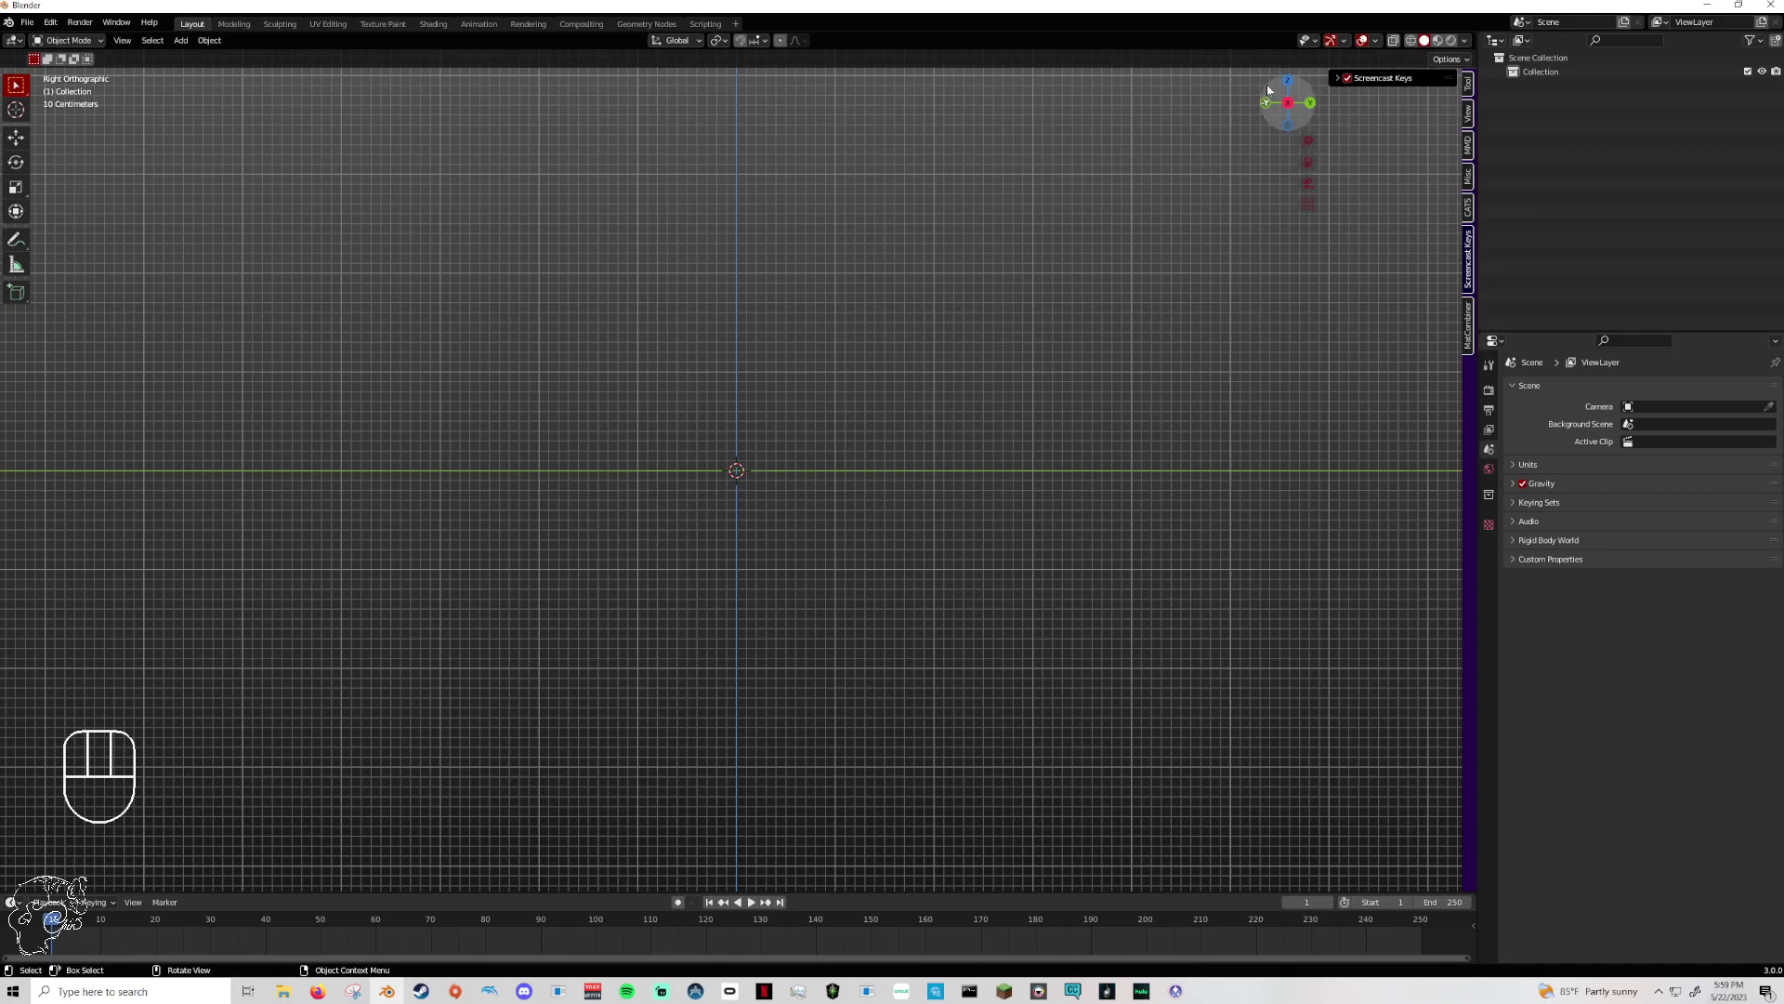
{"action": "middle_click_drag", "start_coordinate": [1073, 319], "coordinate": [932, 379]}
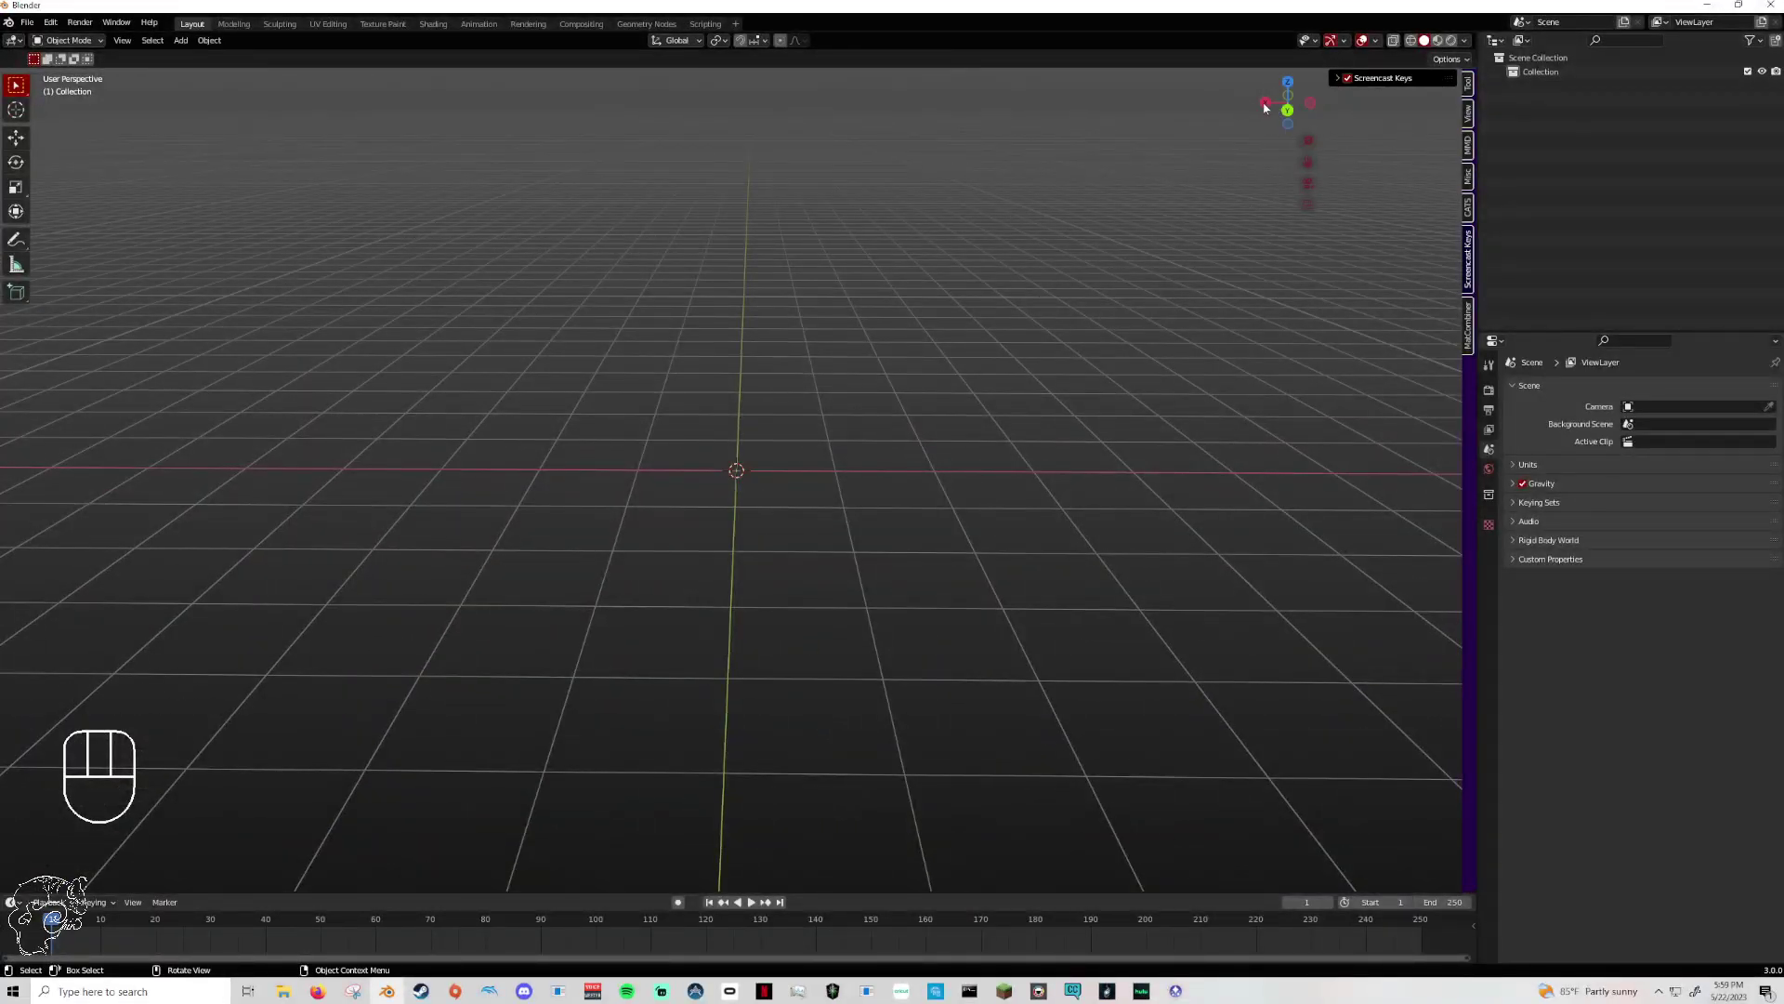
{"action": "mouse_move", "coordinate": [999, 237]}
{"action": "middle_mouse_down"}
{"action": "mouse_move", "coordinate": [951, 238]}
{"action": "mouse_move", "coordinate": [988, 251]}
{"action": "middle_mouse_up"}
{"action": "key", "text": "KP_1"}
{"action": "key", "text": "KP_2"}
{"action": "key", "text": "KP_3"}
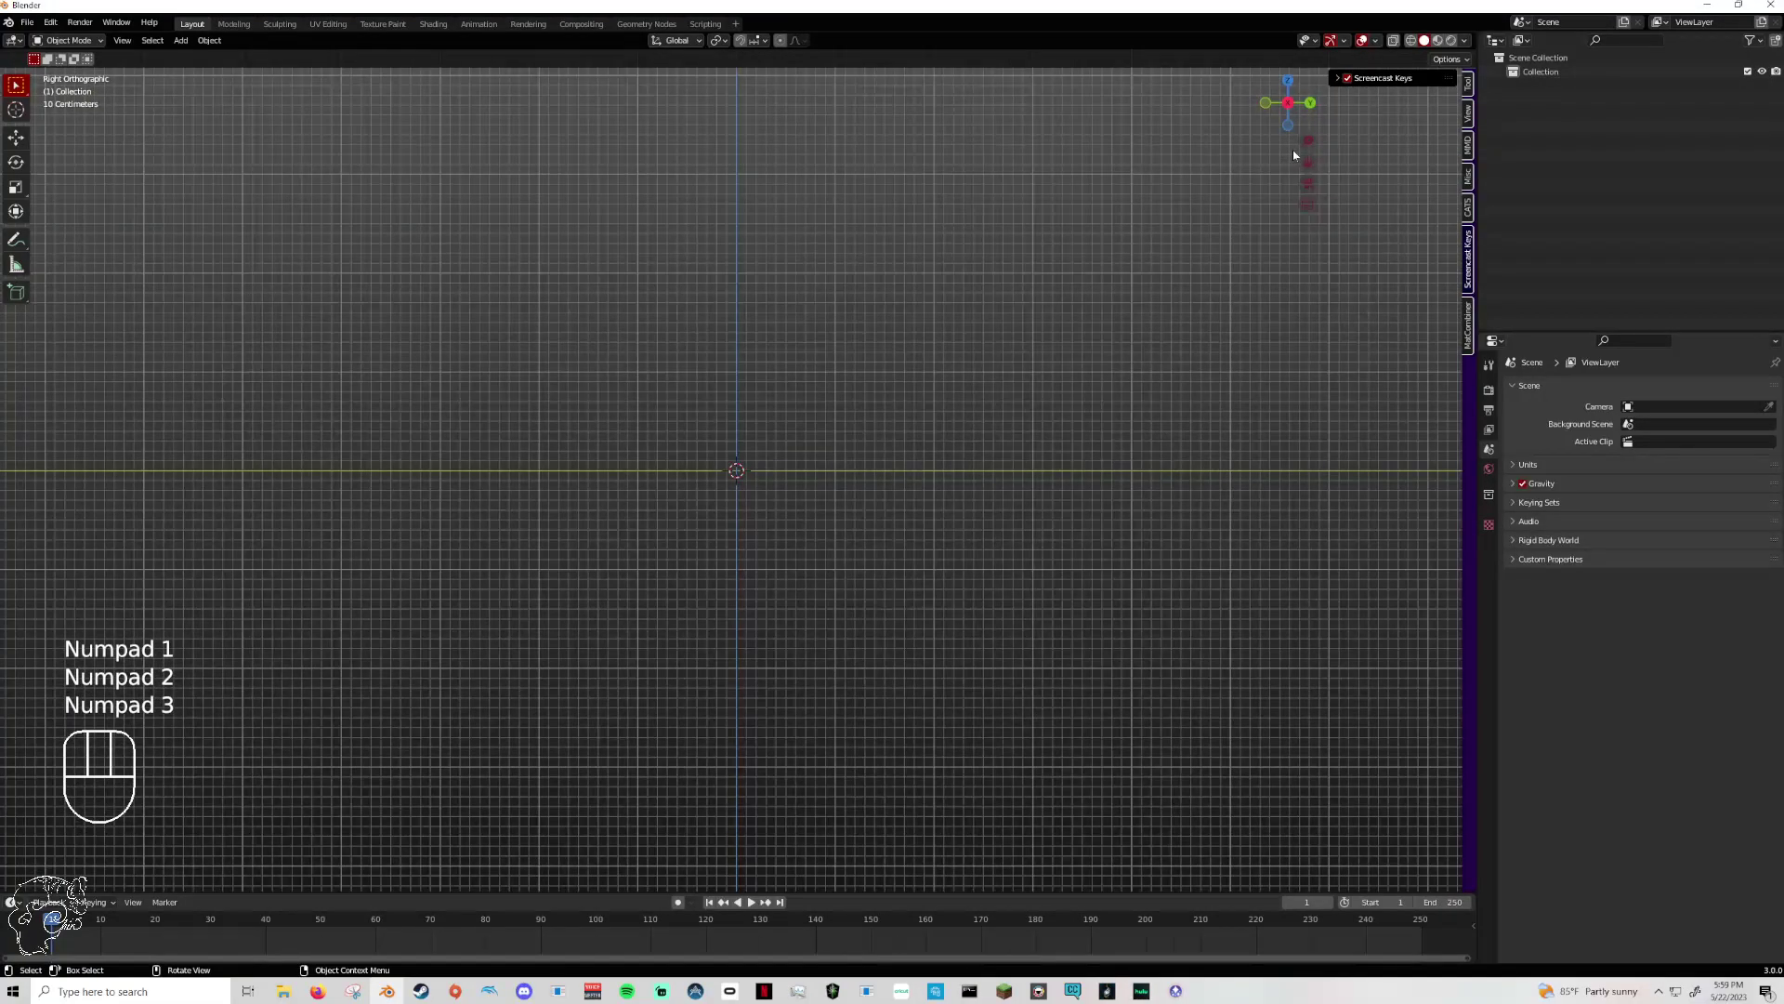
- View the scene along different axes with the navigation gizmo, orbit freely, and finish in the right orthographic view
{"action": "left_click", "coordinate": [1288, 102]}
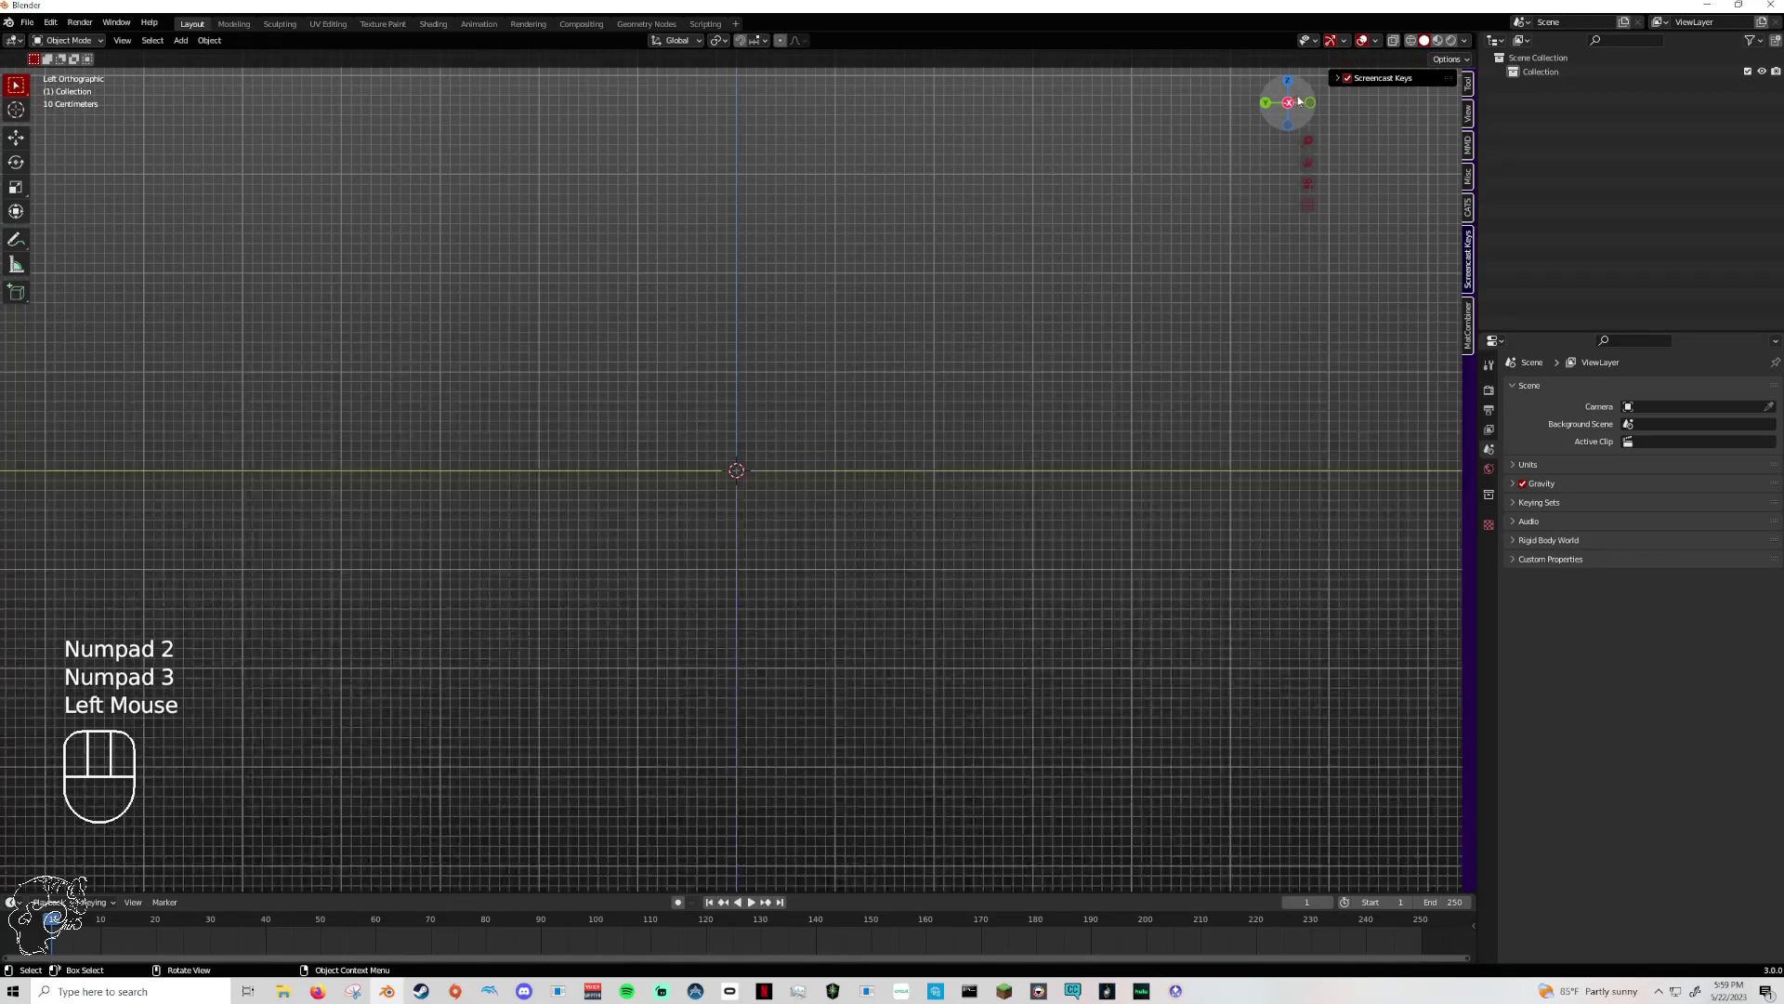
{"action": "left_click", "coordinate": [1288, 83]}
{"action": "left_click", "coordinate": [1307, 103]}
{"action": "left_click", "coordinate": [1264, 106]}
{"action": "middle_click_drag", "start_coordinate": [953, 347], "coordinate": [827, 373]}
{"action": "middle_click_drag", "start_coordinate": [827, 373], "coordinate": [1086, 263]}
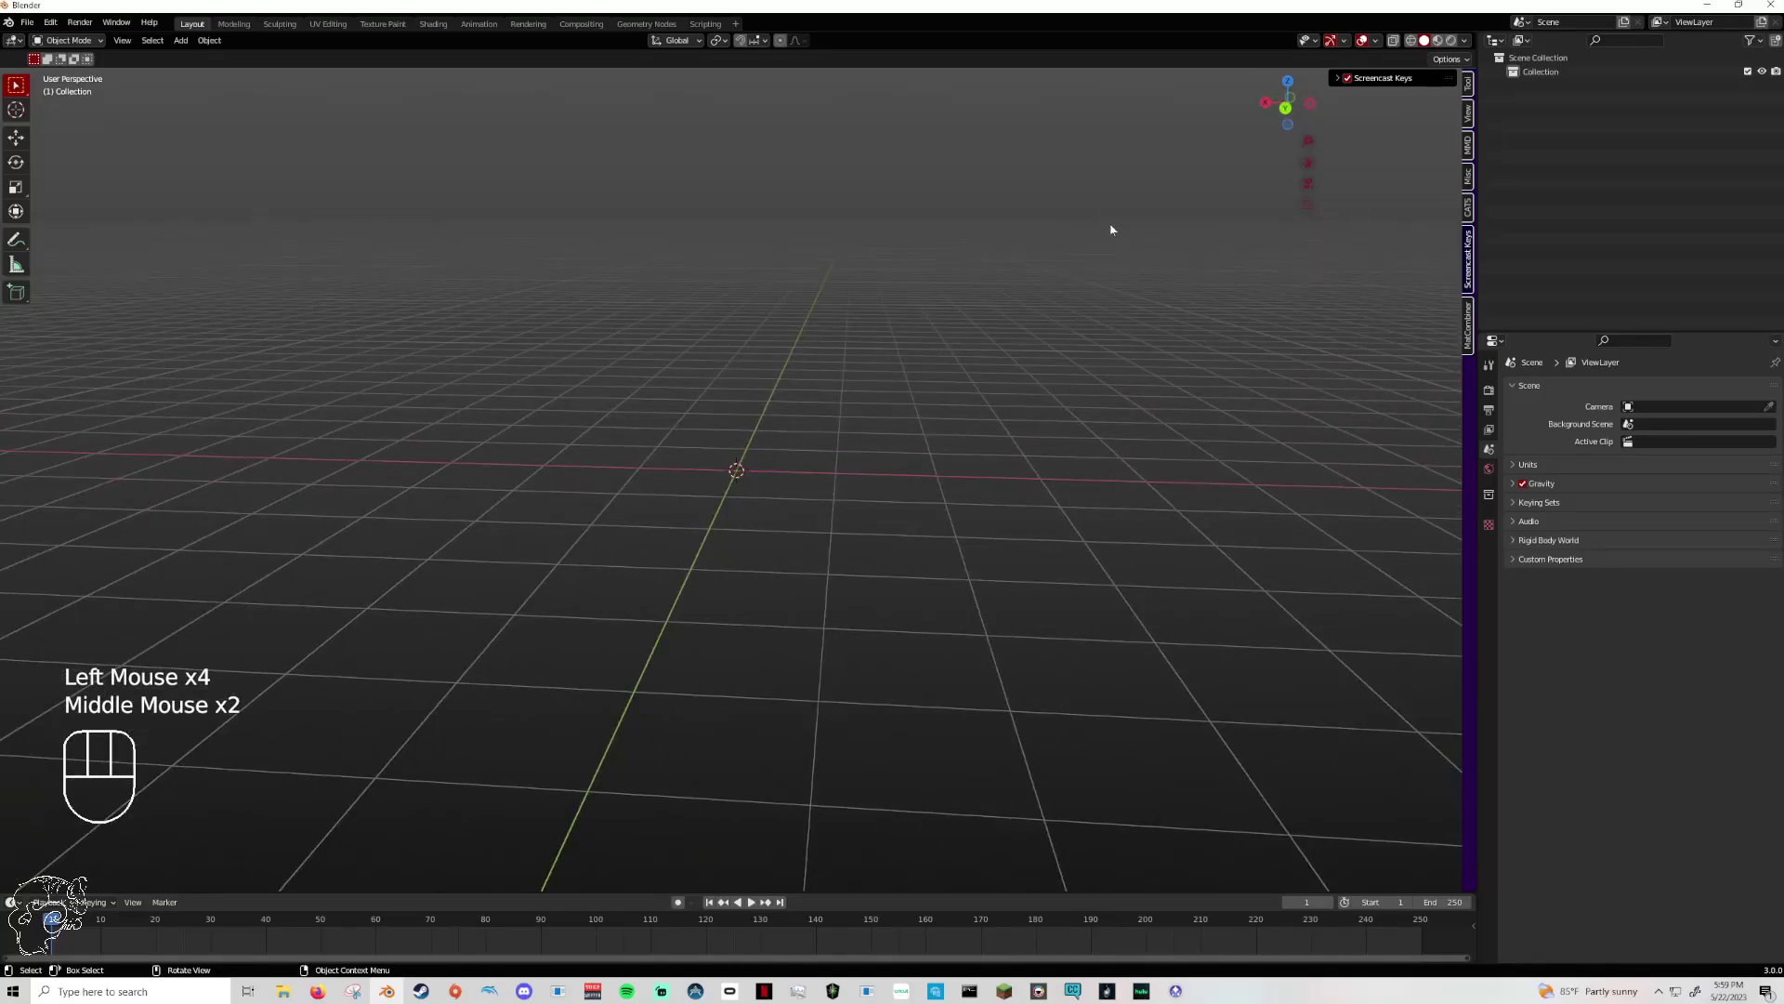
{"action": "middle_click_drag", "start_coordinate": [796, 282], "coordinate": [837, 346]}
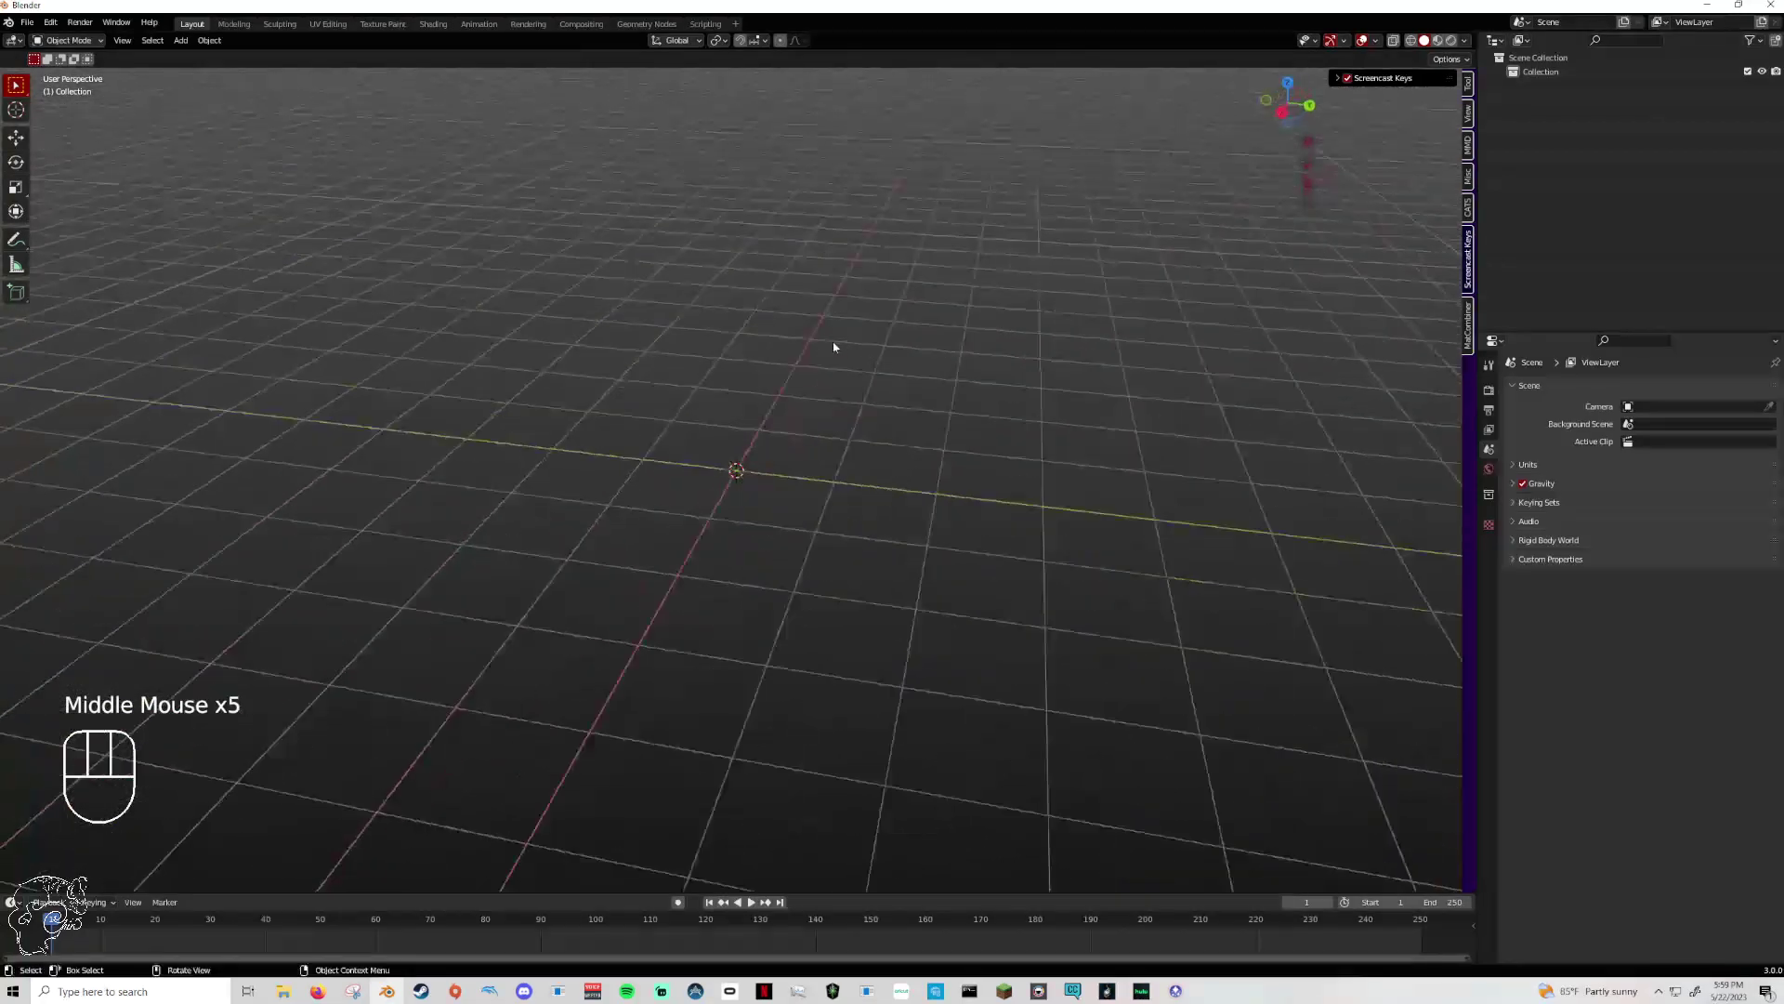
{"action": "scroll", "coordinate": [772, 355], "scroll_direction": "up", "scroll_amount": 3}
{"action": "left_click", "coordinate": [1283, 113]}
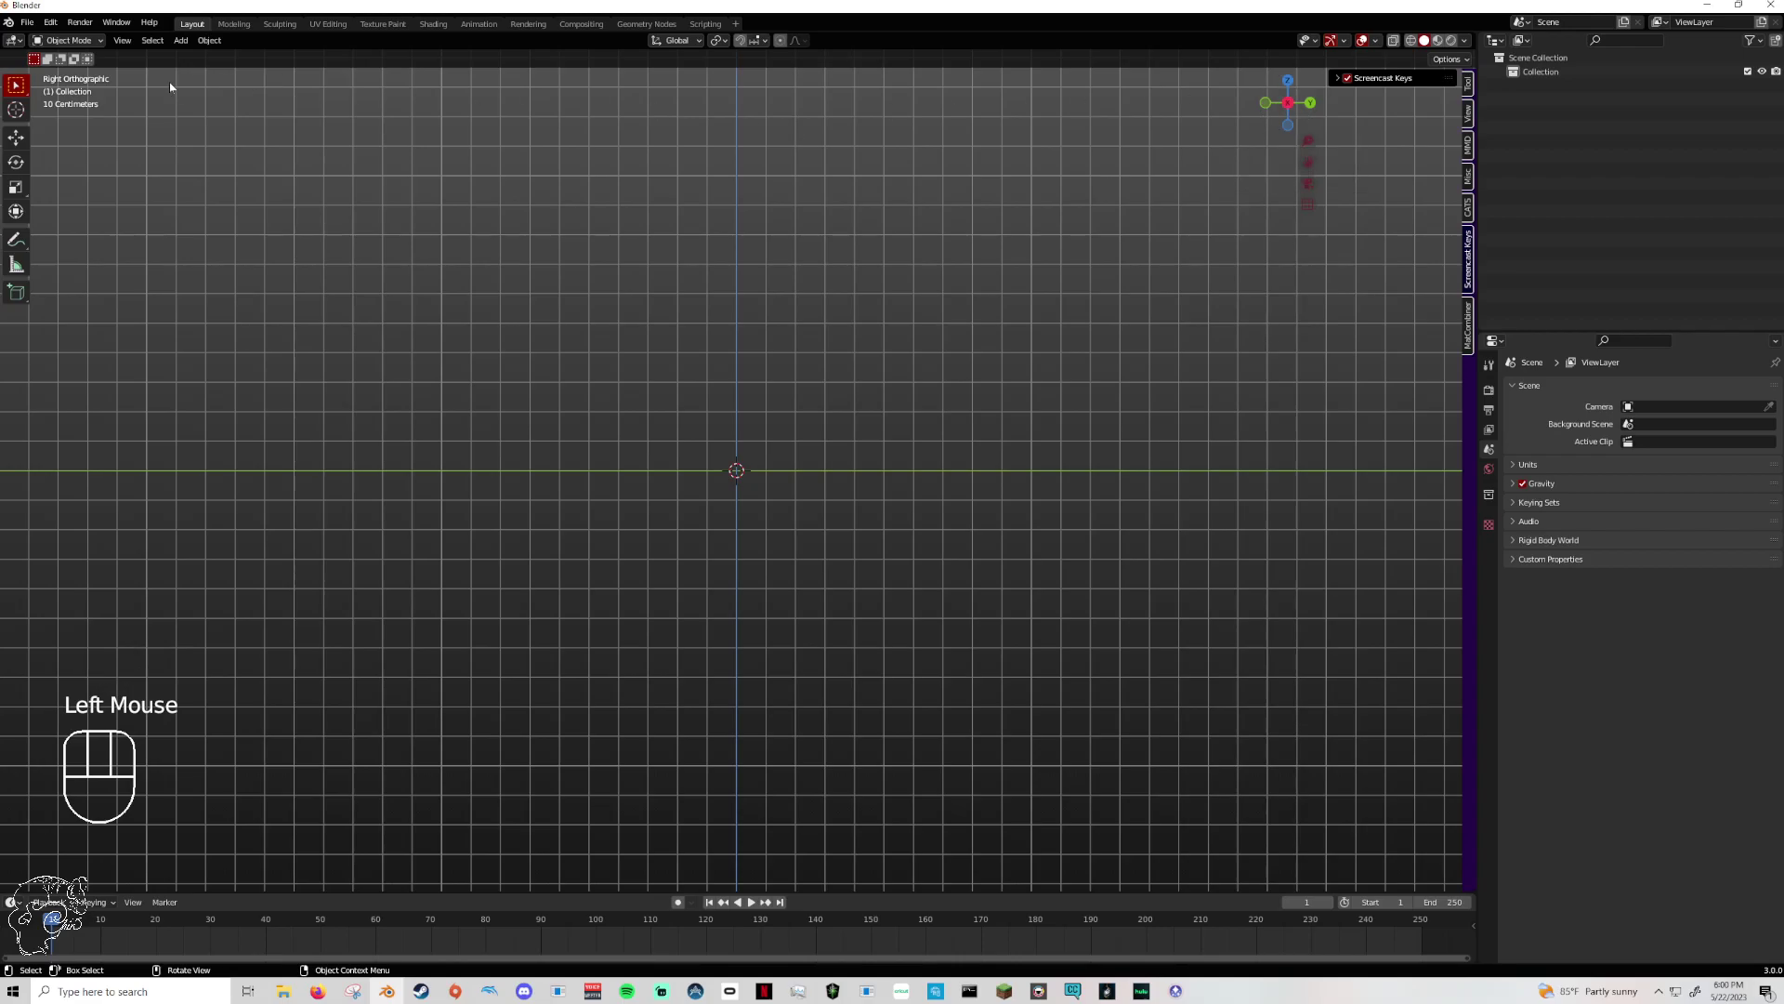
- Pan, zoom and orbit around the world origin, ending in perspective, and expand the Screencast Keys settings
{"action": "middle_click_drag", "start_coordinate": [797, 217], "coordinate": [707, 289], "text": "shift"}
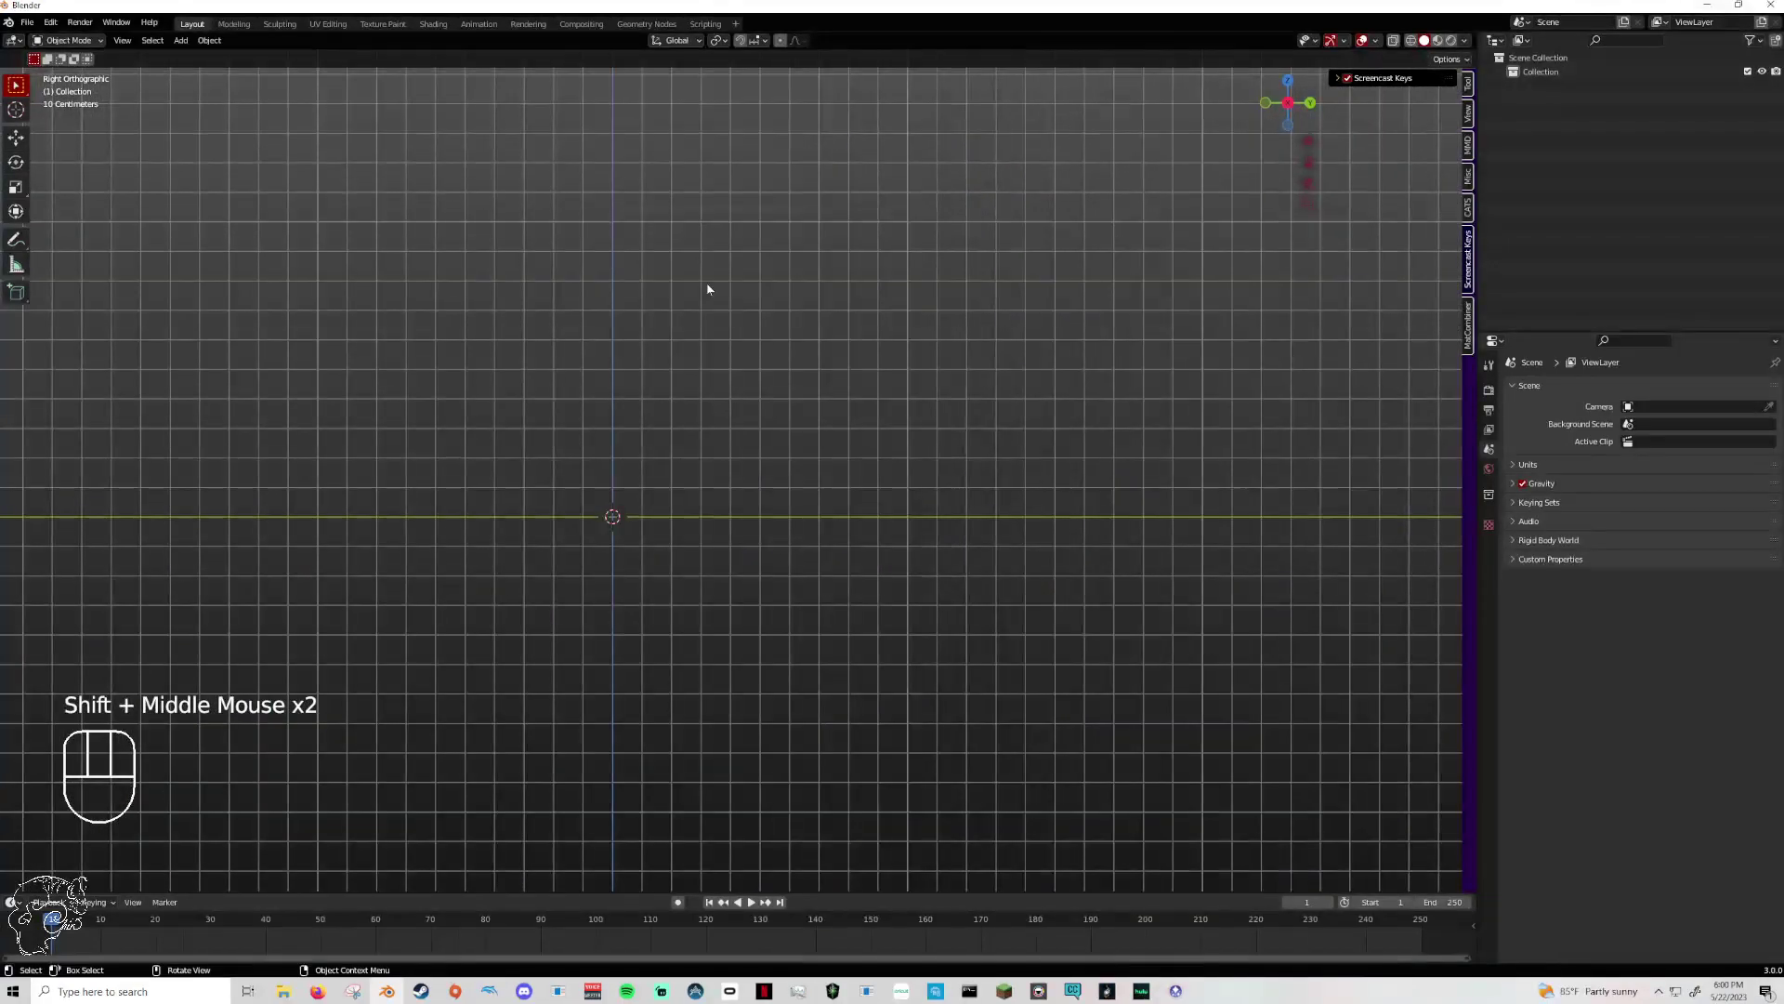
{"action": "scroll", "coordinate": [706, 286], "scroll_direction": "up", "scroll_amount": 2}
{"action": "scroll", "coordinate": [706, 286], "scroll_direction": "down", "scroll_amount": 1}
{"action": "scroll", "coordinate": [705, 286], "scroll_direction": "up", "scroll_amount": 1}
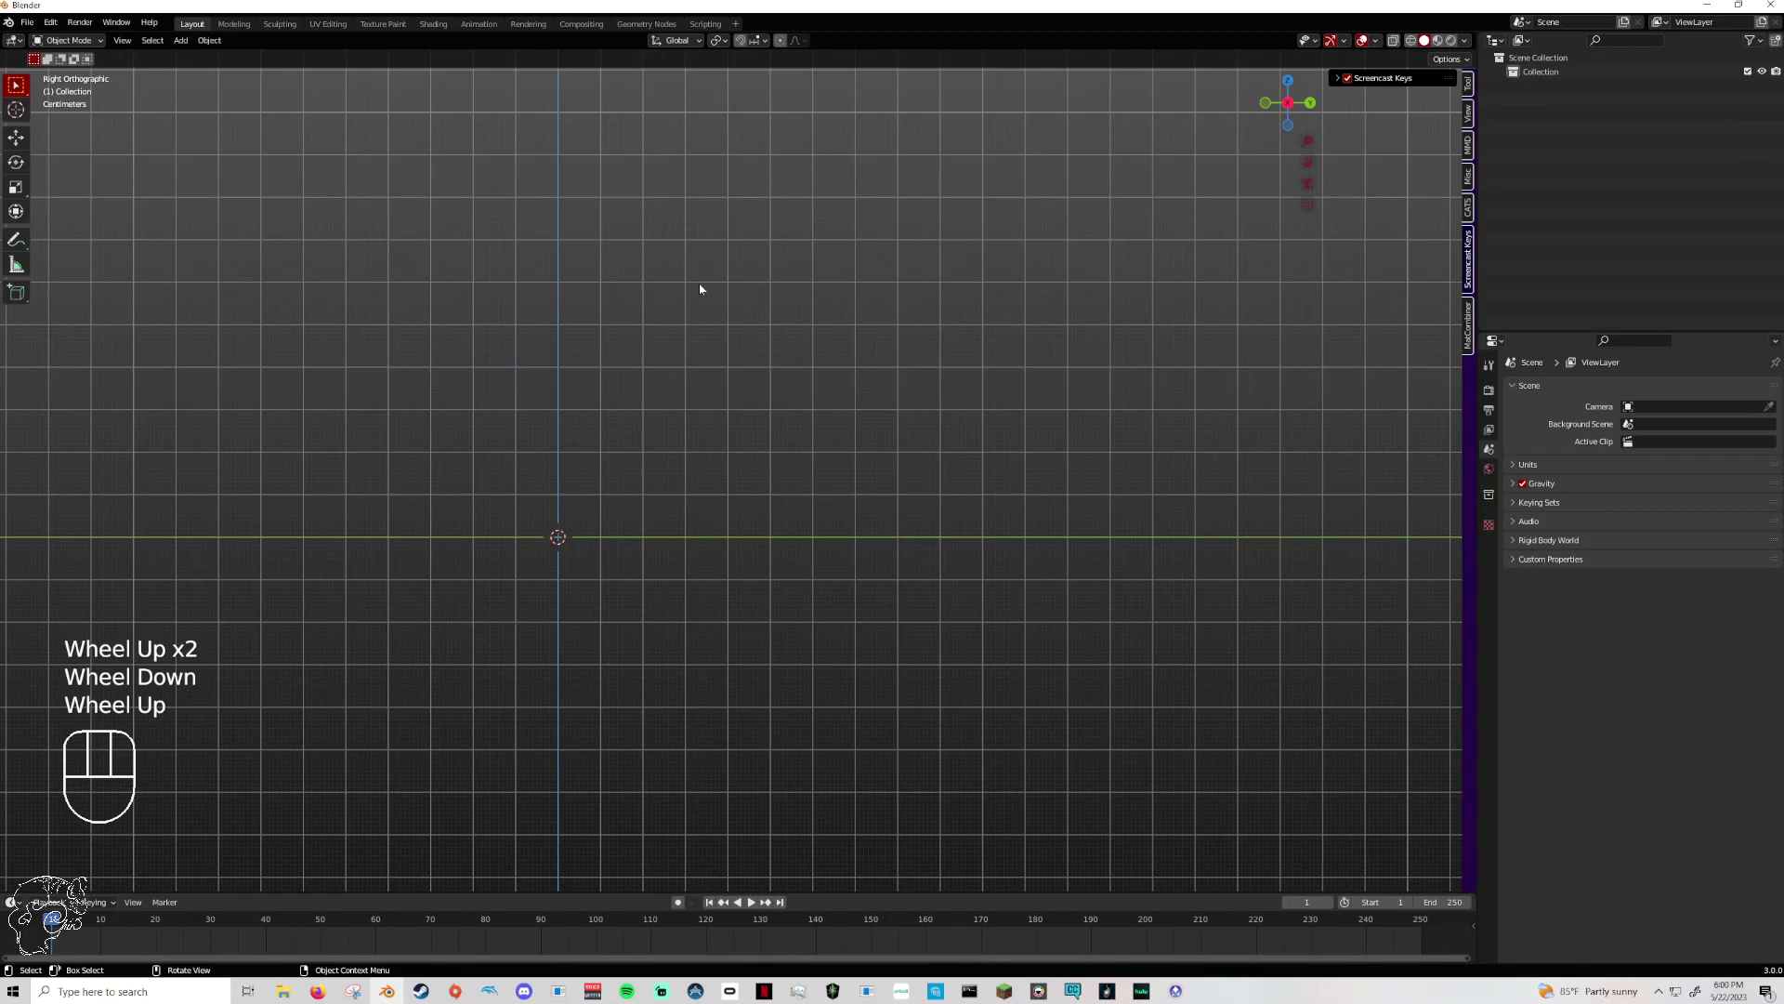
{"action": "scroll", "coordinate": [700, 288], "scroll_direction": "down", "scroll_amount": 1}
{"action": "scroll", "coordinate": [701, 288], "scroll_direction": "down", "scroll_amount": 1}
{"action": "middle_click_drag", "start_coordinate": [700, 288], "coordinate": [594, 299]}
{"action": "scroll", "coordinate": [757, 288], "scroll_direction": "down", "scroll_amount": 1}
{"action": "middle_click_drag", "start_coordinate": [757, 287], "coordinate": [621, 433], "text": "shift"}
{"action": "left_click", "coordinate": [1339, 78]}
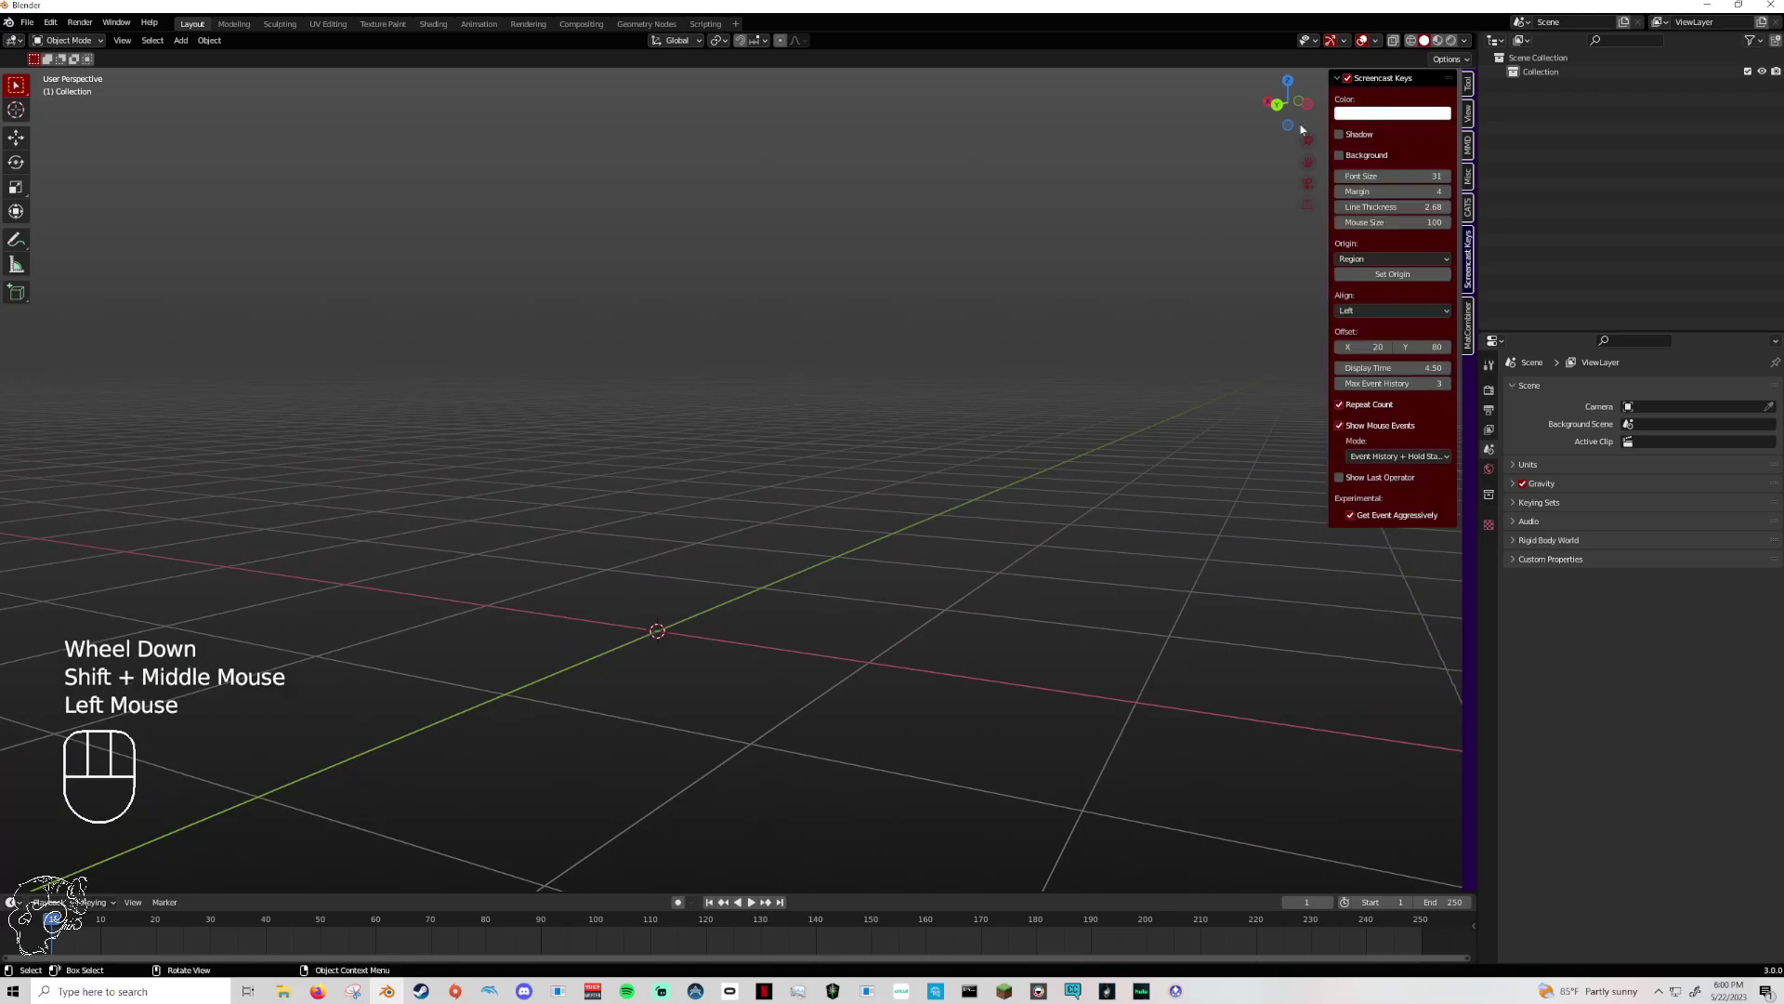
- Switch to the browser, close its downloads library window and search the web for "cats blender plugin" in a new tab
{"action": "mouse_move", "coordinate": [313, 992]}
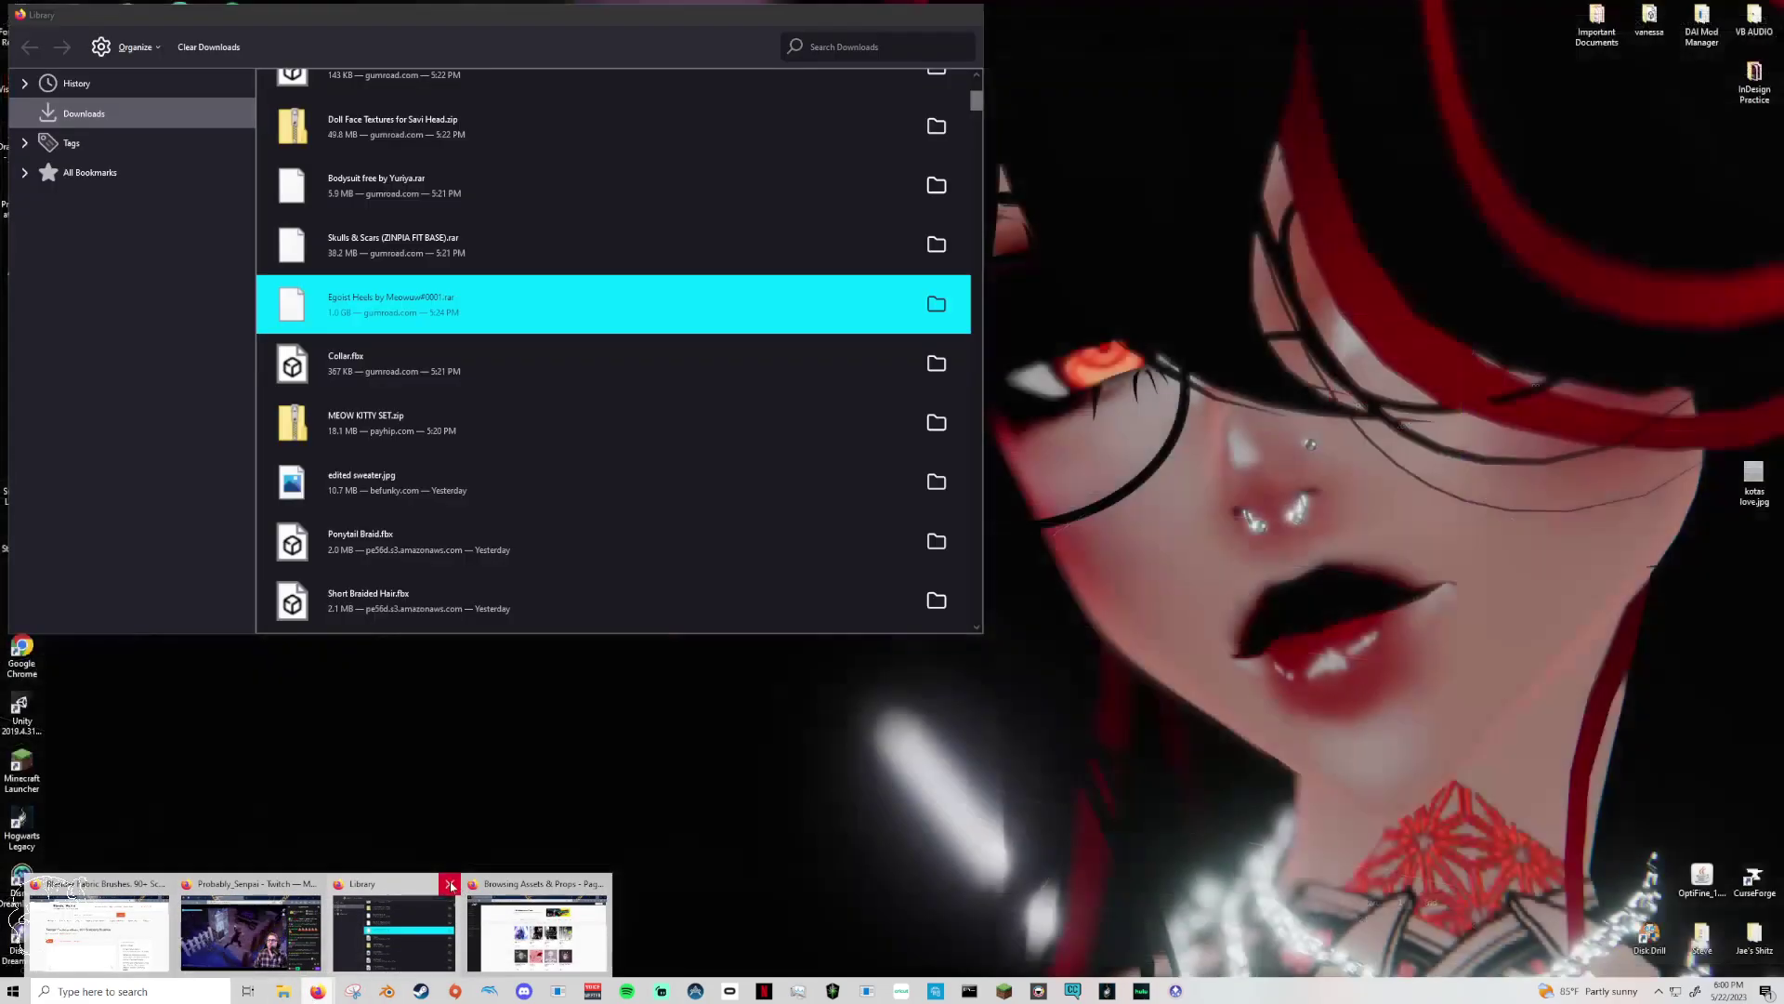
{"action": "left_click", "coordinate": [451, 885]}
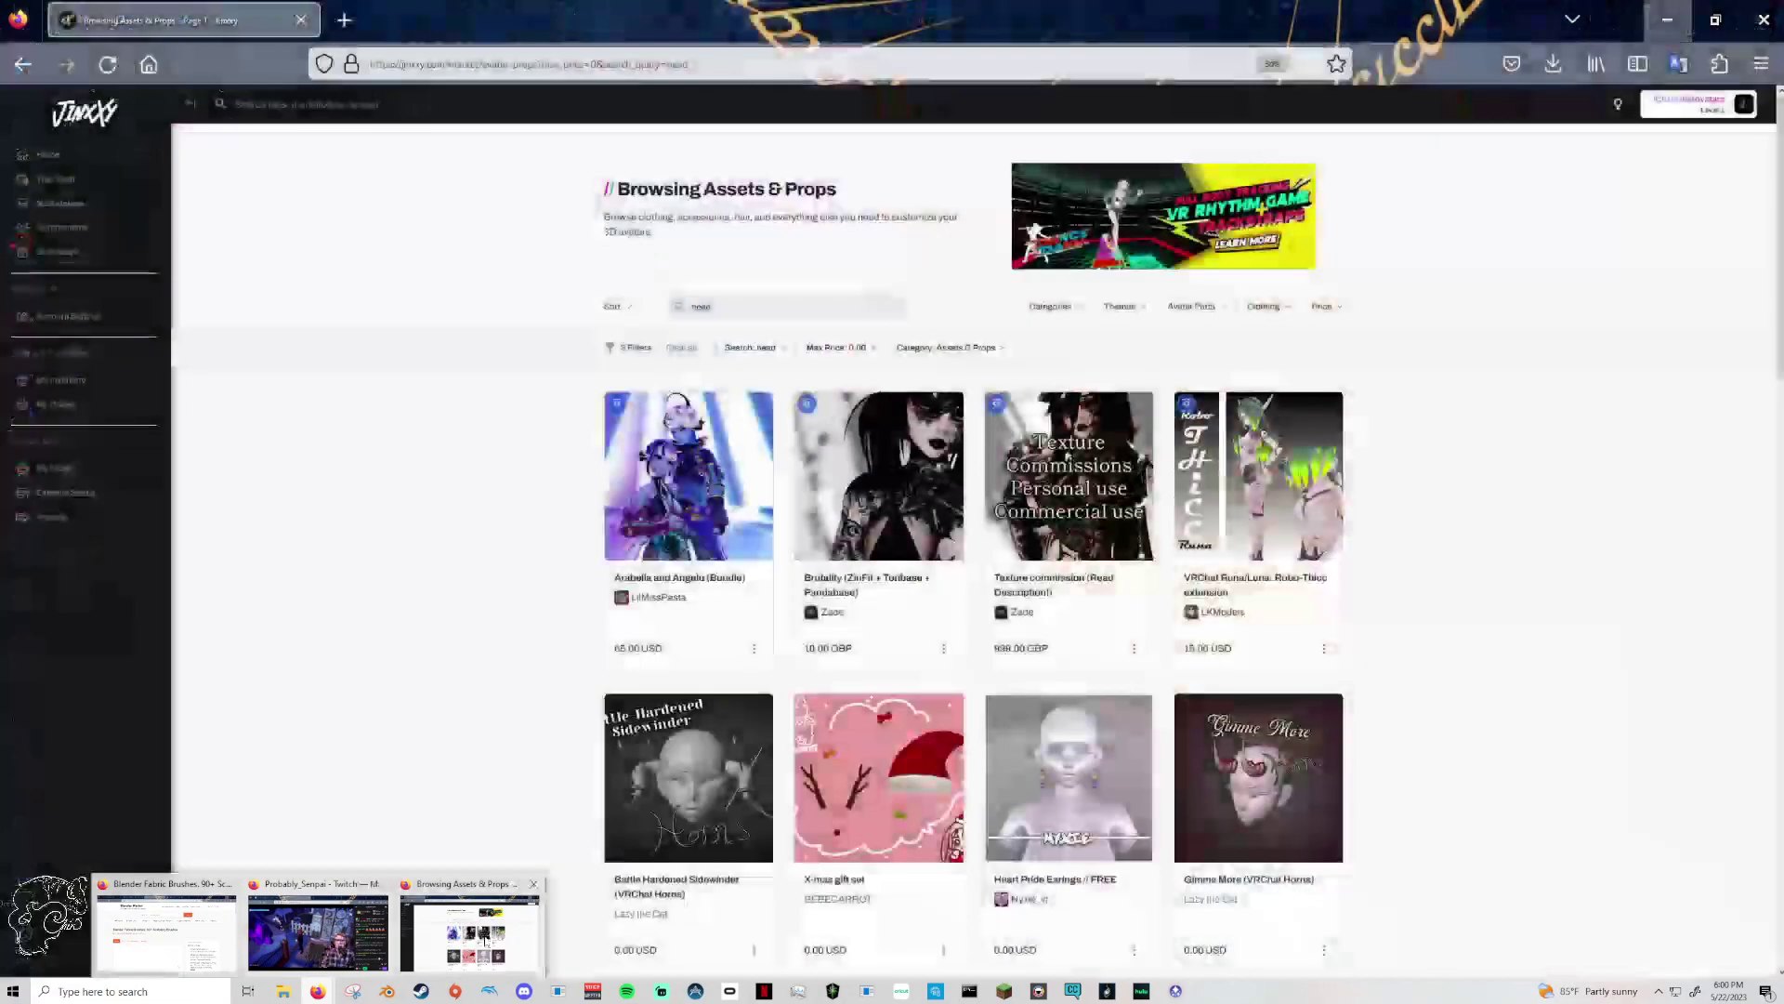
{"action": "left_click", "coordinate": [484, 941]}
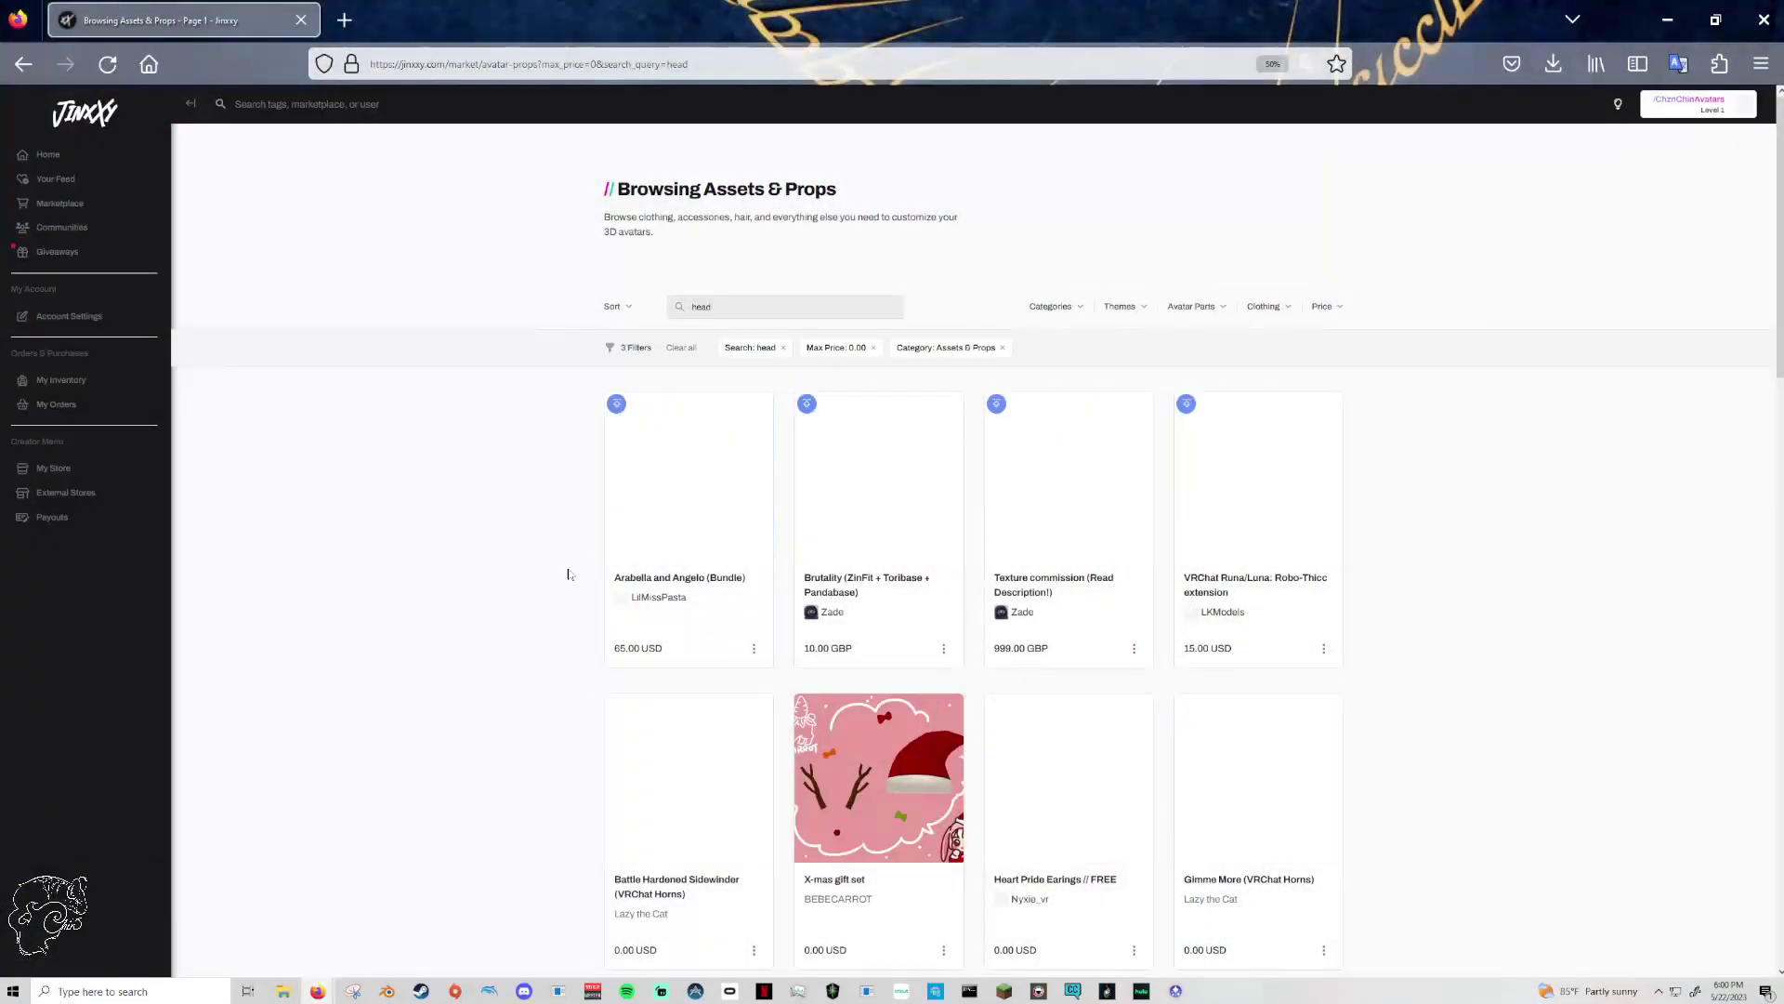
{"action": "left_click", "coordinate": [345, 19]}
{"action": "type", "text": "cats blend"}
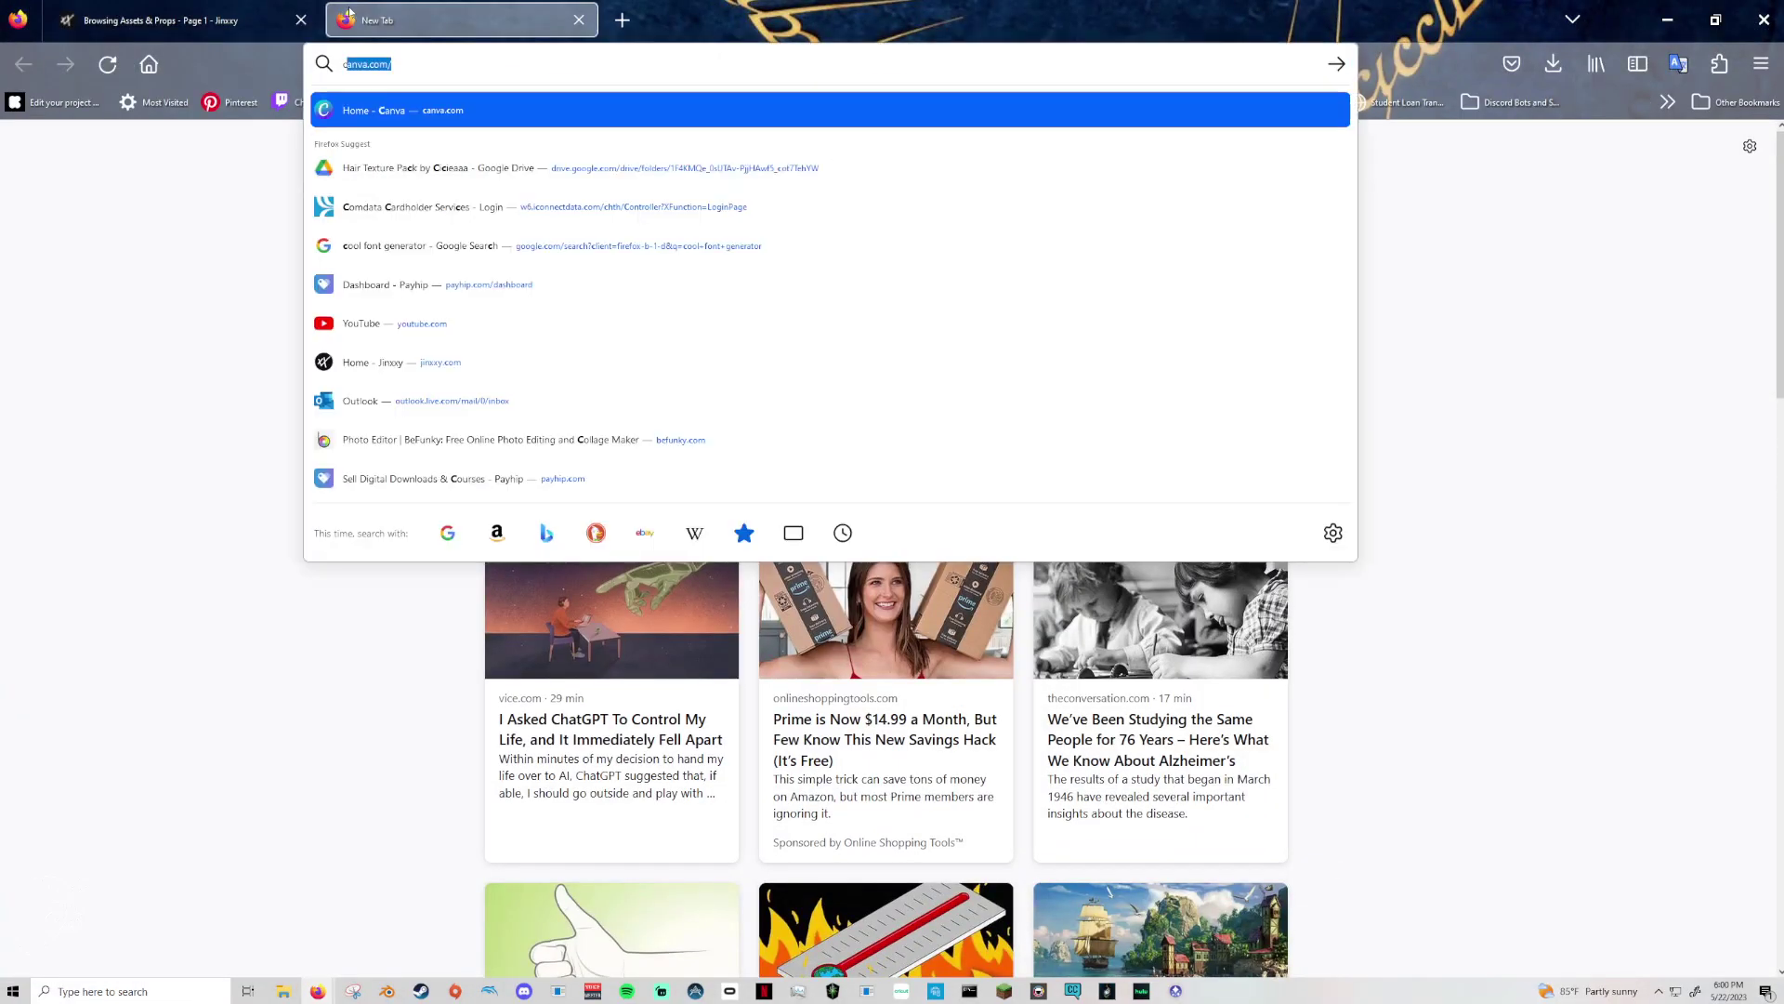
{"action": "type", "text": "er plugin"}
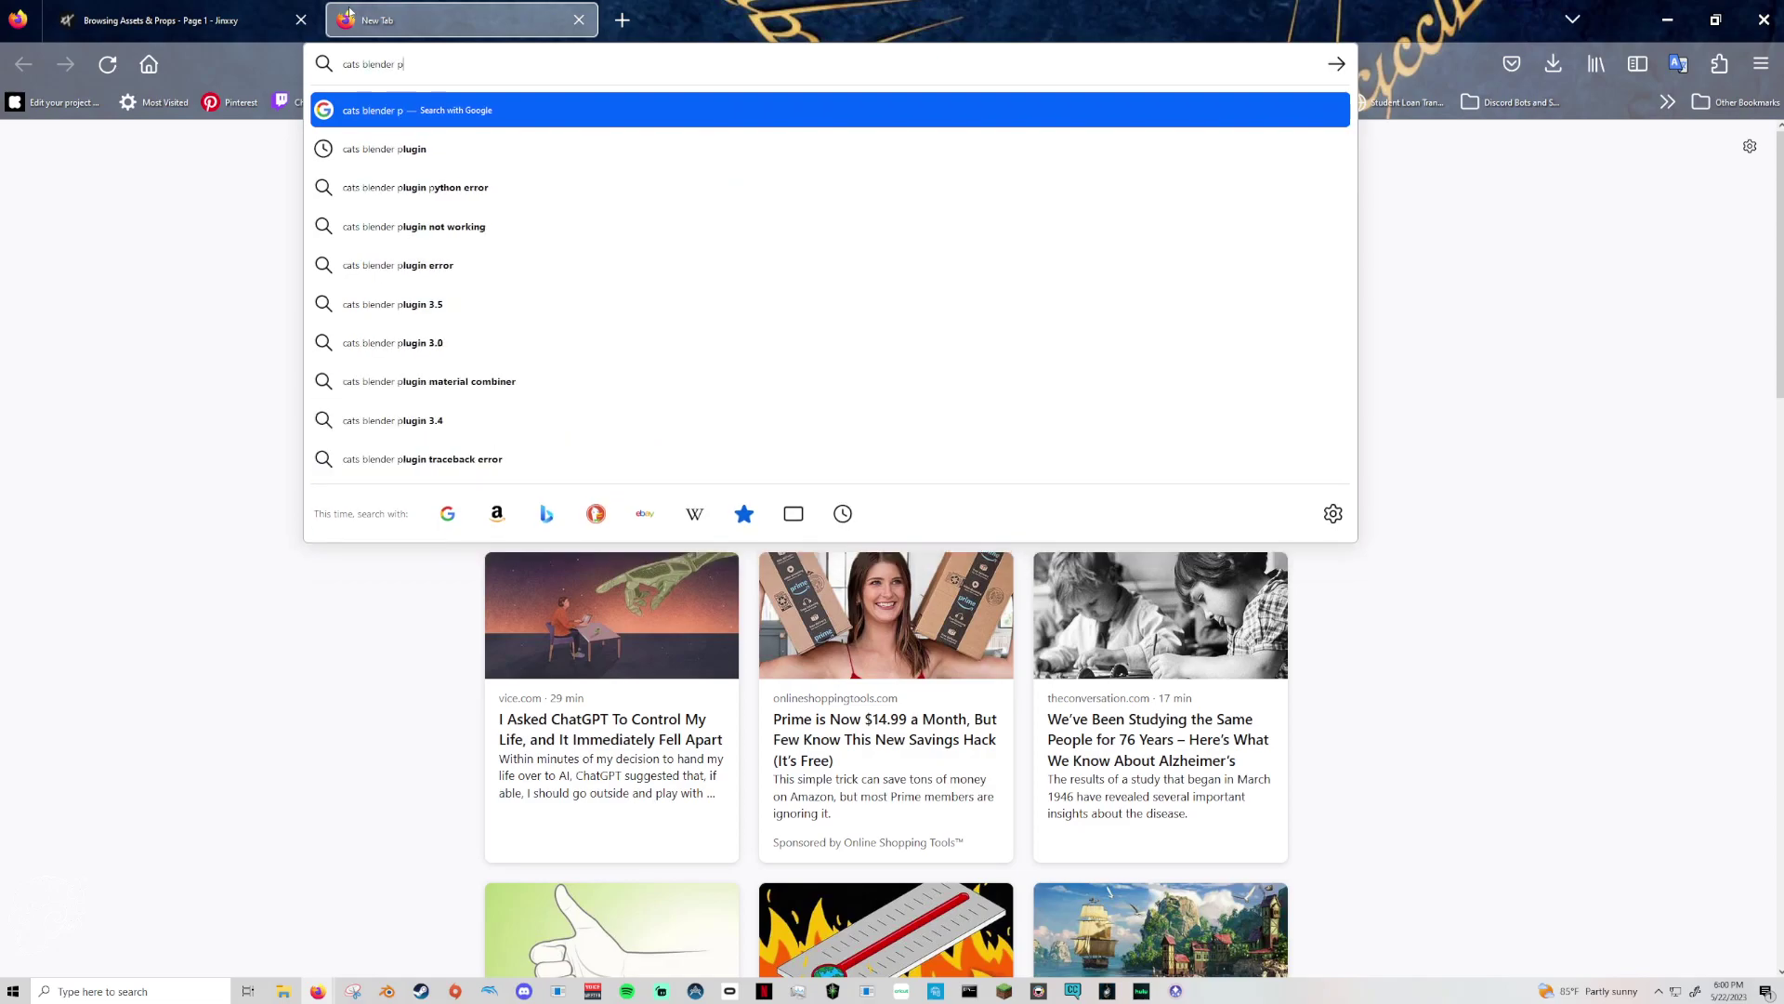
{"action": "key", "text": "Return"}
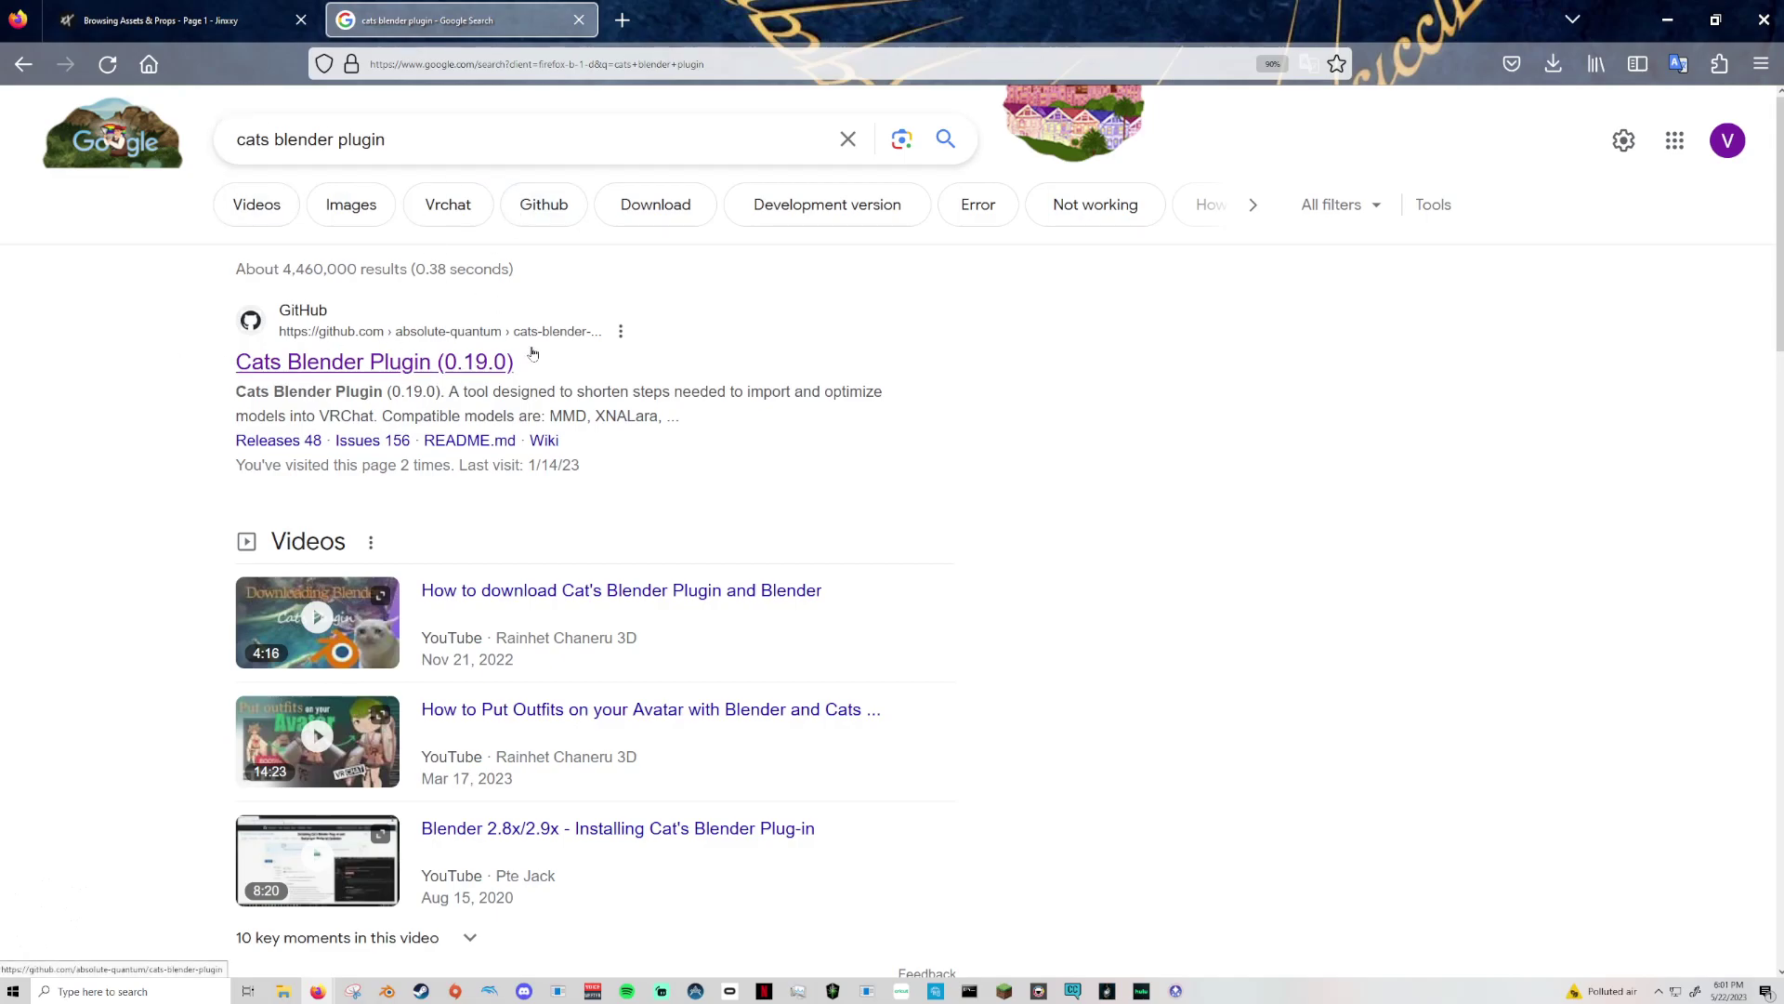
- Return to Blender, look over the add-ons list in Preferences, including Cats Blender Plugin, and close Preferences
{"action": "left_click", "coordinate": [1666, 18]}
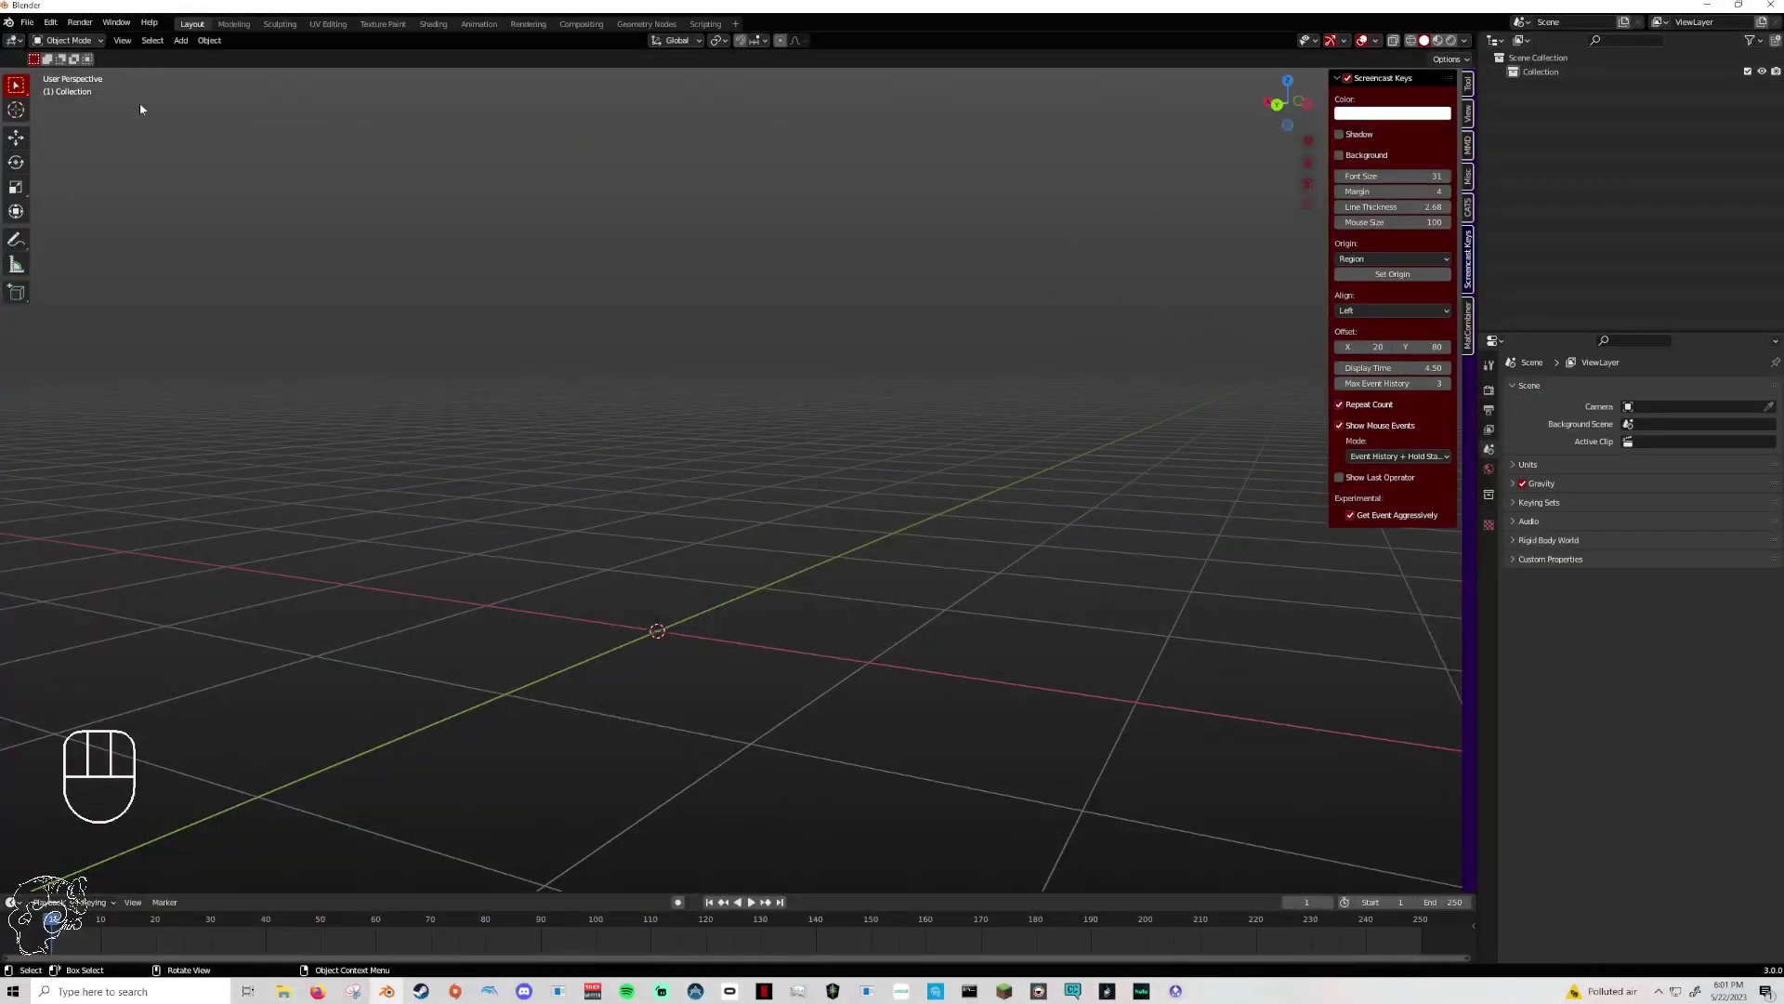
{"action": "left_click", "coordinate": [45, 23]}
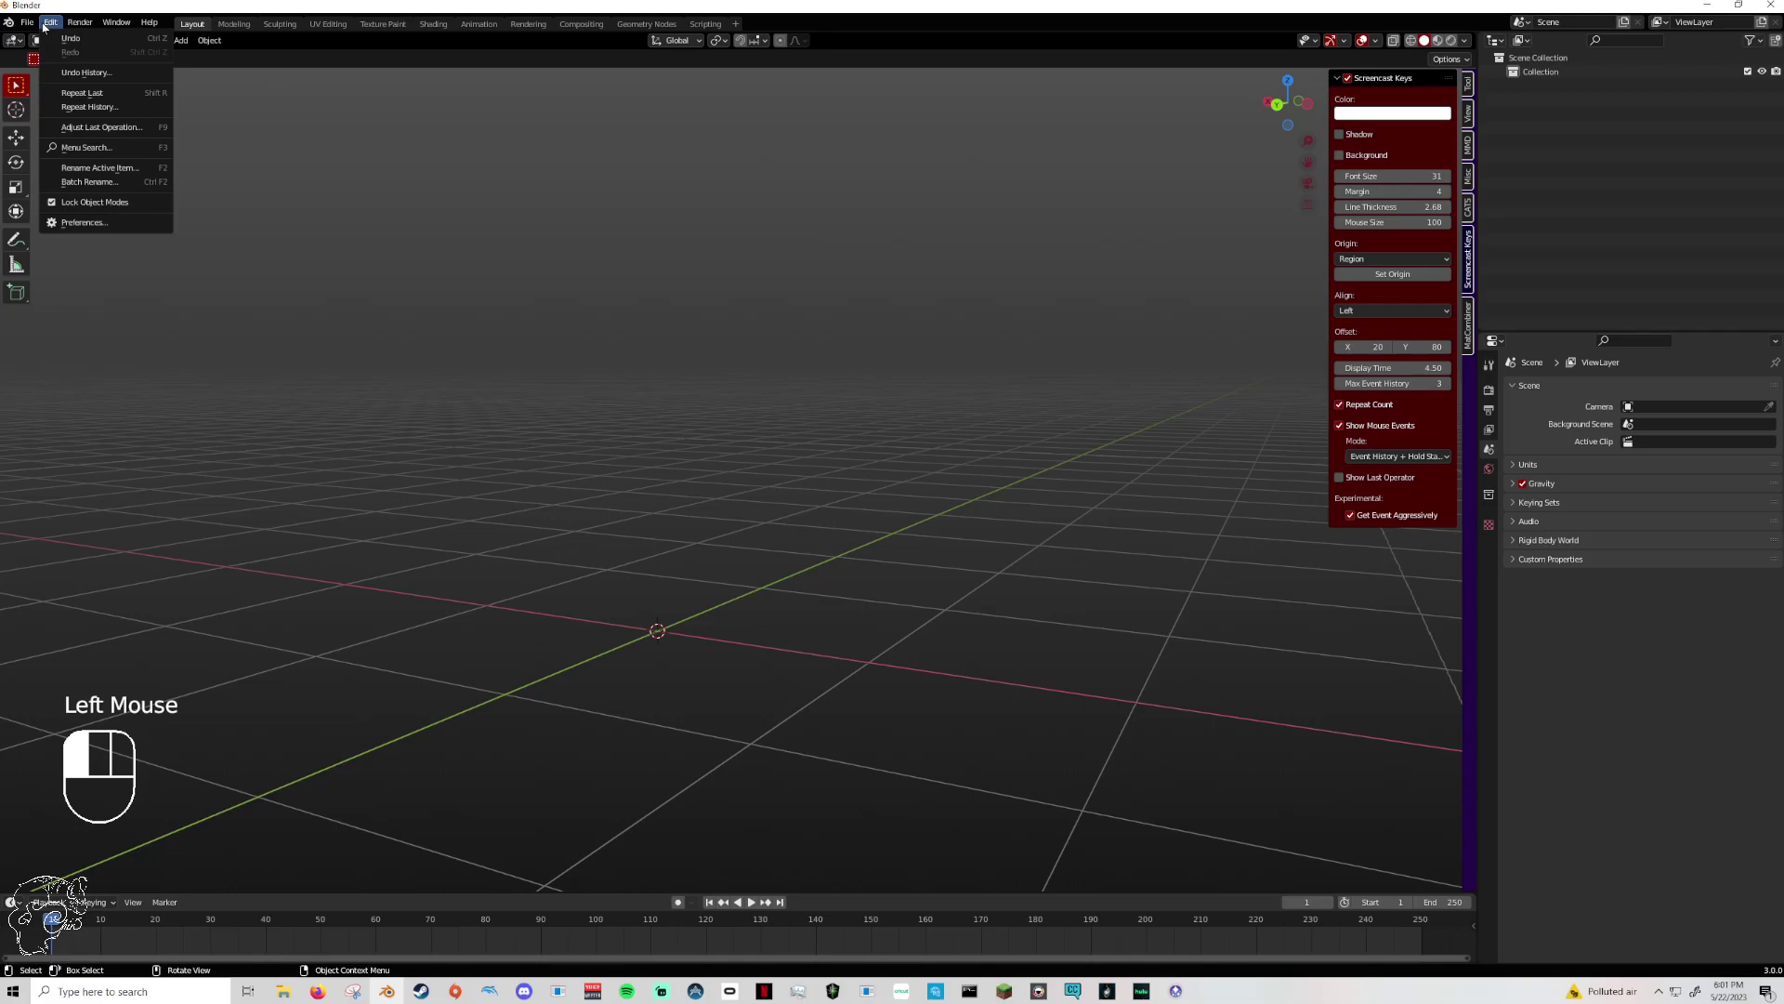
{"action": "left_click", "coordinate": [46, 25]}
{"action": "left_click", "coordinate": [48, 26]}
{"action": "left_click", "coordinate": [85, 223]}
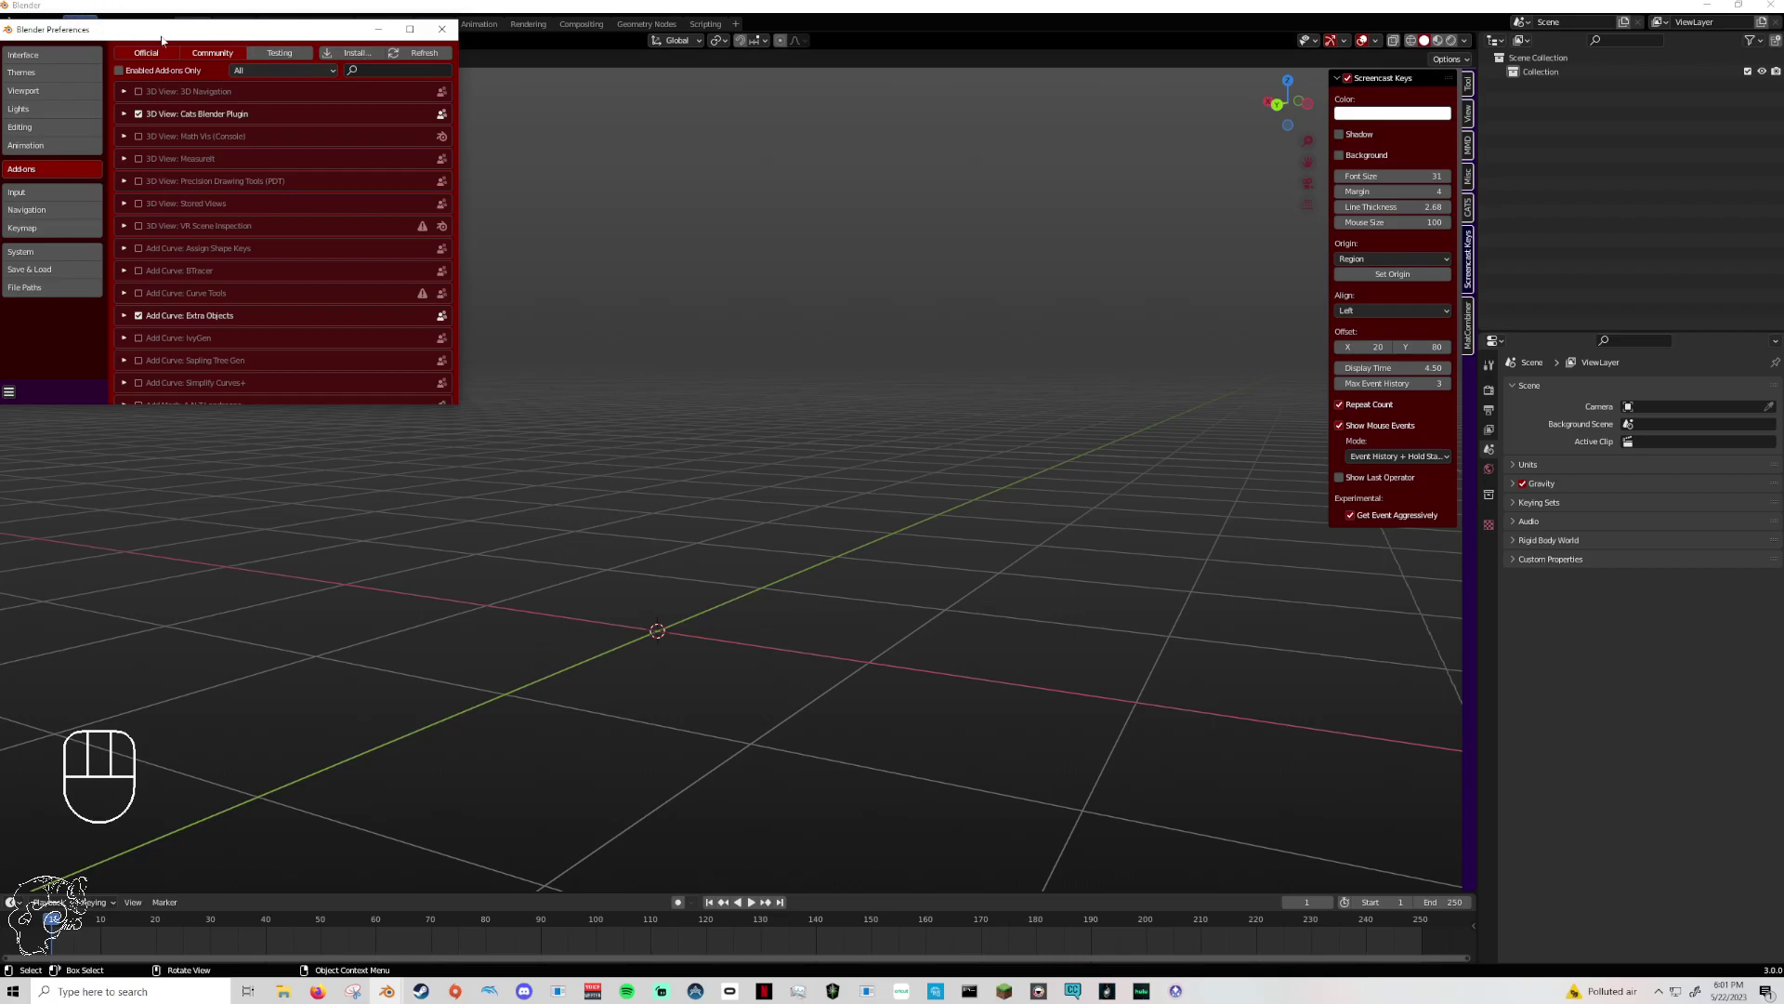
{"action": "left_click_drag", "start_coordinate": [118, 3], "coordinate": [136, 43]}
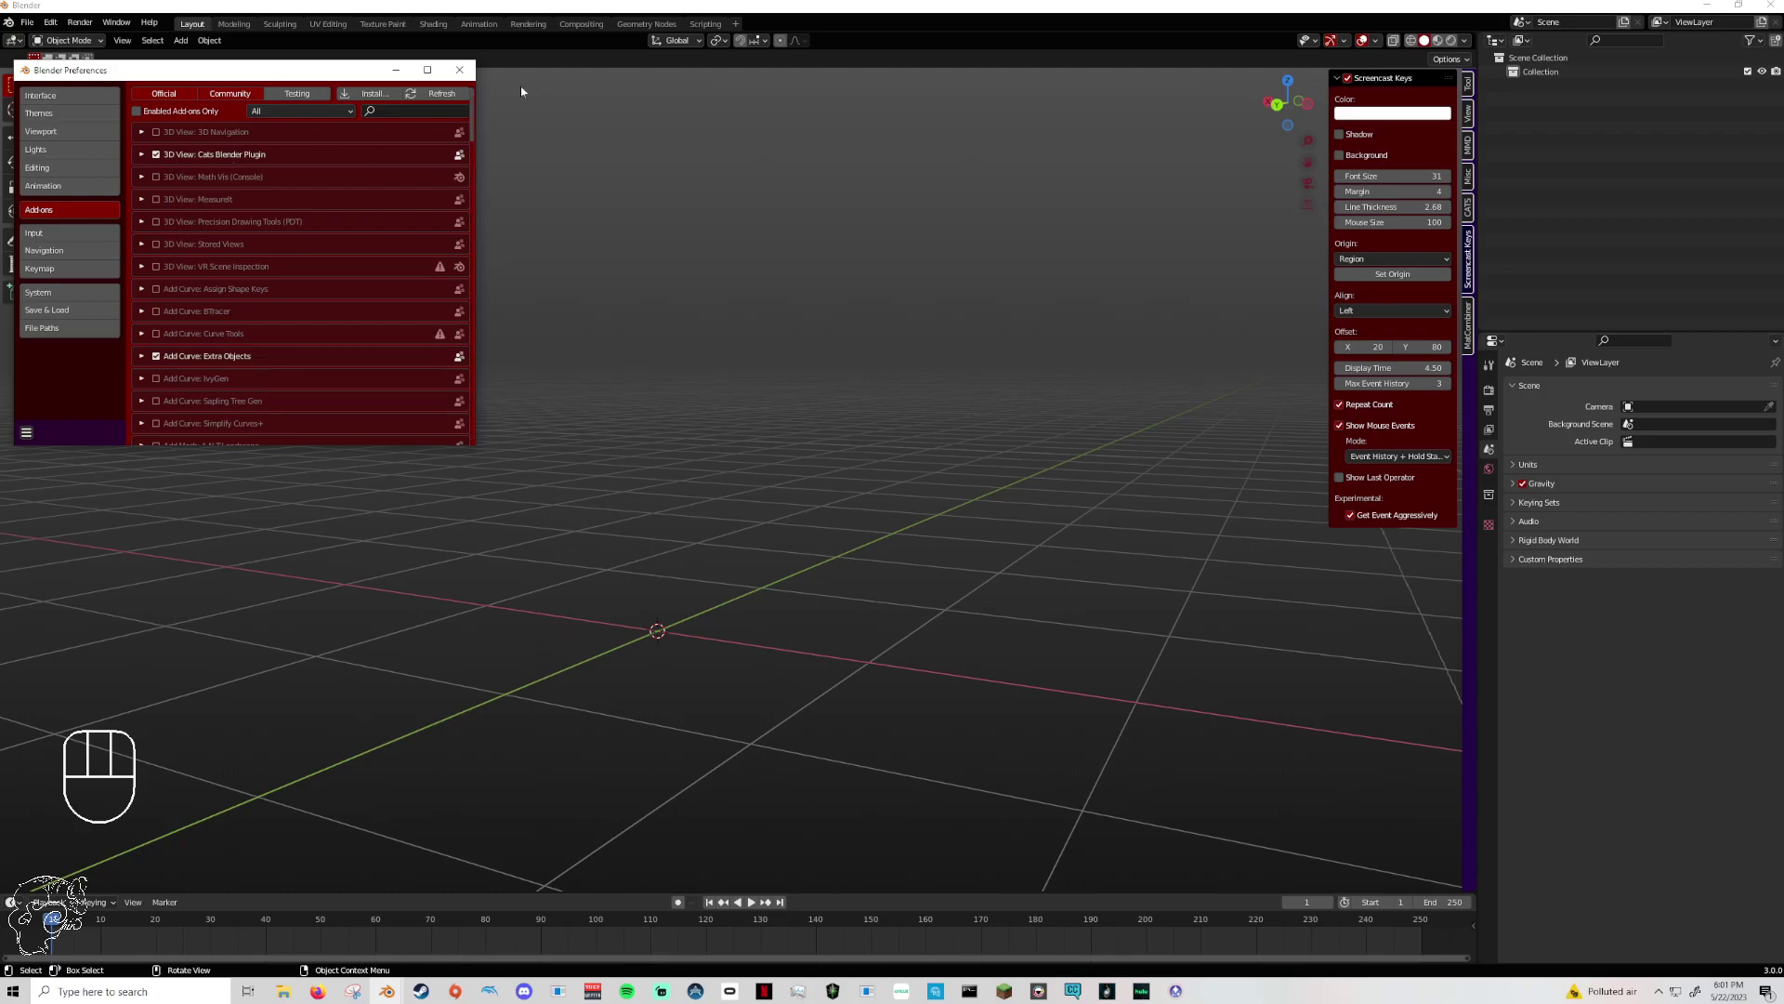
{"action": "left_click", "coordinate": [459, 70]}
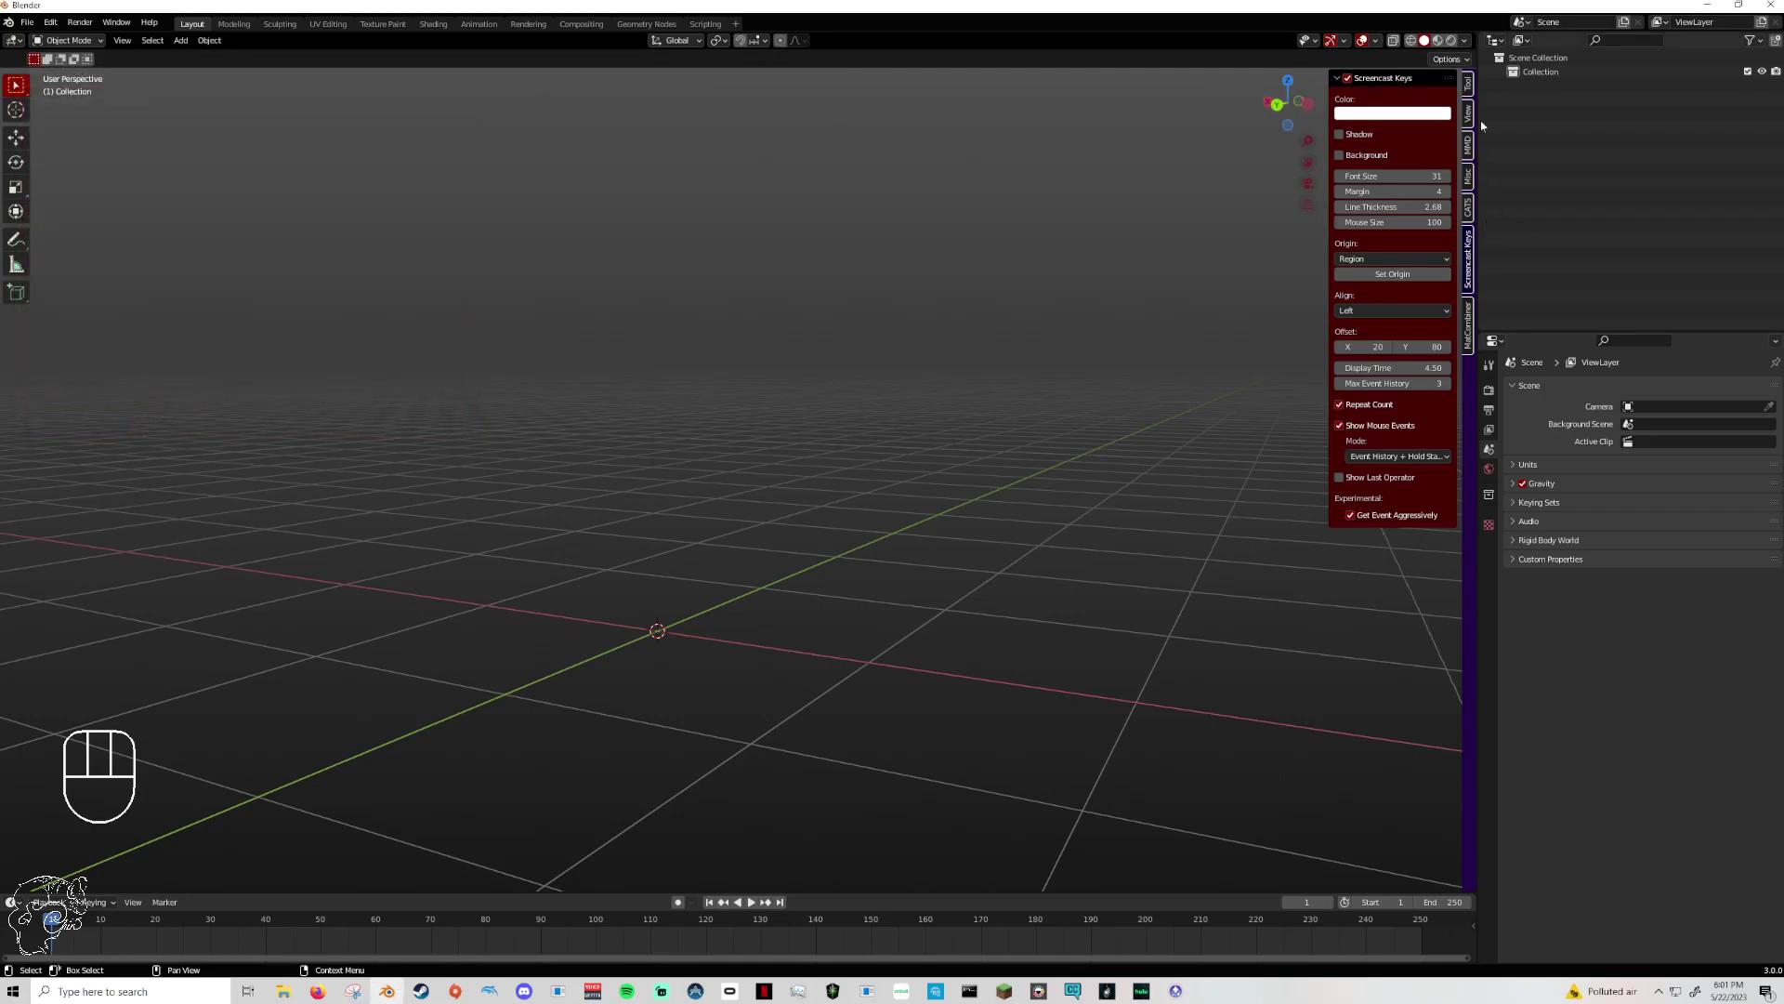
- Hide and reshow the viewport sidebar, look through its Tool and View settings, and bring up the CATS tools
{"action": "key", "text": "n"}
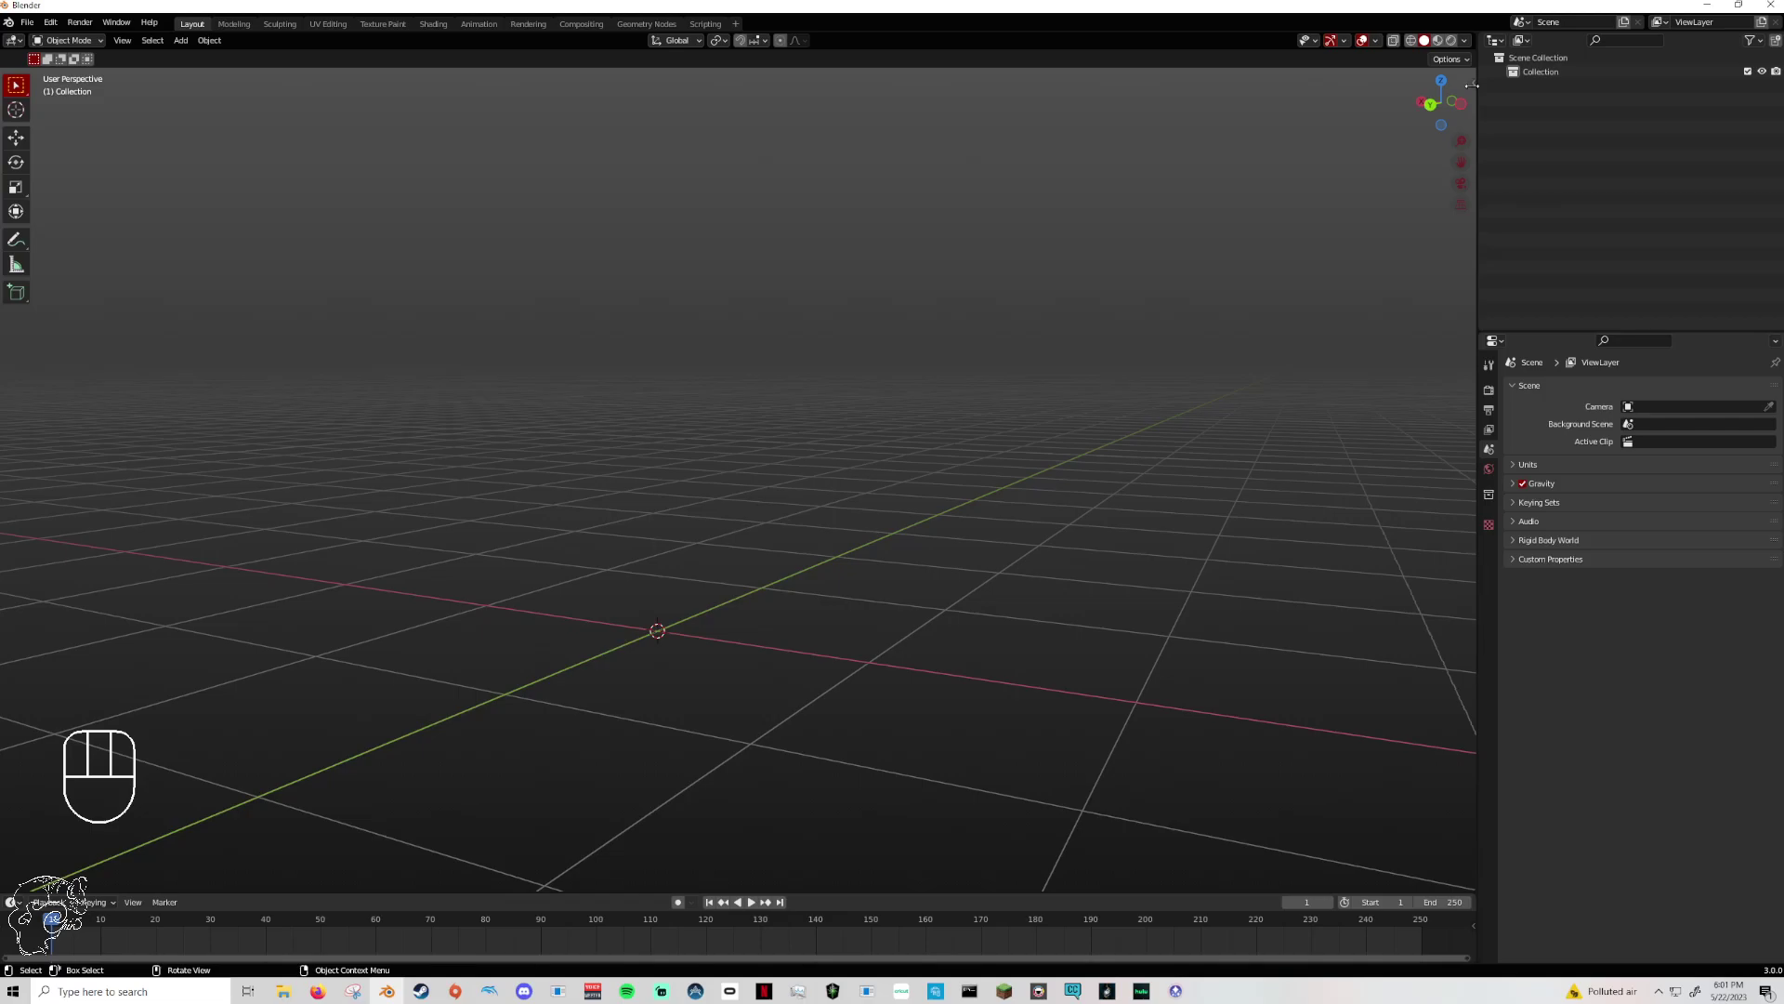
{"action": "key", "text": "n"}
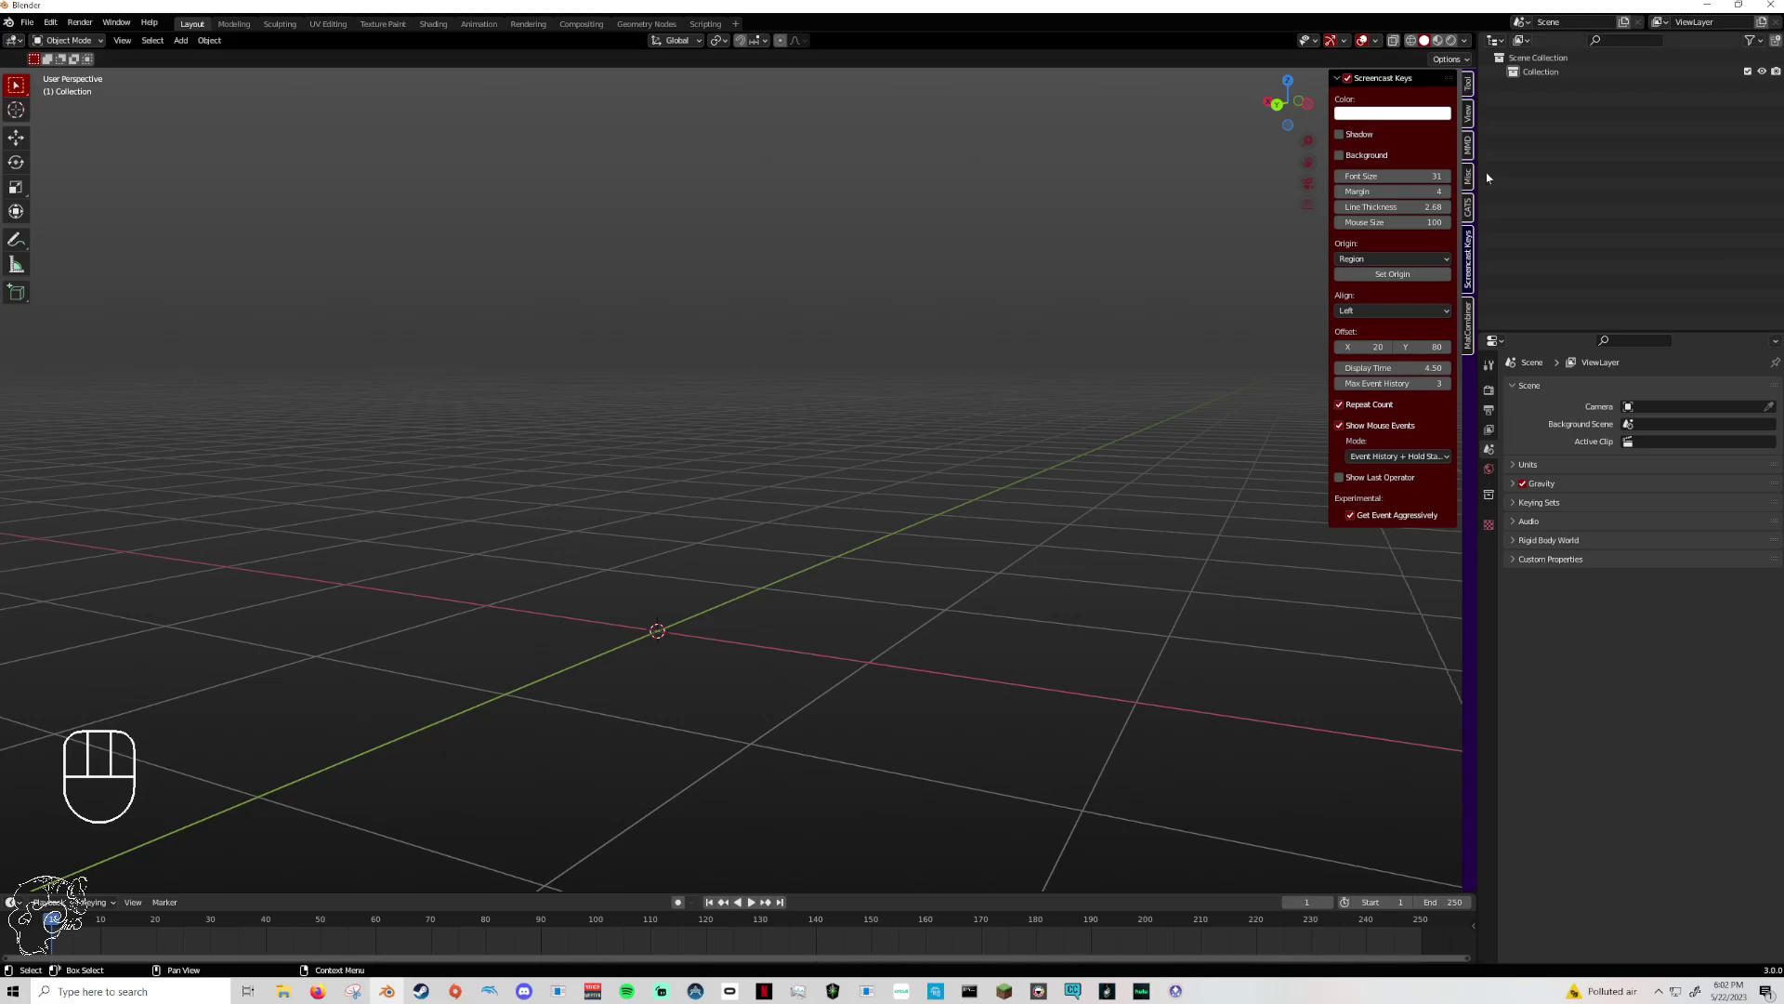
{"action": "left_click", "coordinate": [1469, 88]}
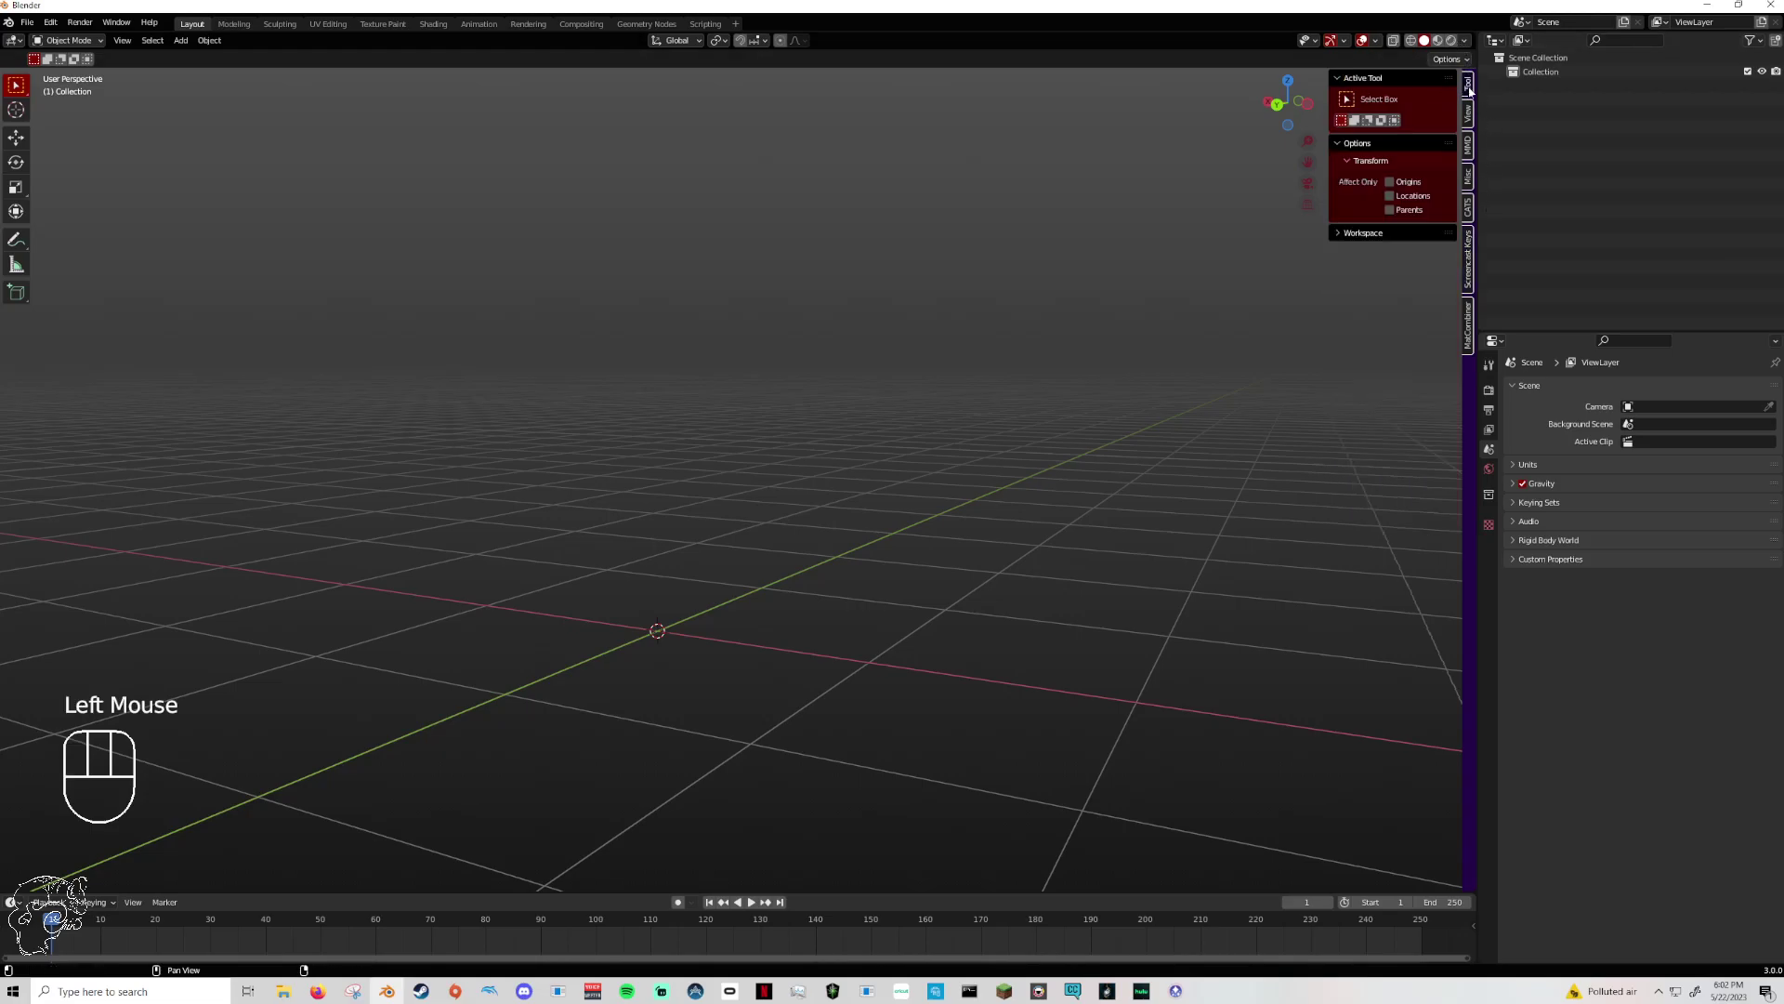
{"action": "left_click", "coordinate": [1469, 121]}
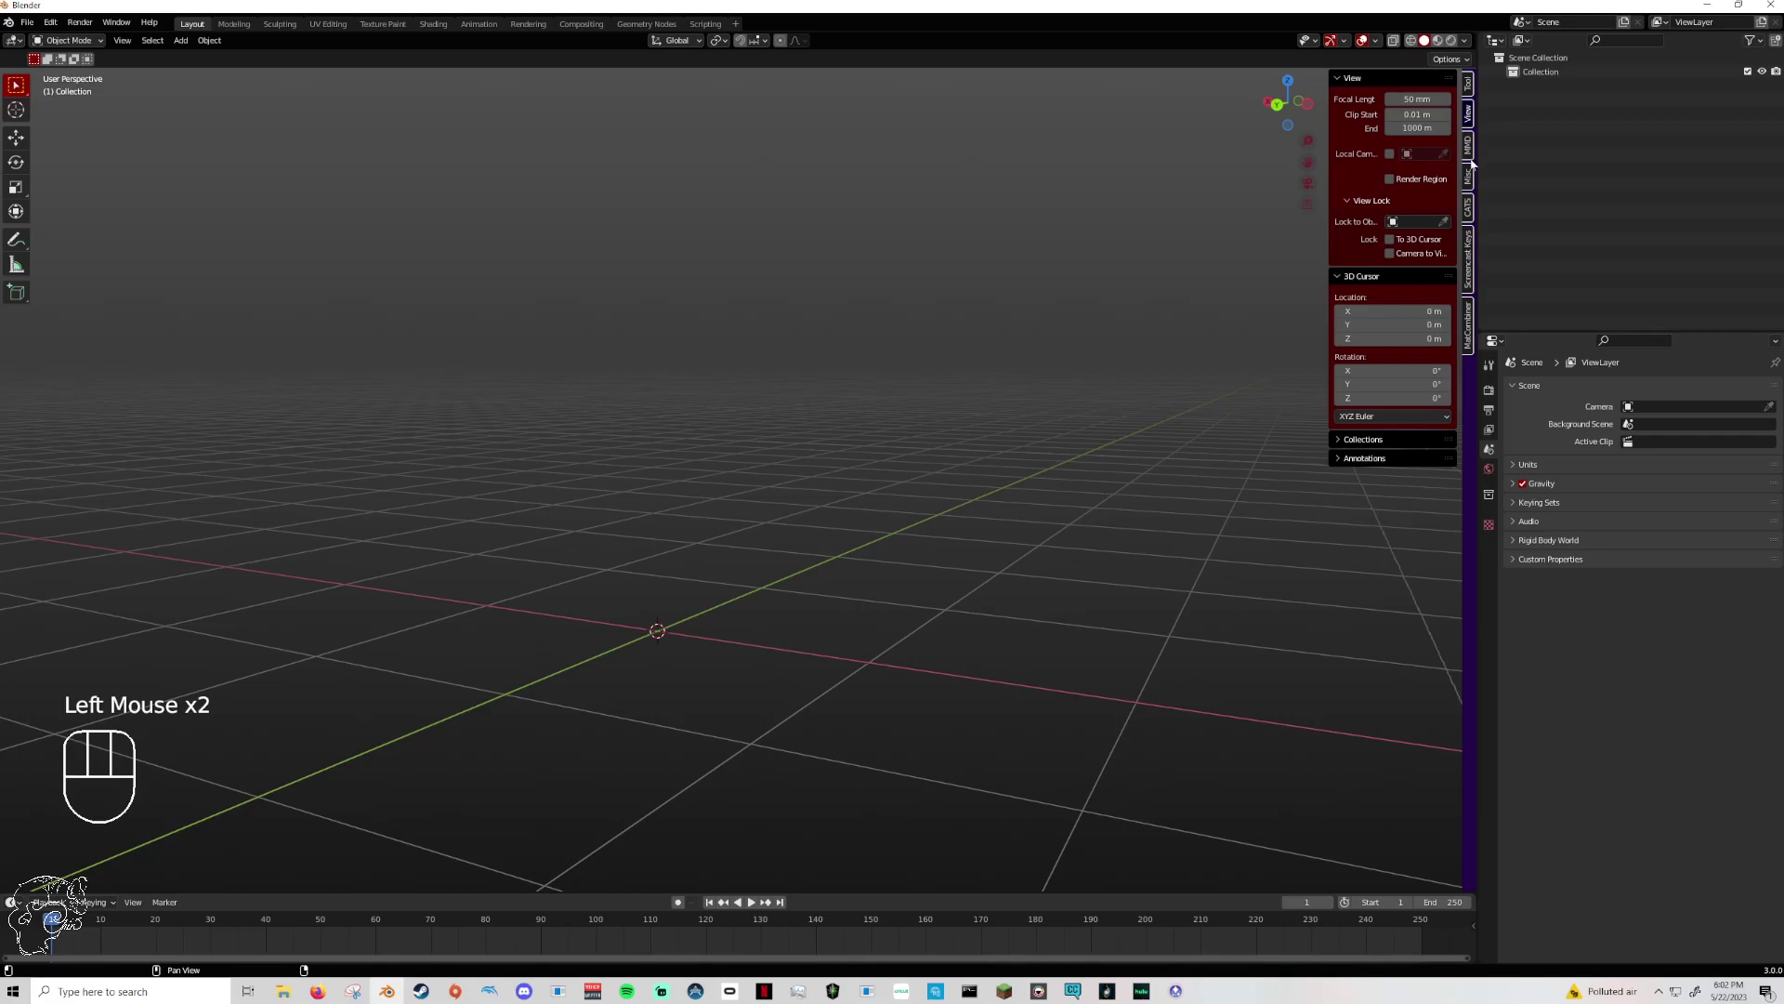
{"action": "left_click", "coordinate": [1469, 210]}
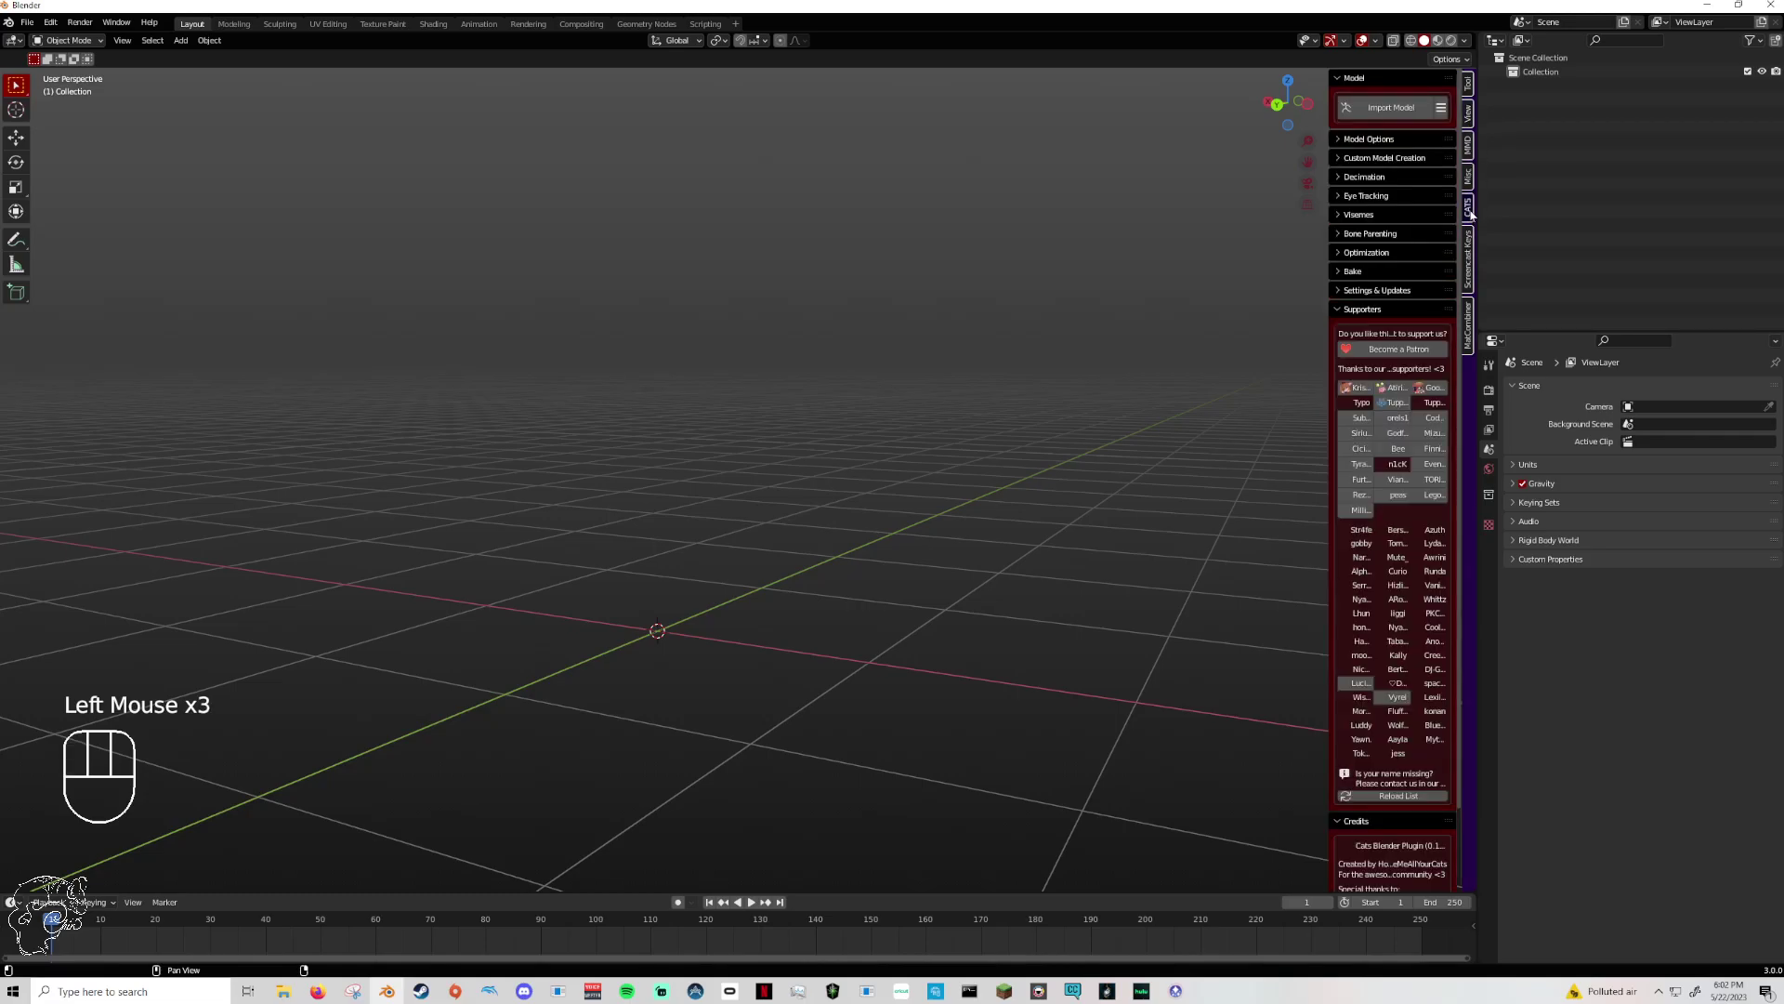
- Add a plane mesh at the world origin
{"action": "left_click", "coordinate": [766, 405]}
{"action": "key", "text": "ctrl+a"}
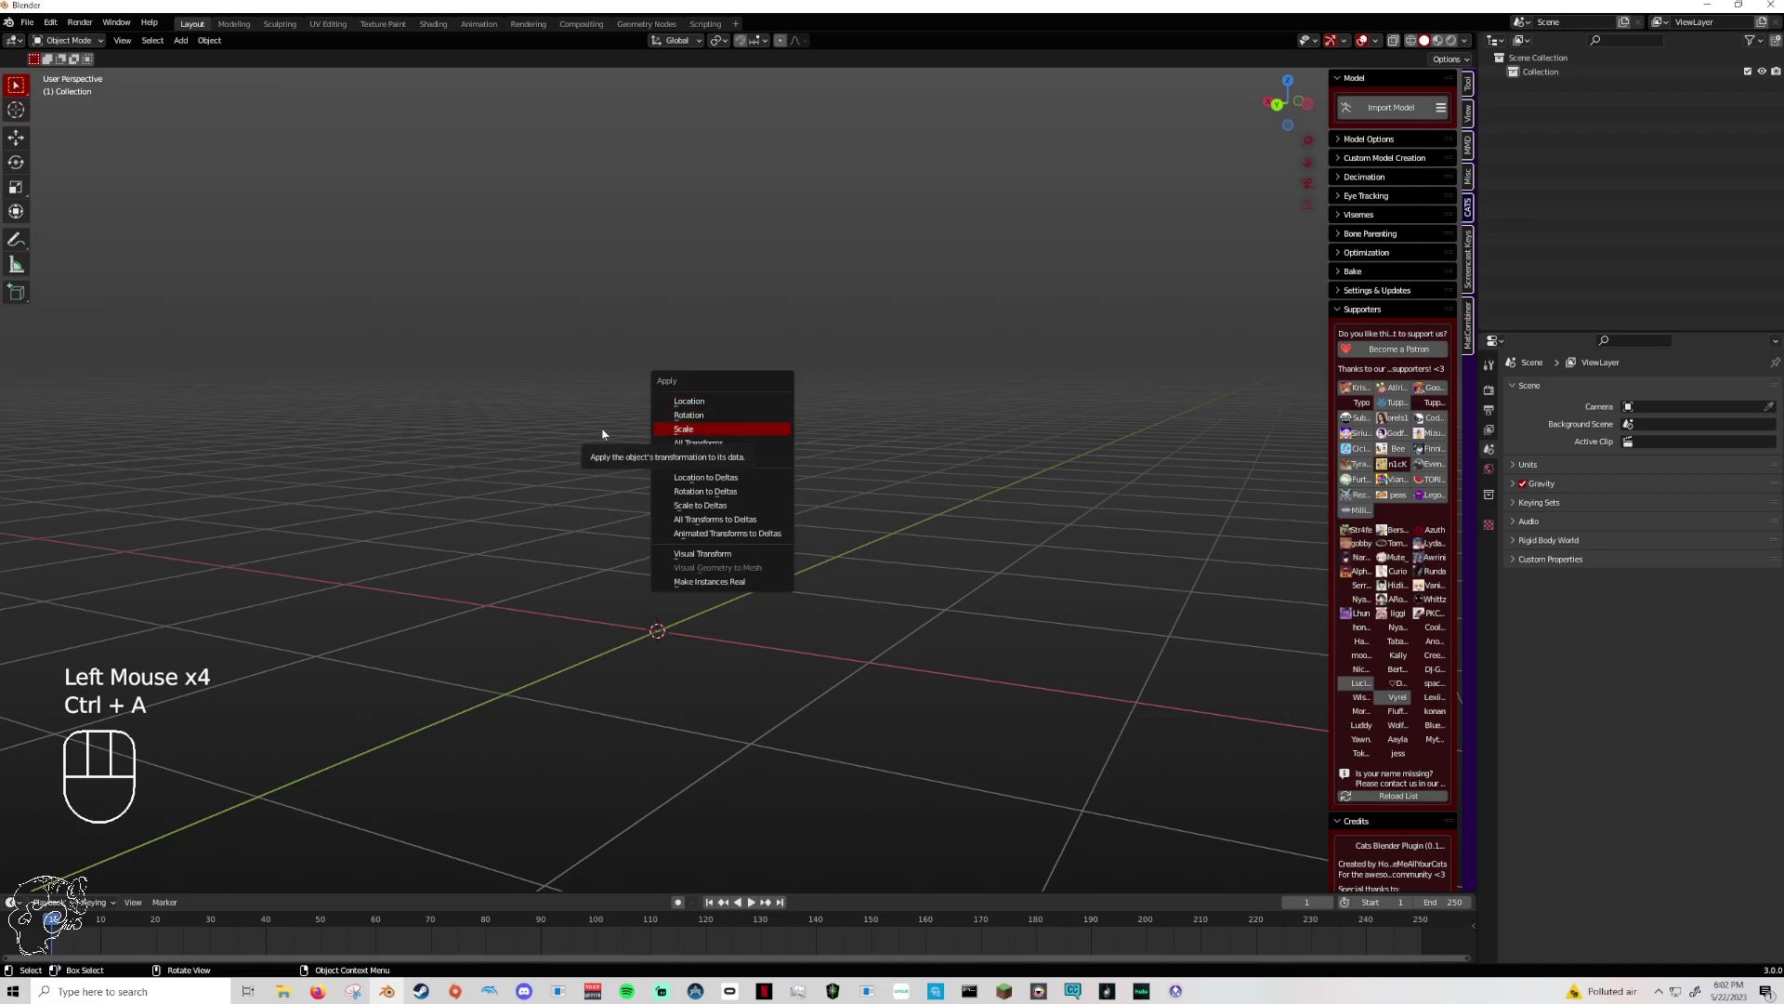
{"action": "key", "text": "shift+a"}
{"action": "left_click", "coordinate": [658, 428]}
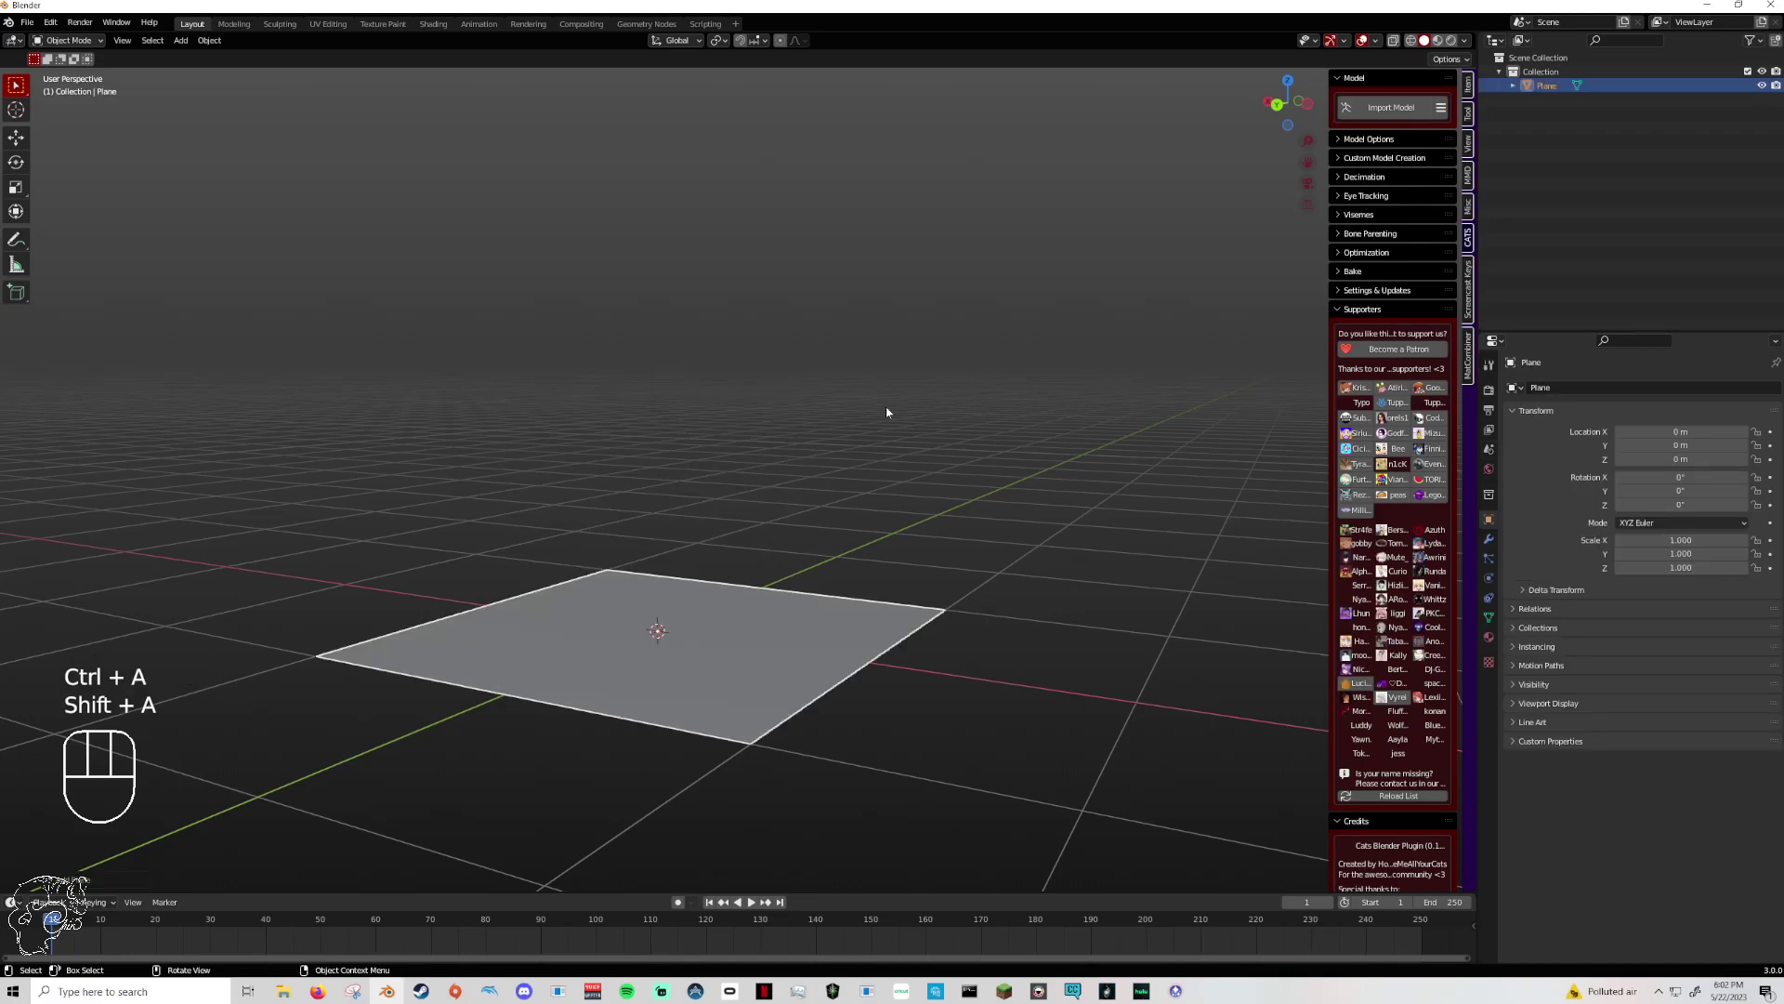
- Inspect the plane's transform values, return to the CATS tools and collapse the Supporters and Credits sections
{"action": "left_click", "coordinate": [1470, 92]}
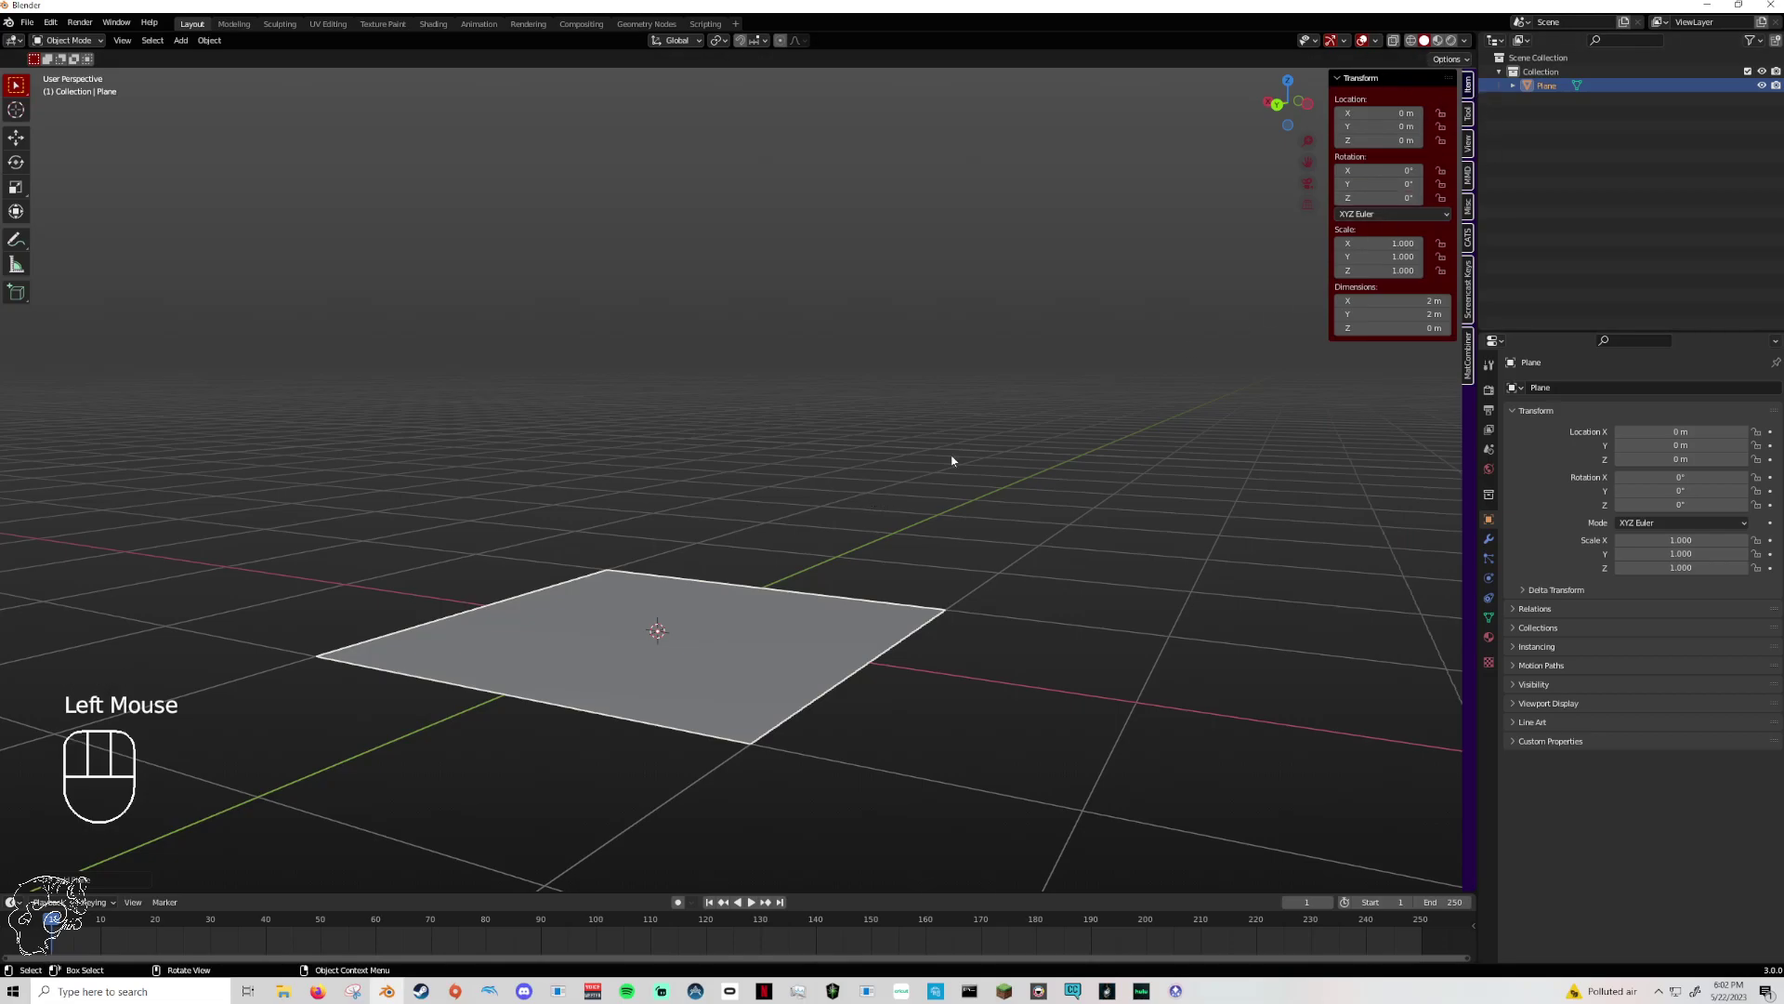
{"action": "left_click", "coordinate": [1468, 238]}
{"action": "left_click", "coordinate": [1348, 329]}
{"action": "left_click", "coordinate": [1348, 328]}
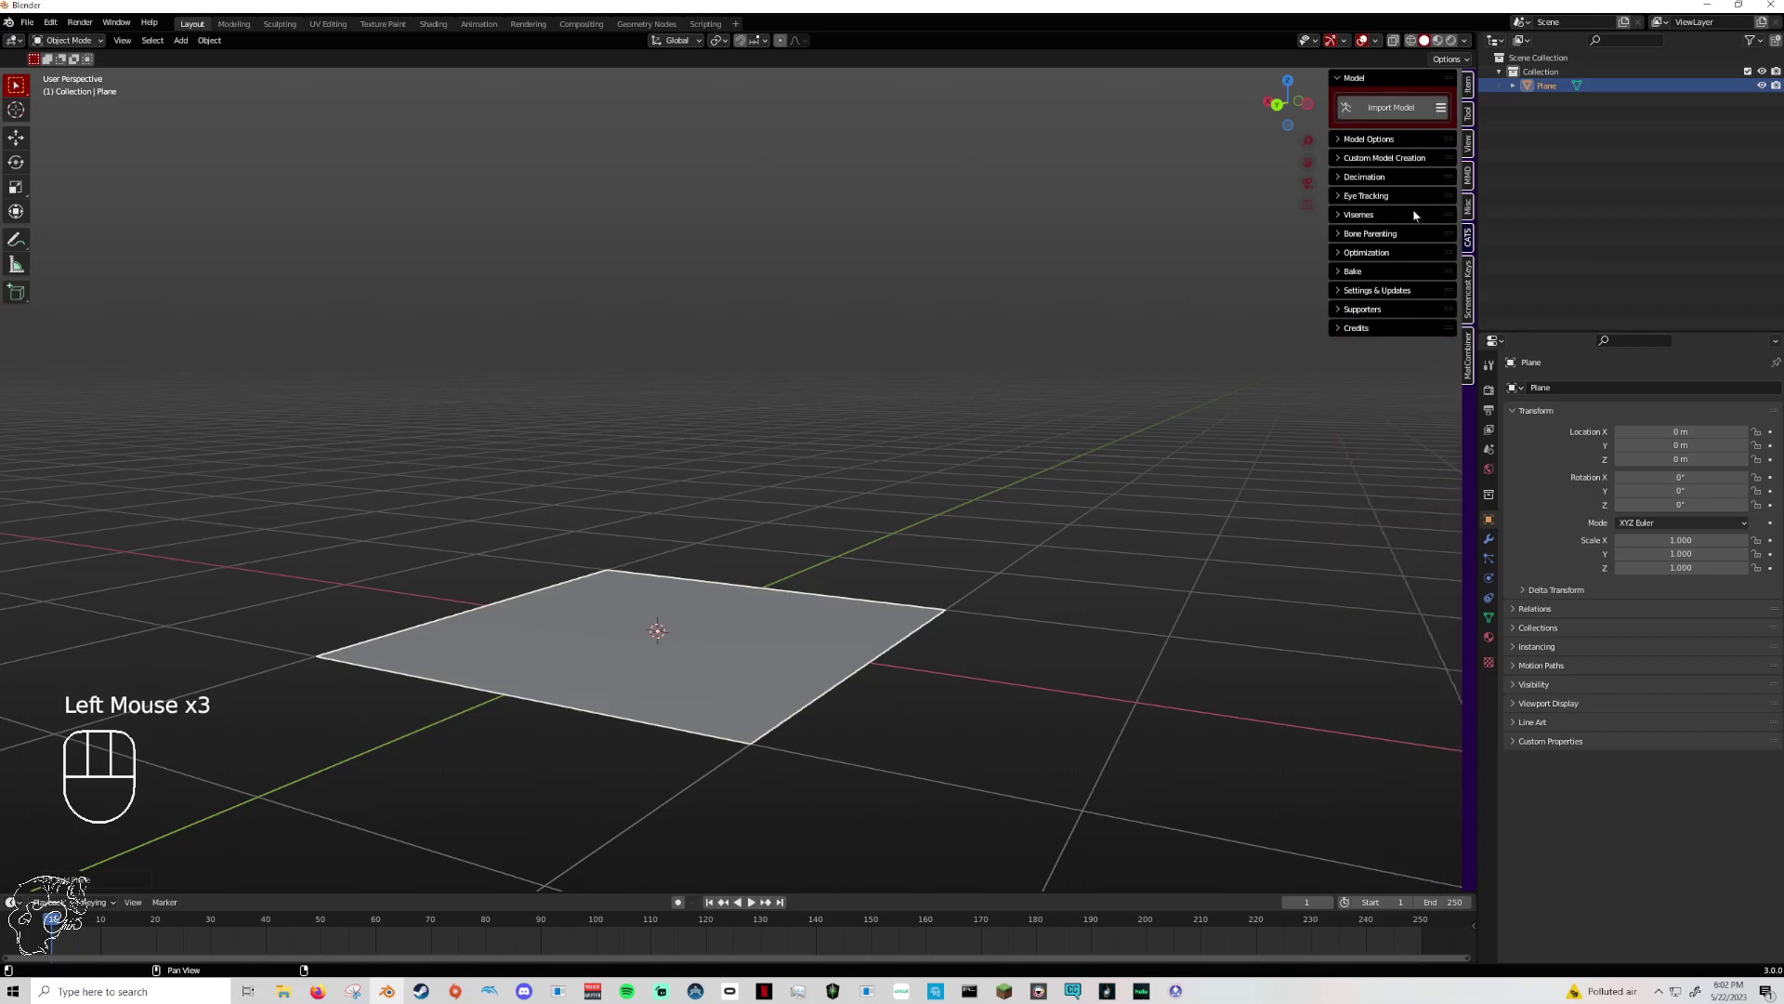
- Expand the CATS Model Options and Custom Model Creation sections, and delete the plane
{"action": "left_click", "coordinate": [1368, 138]}
{"action": "left_click", "coordinate": [1384, 315]}
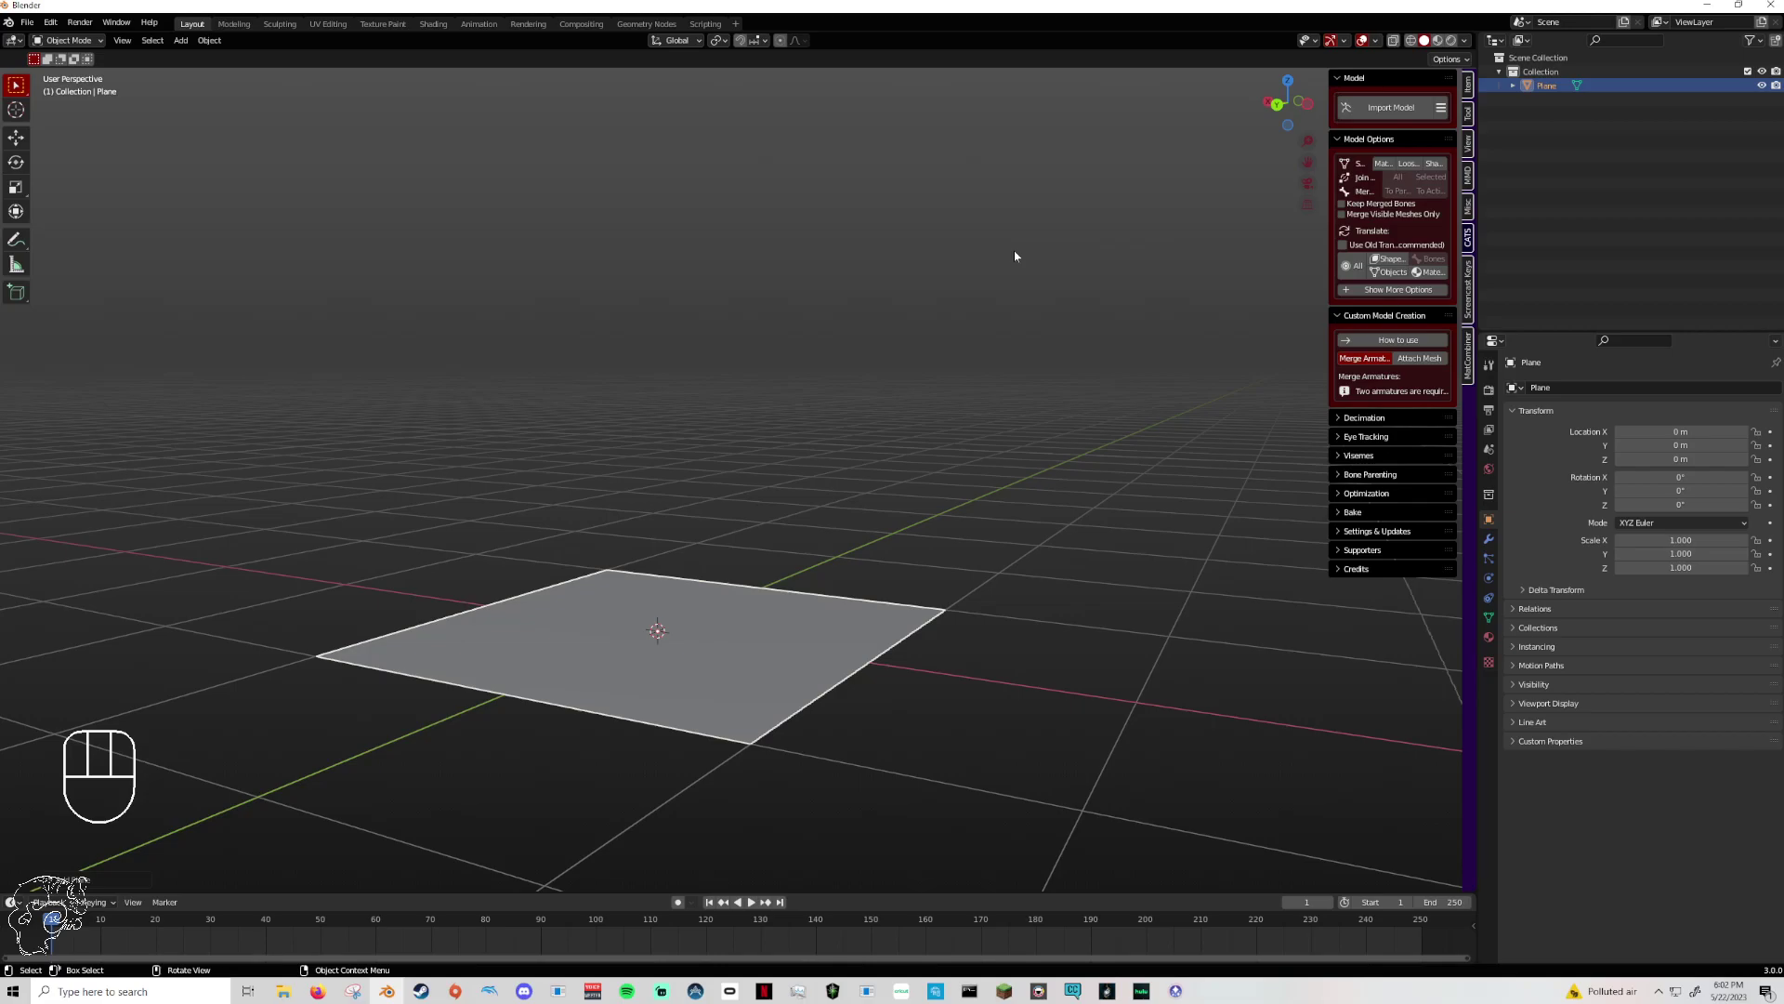
{"action": "key", "text": "Delete"}
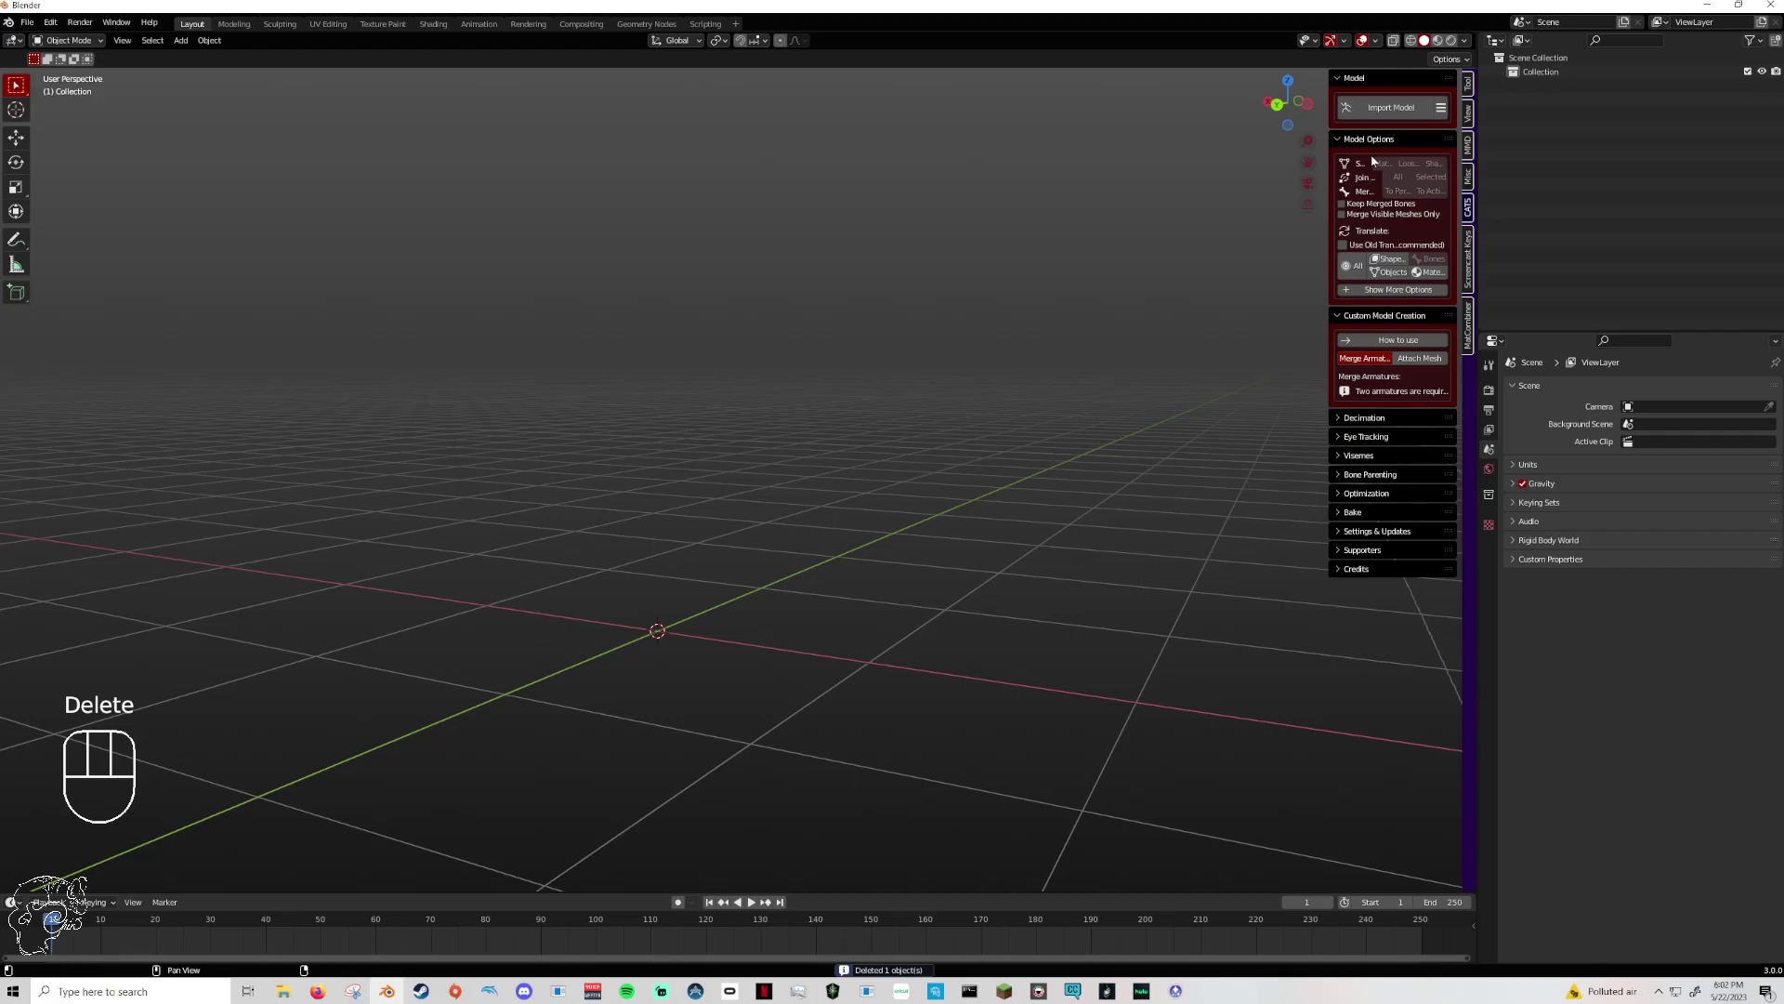
- Look over the file formats available for import and close the list without importing anything
{"action": "left_click", "coordinate": [26, 22]}
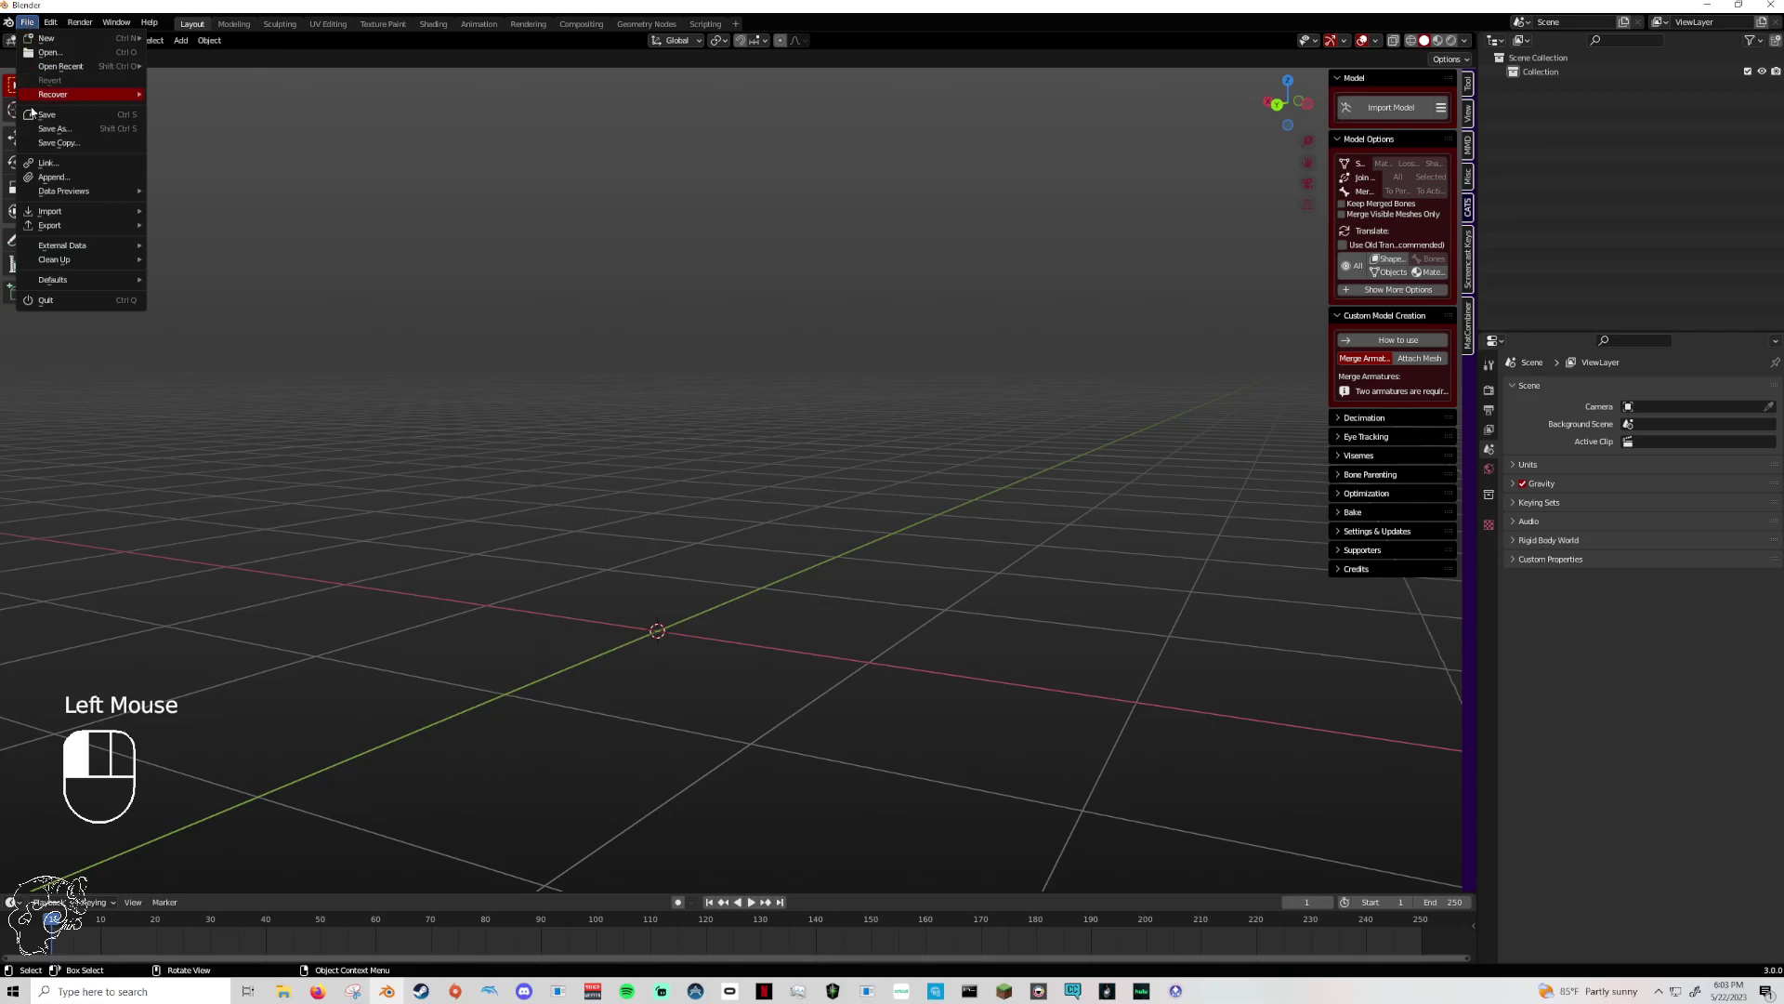
{"action": "mouse_move", "coordinate": [59, 214]}
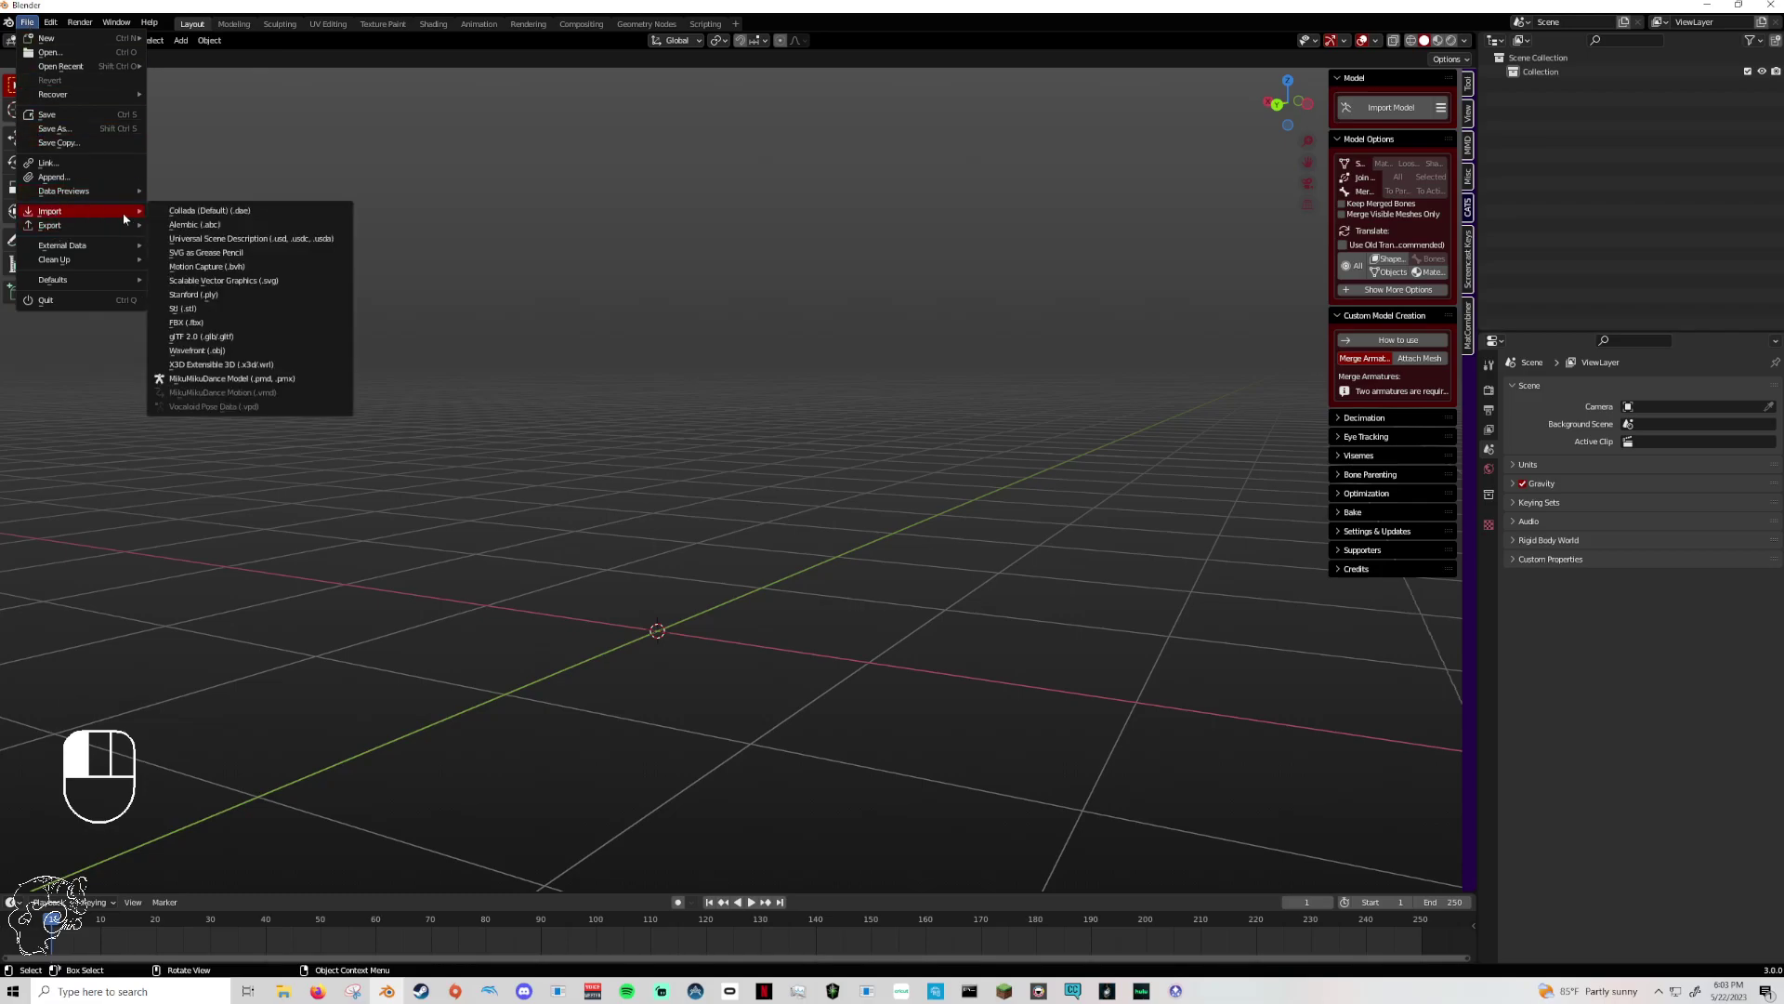
{"action": "left_click", "coordinate": [55, 213]}
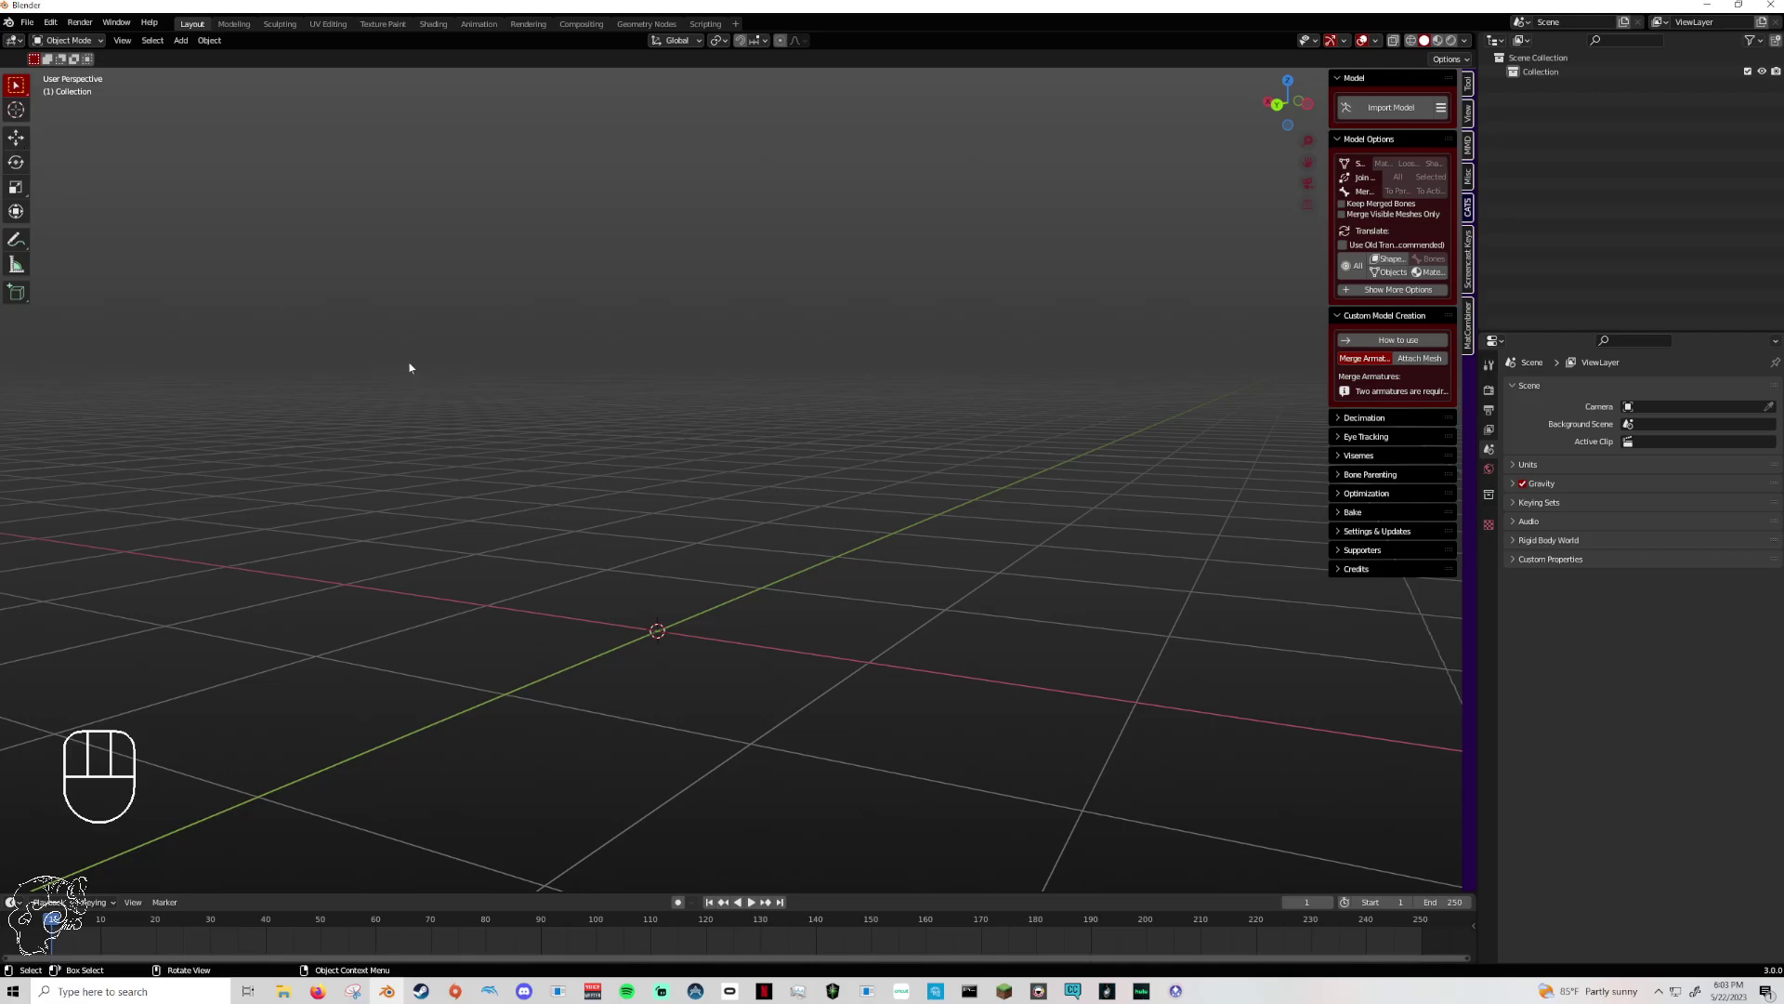
- Add a cube mesh at the world origin
{"action": "key", "text": "shift+a"}
{"action": "mouse_move", "coordinate": [394, 352]}
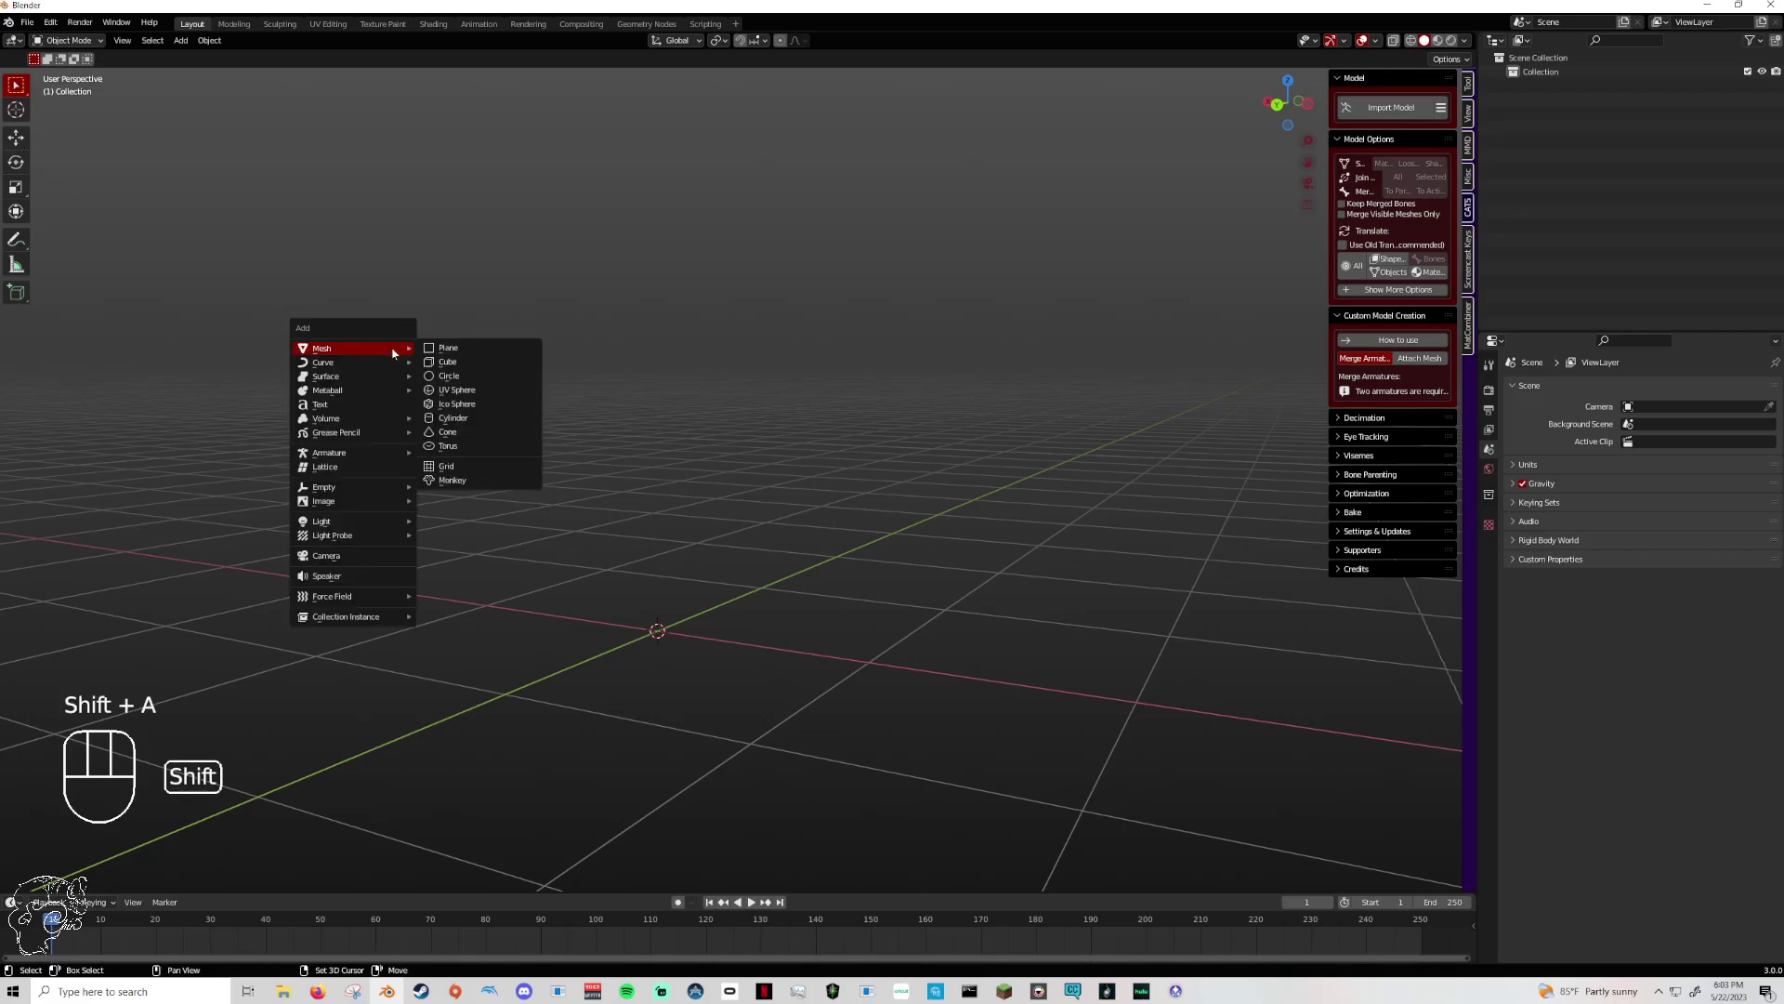
{"action": "left_click", "coordinate": [454, 363]}
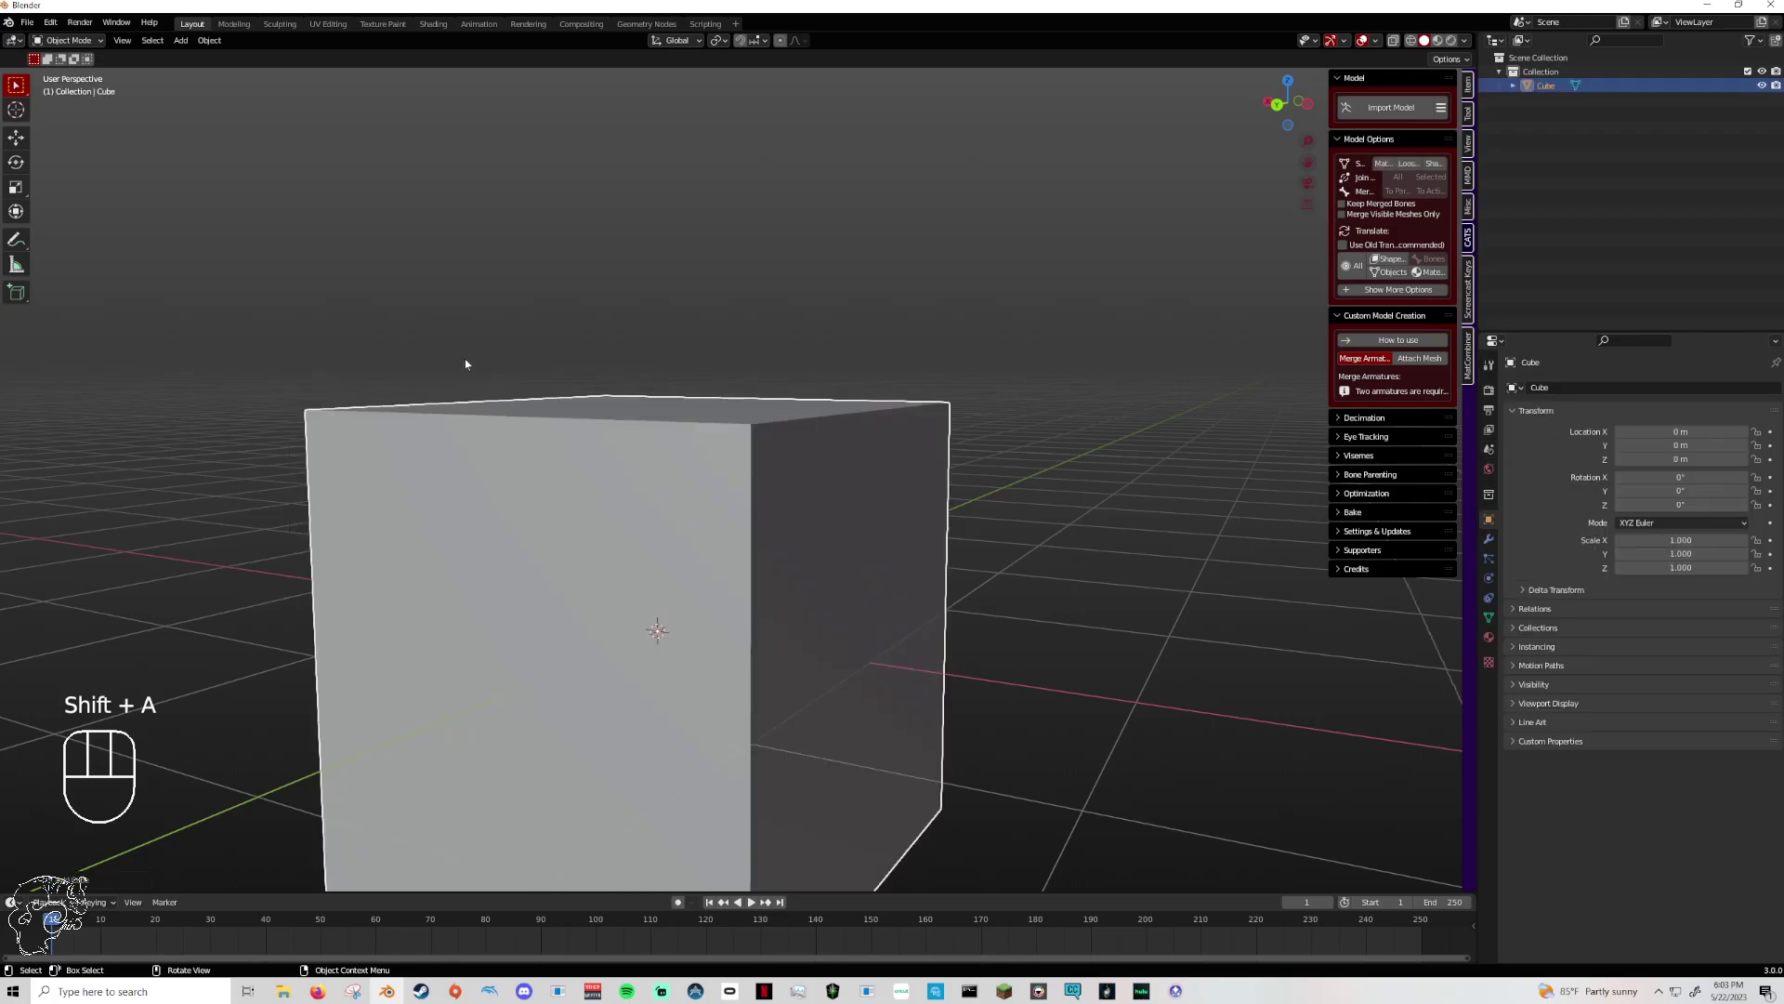
{"action": "key", "text": "KP_Add"}
{"action": "scroll", "coordinate": [453, 344], "scroll_direction": "down", "scroll_amount": 1}
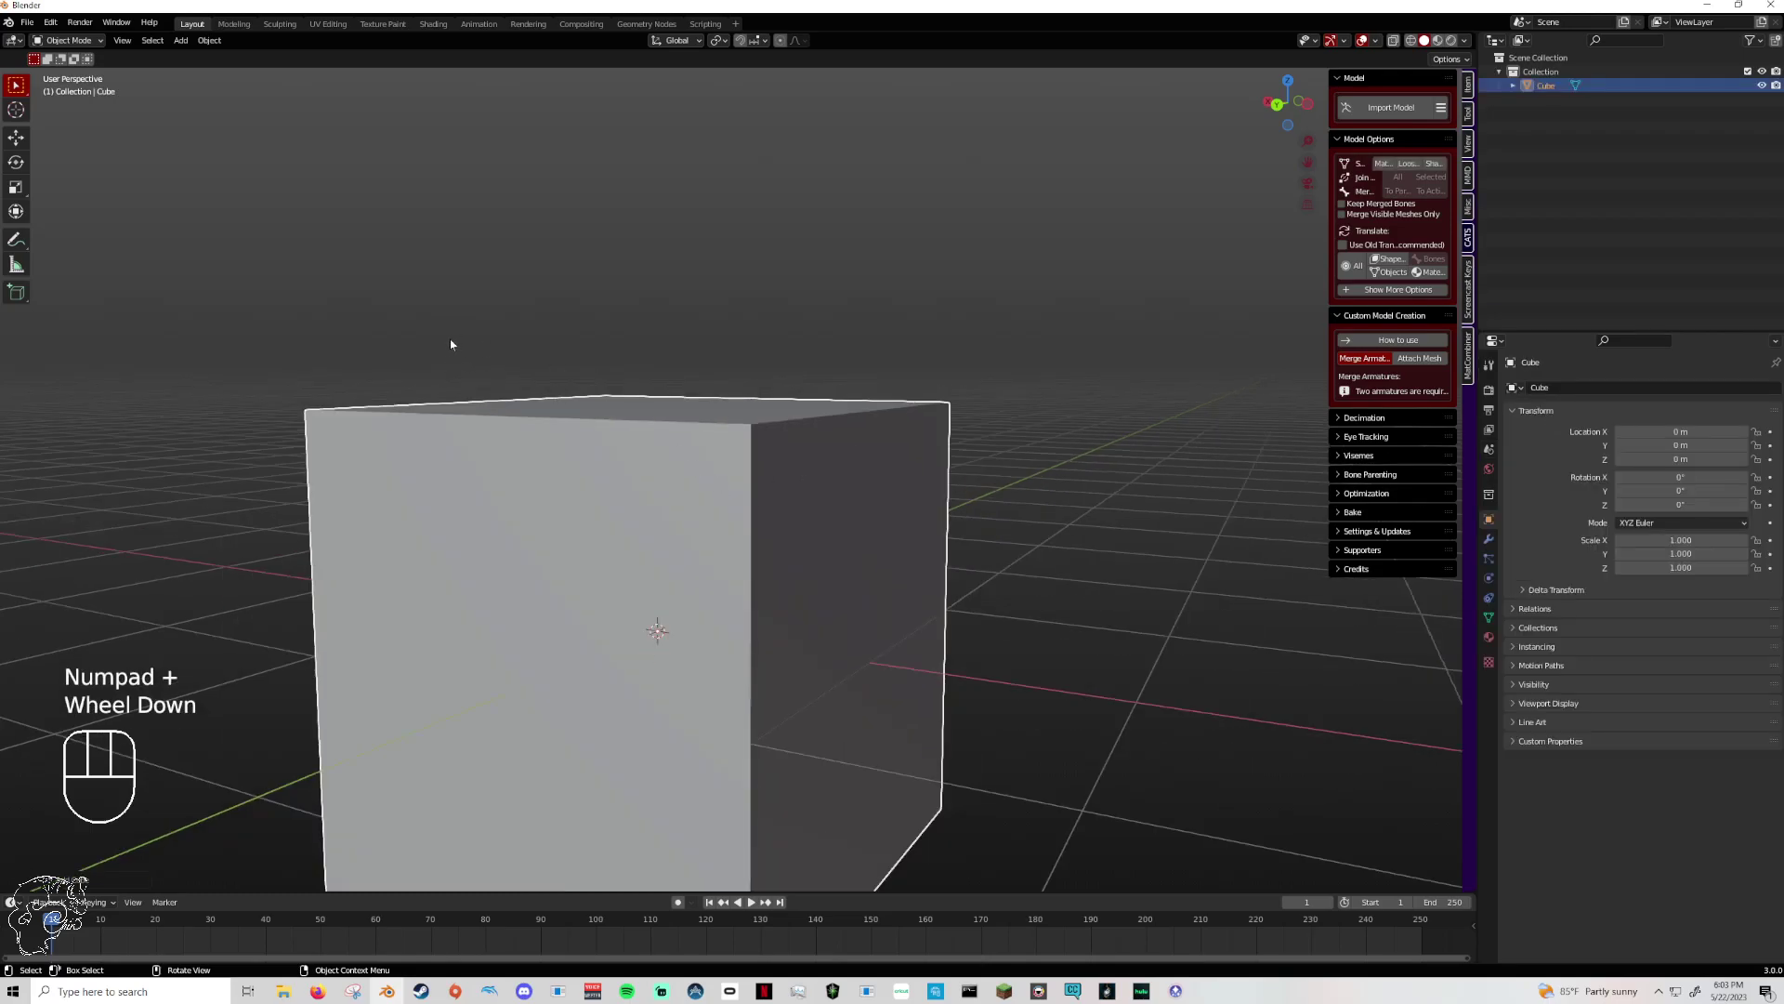
- Try out the Move tool by shifting the cube along its axes, and delete the cube
{"action": "left_click", "coordinate": [16, 138]}
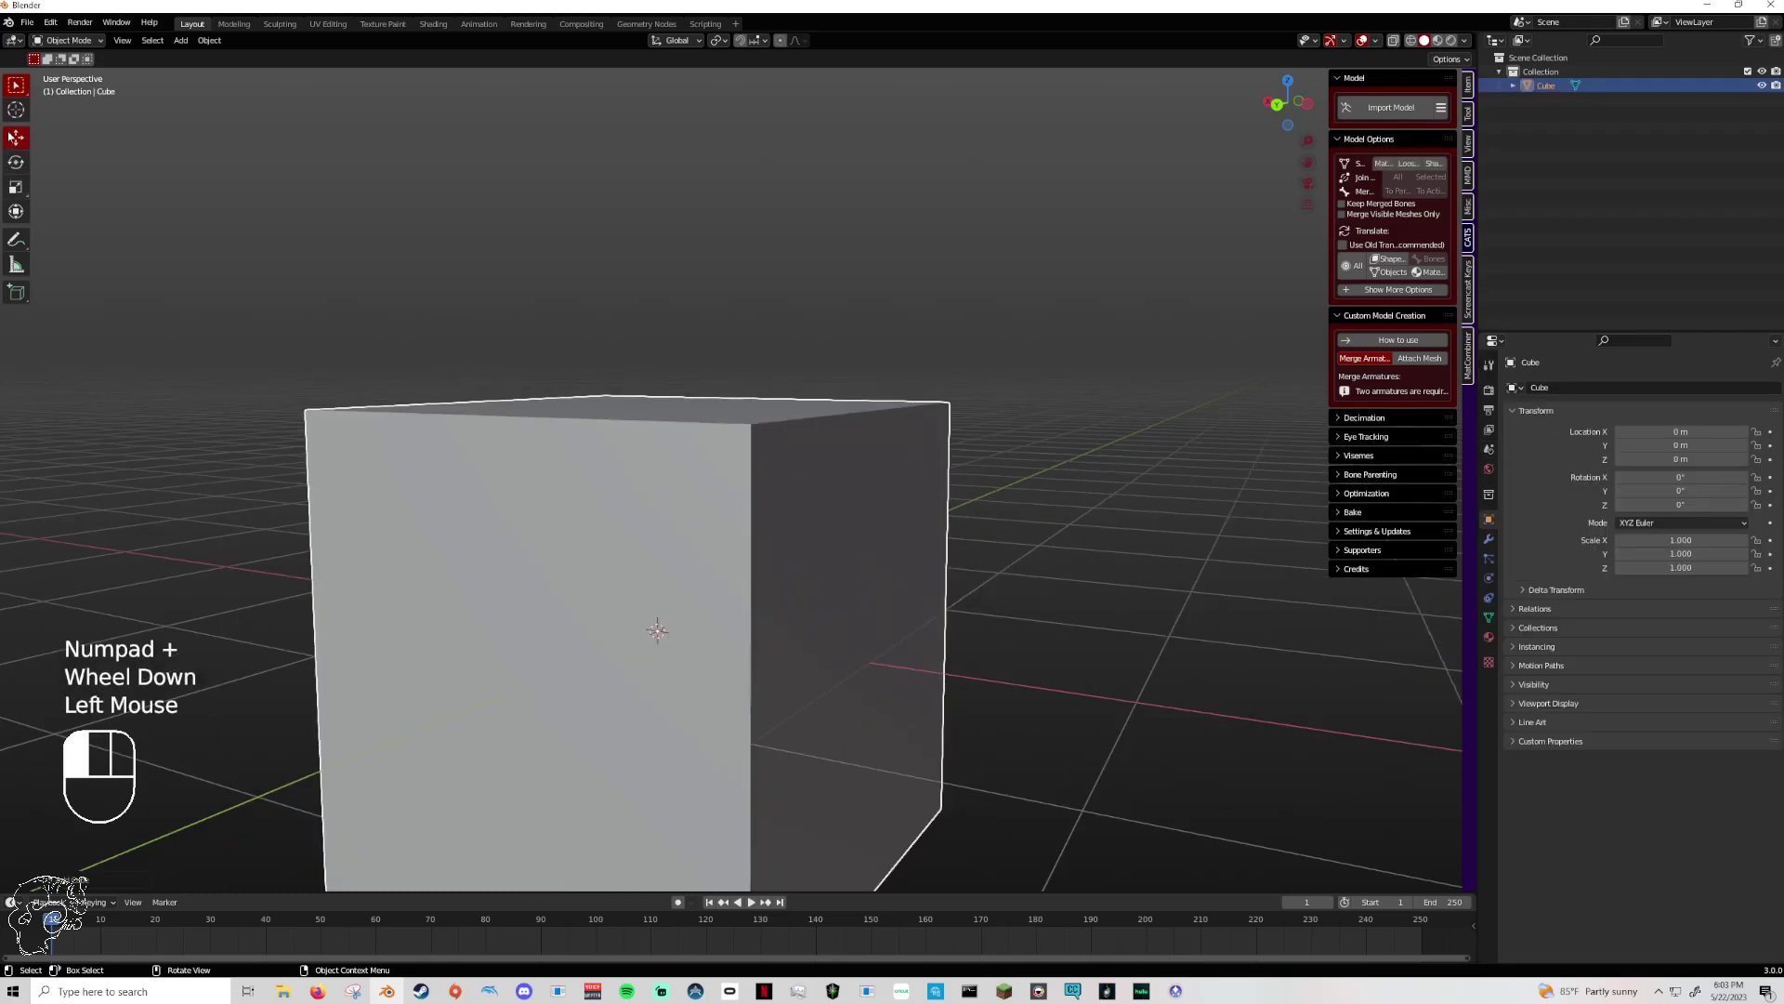
{"action": "middle_click_drag", "start_coordinate": [682, 484], "coordinate": [668, 529]}
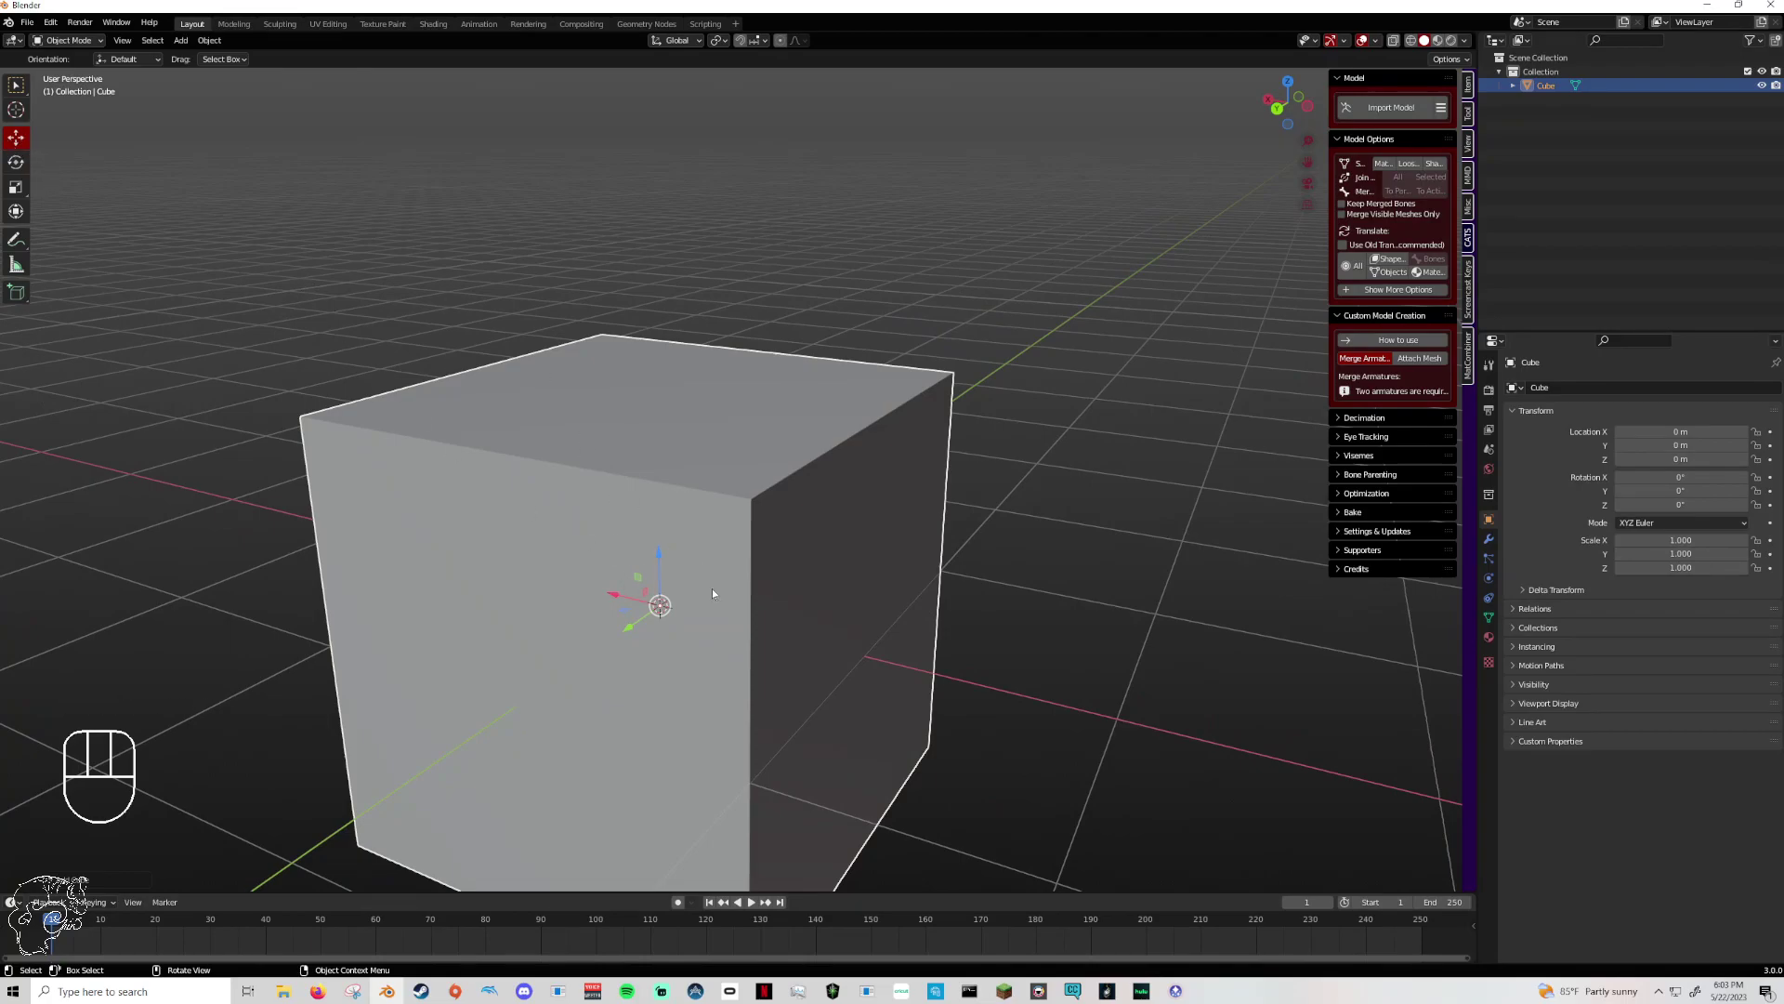
{"action": "left_click_drag", "start_coordinate": [657, 555], "coordinate": [623, 535]}
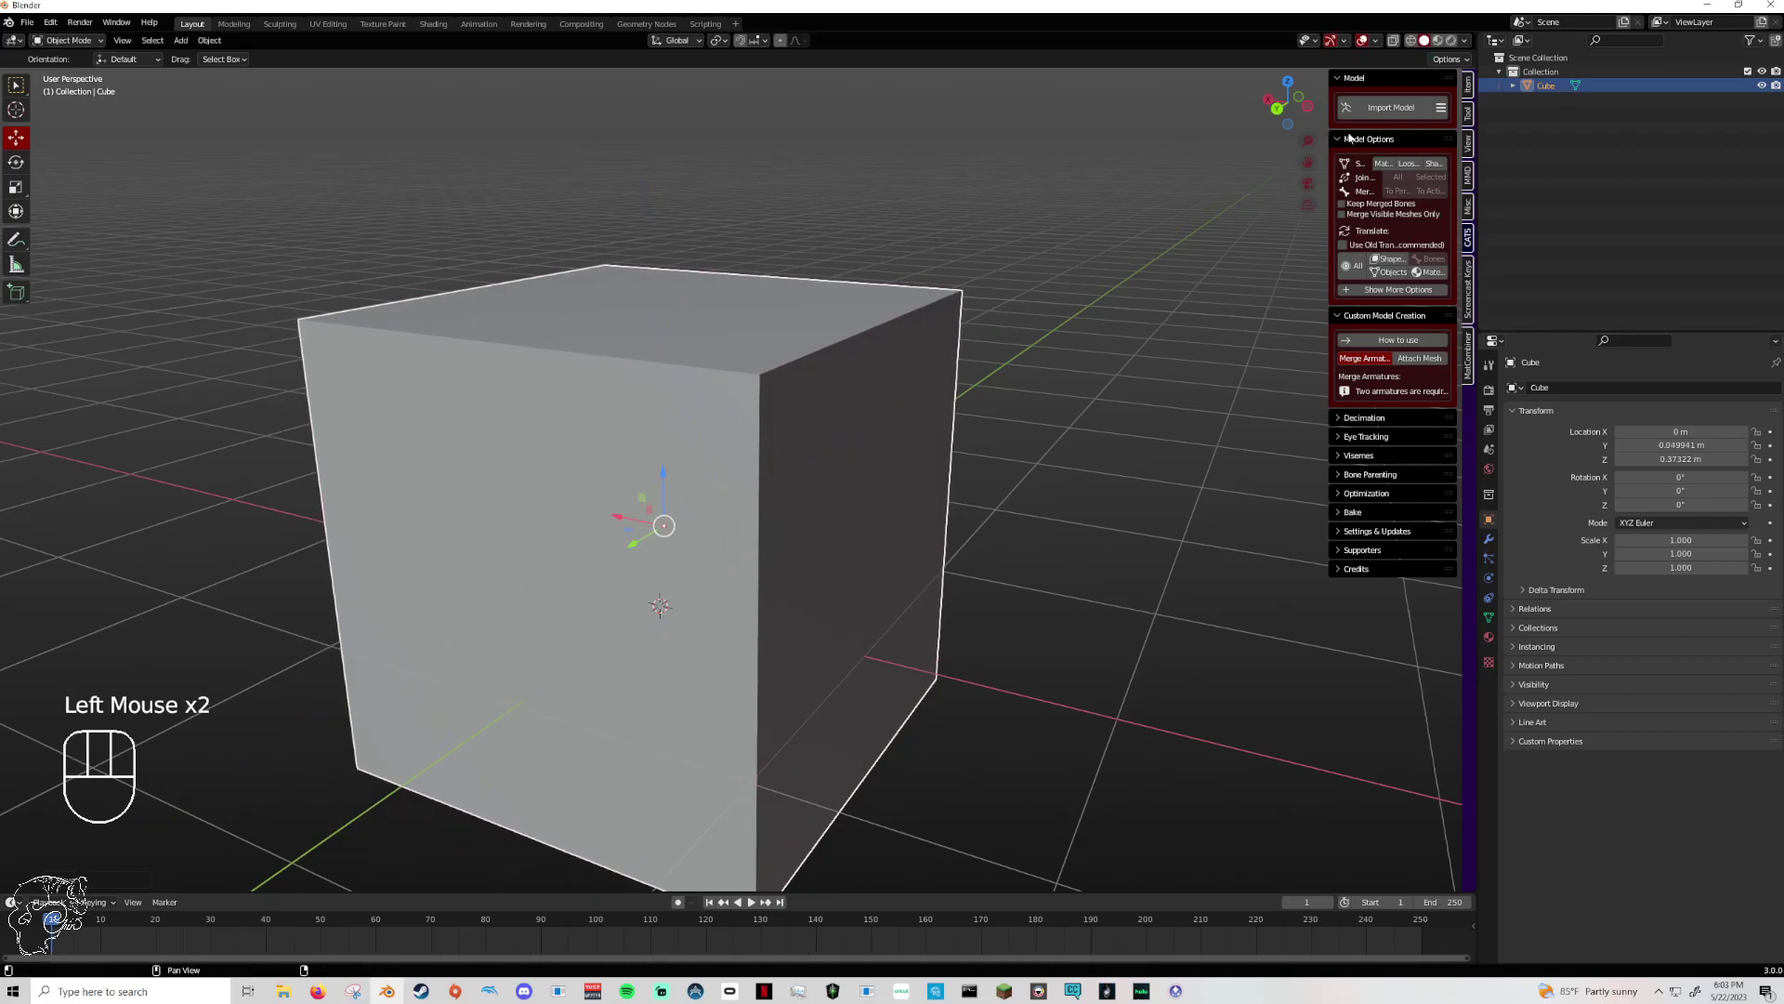
{"action": "left_click_drag", "start_coordinate": [654, 471], "coordinate": [721, 437]}
{"action": "scroll", "coordinate": [619, 543], "scroll_direction": "down", "scroll_amount": 2}
{"action": "middle_click_drag", "start_coordinate": [619, 543], "coordinate": [781, 552]}
{"action": "mouse_move", "coordinate": [734, 453]}
{"action": "left_mouse_down"}
{"action": "mouse_move", "coordinate": [740, 520]}
{"action": "mouse_move", "coordinate": [749, 446]}
{"action": "left_mouse_up"}
{"action": "key", "text": "Delete"}
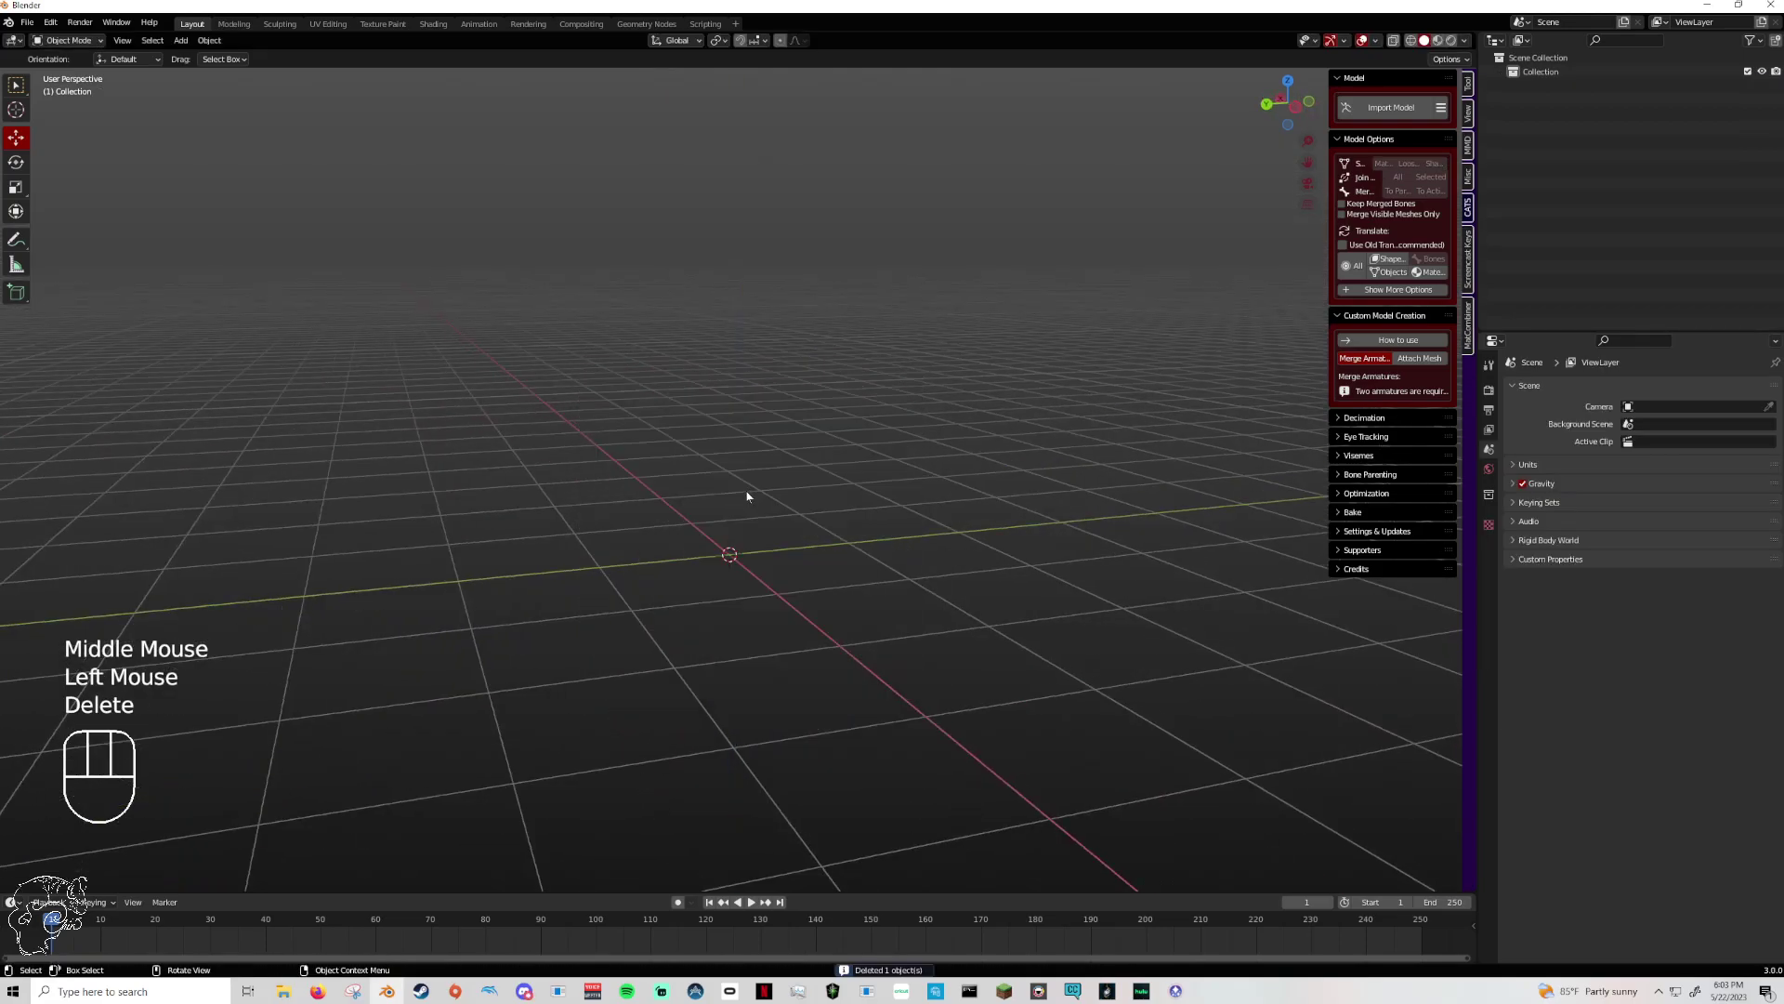
- Add a new cube at the world origin and view it from above
{"action": "key", "text": "shift+a"}
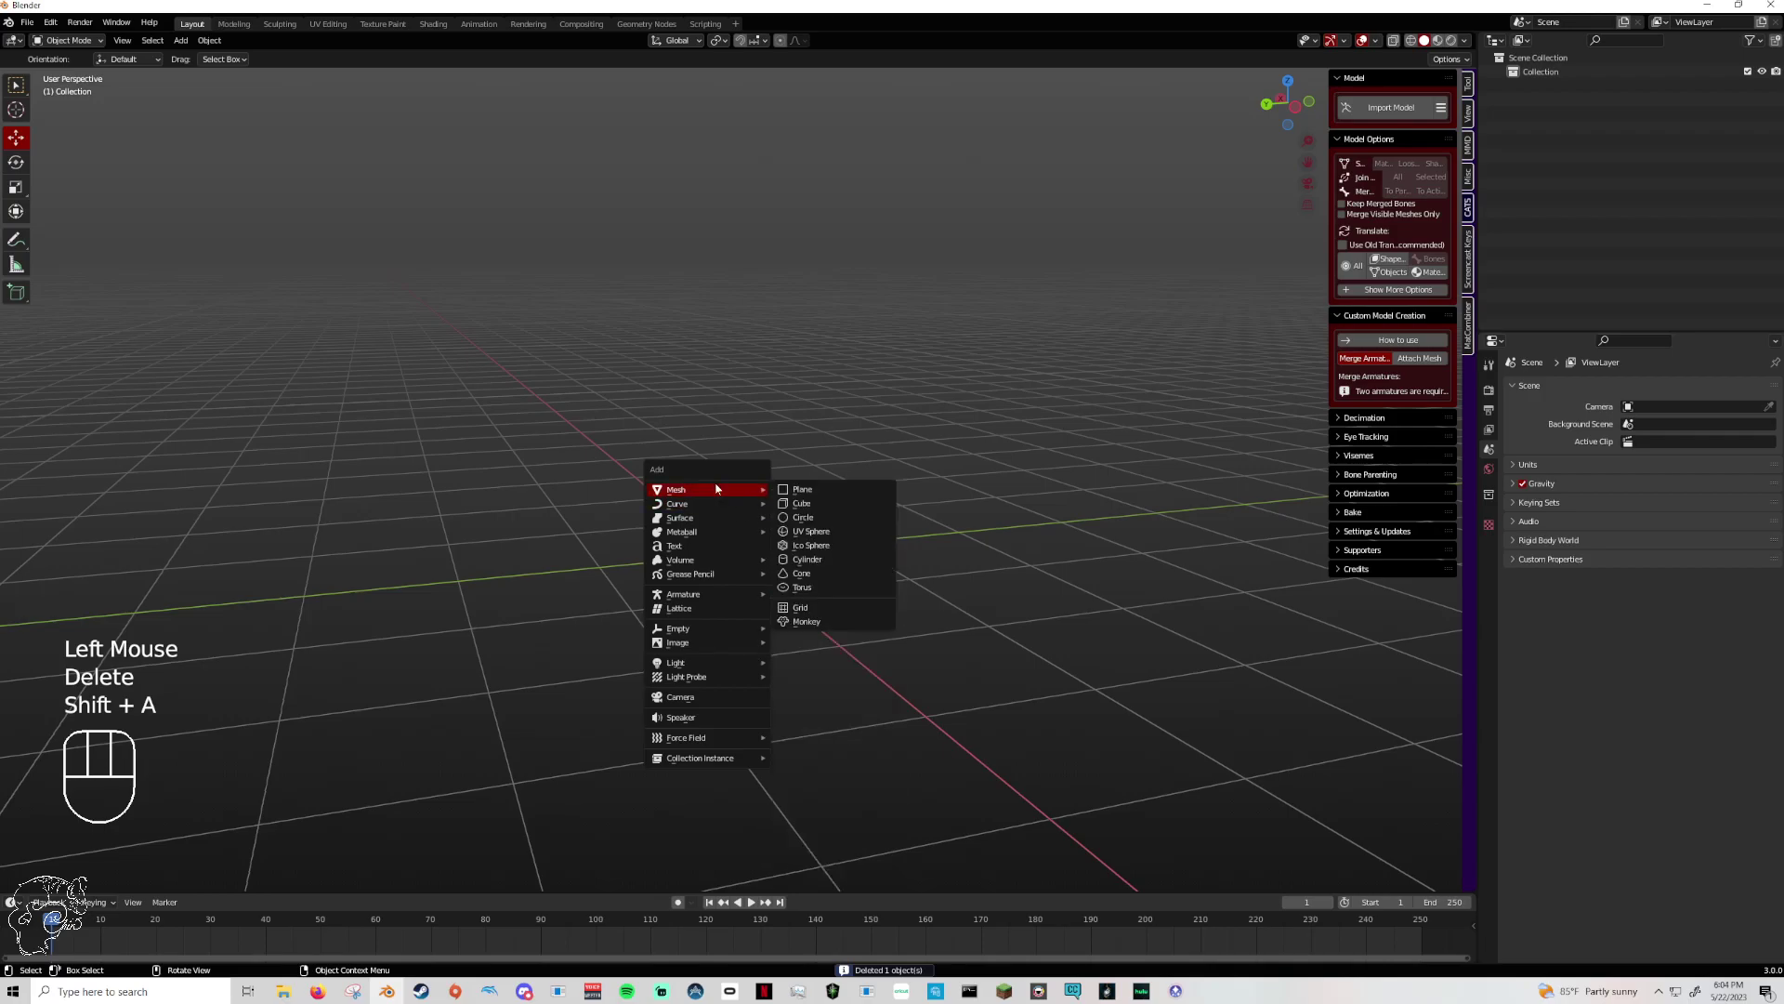
{"action": "left_click", "coordinate": [808, 503]}
{"action": "middle_click_drag", "start_coordinate": [985, 504], "coordinate": [482, 645]}
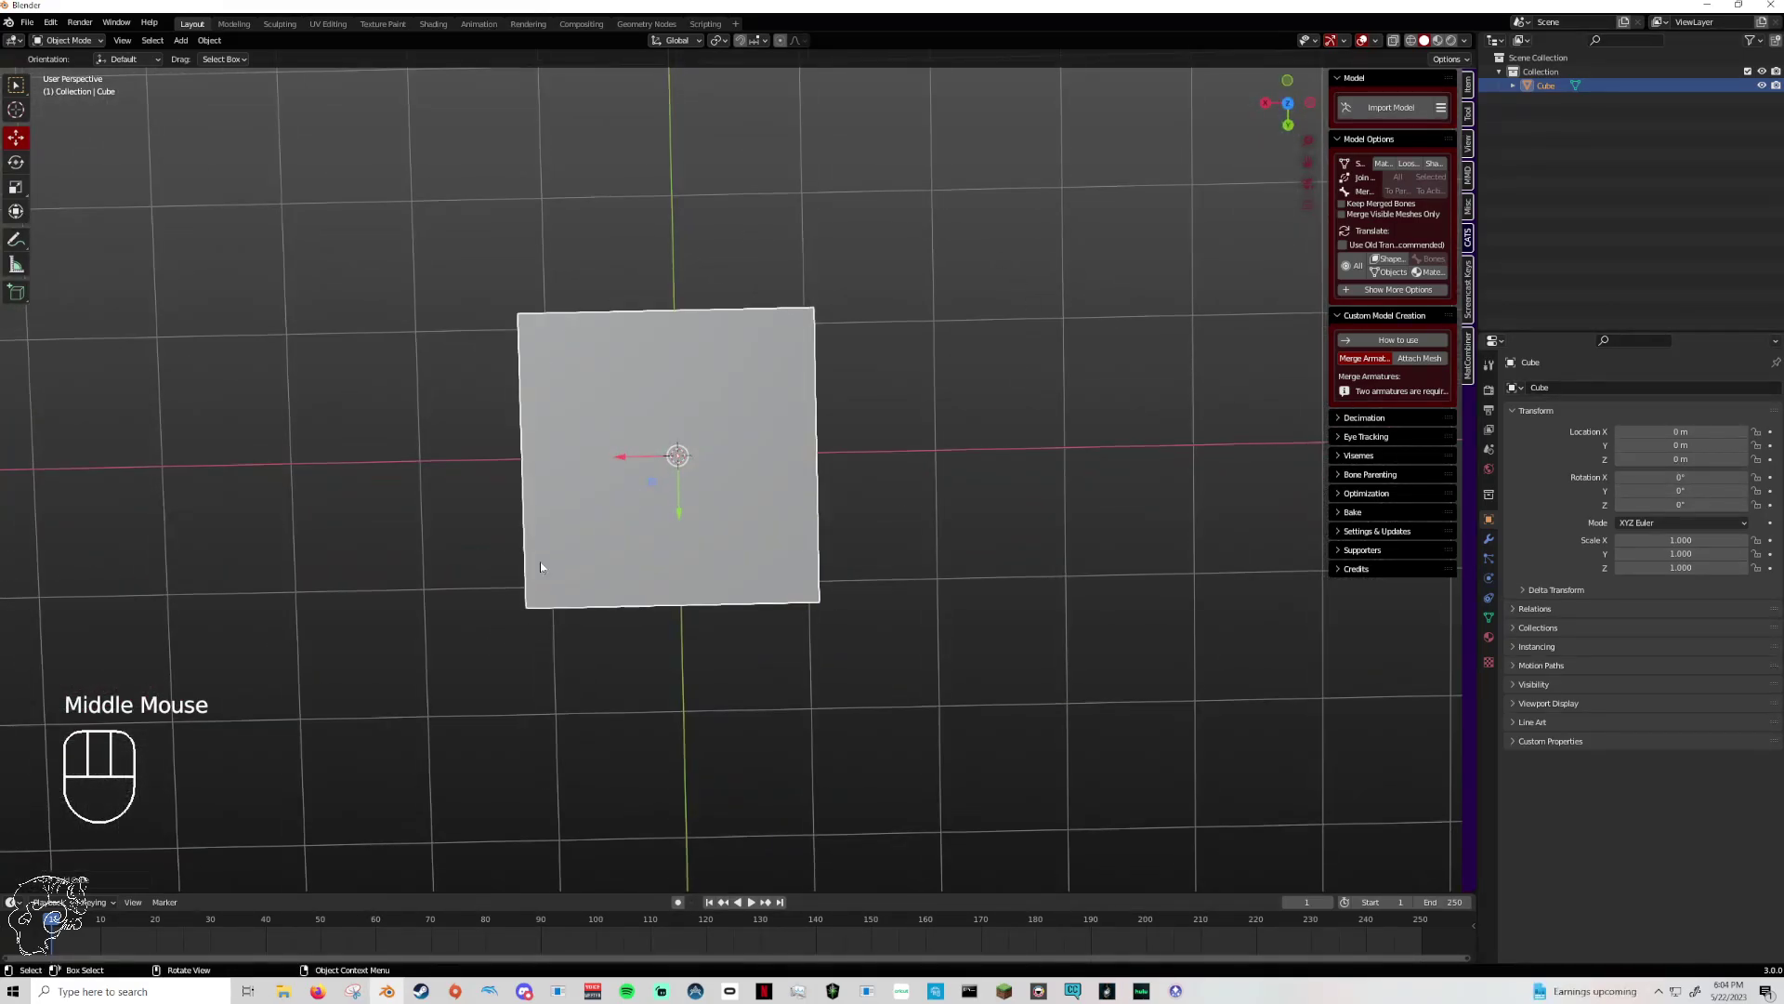
- Show the cube's transform values and, in front orthographic view, move it along Z to about 0.99 m
{"action": "left_click", "coordinate": [1289, 104]}
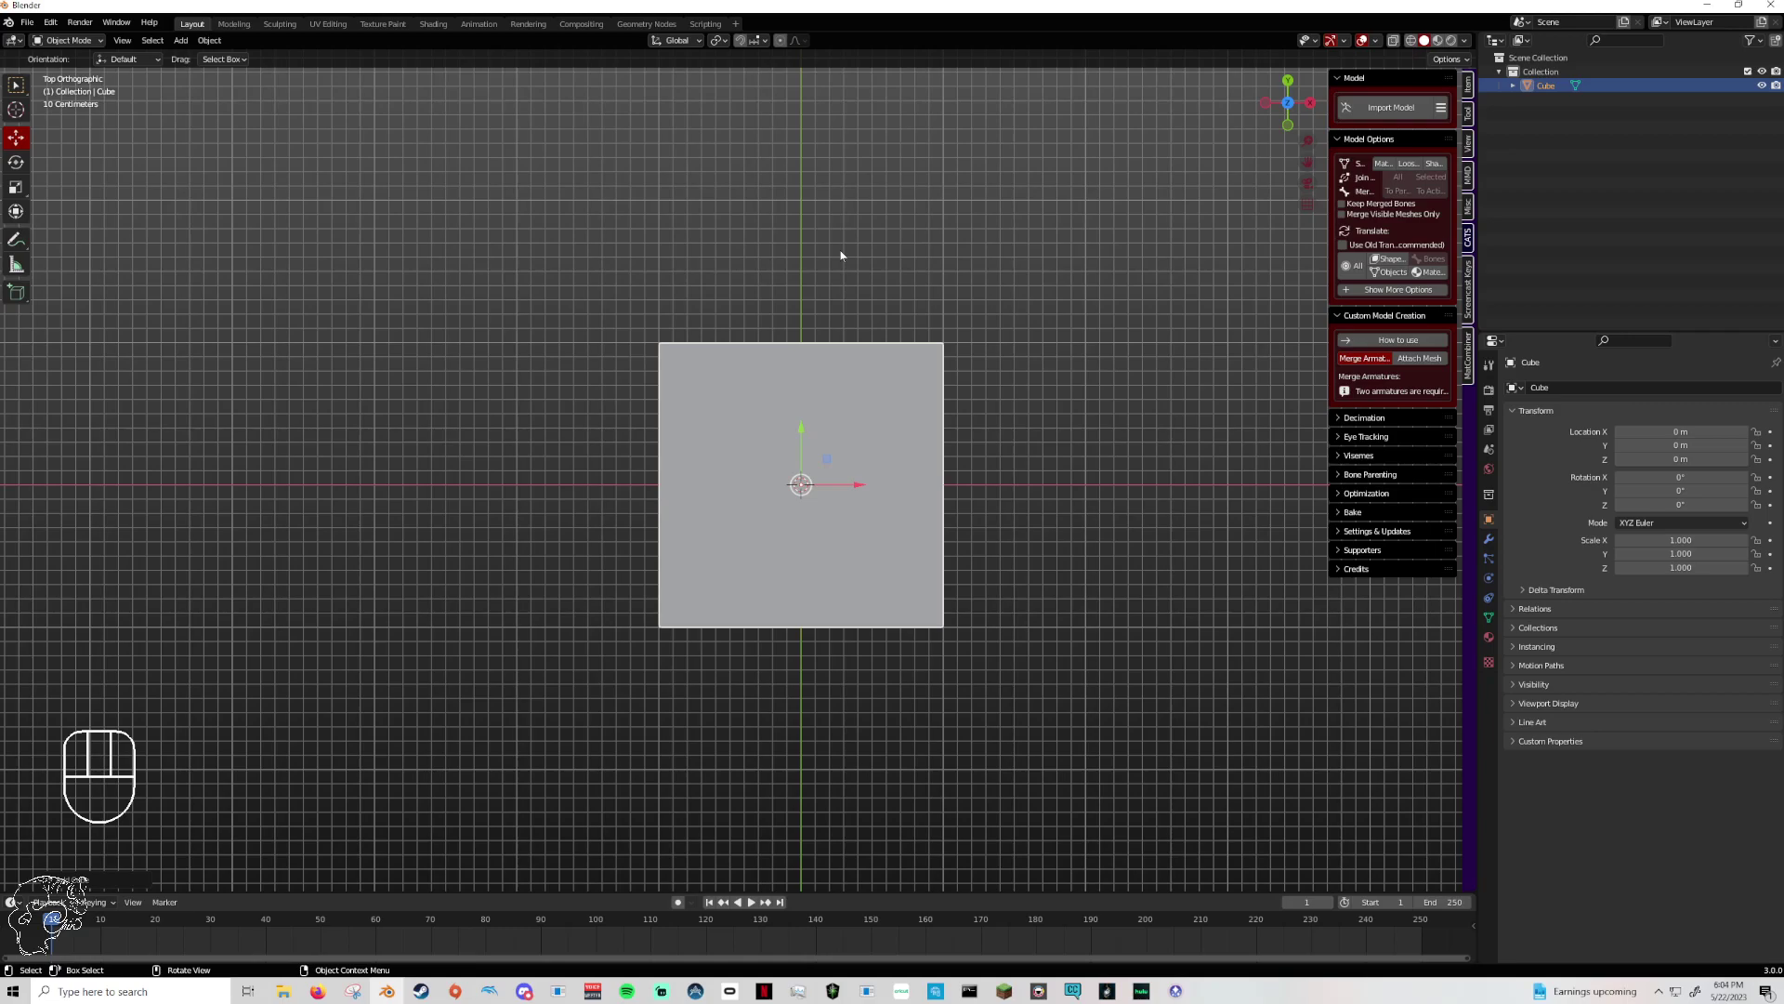
{"action": "left_click", "coordinate": [1468, 85]}
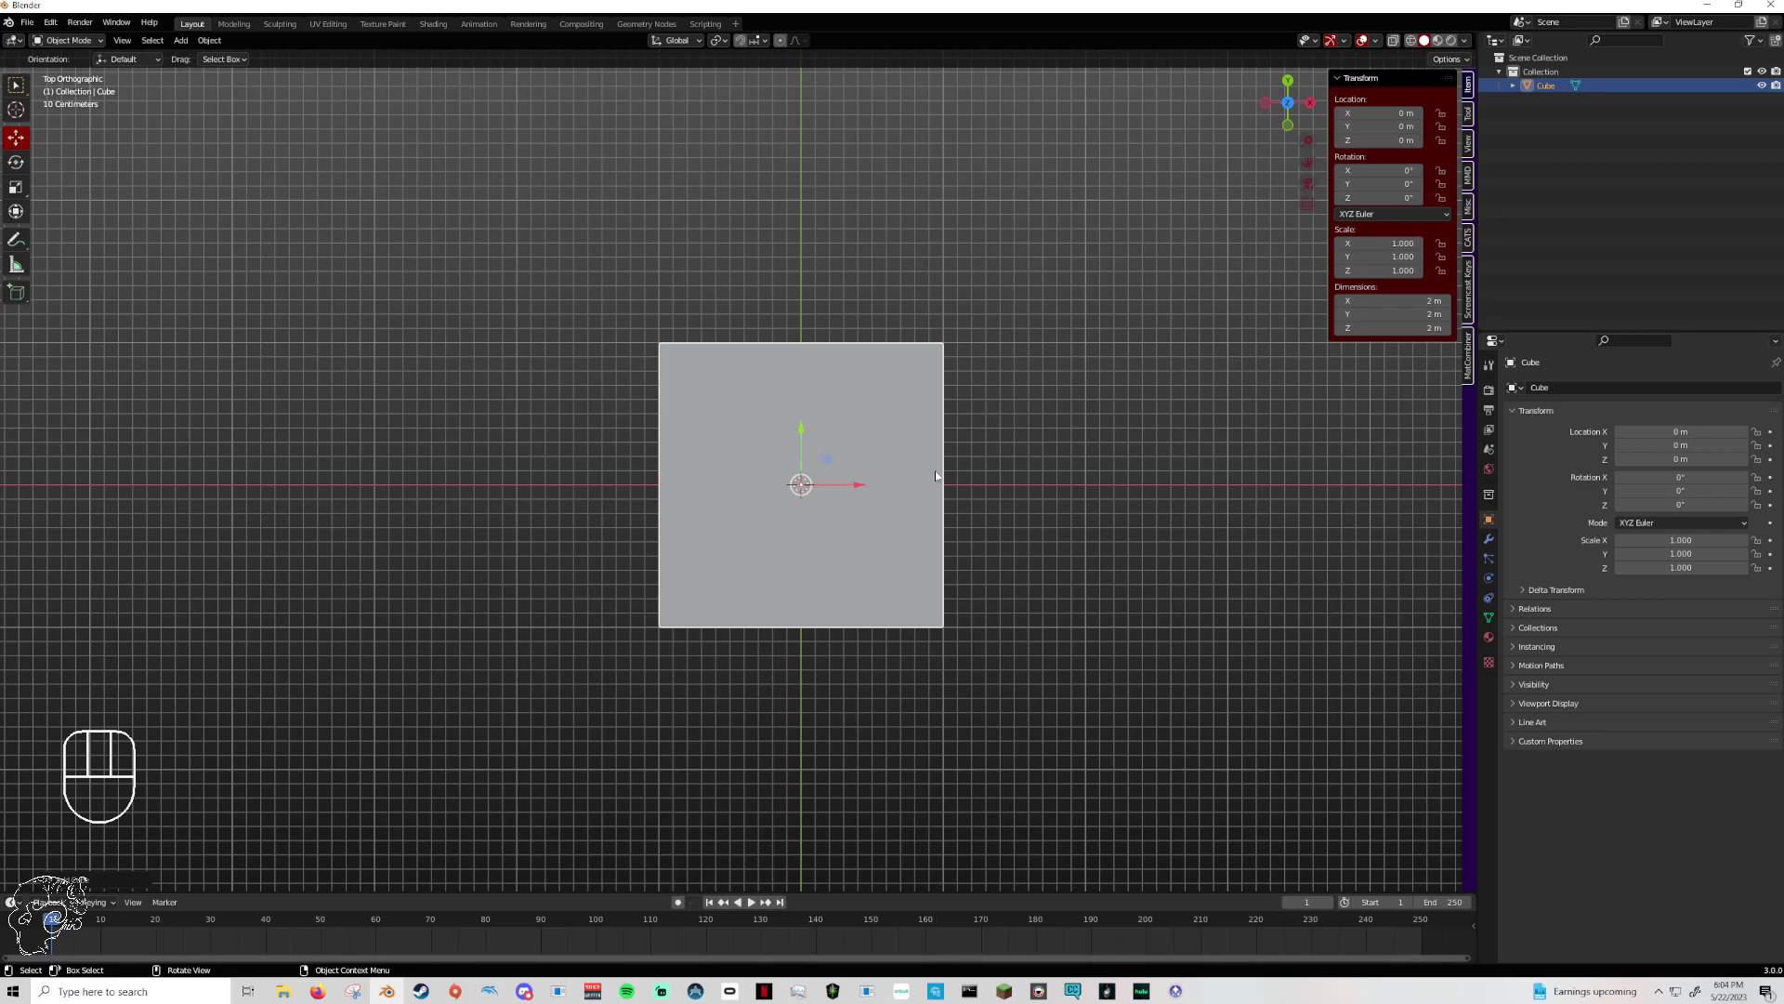
{"action": "left_click", "coordinate": [1289, 124]}
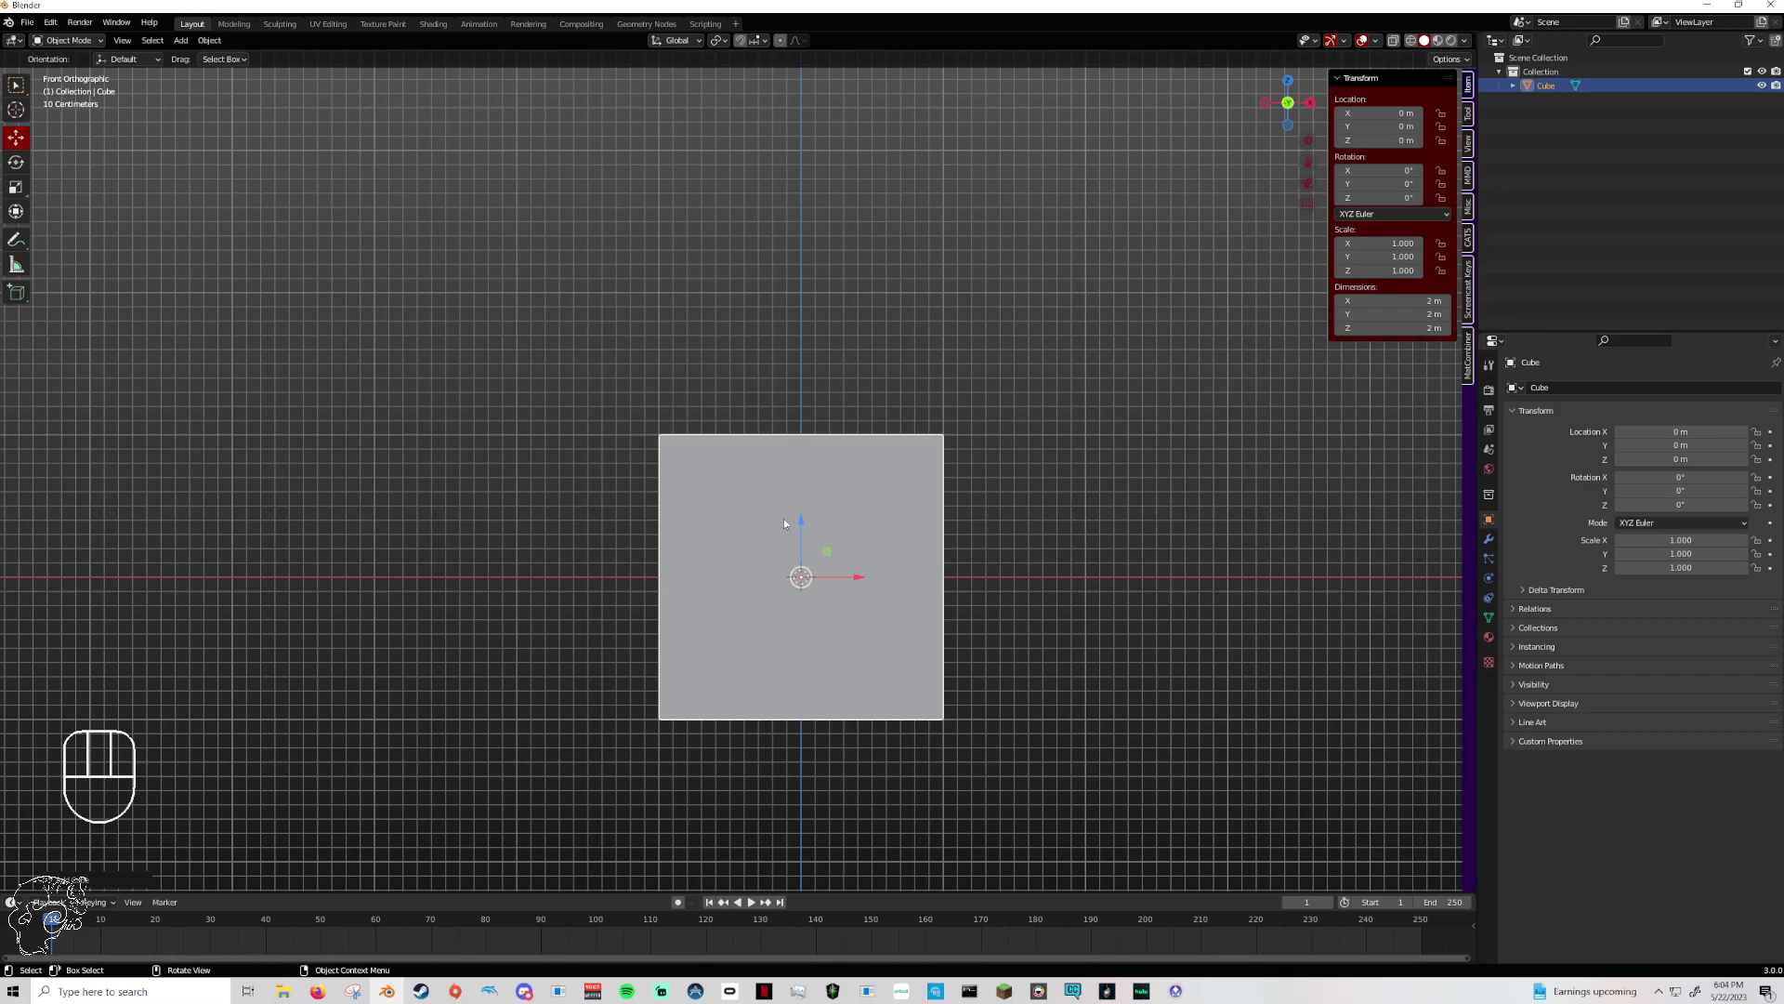
{"action": "left_click_drag", "start_coordinate": [801, 530], "coordinate": [812, 378]}
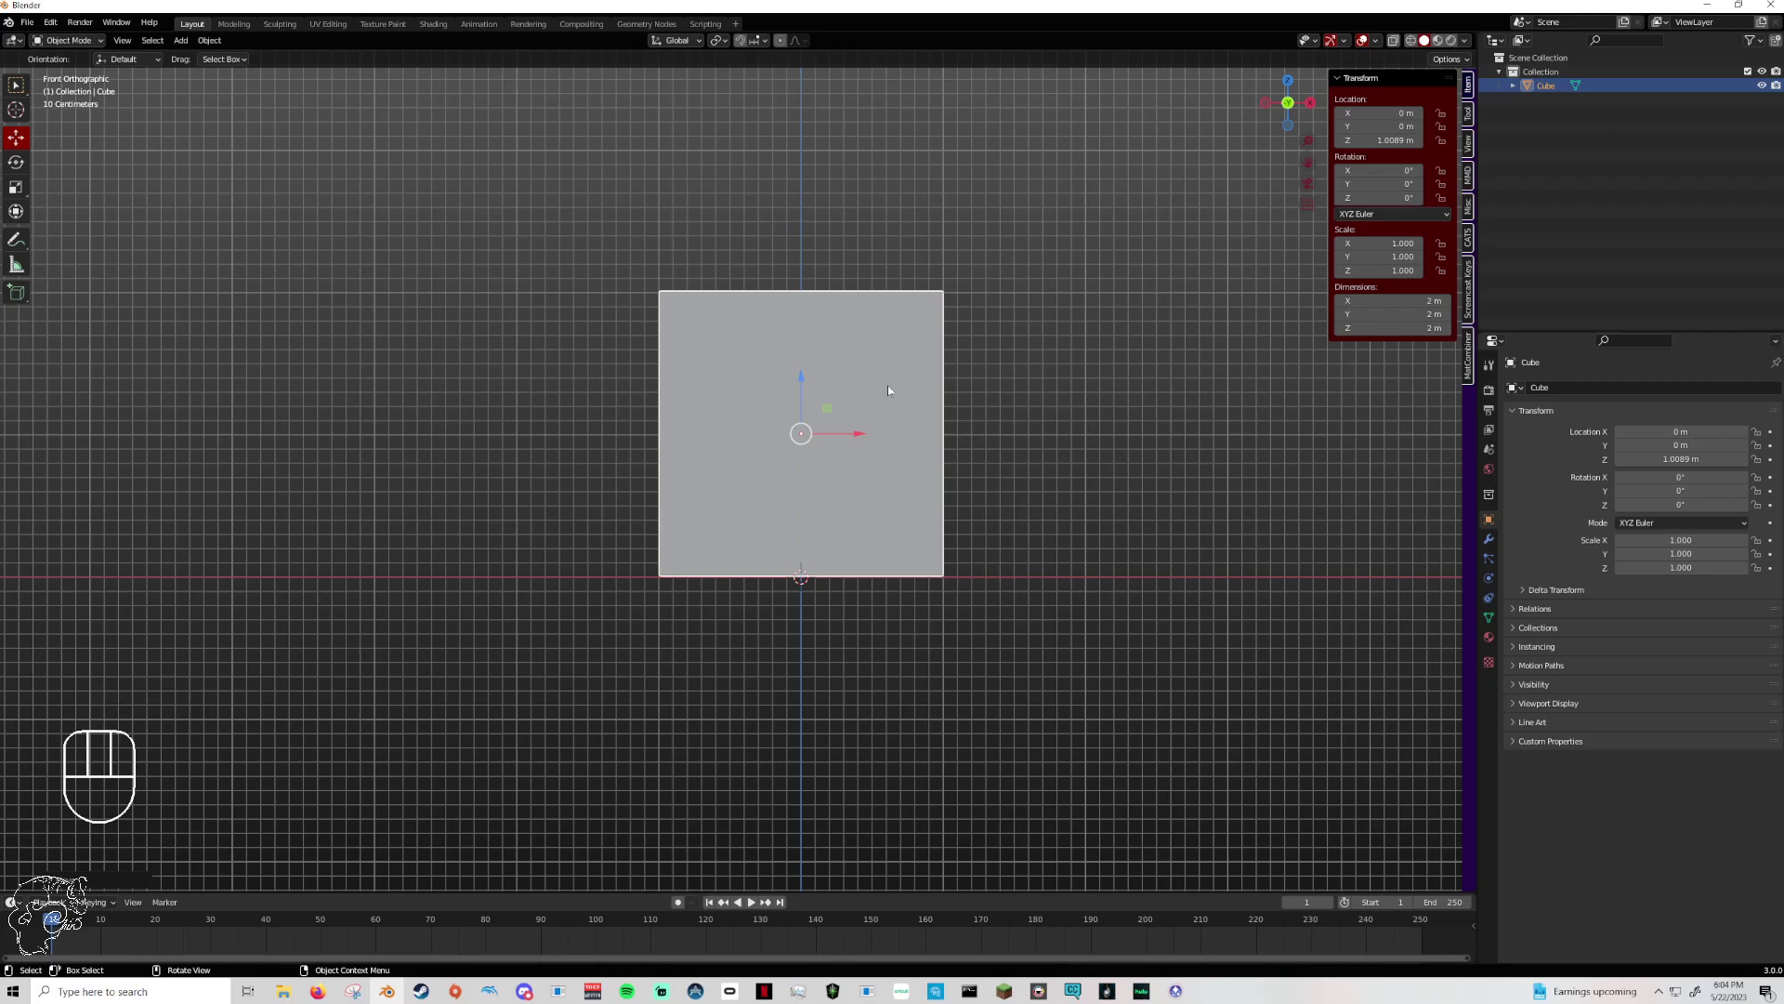
{"action": "left_click_drag", "start_coordinate": [800, 386], "coordinate": [767, 705]}
{"action": "left_click_drag", "start_coordinate": [803, 646], "coordinate": [810, 320]}
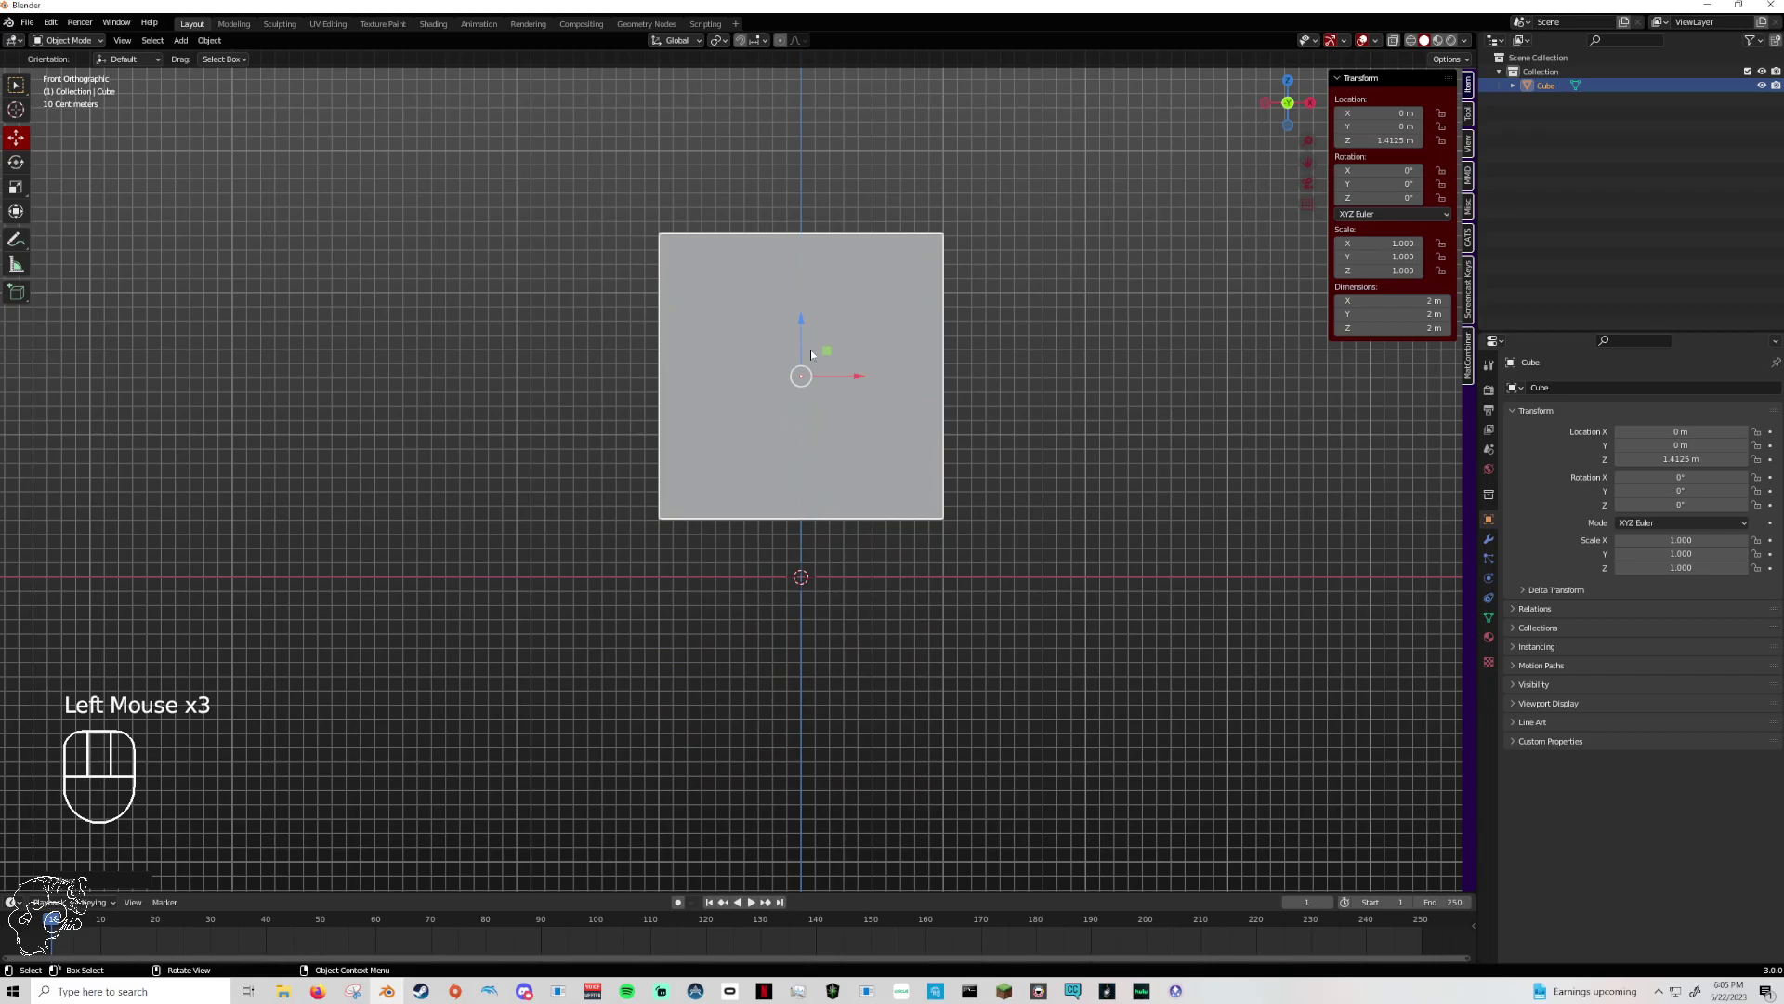
{"action": "left_click_drag", "start_coordinate": [801, 321], "coordinate": [810, 412]}
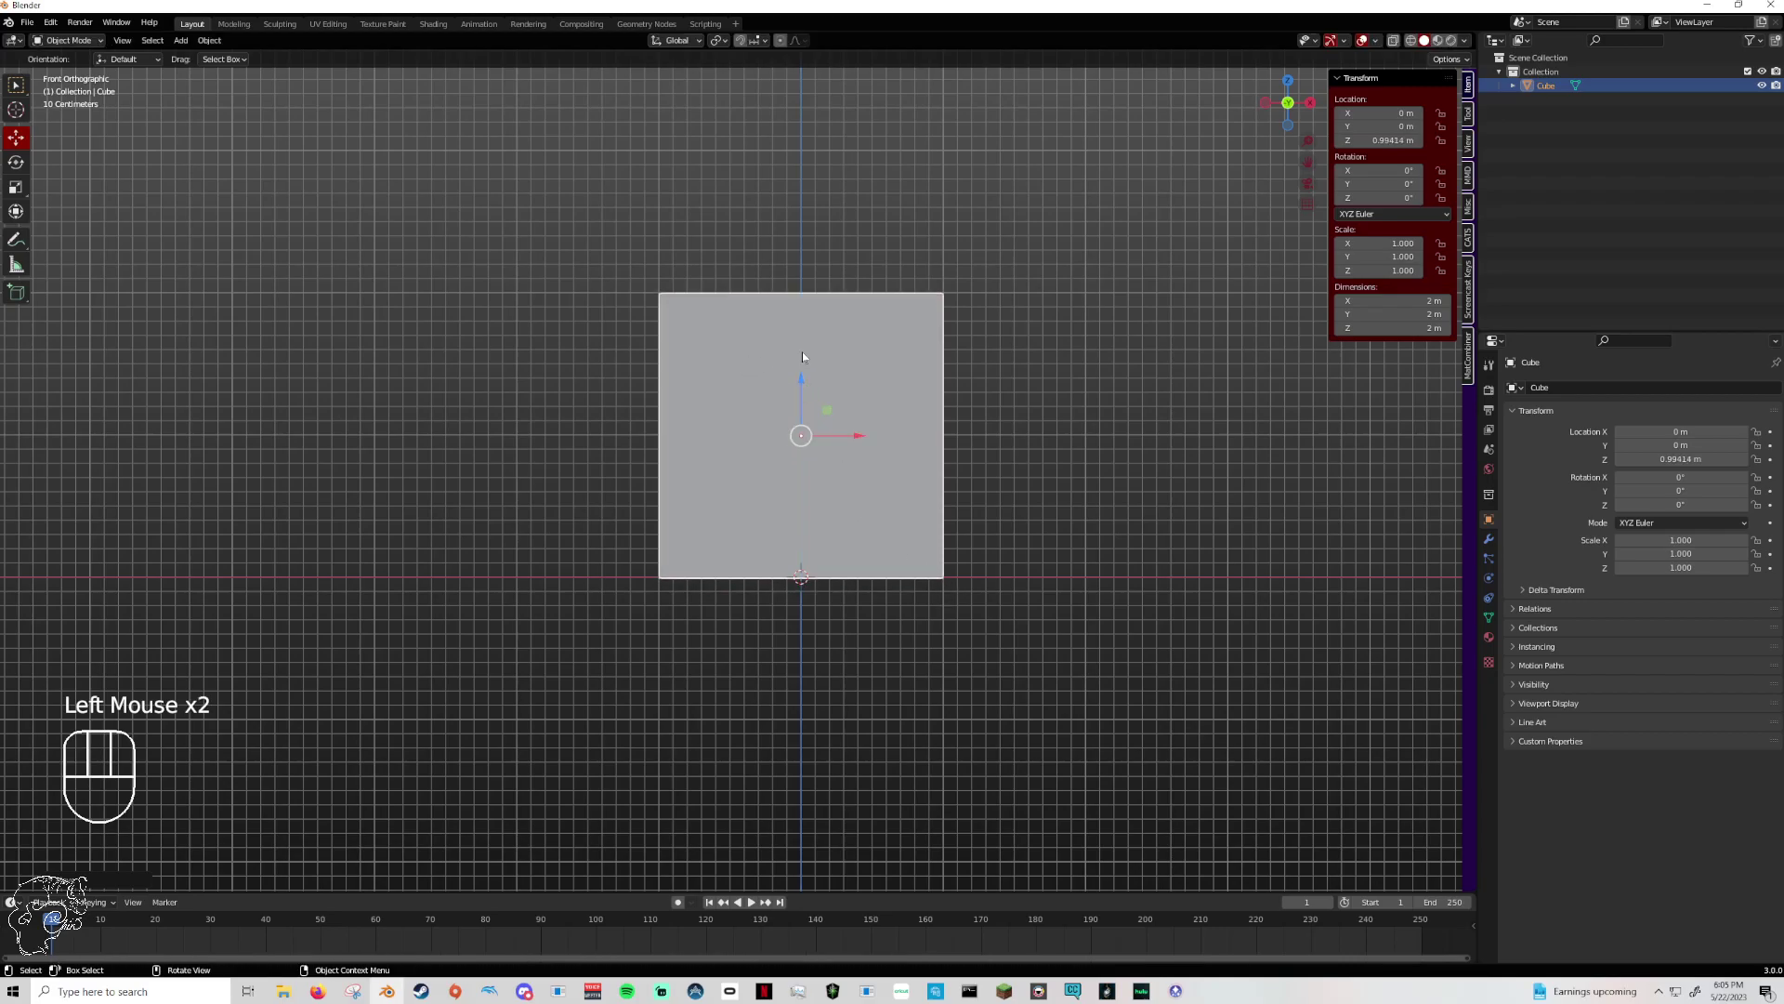
- Try rotating the cube about -61° around Z with the Rotate tool, and undo the rotation
{"action": "left_click", "coordinate": [15, 161]}
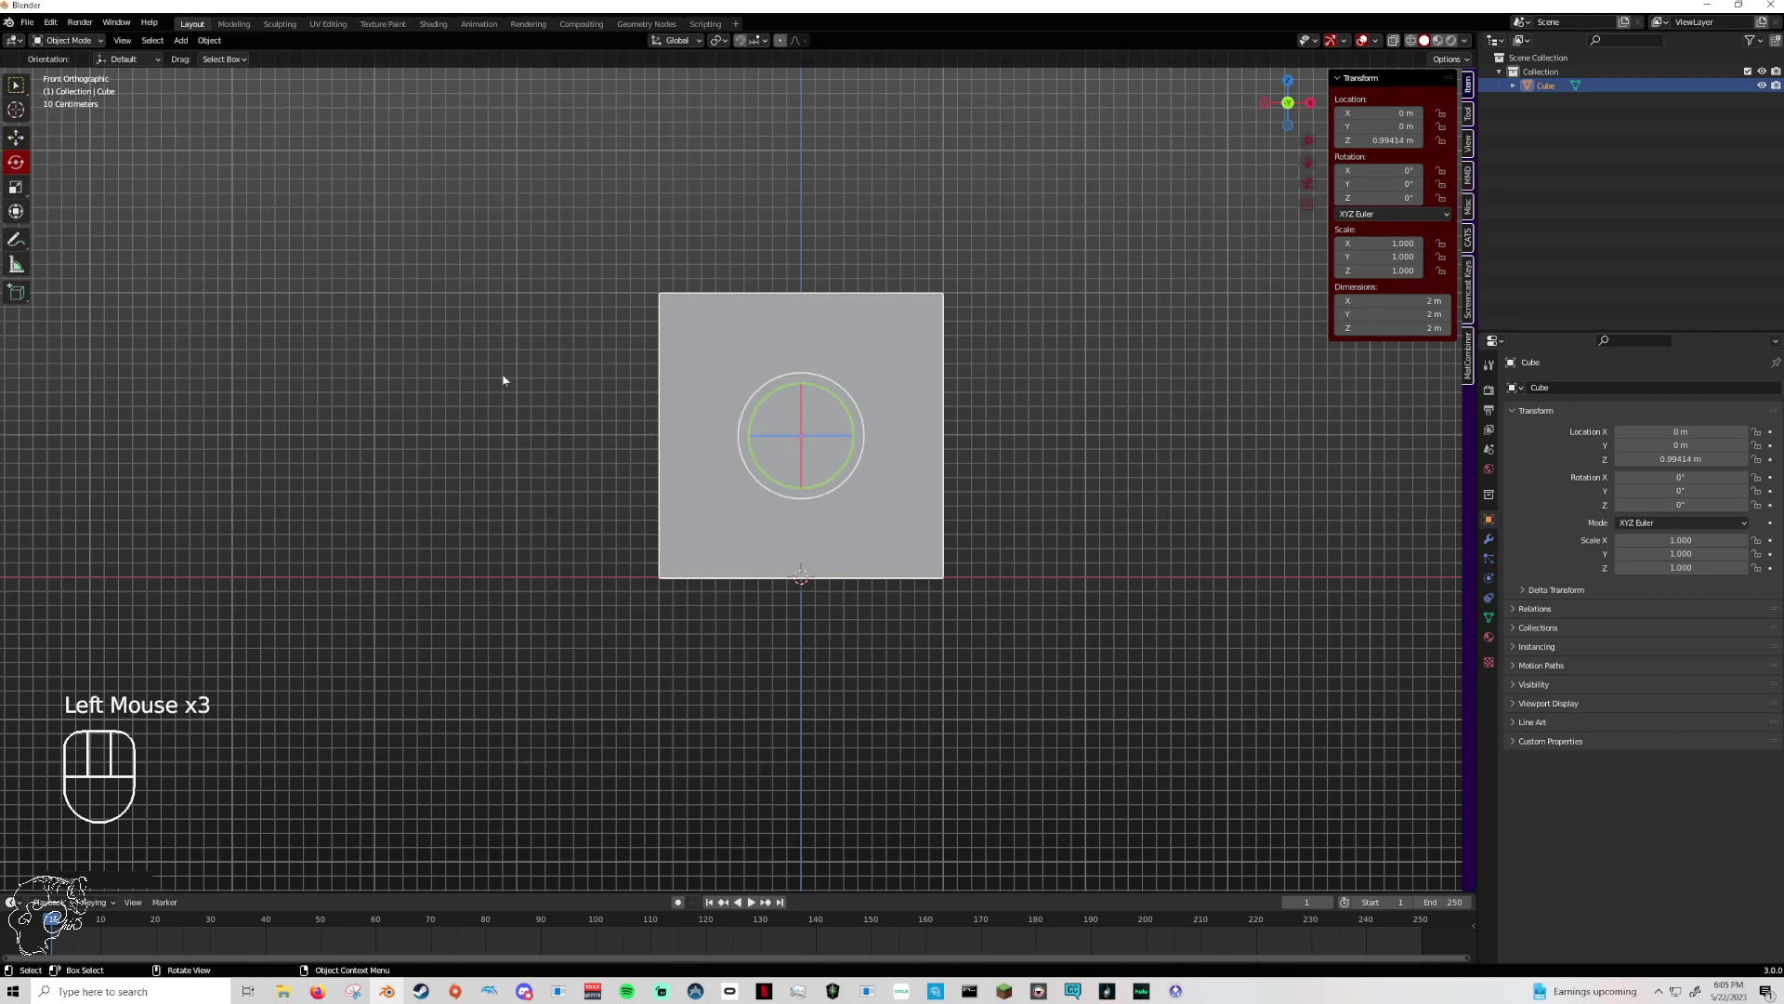
{"action": "middle_click_drag", "start_coordinate": [931, 409], "coordinate": [844, 450]}
{"action": "left_click_drag", "start_coordinate": [845, 450], "coordinate": [686, 490]}
{"action": "left_click", "coordinate": [1272, 111]}
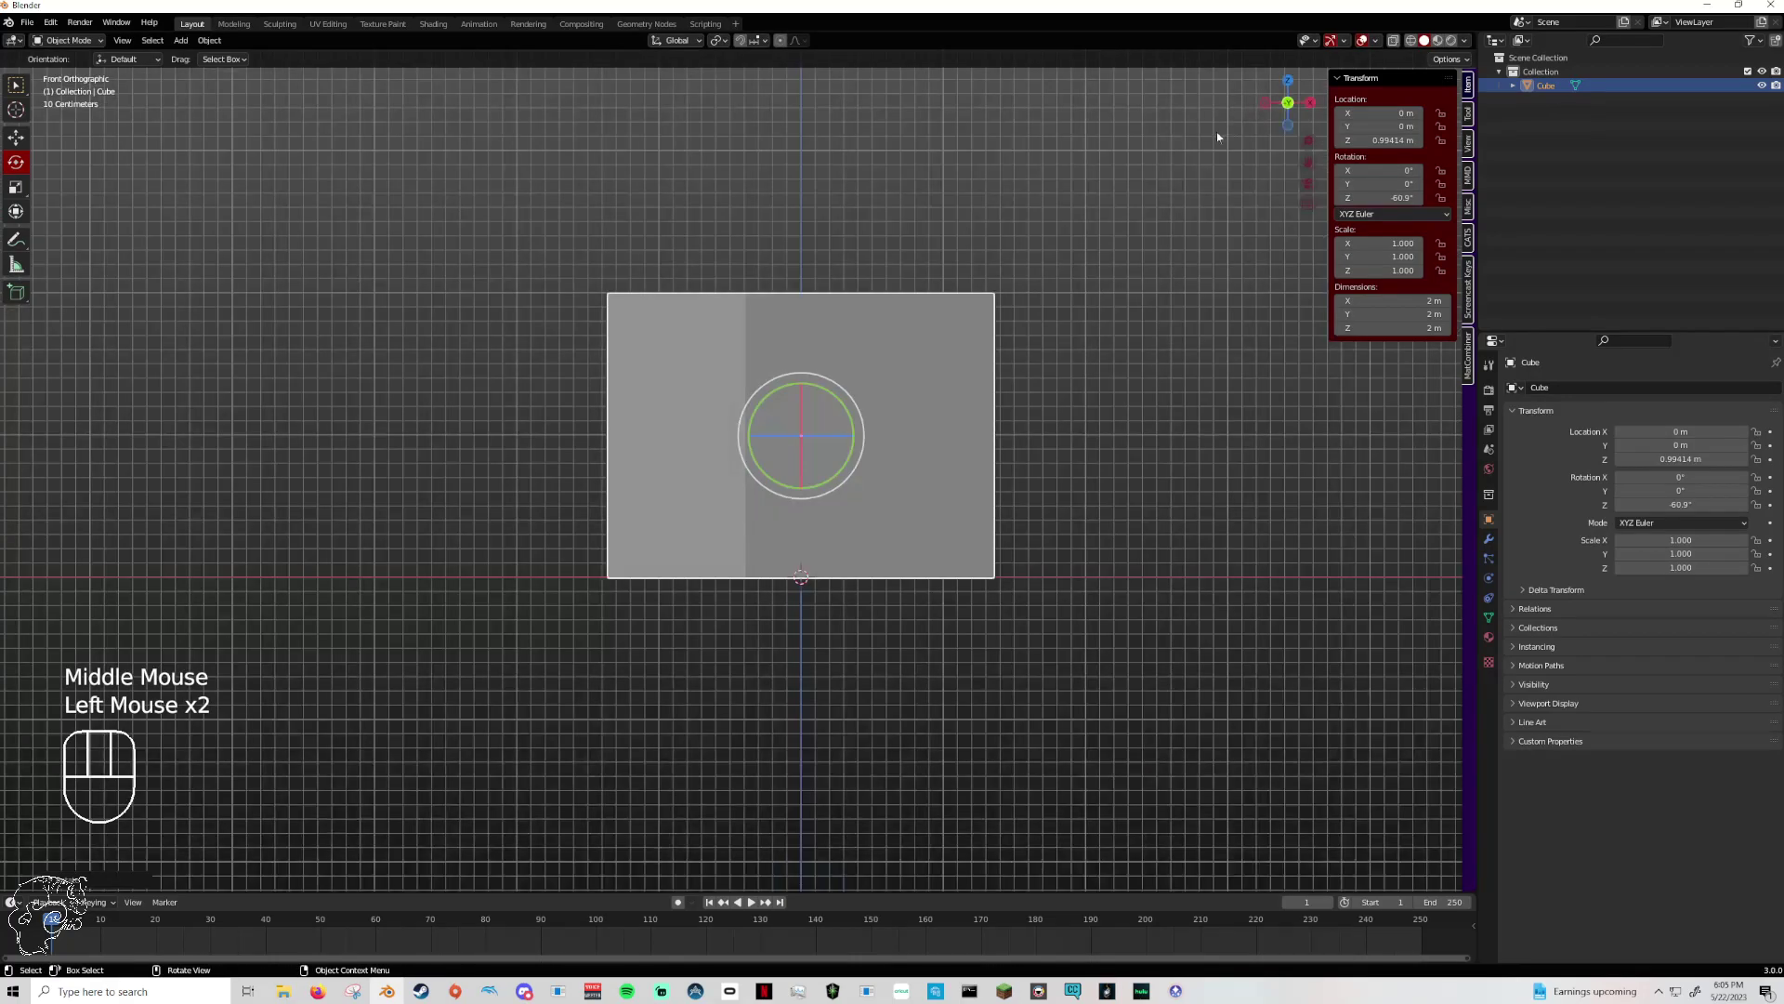
{"action": "key", "text": "ctrl+z"}
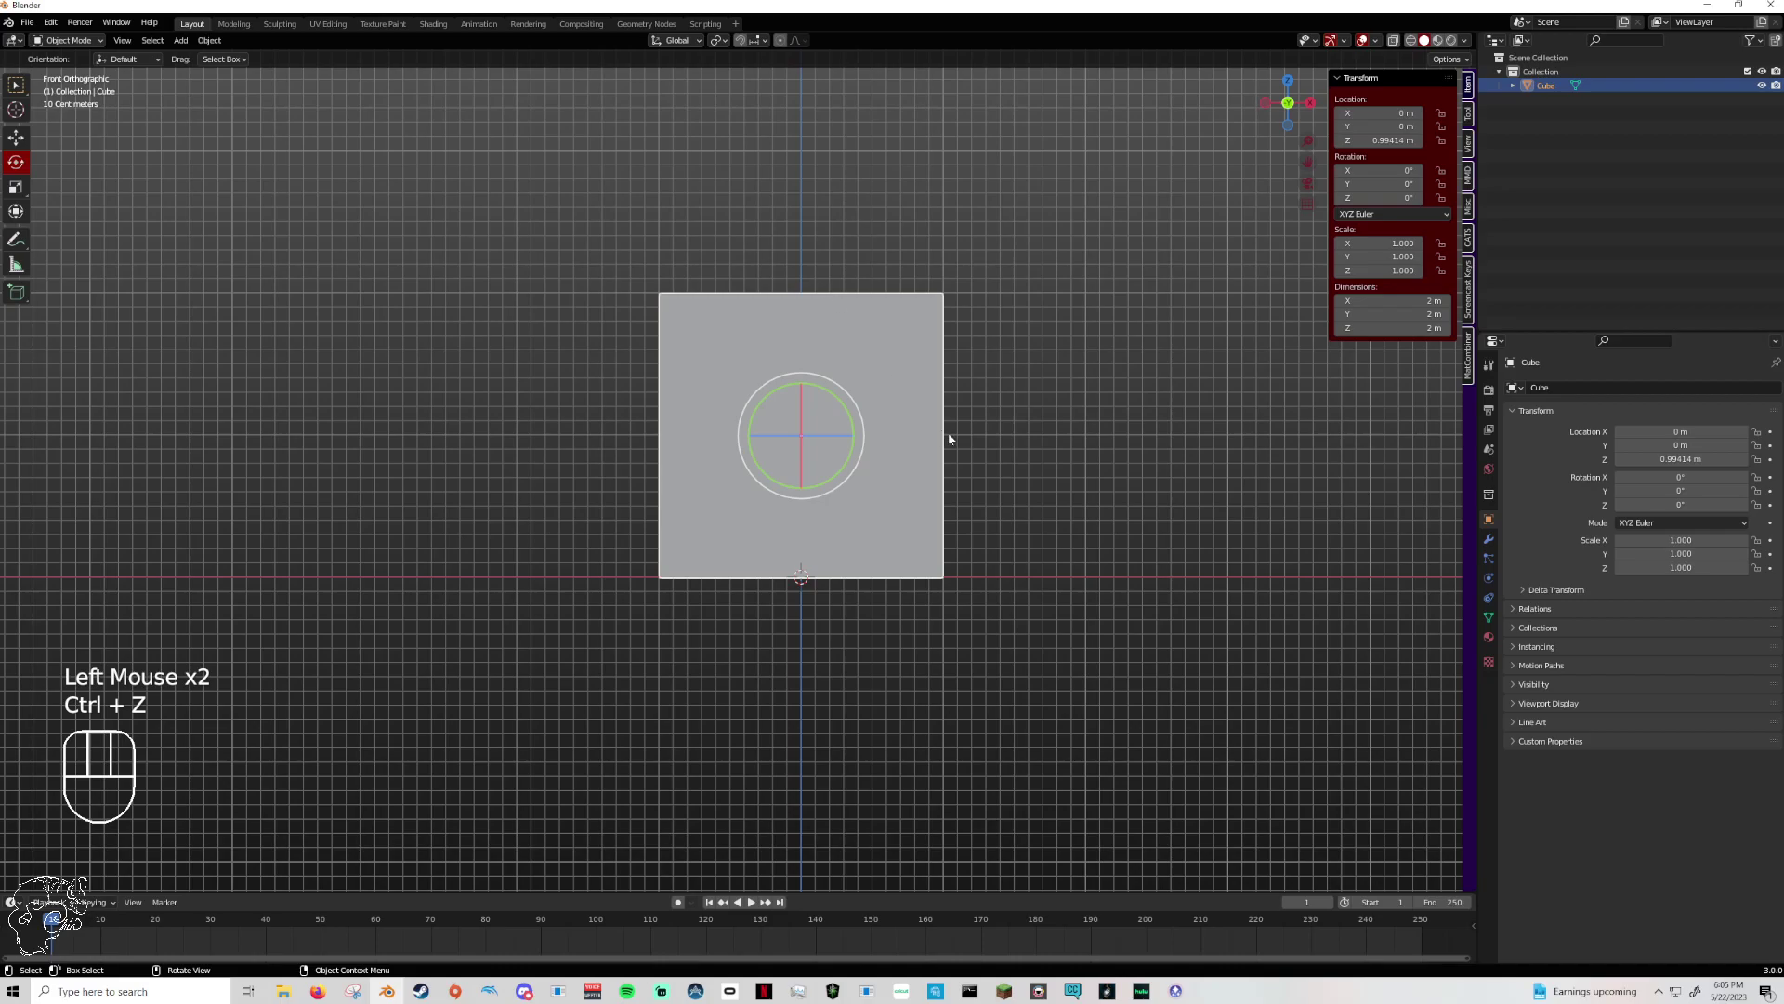
- Grab and move the cube freely in front view, placing it at about X -0.21 m and Z 0.31 m
{"action": "key", "text": "g"}
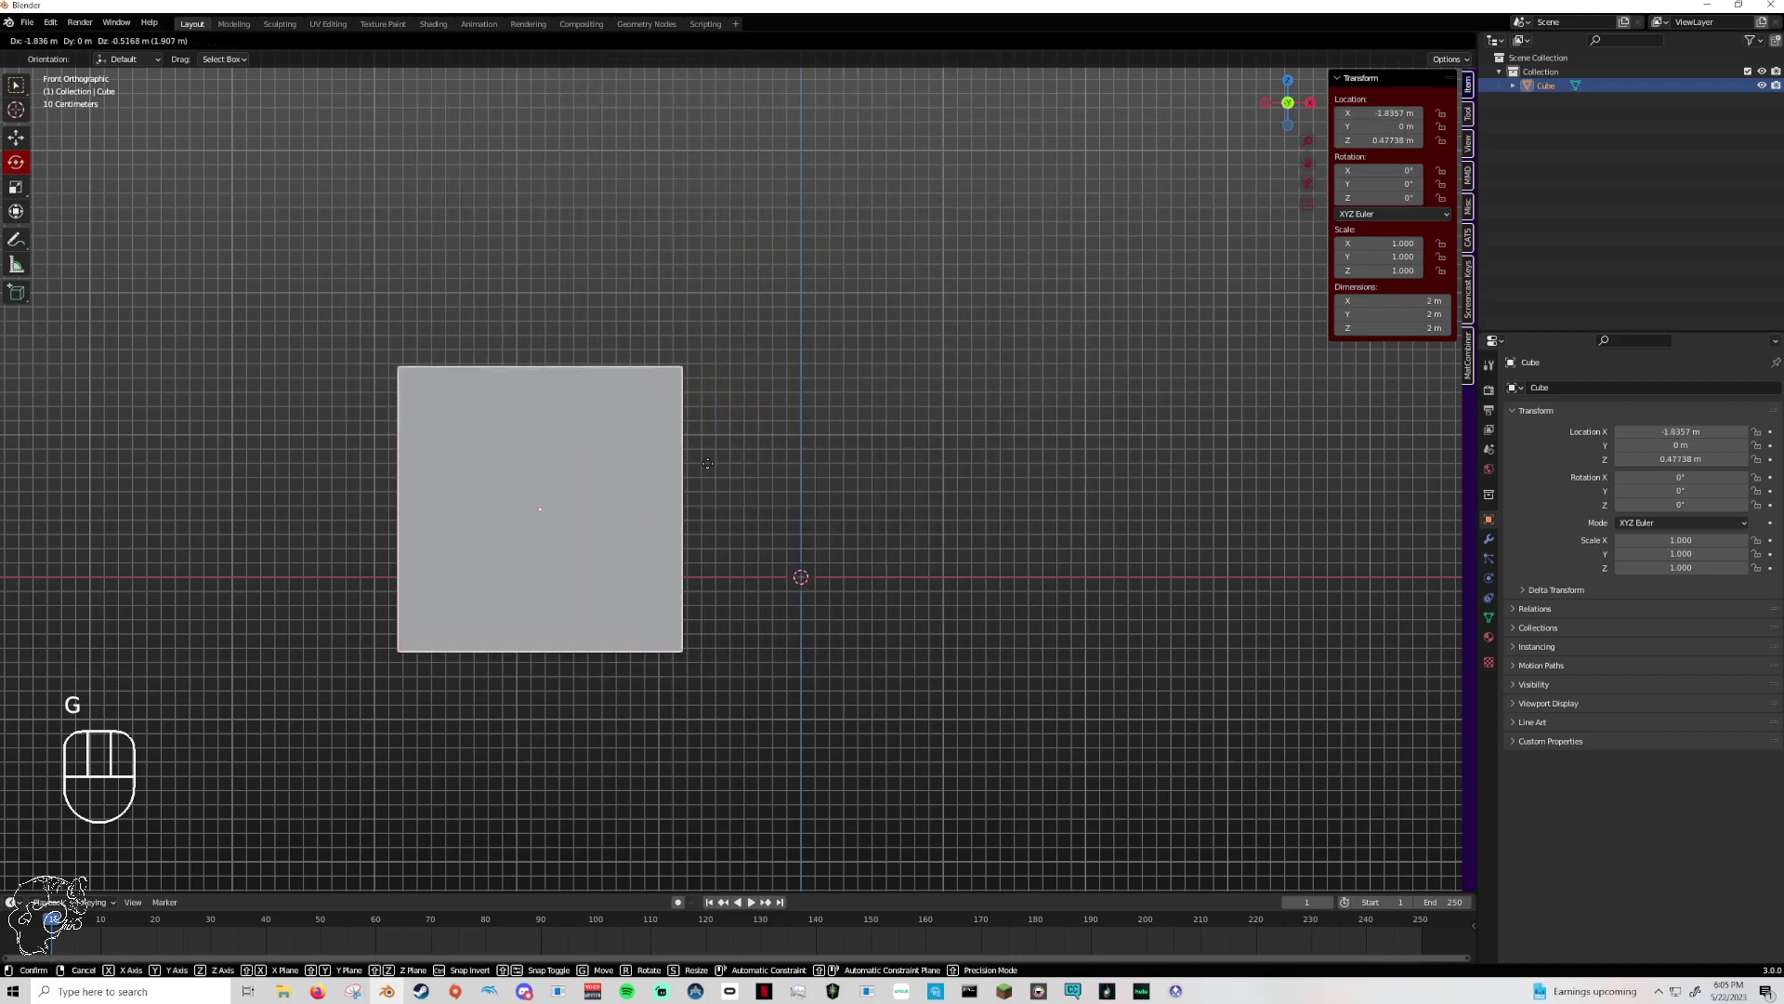
{"action": "left_click", "coordinate": [988, 456]}
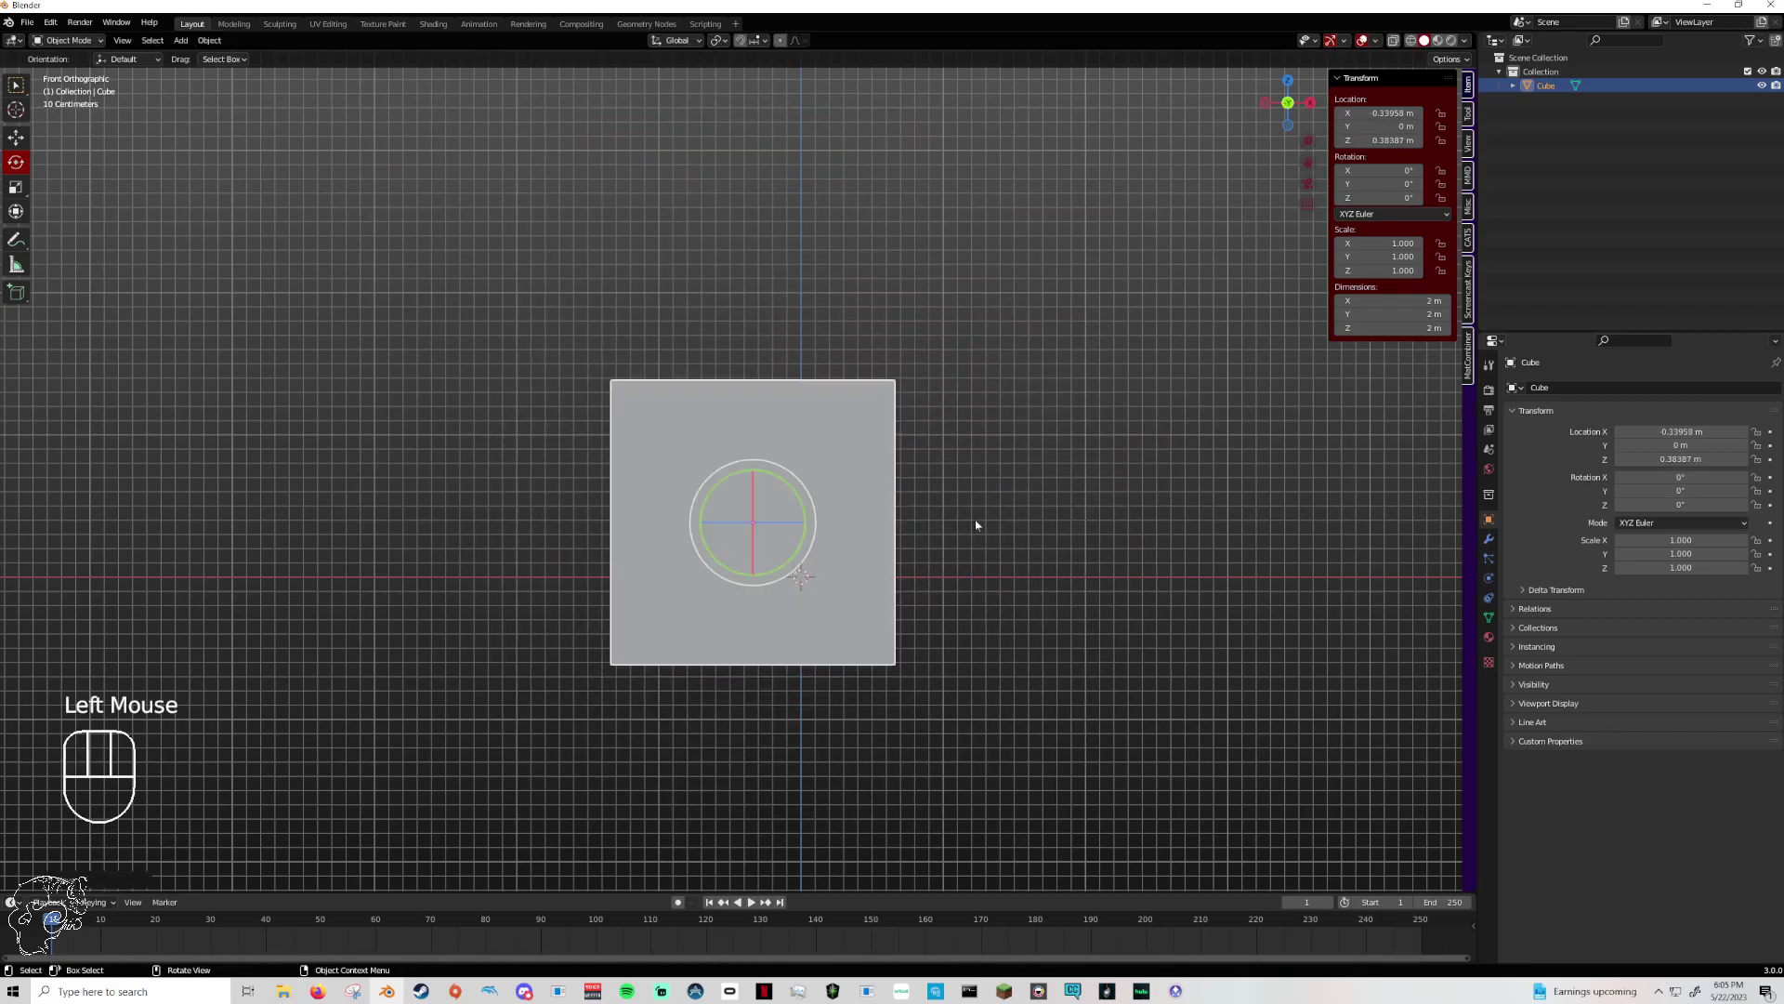
{"action": "key", "text": "g"}
{"action": "left_click", "coordinate": [1183, 609]}
{"action": "key", "text": "g"}
{"action": "left_click", "coordinate": [737, 546]}
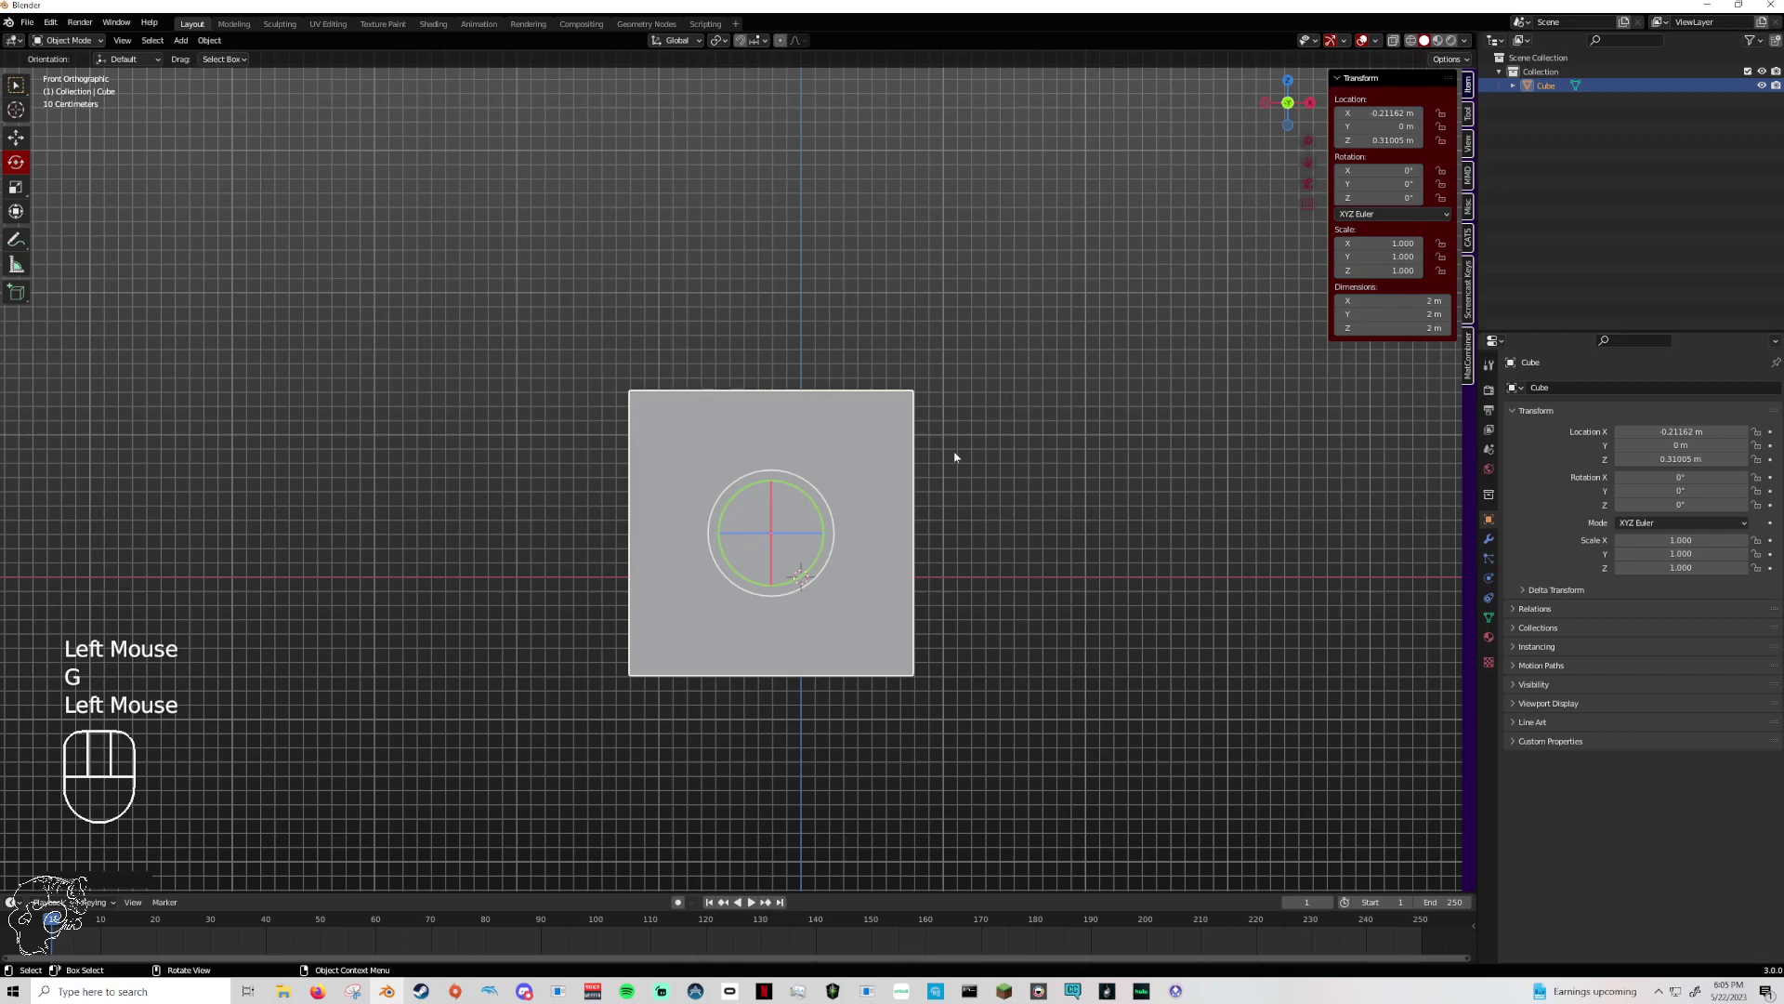
- Try moving the cube freely in front view and again in perspective, to about X 2.09 m, Y 0.84 m, Z 1.96 m
{"action": "key", "text": "g"}
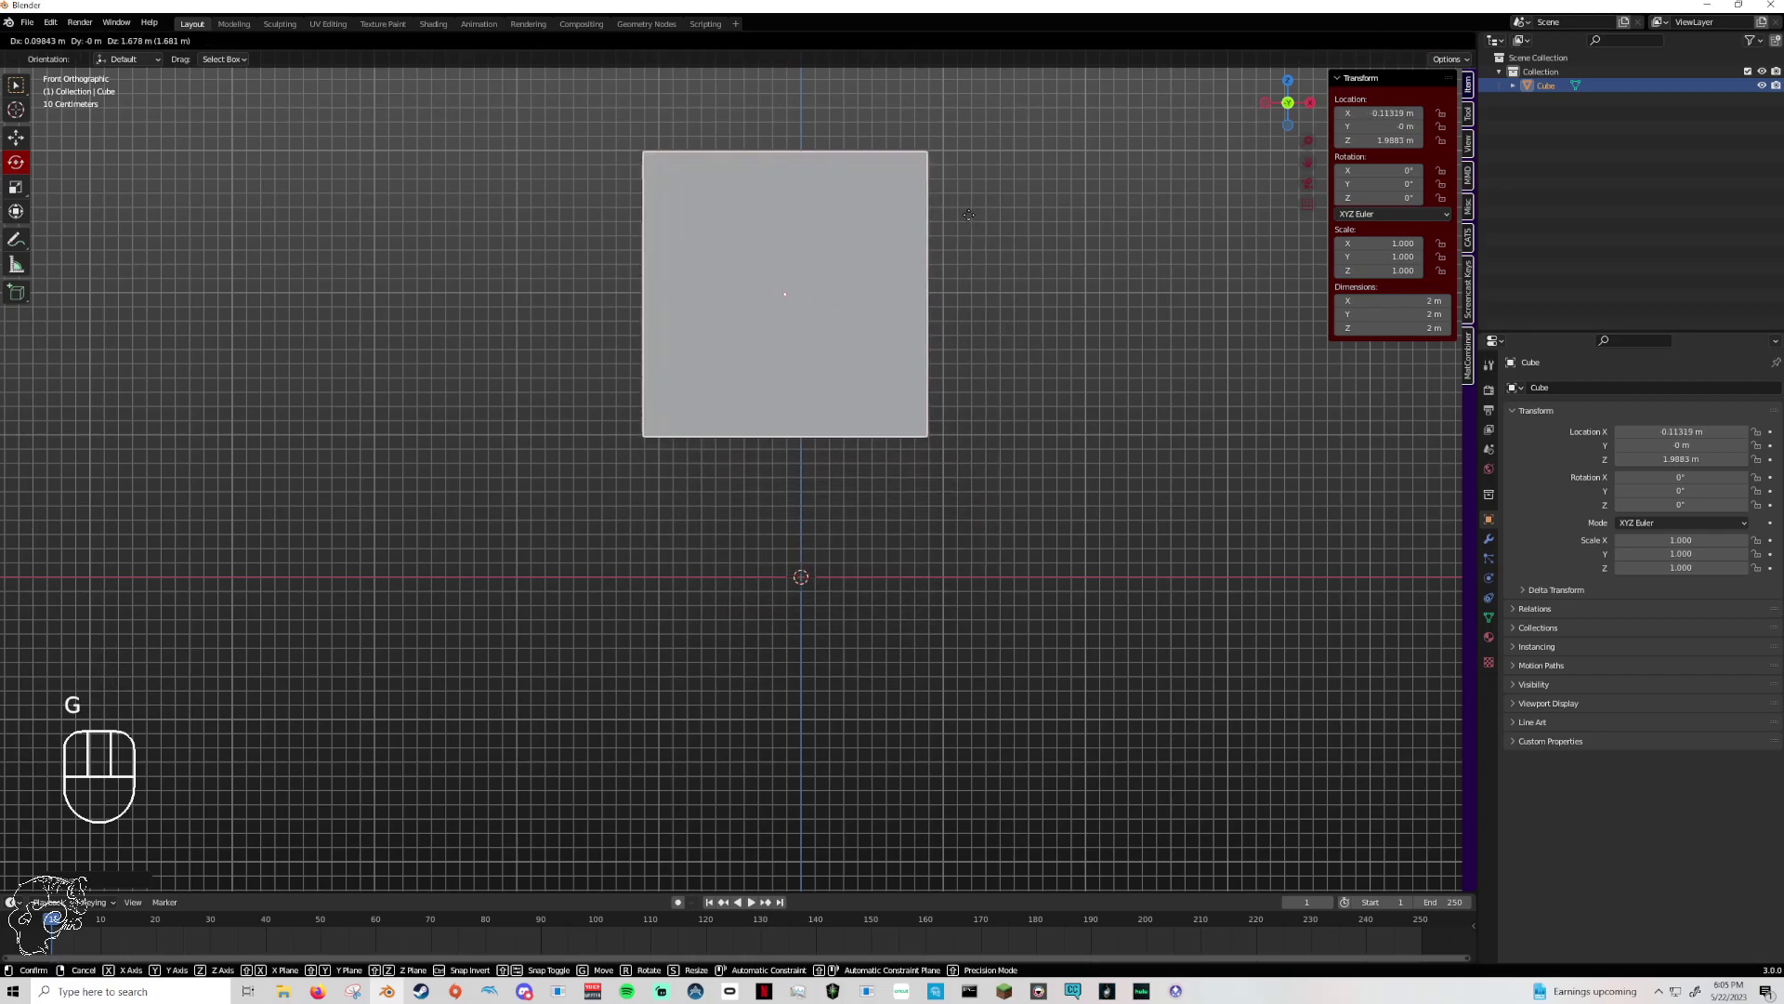
{"action": "left_click", "coordinate": [1068, 300]}
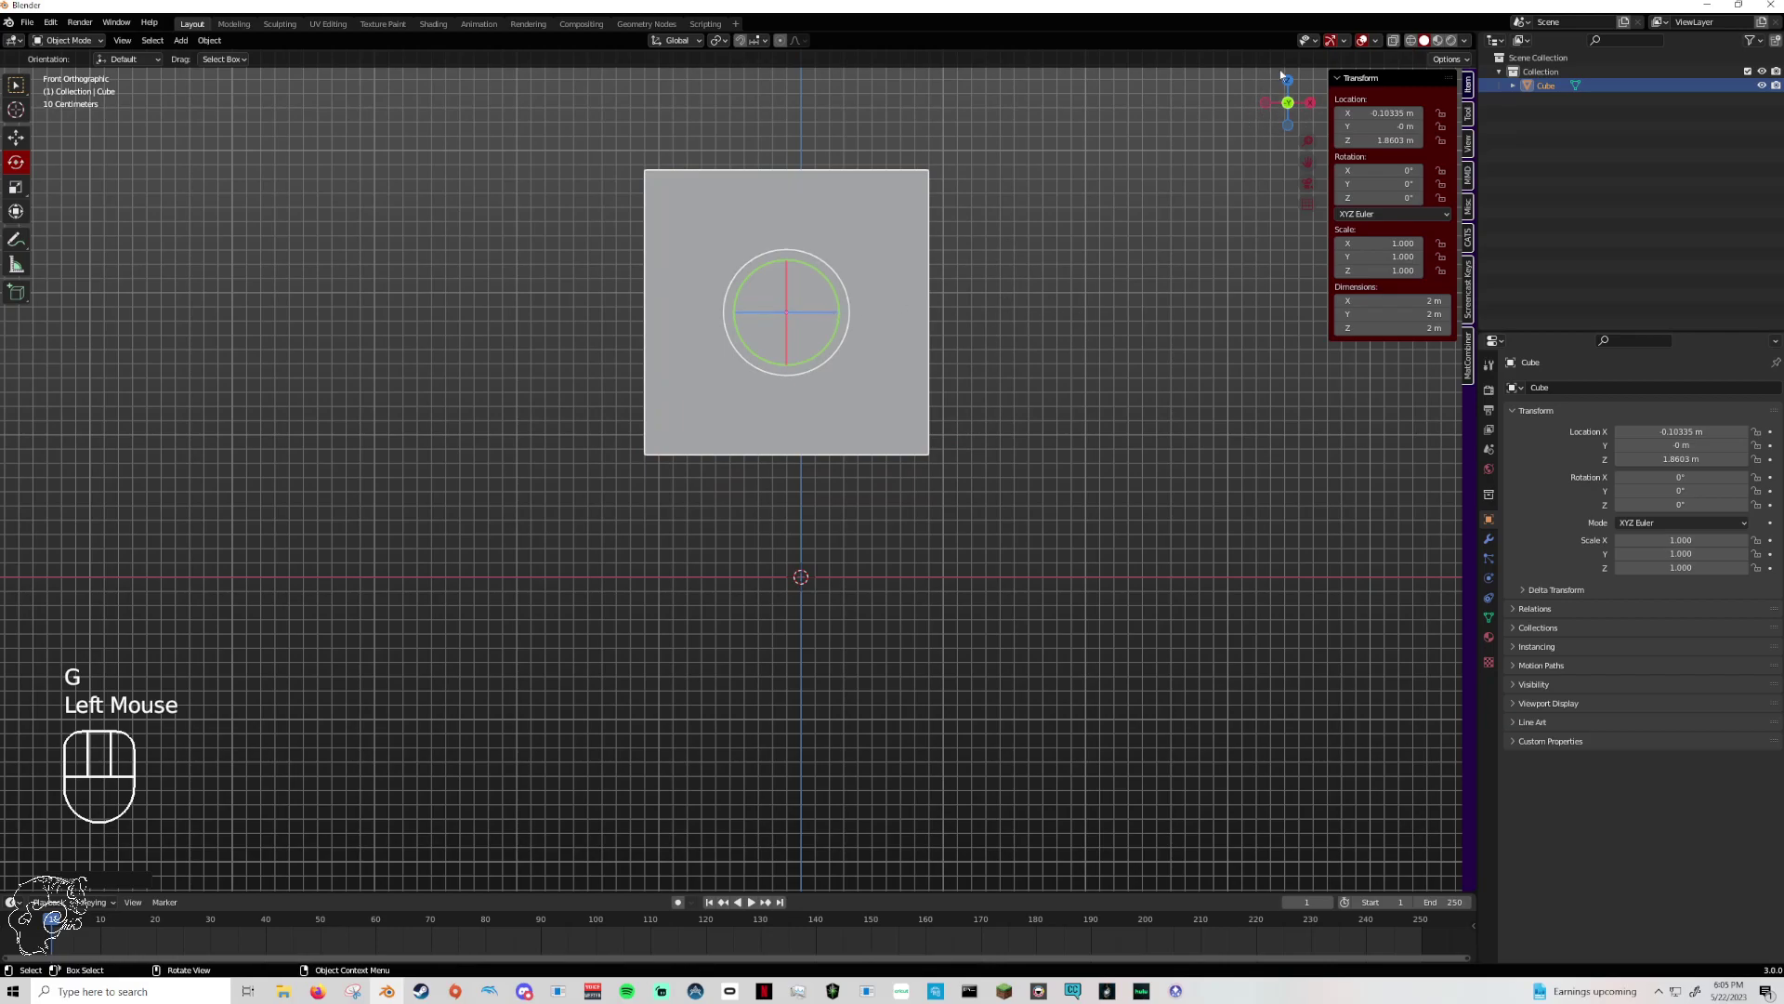
{"action": "middle_click_drag", "start_coordinate": [1246, 153], "coordinate": [840, 436]}
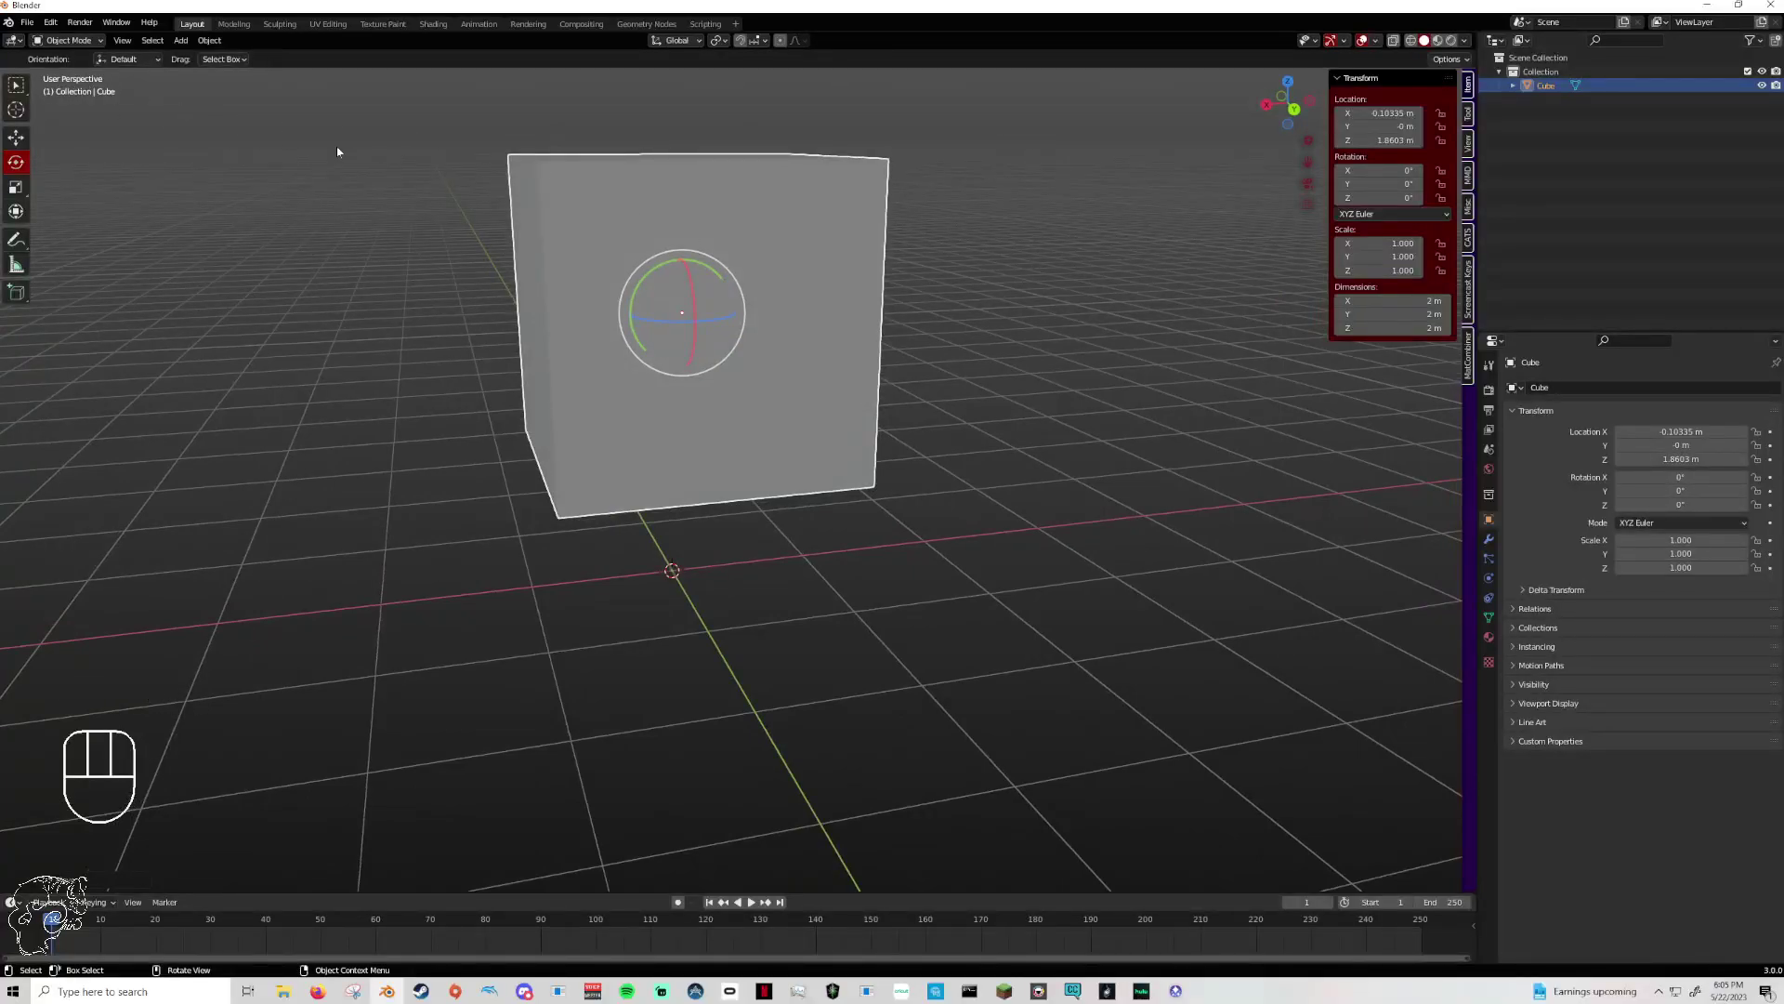
{"action": "middle_click_drag", "start_coordinate": [541, 390], "coordinate": [790, 420]}
{"action": "key", "text": "g"}
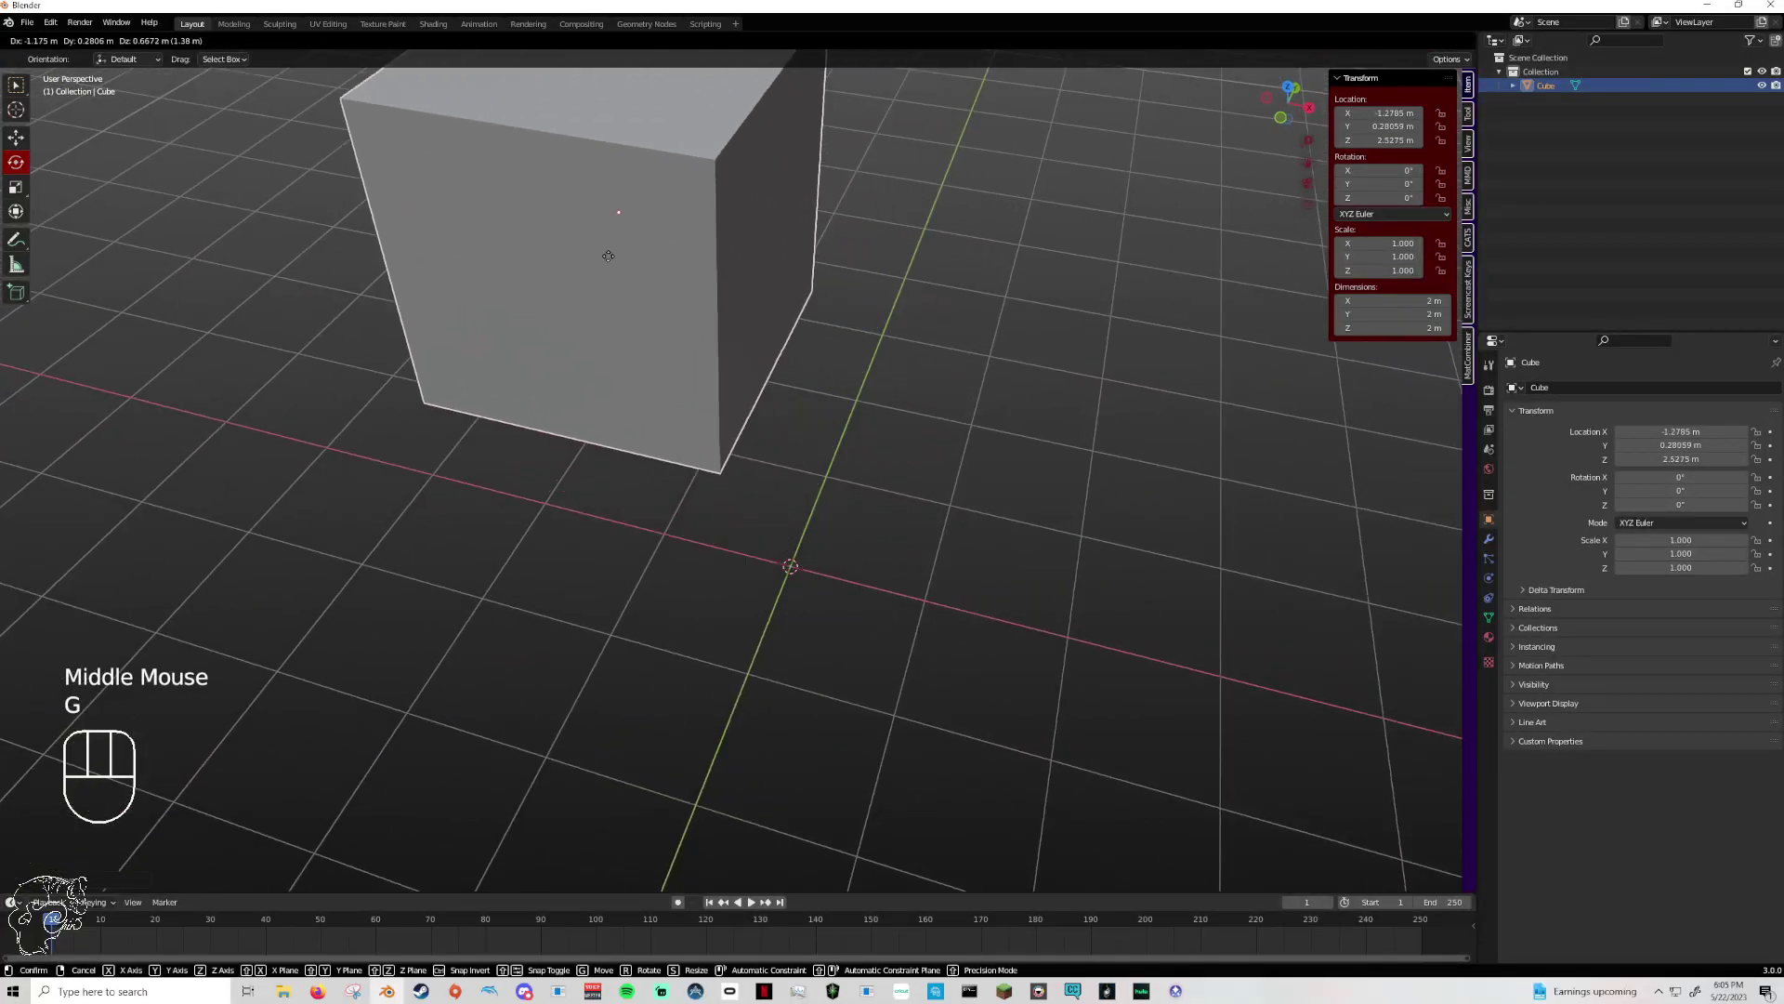
{"action": "left_click", "coordinate": [1173, 390]}
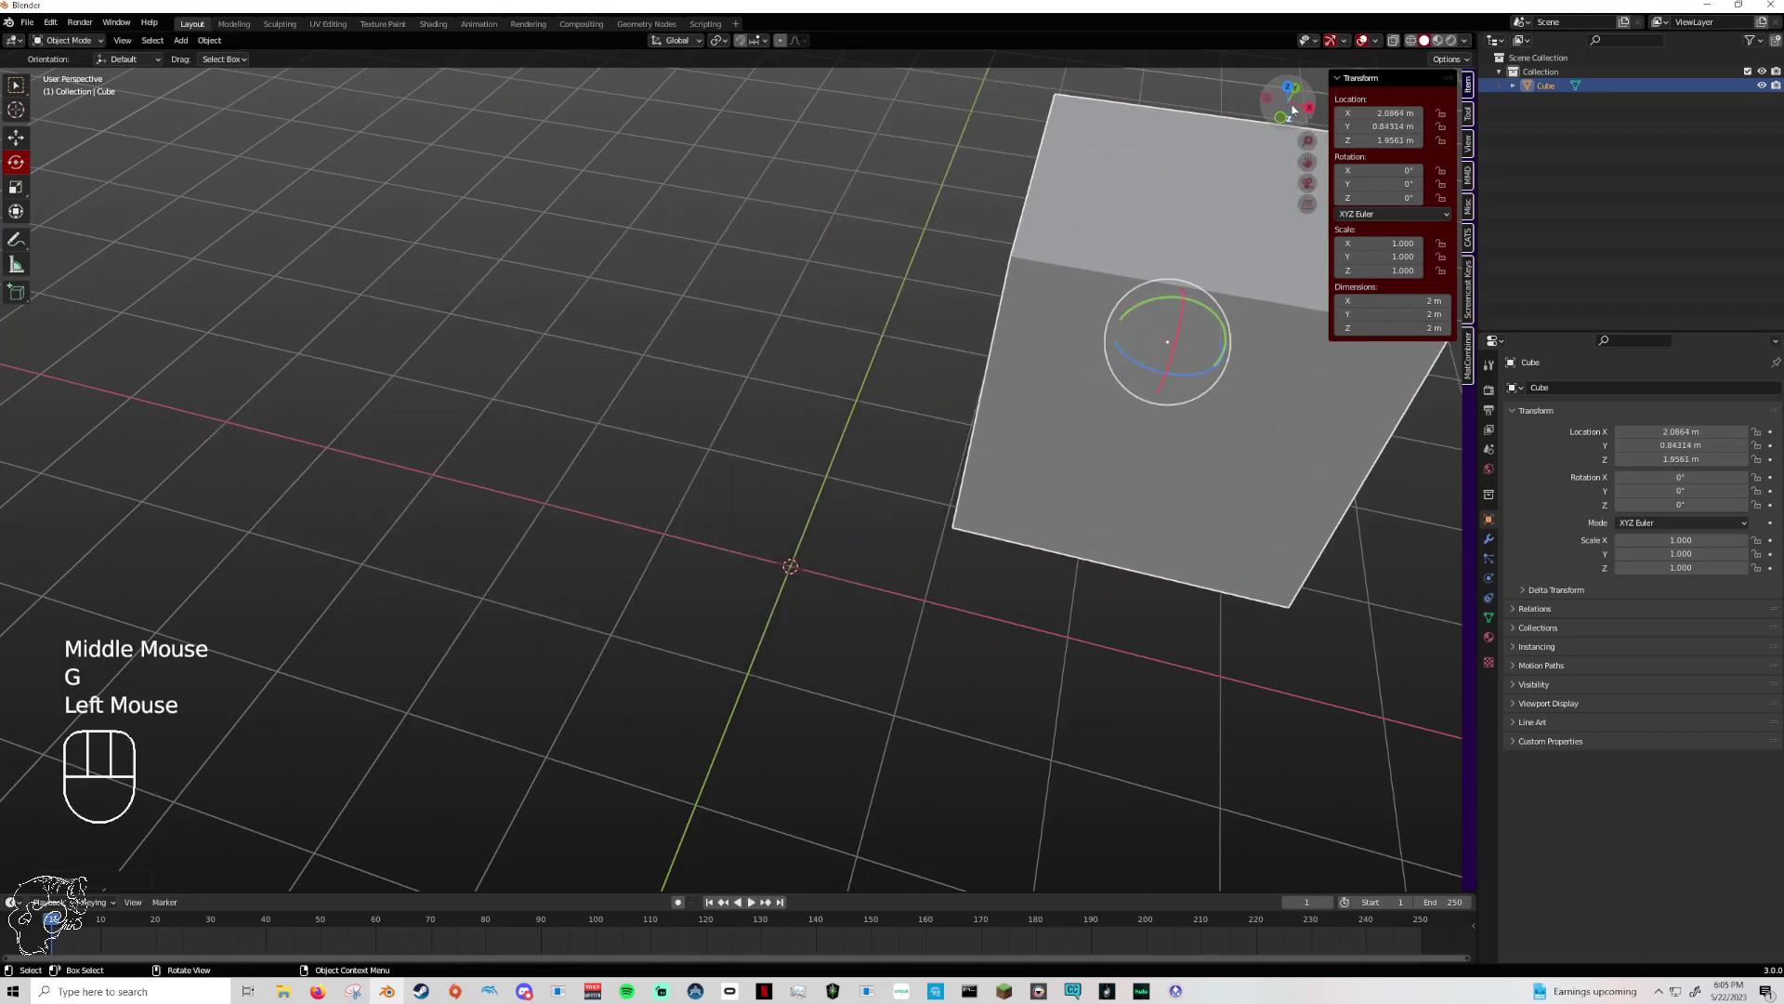
- Check the cube's placement in top and back orthographic views, and undo the last two moves
{"action": "left_click", "coordinate": [1291, 107]}
{"action": "middle_click_drag", "start_coordinate": [989, 220], "coordinate": [939, 658]}
{"action": "scroll", "coordinate": [939, 658], "scroll_direction": "down", "scroll_amount": 1}
{"action": "middle_click_drag", "start_coordinate": [772, 780], "coordinate": [714, 577]}
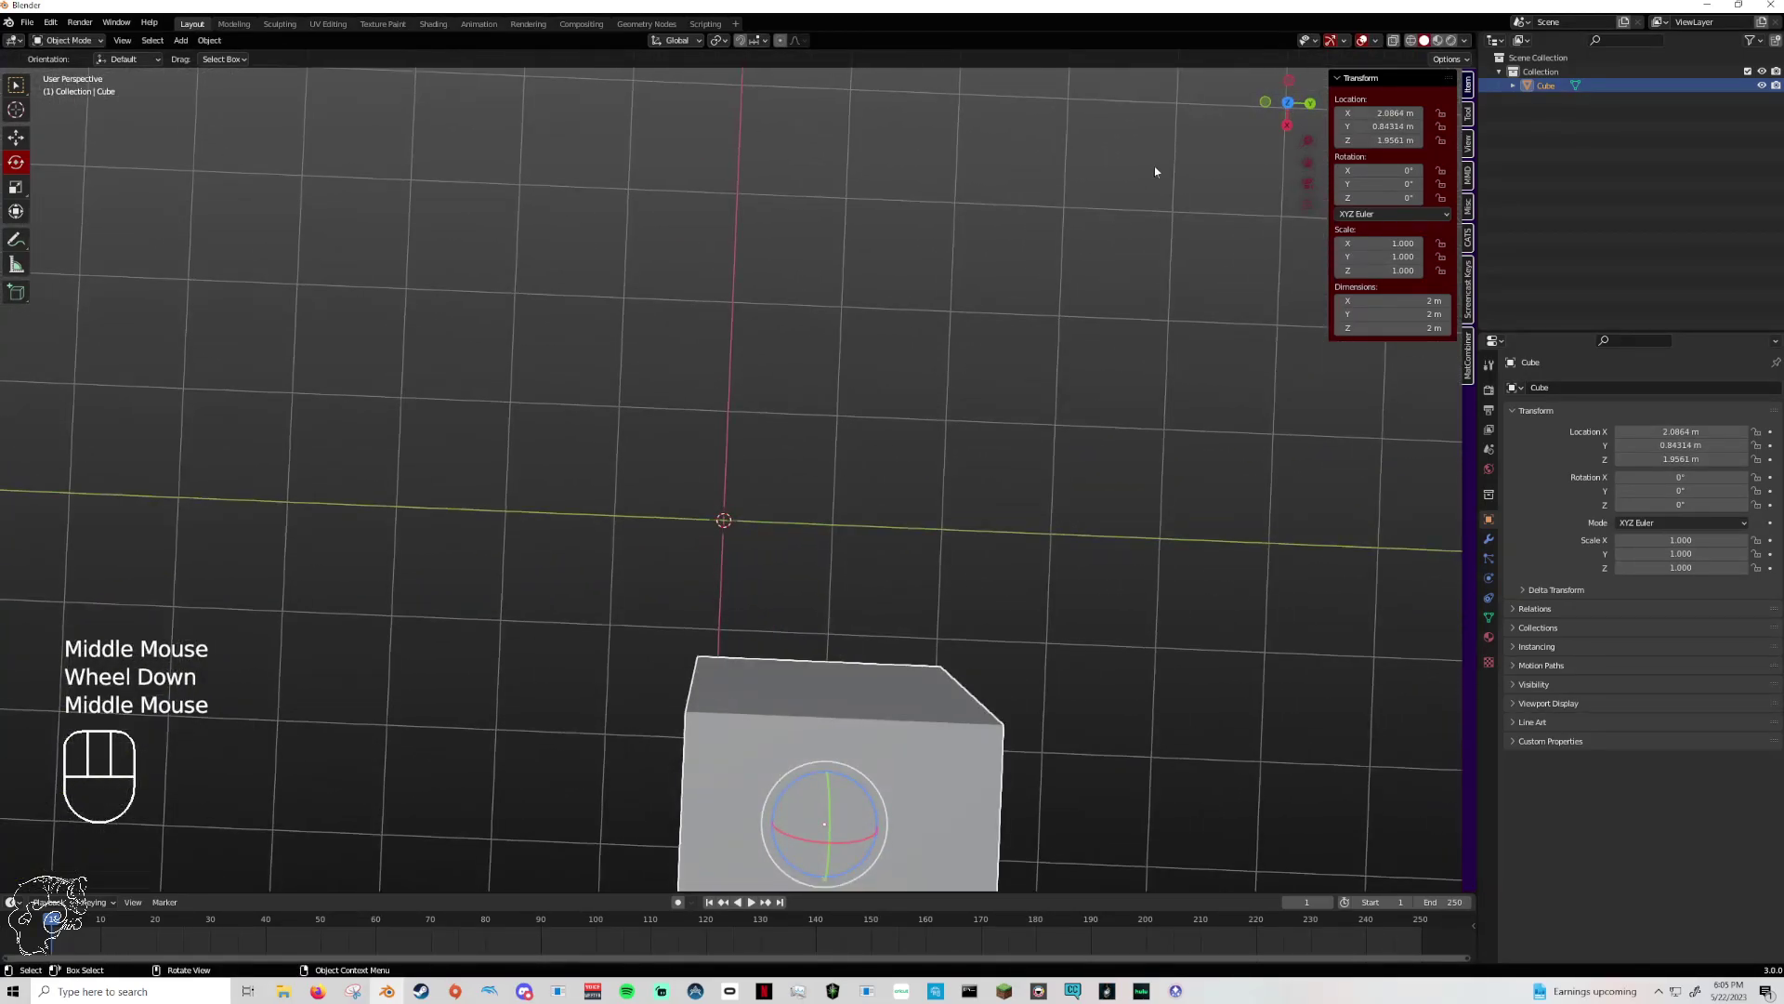
{"action": "left_click", "coordinate": [1288, 103]}
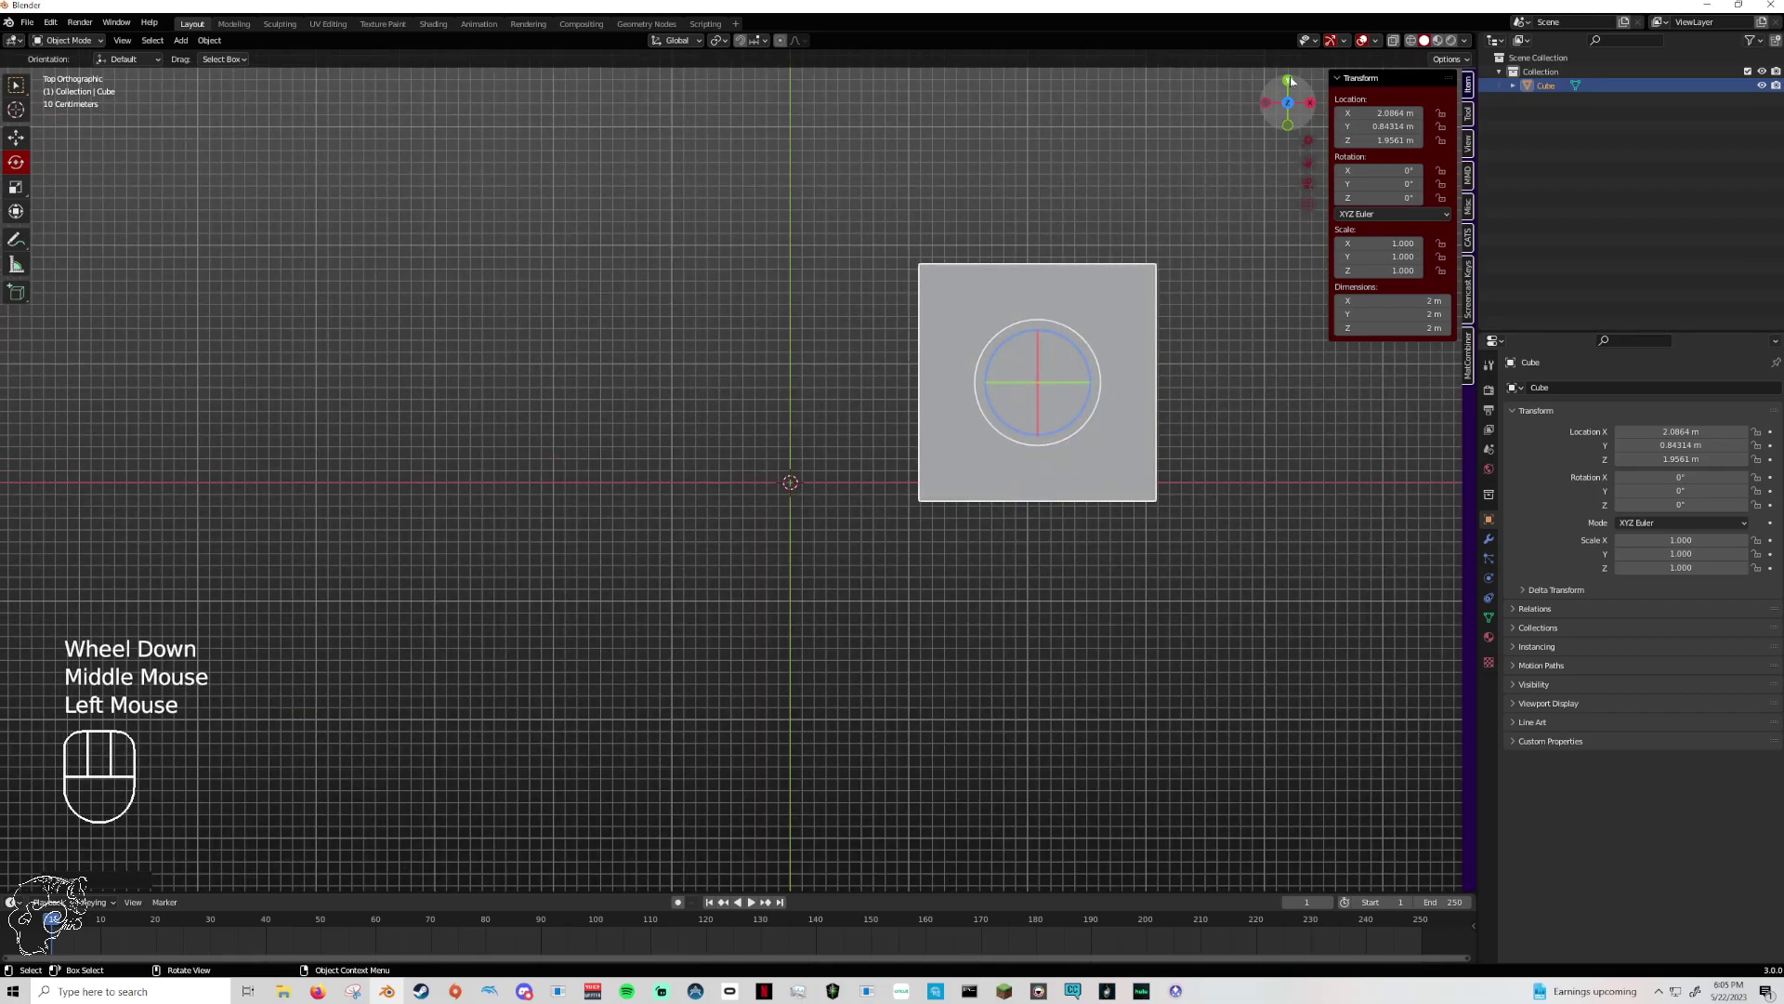
{"action": "left_click", "coordinate": [1265, 104]}
{"action": "left_click", "coordinate": [1265, 104]}
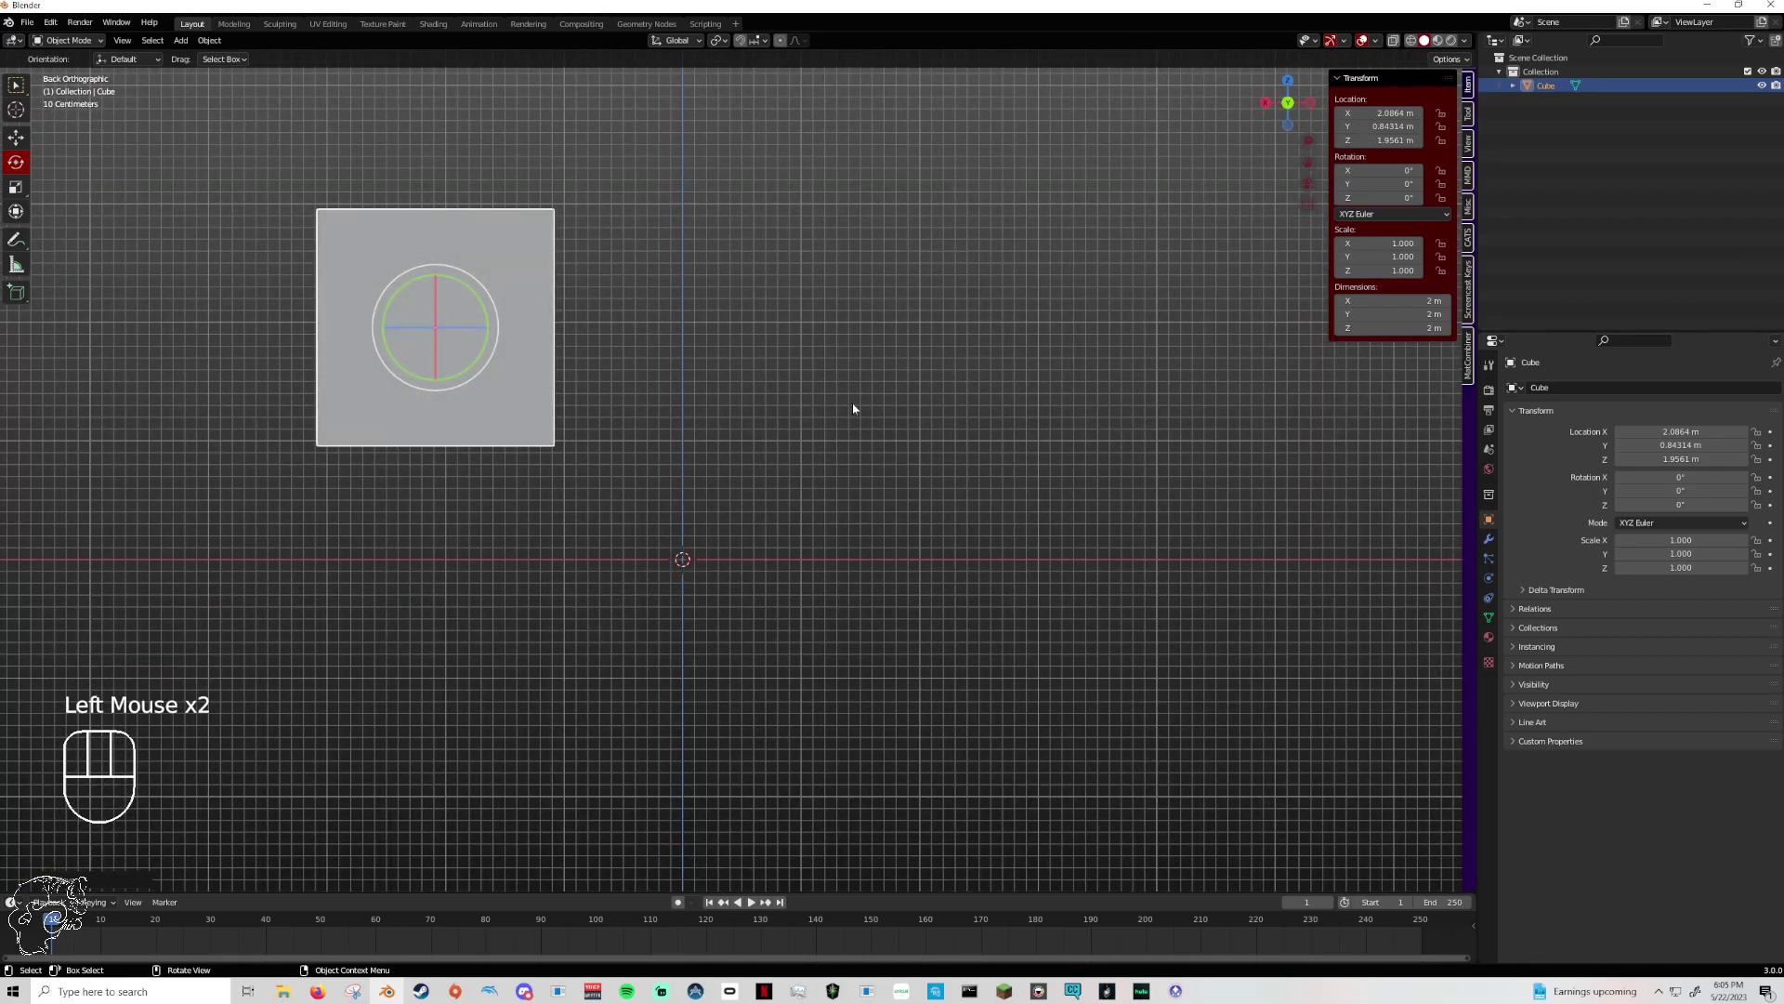
{"action": "key", "text": "ctrl+z"}
{"action": "key", "text": "ctrl+z"}
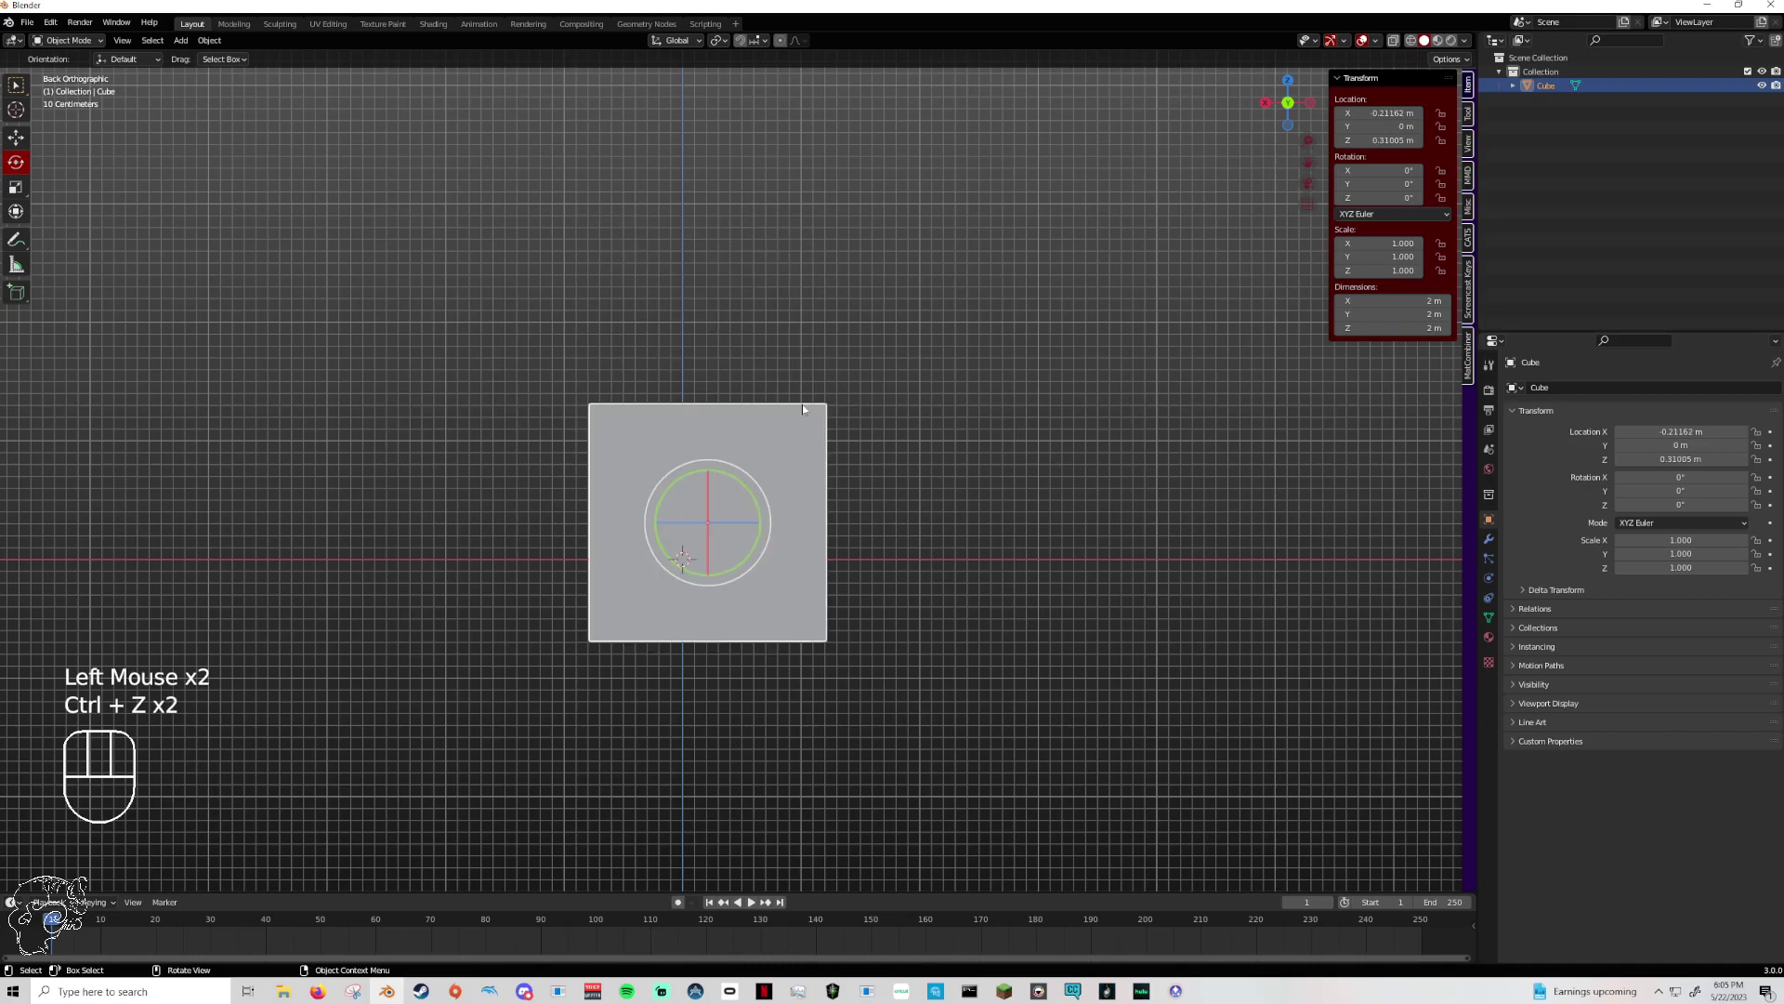
- In front view, enlarge the cube uniformly to a scale of about 1.27 and stretch it along Z to about 2.91 with the Scale tool
{"action": "left_click", "coordinate": [1288, 102]}
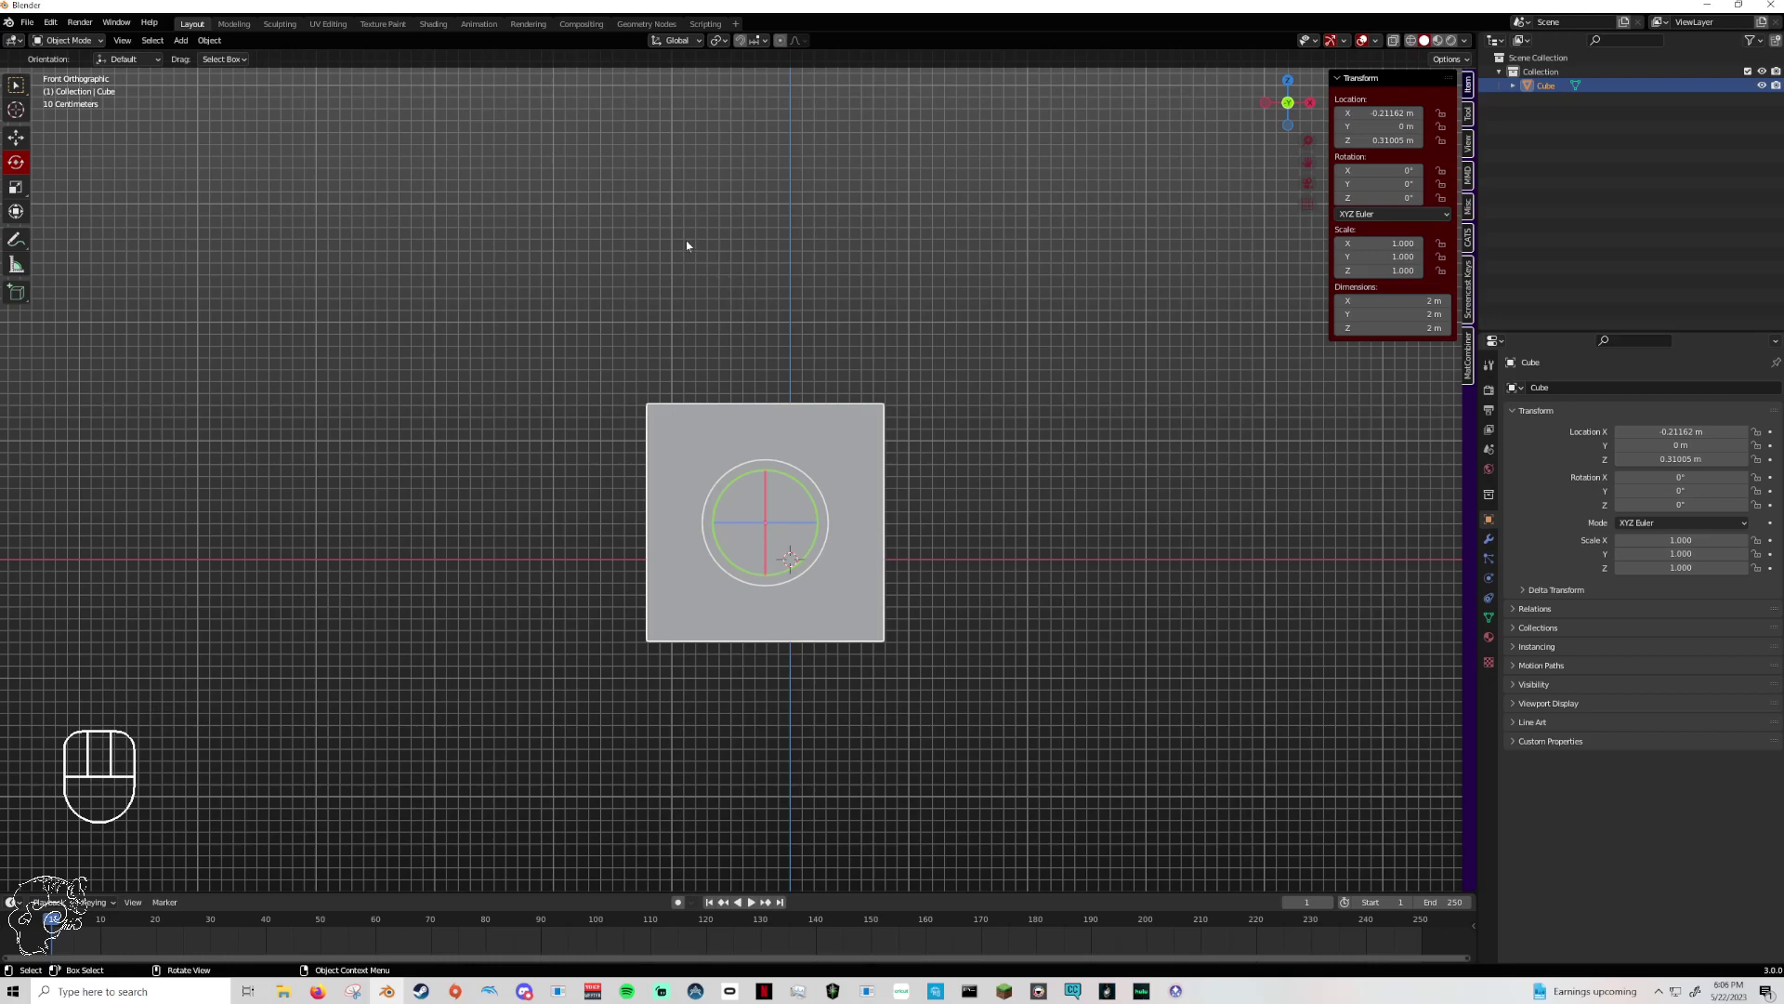
{"action": "left_click", "coordinate": [16, 187]}
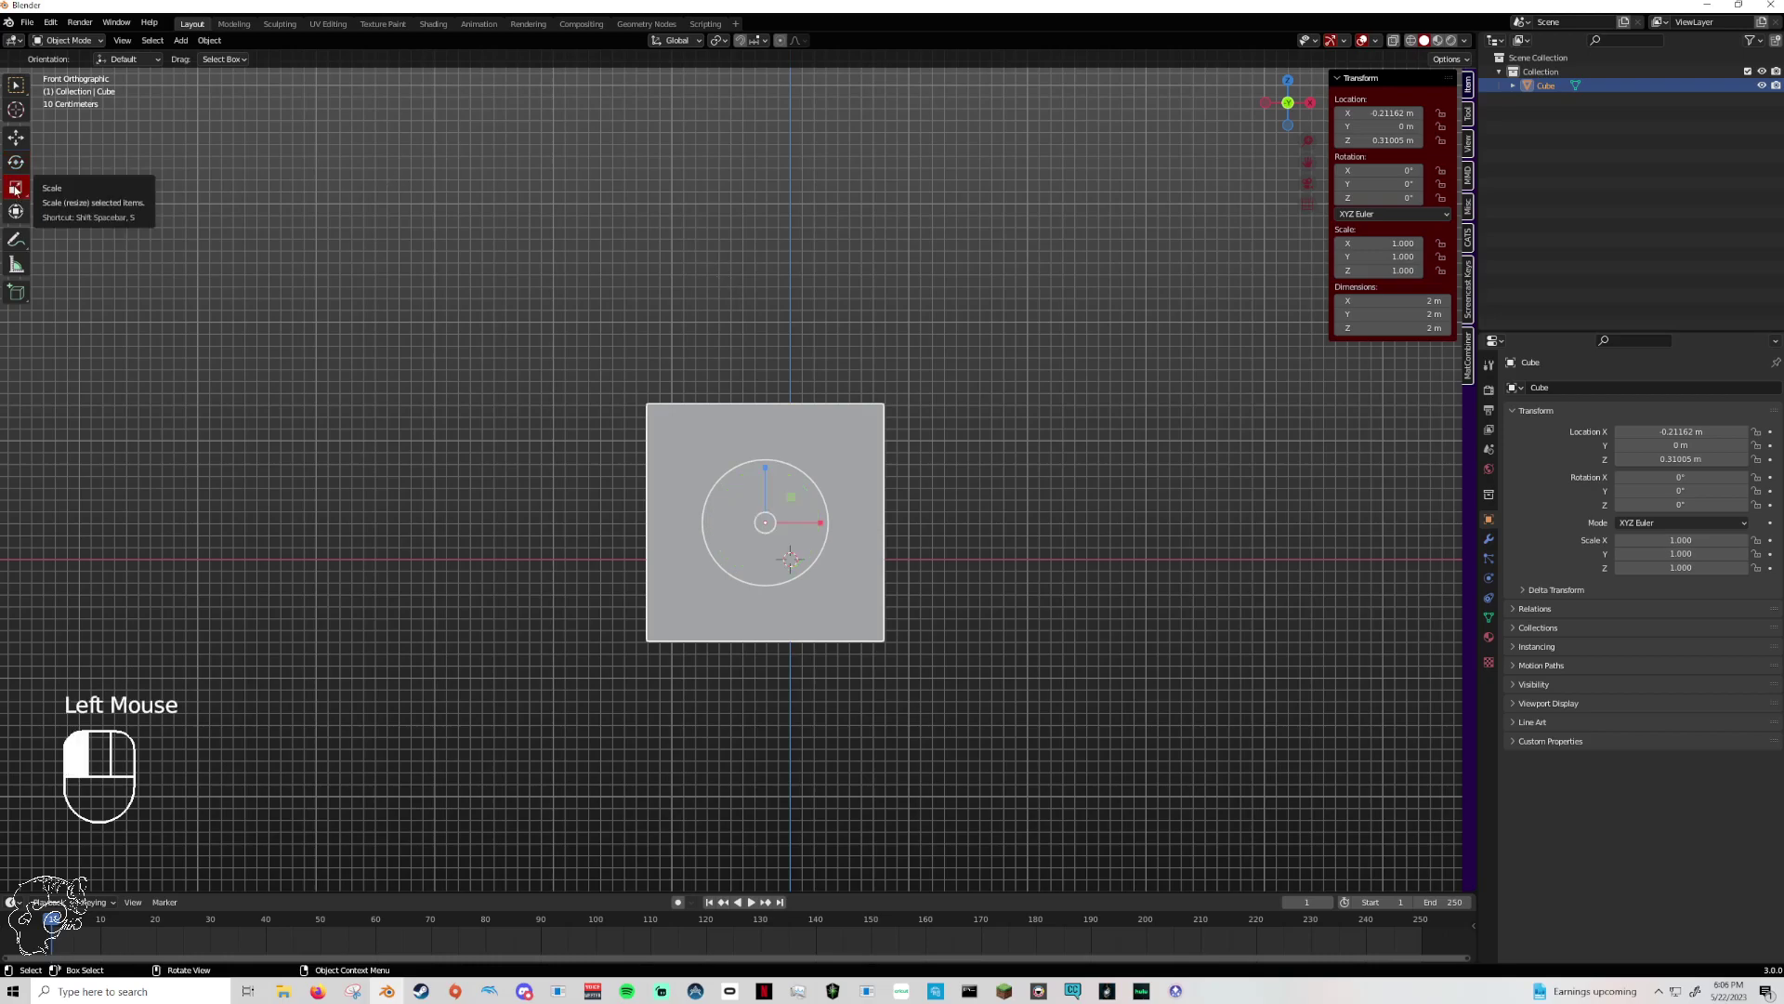
{"action": "left_click_drag", "start_coordinate": [808, 484], "coordinate": [828, 472]}
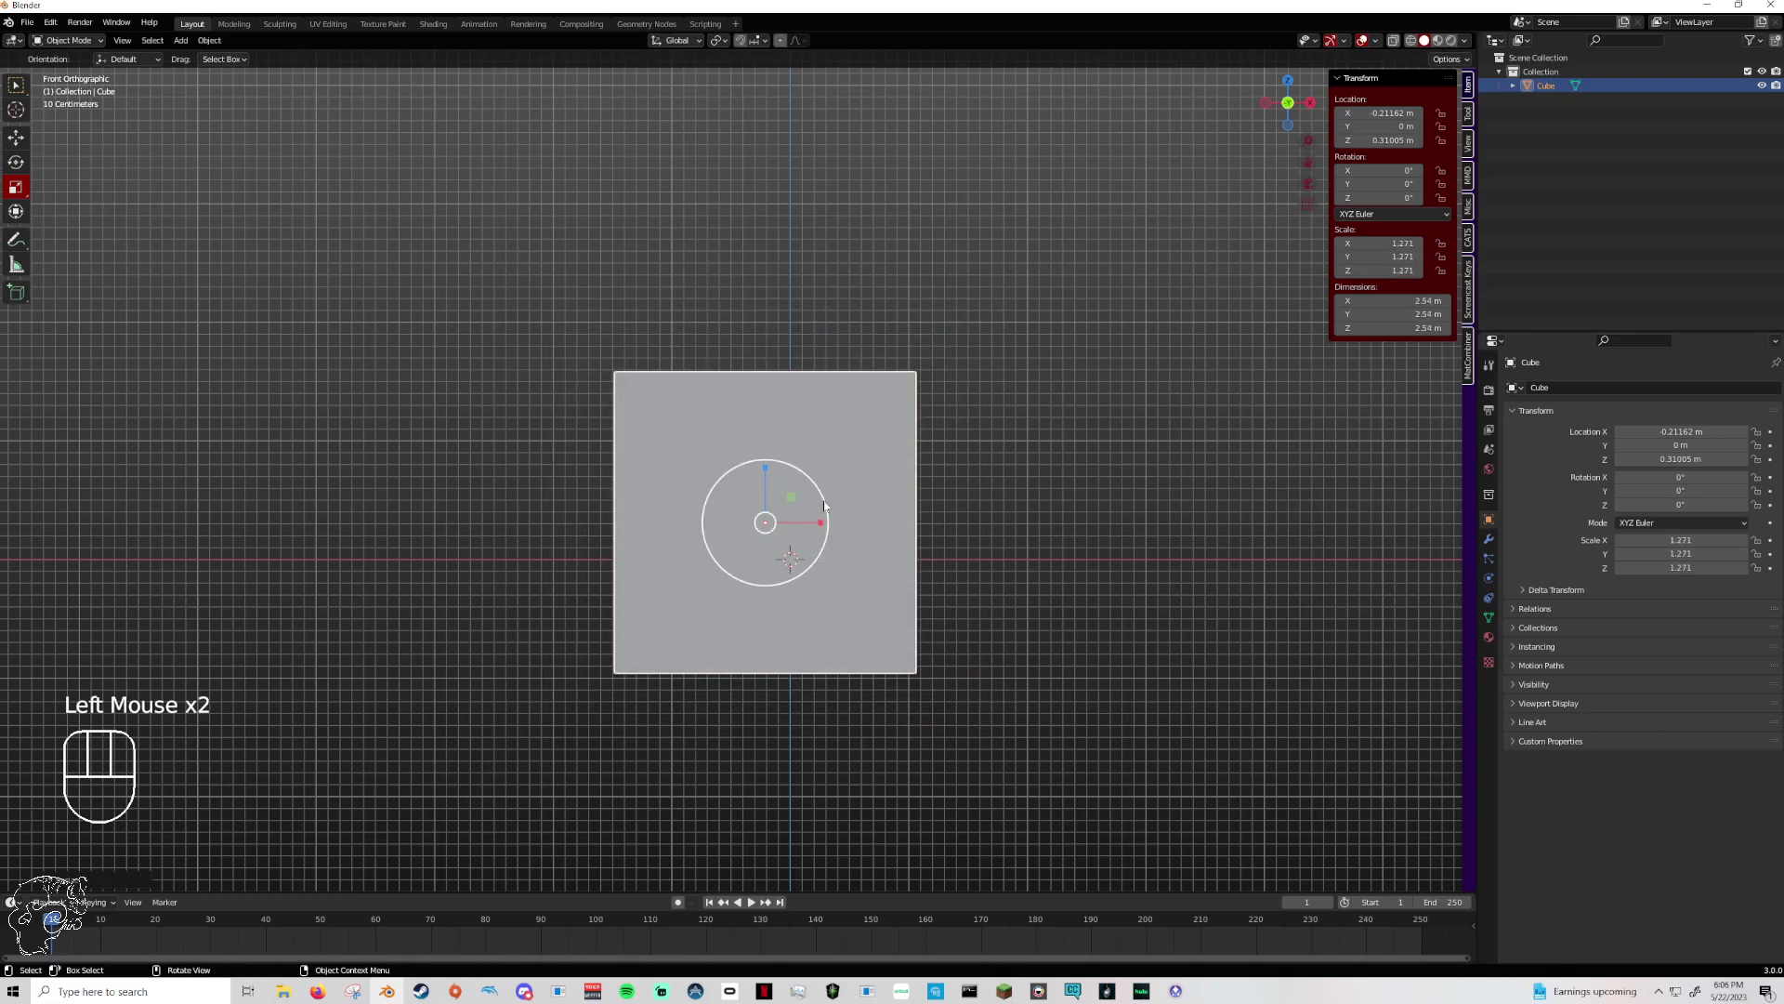
{"action": "left_click_drag", "start_coordinate": [766, 467], "coordinate": [771, 291]}
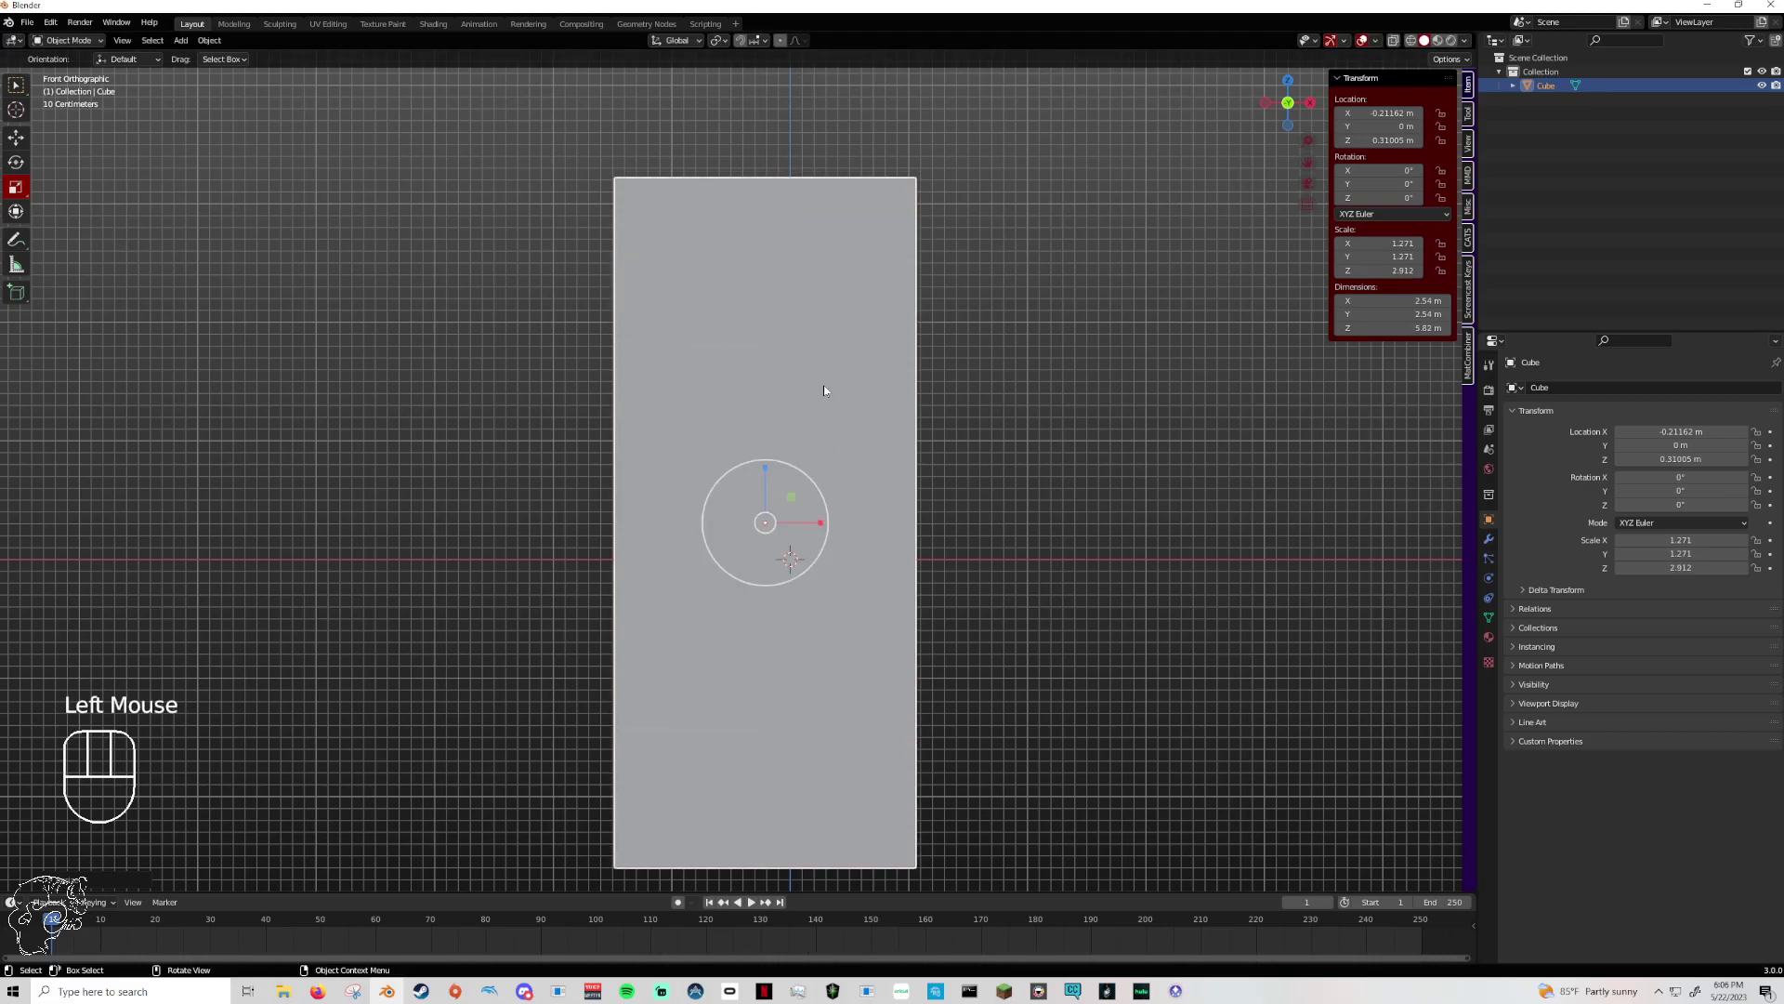
- Scale the cube freely on all axes several times, ending at about 0.98 in X and Y and 2.25 in Z
{"action": "key", "text": "s"}
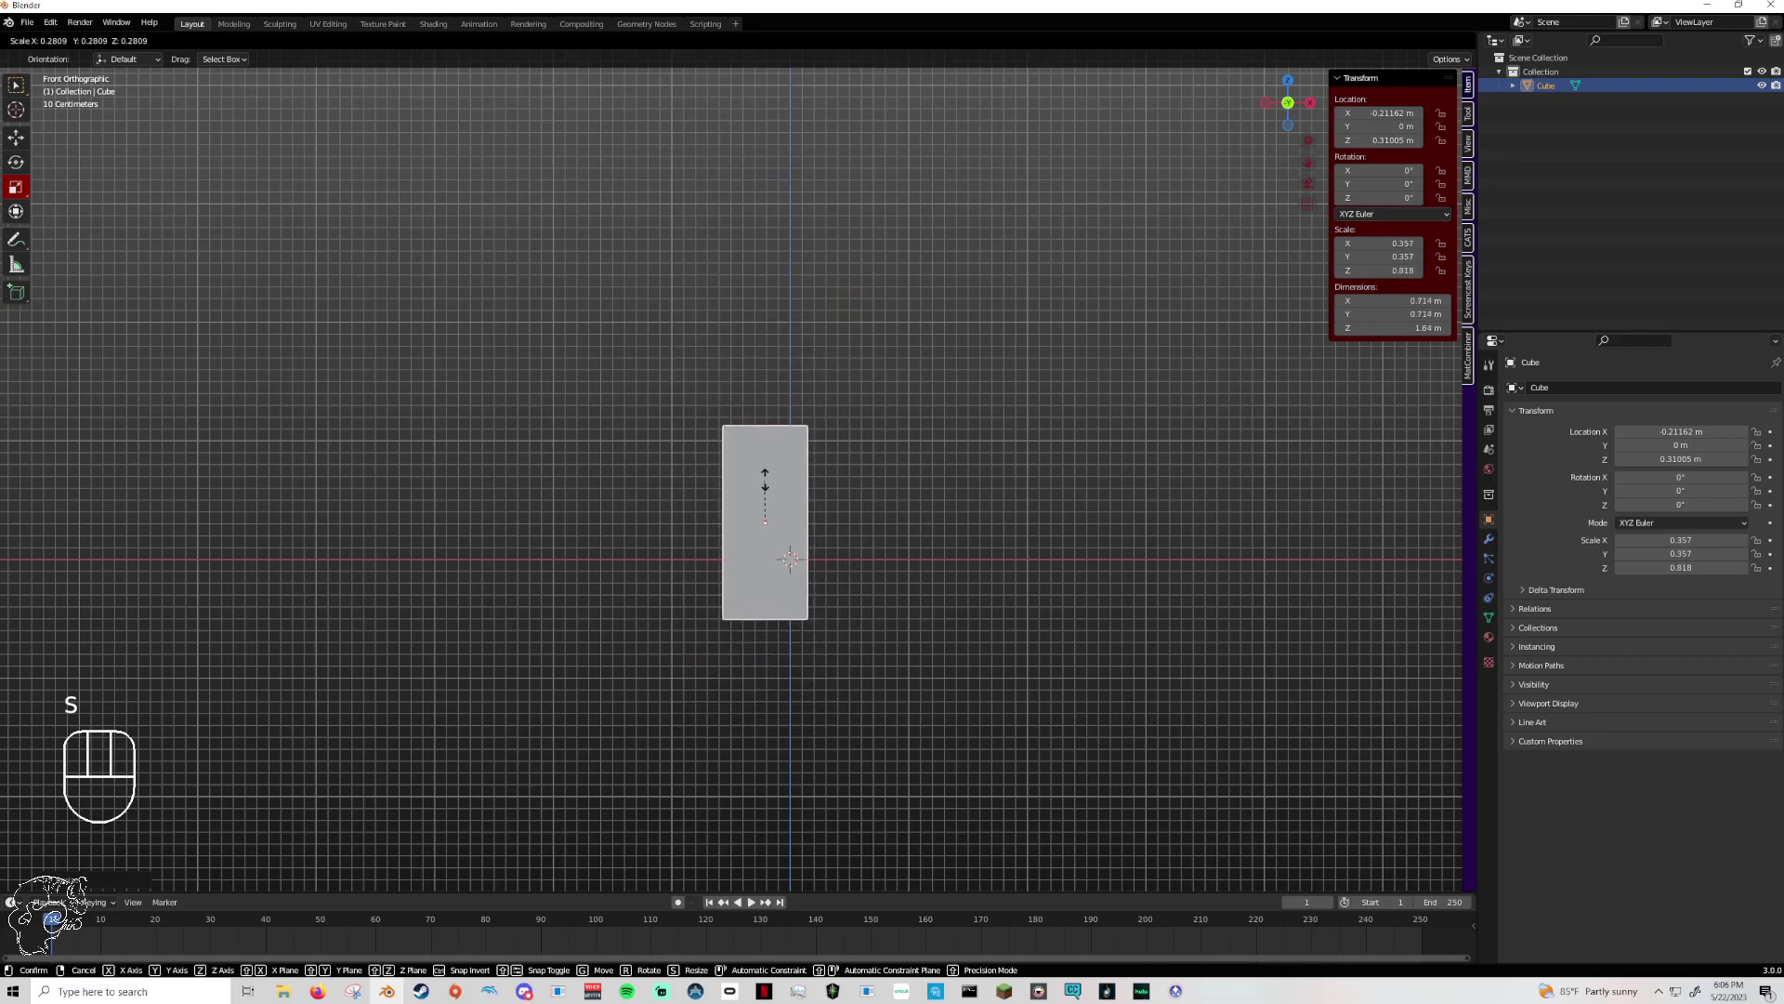
{"action": "left_click", "coordinate": [837, 373]}
{"action": "key", "text": "s"}
{"action": "left_click", "coordinate": [822, 426]}
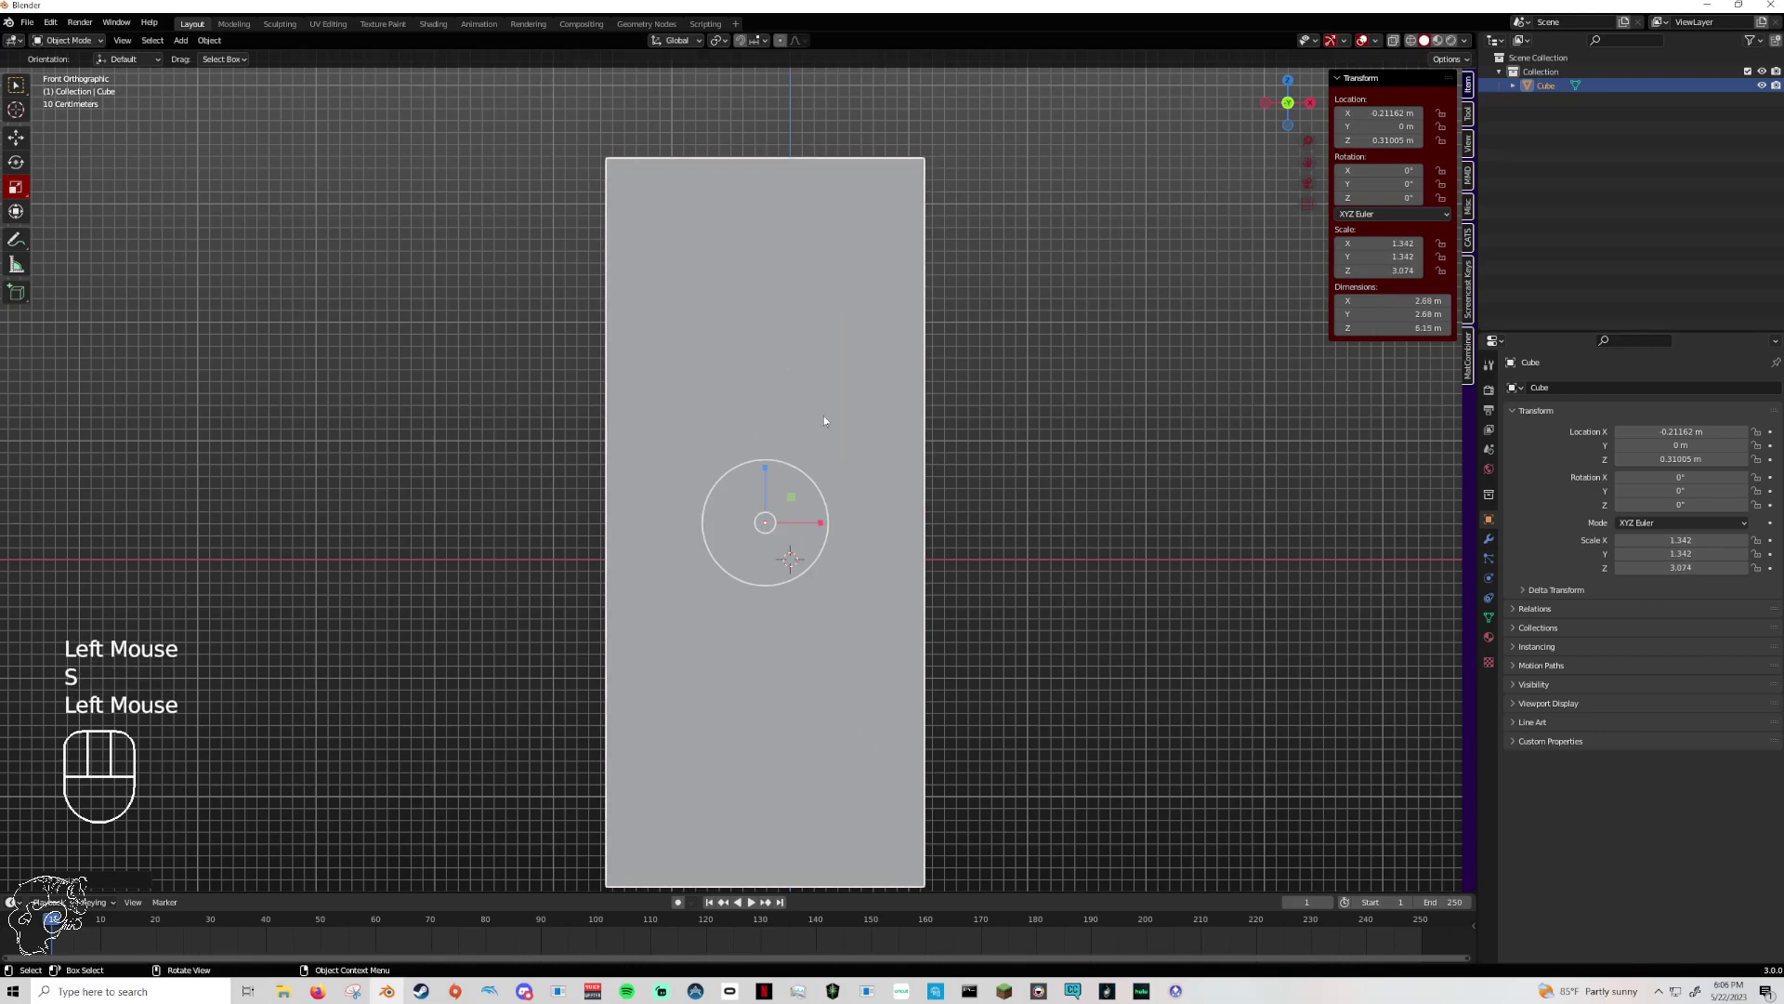
{"action": "key", "text": "s"}
{"action": "left_click", "coordinate": [933, 371]}
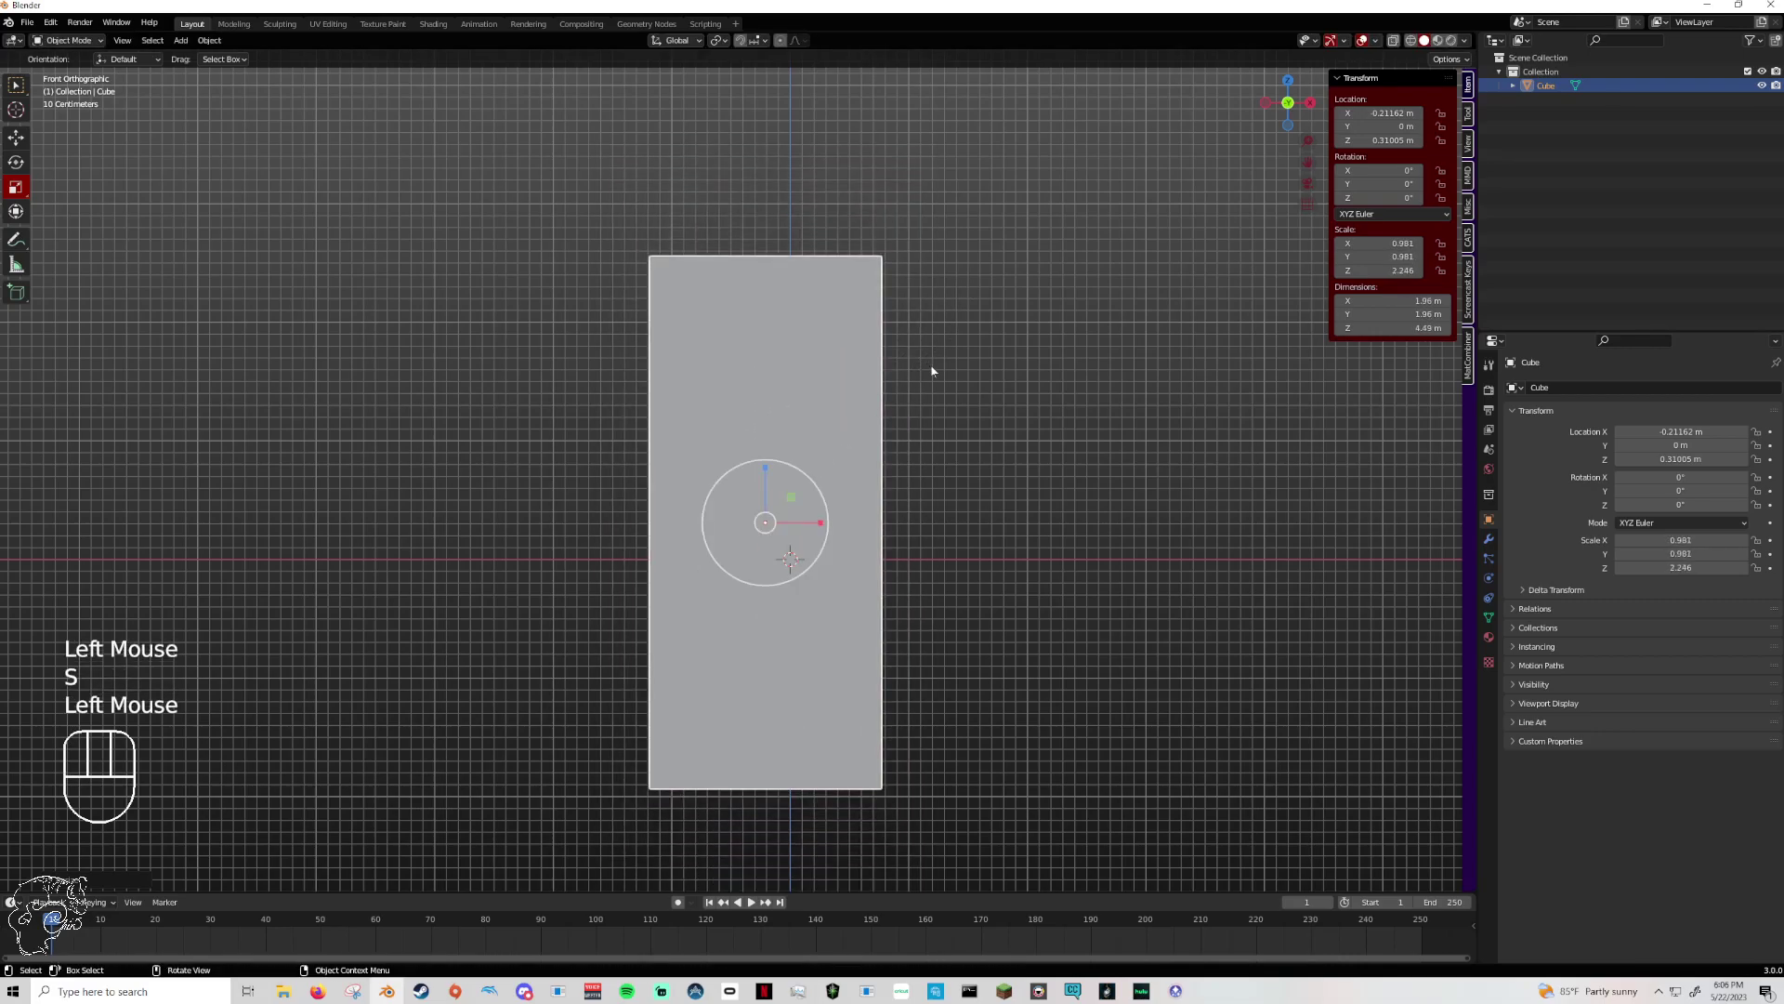
- Scale the cube along Z only to about 1.73, and move it up about 1 m along Z
{"action": "key", "text": "s"}
{"action": "key", "text": "z"}
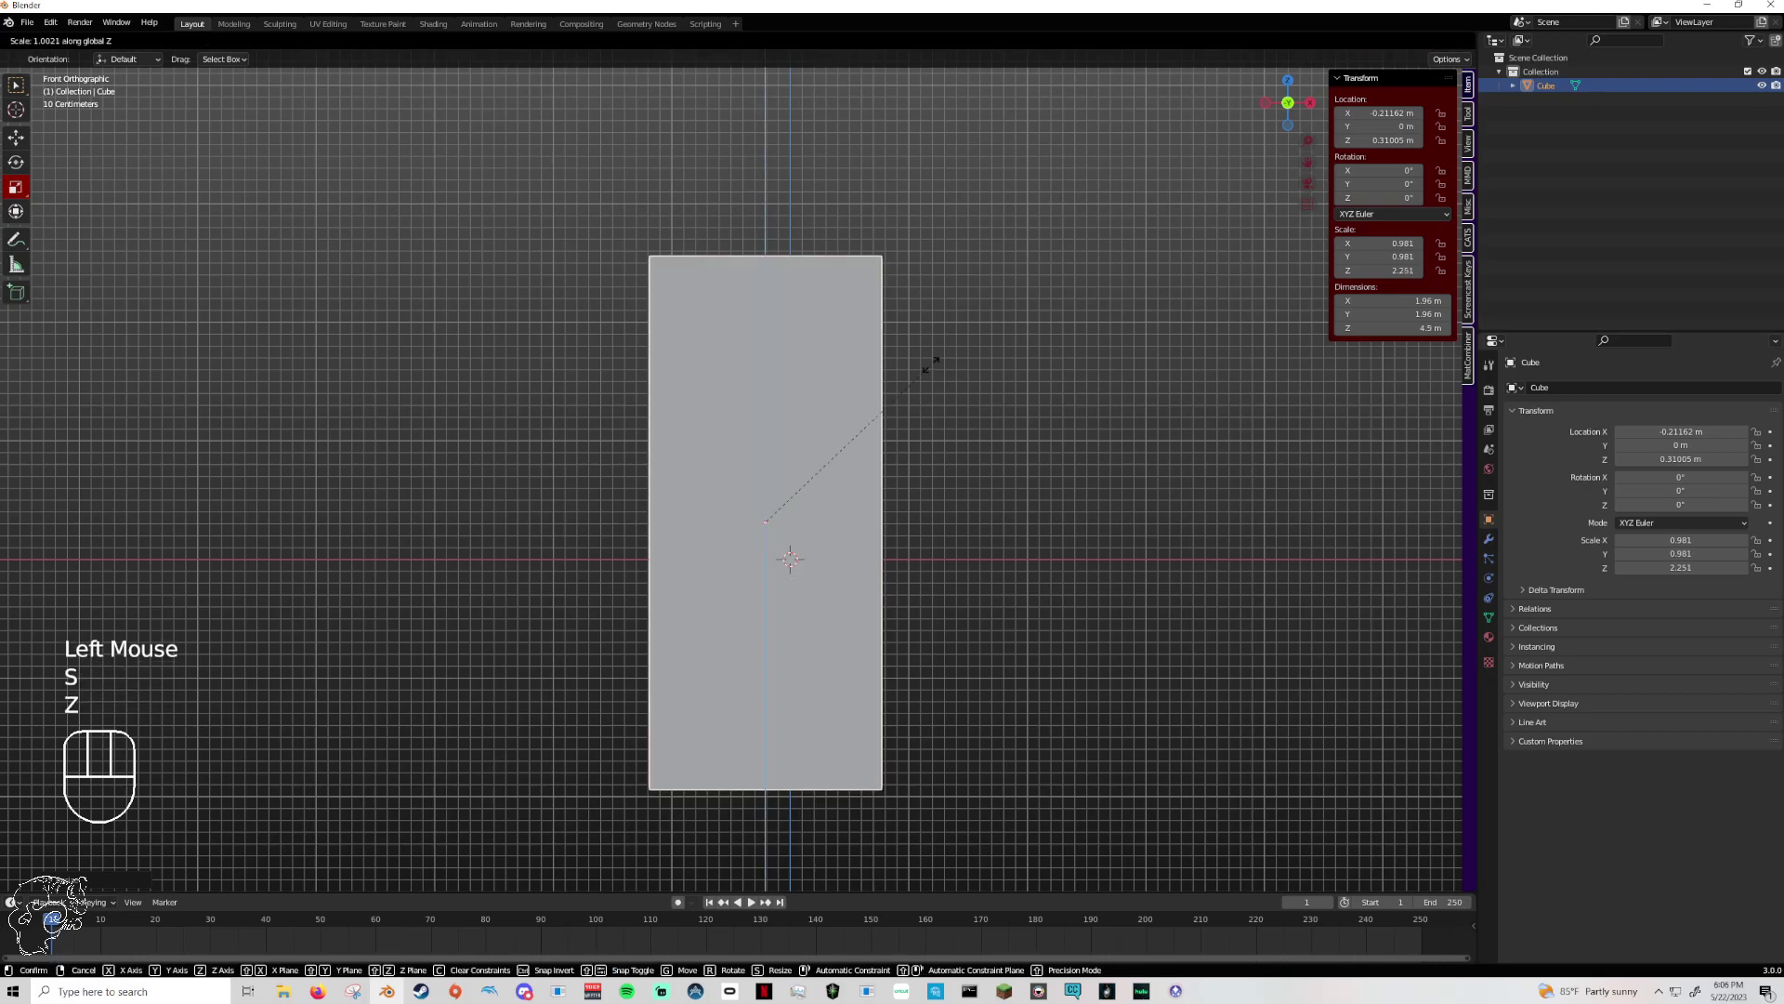
{"action": "left_click", "coordinate": [938, 495]}
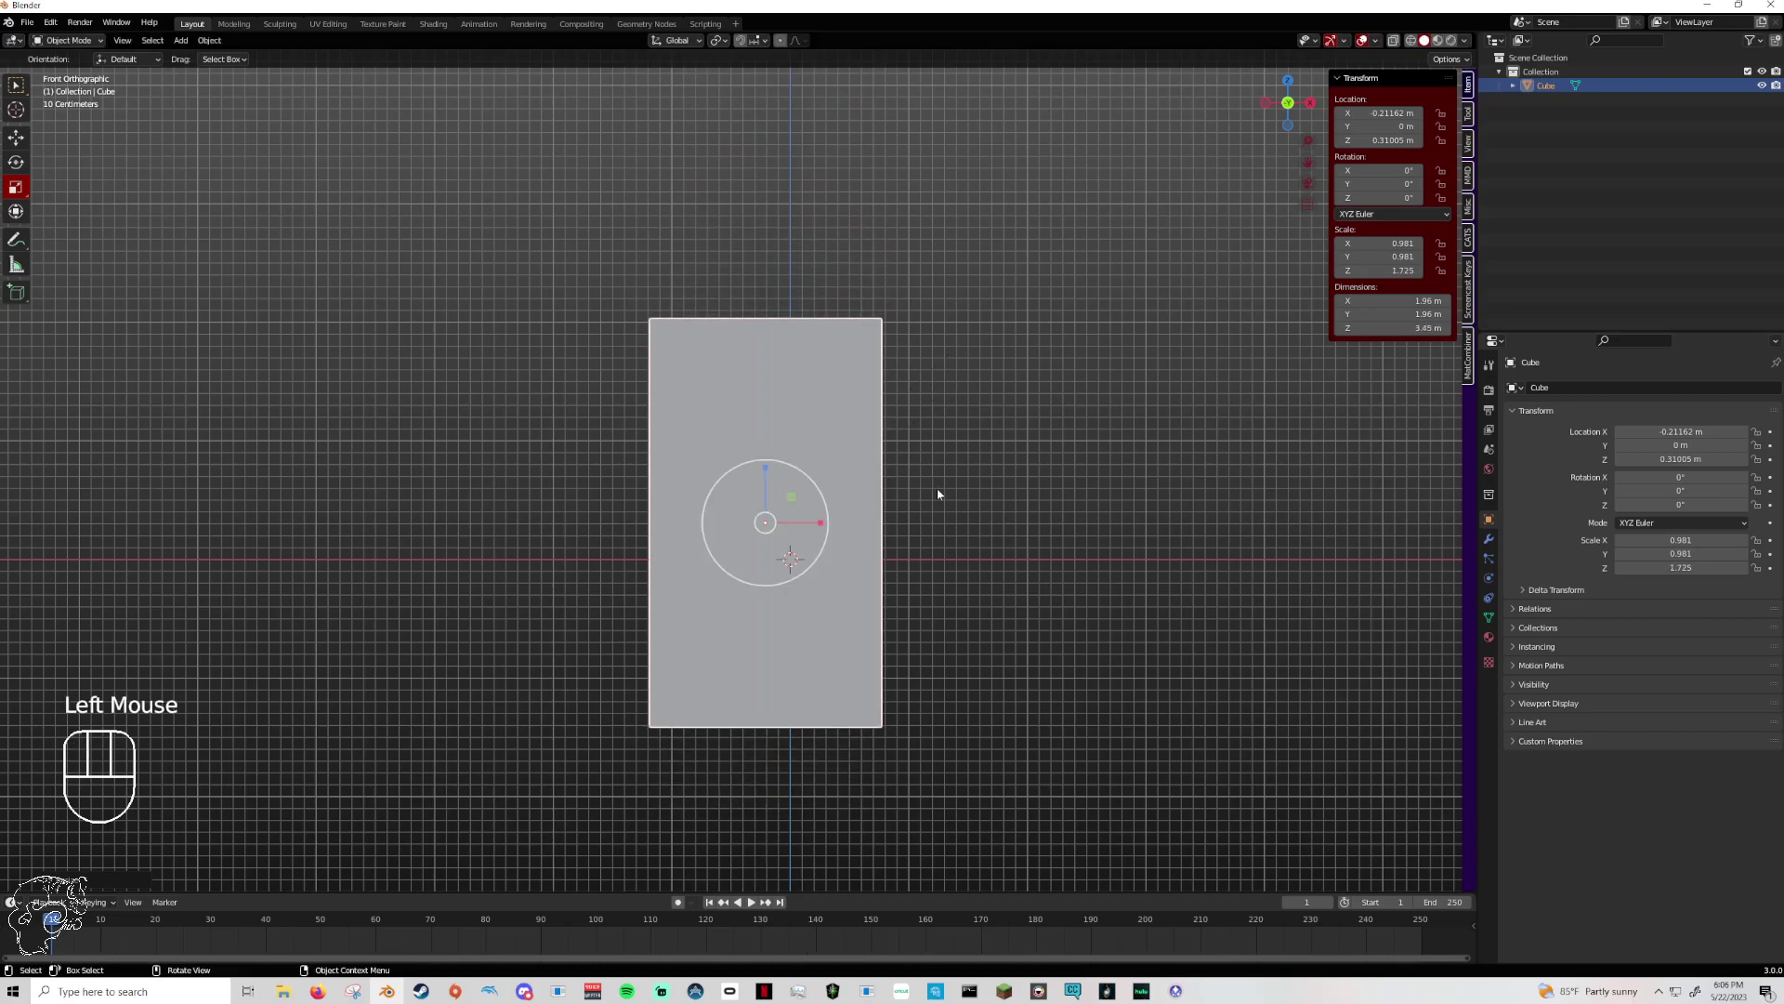
{"action": "key", "text": "g"}
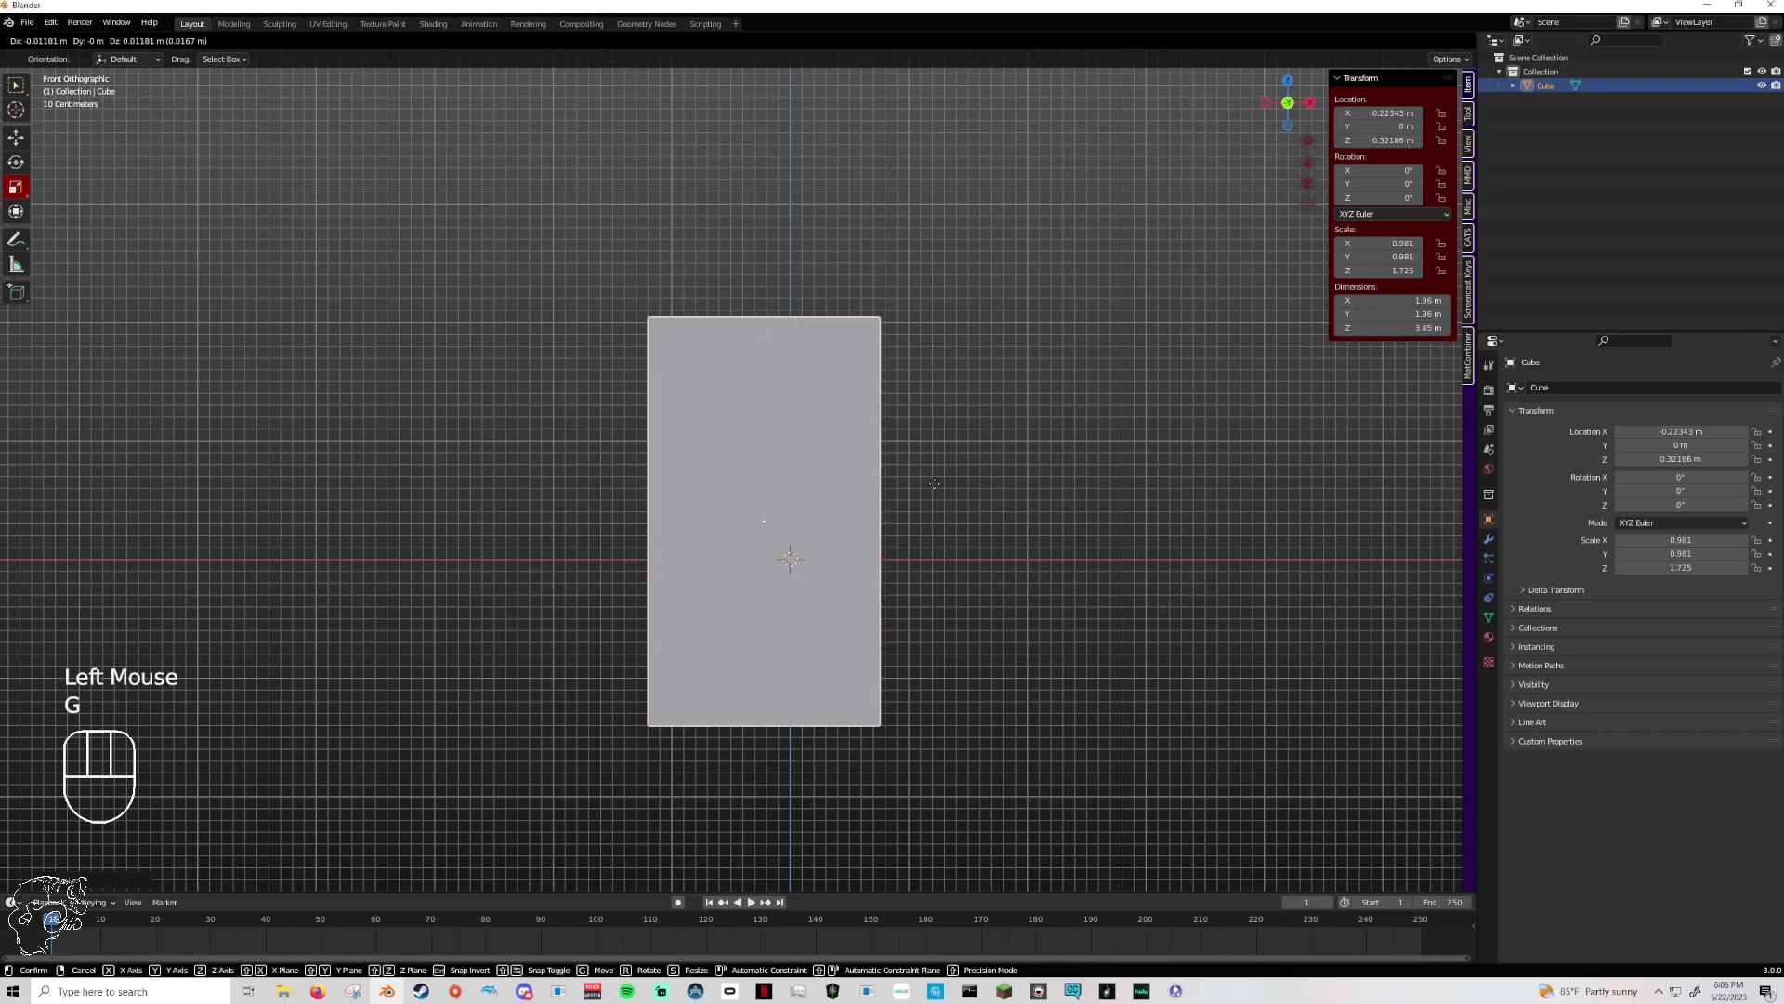
{"action": "key", "text": "z"}
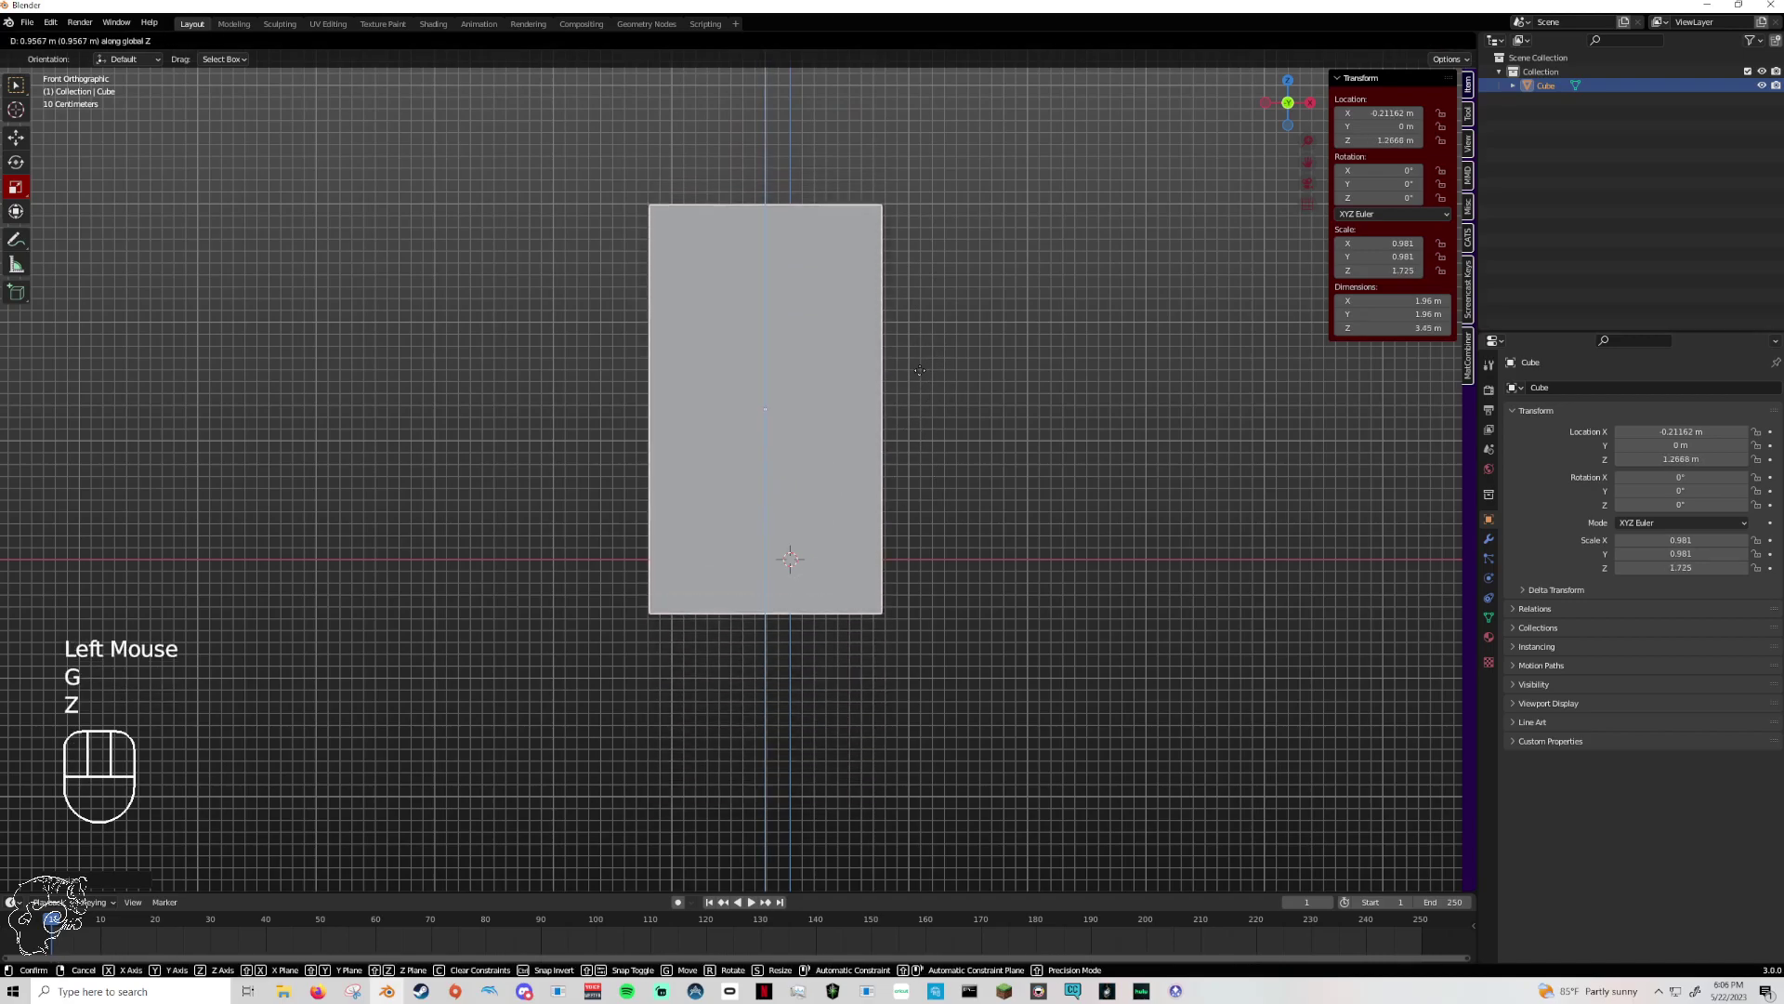
{"action": "left_click", "coordinate": [931, 359]}
- Move the cube freely to about X 0.01 m, Z 1.48 m, and scale it to about 0.82 in X and Y
{"action": "key", "text": "g"}
{"action": "left_click", "coordinate": [966, 355]}
{"action": "key", "text": "s"}
{"action": "left_click", "coordinate": [928, 339]}
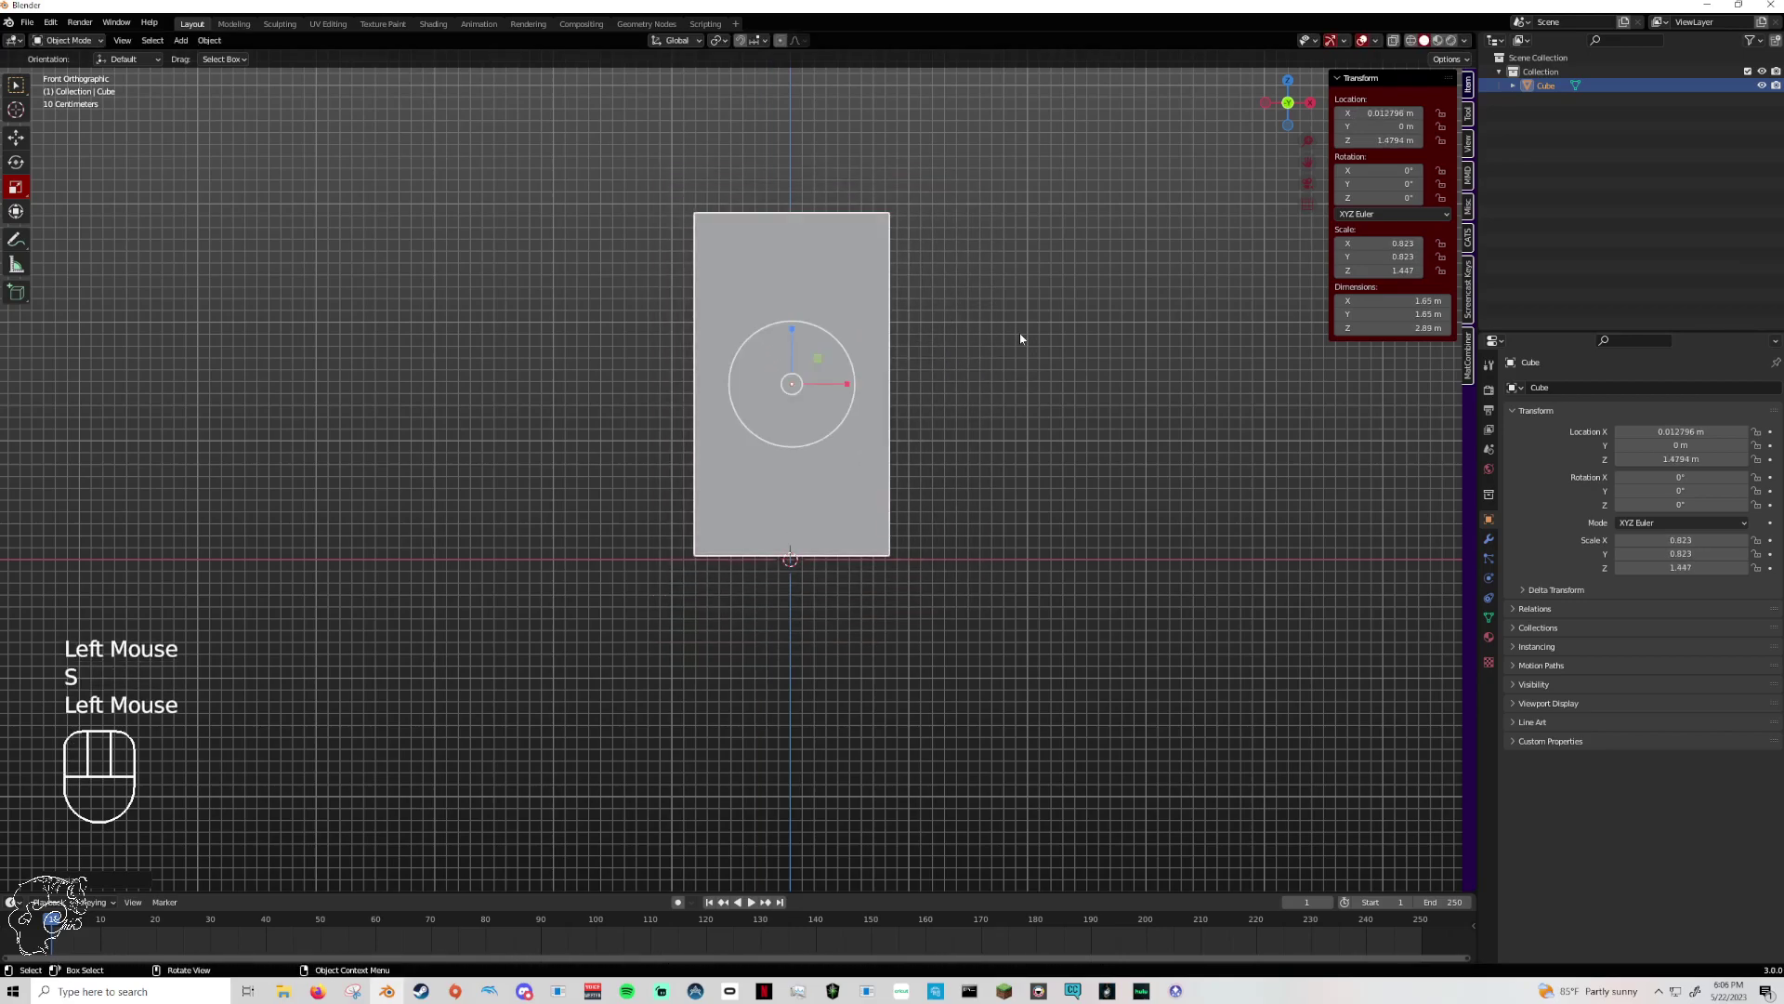
- Move the cube along Z only, placing it at about 1.63 m
{"action": "key", "text": "g"}
{"action": "key", "text": "z"}
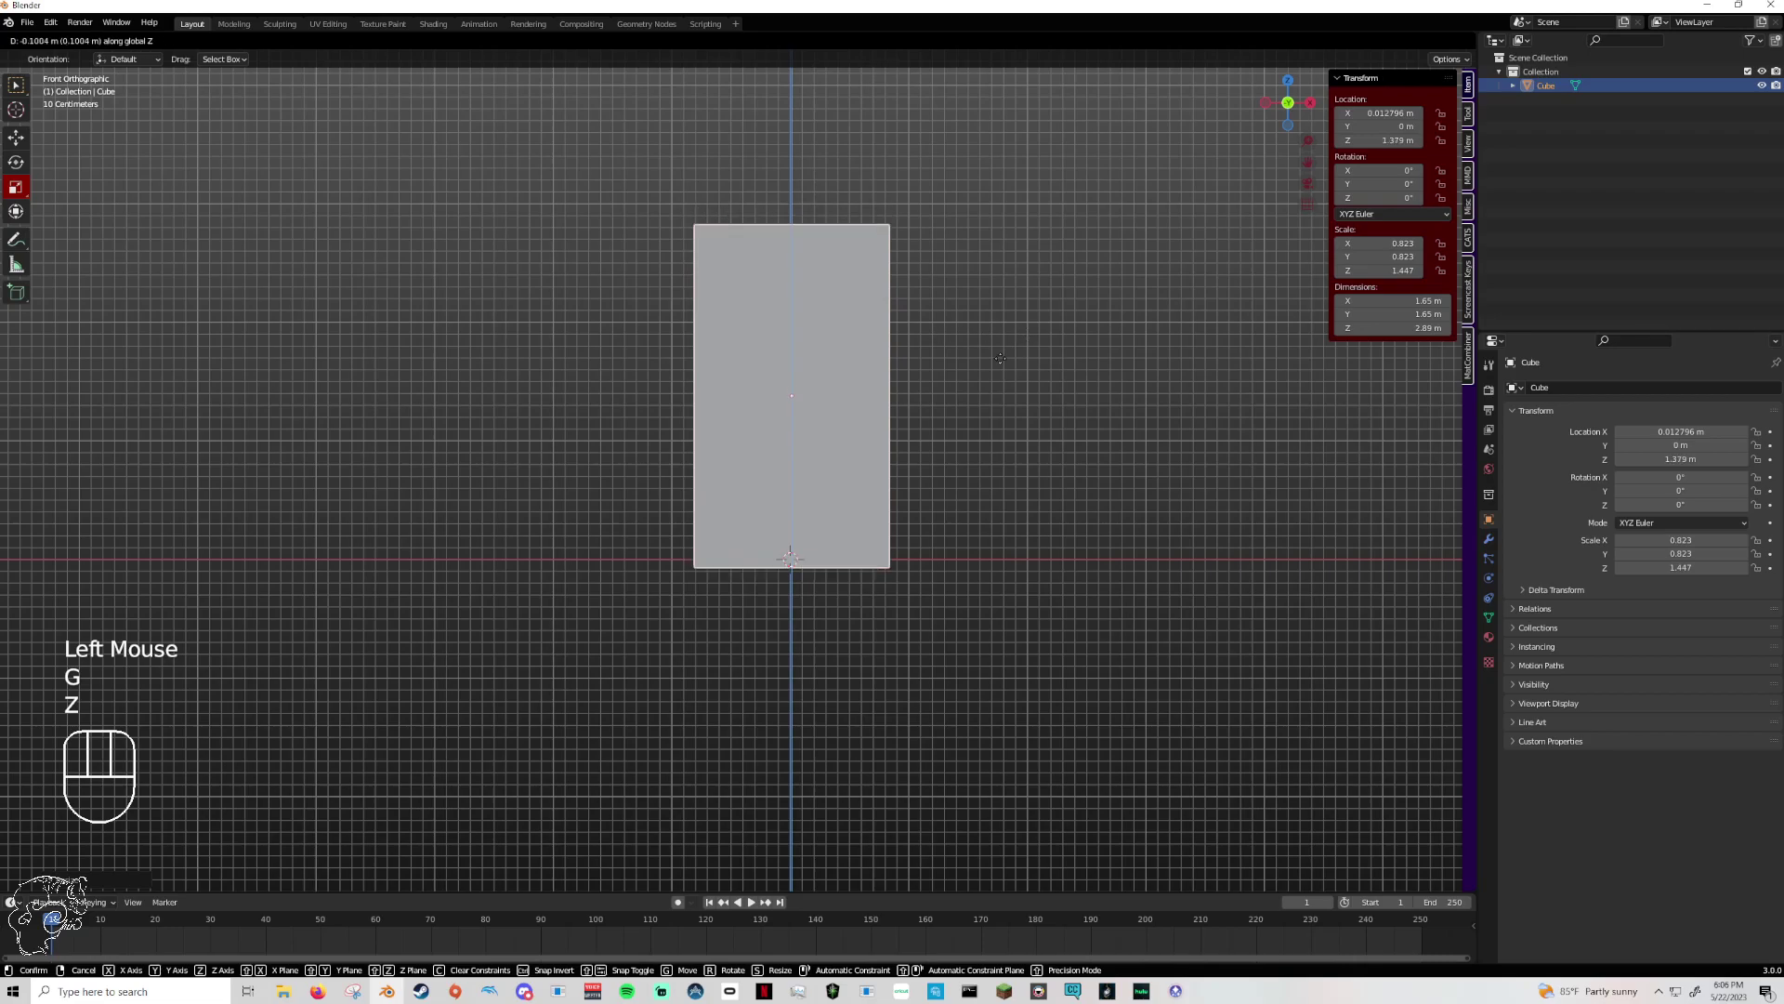
{"action": "left_click", "coordinate": [877, 315]}
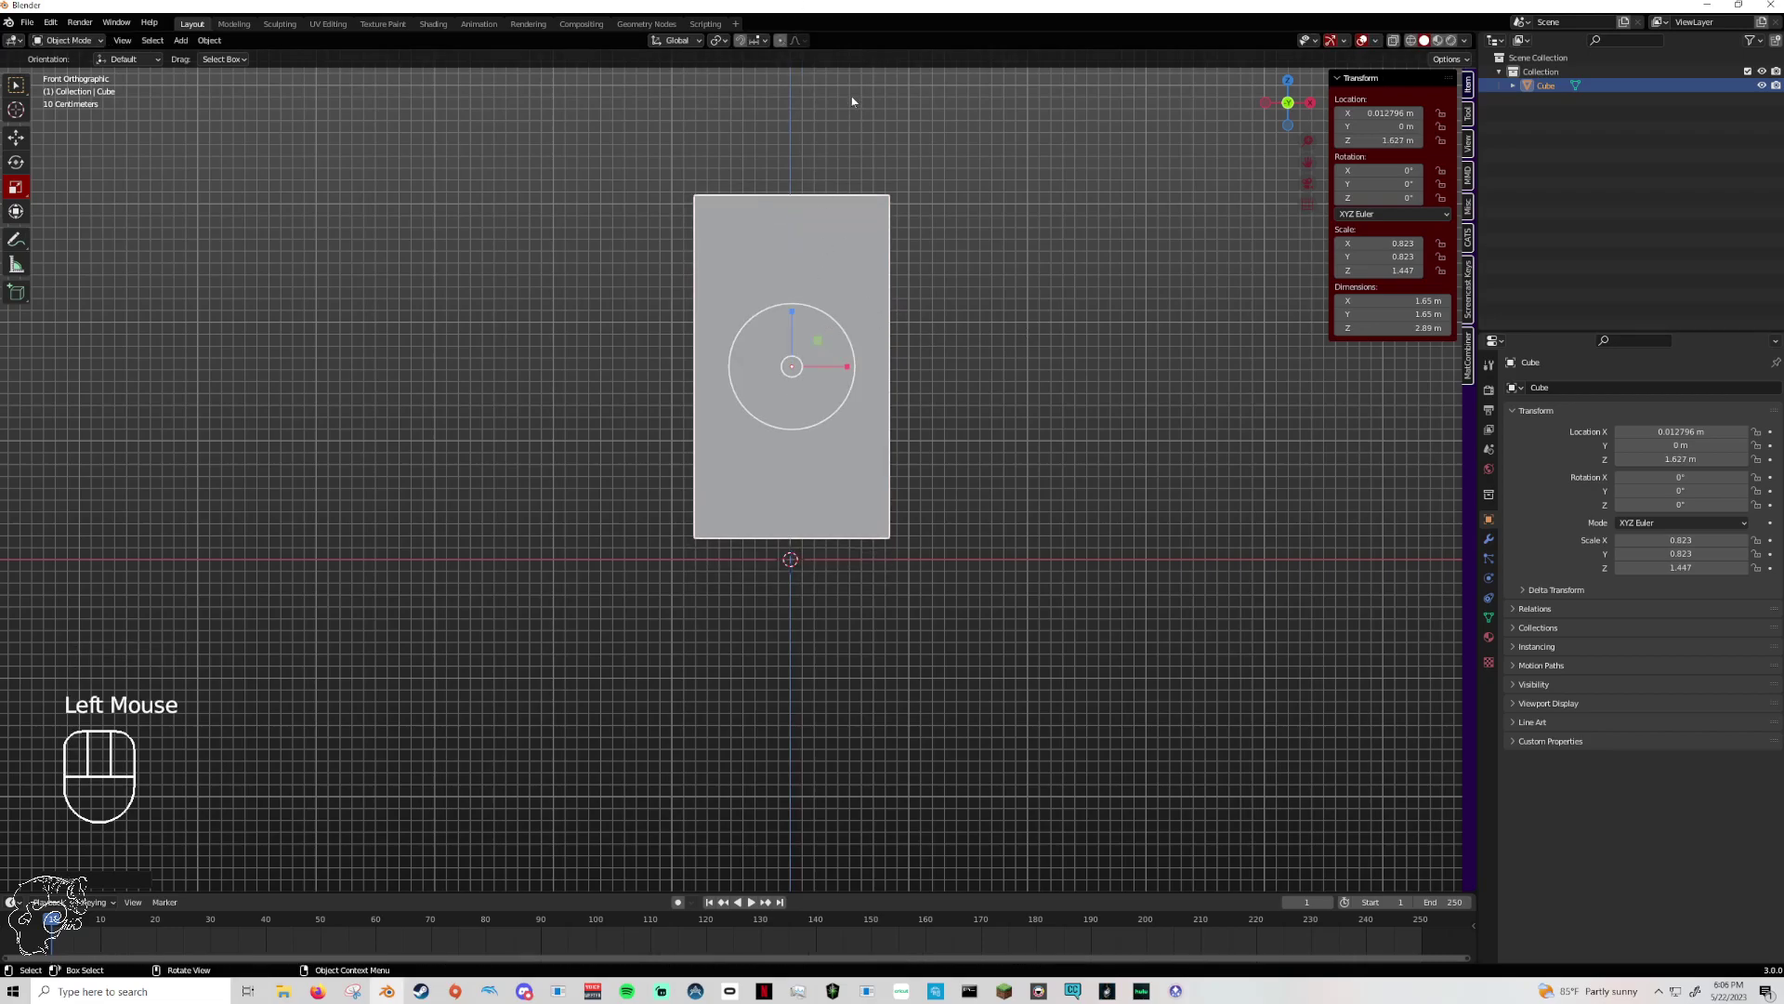
- Rotate the cube freely by about -3° in front view, and rotate it by exactly 90°
{"action": "key", "text": "r"}
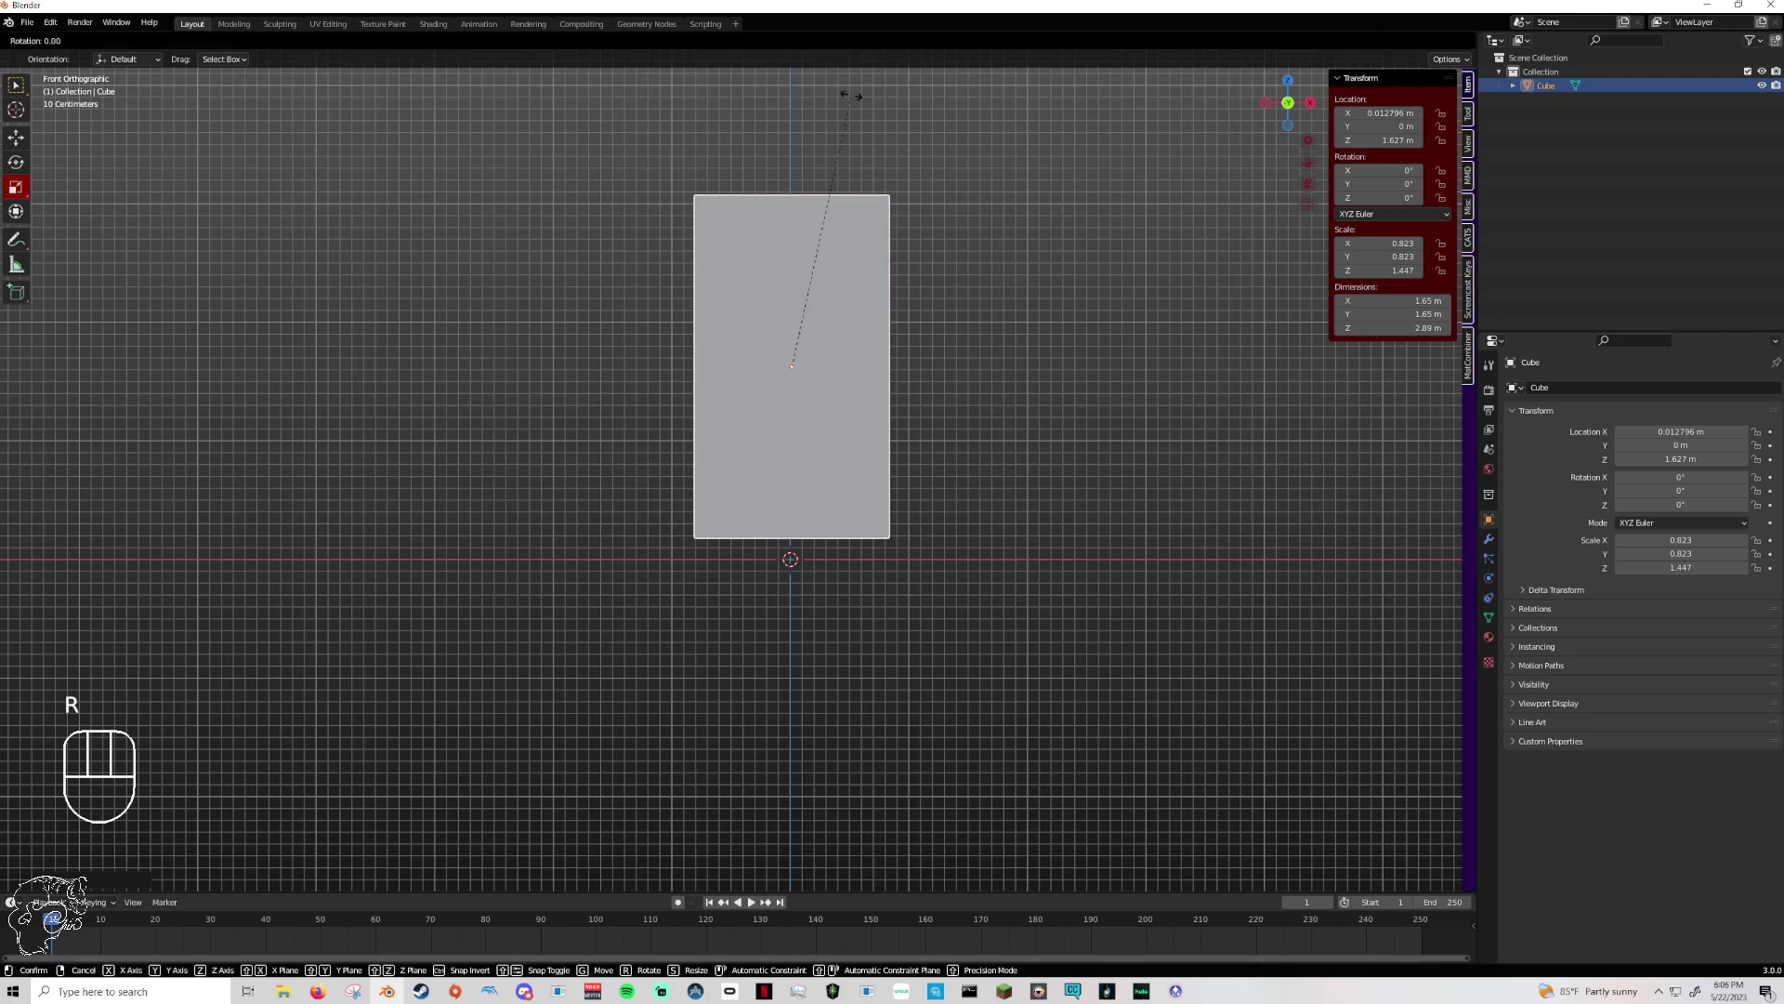
{"action": "left_click", "coordinate": [872, 289]}
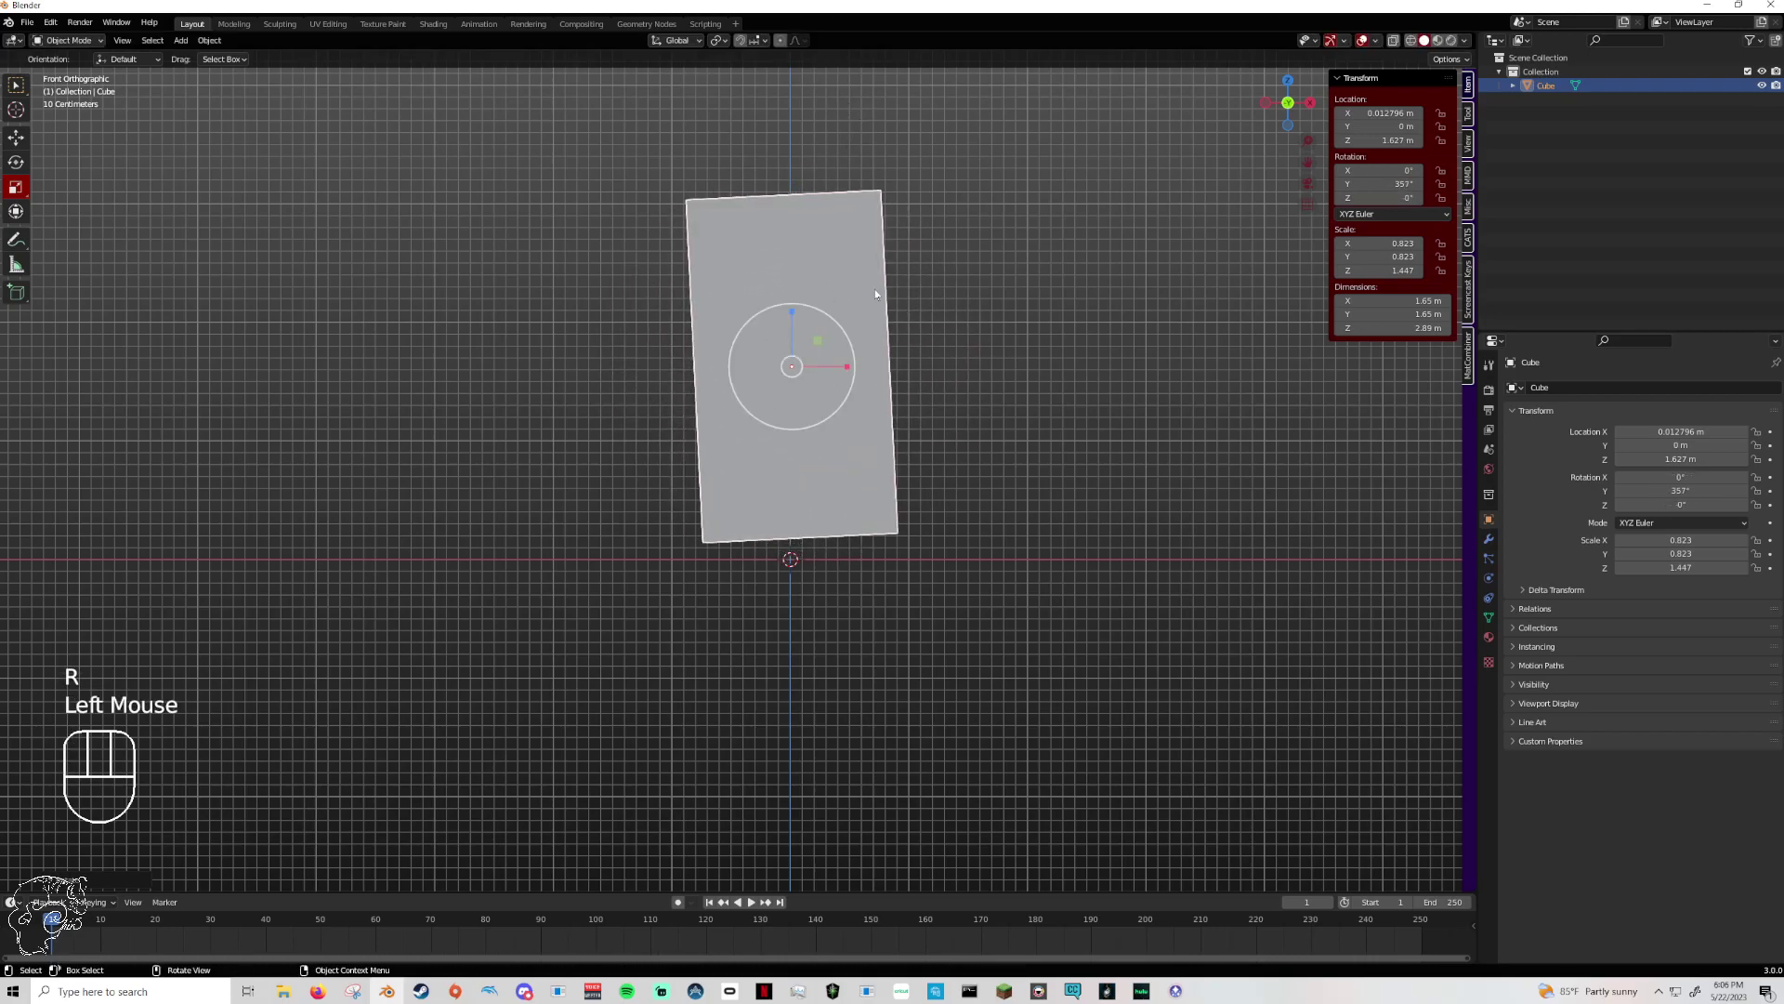
{"action": "type", "text": "r90"}
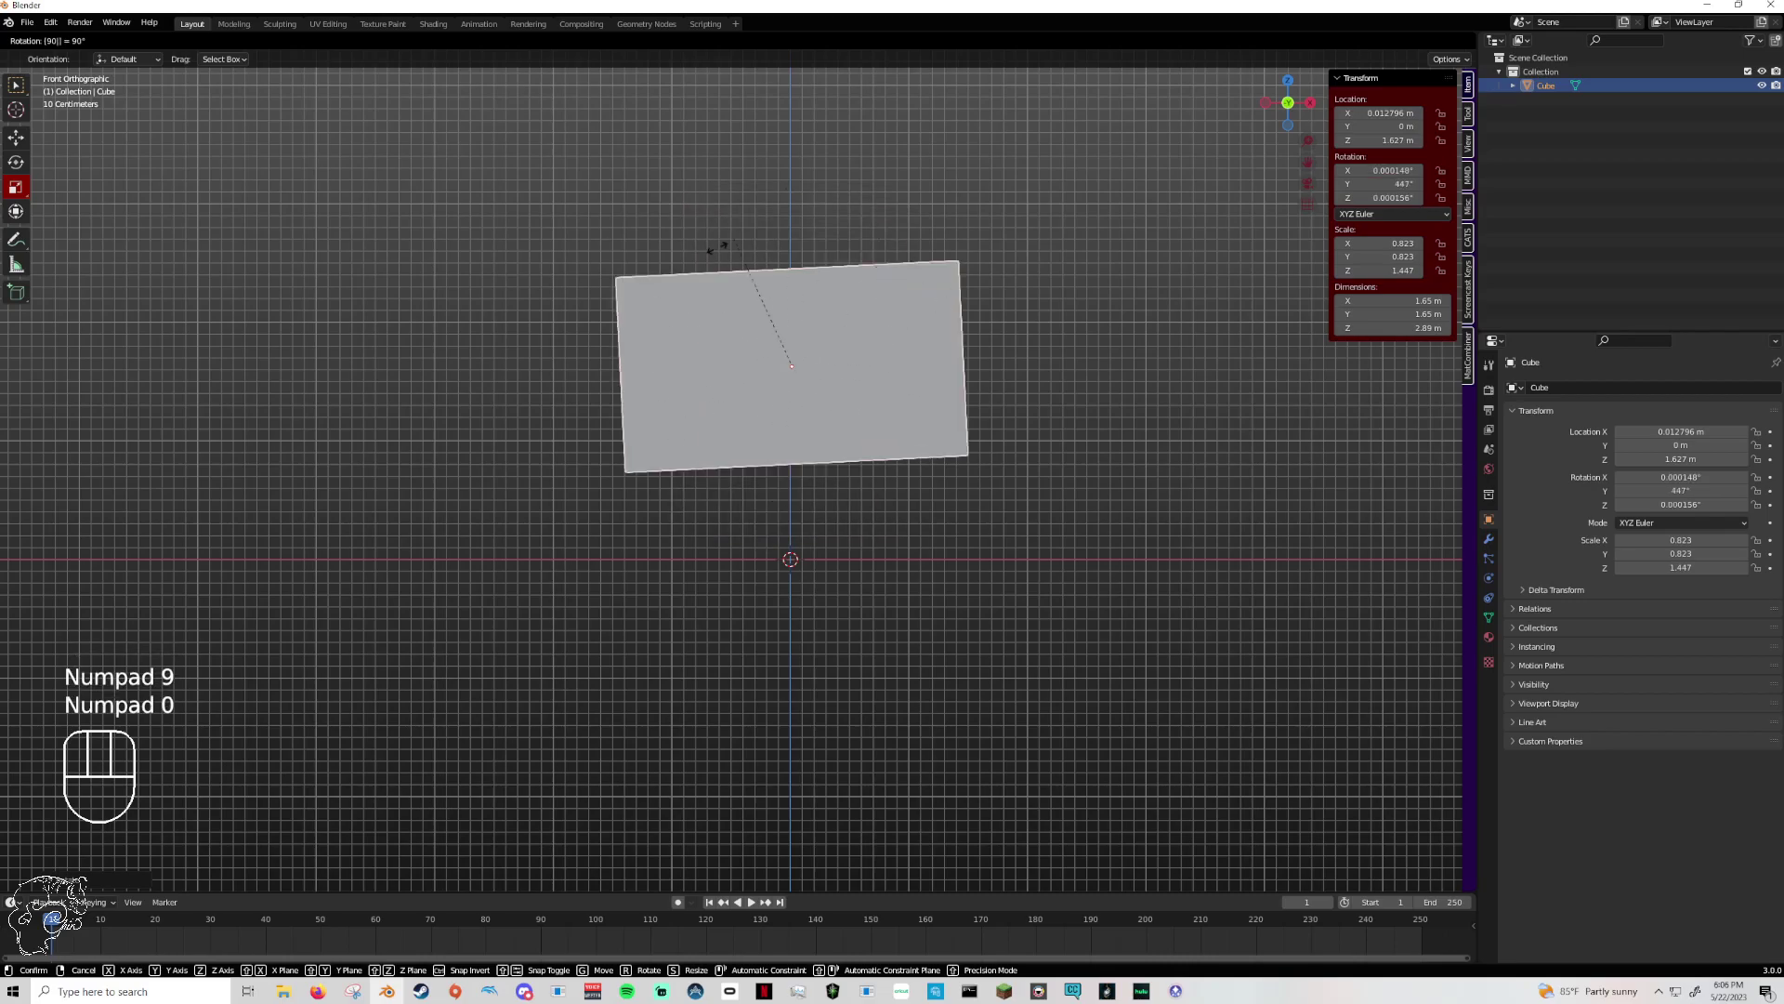
{"action": "left_click", "coordinate": [895, 433]}
- Delete the cube from the scene
{"action": "left_click", "coordinate": [818, 428]}
{"action": "key", "text": "Delete"}
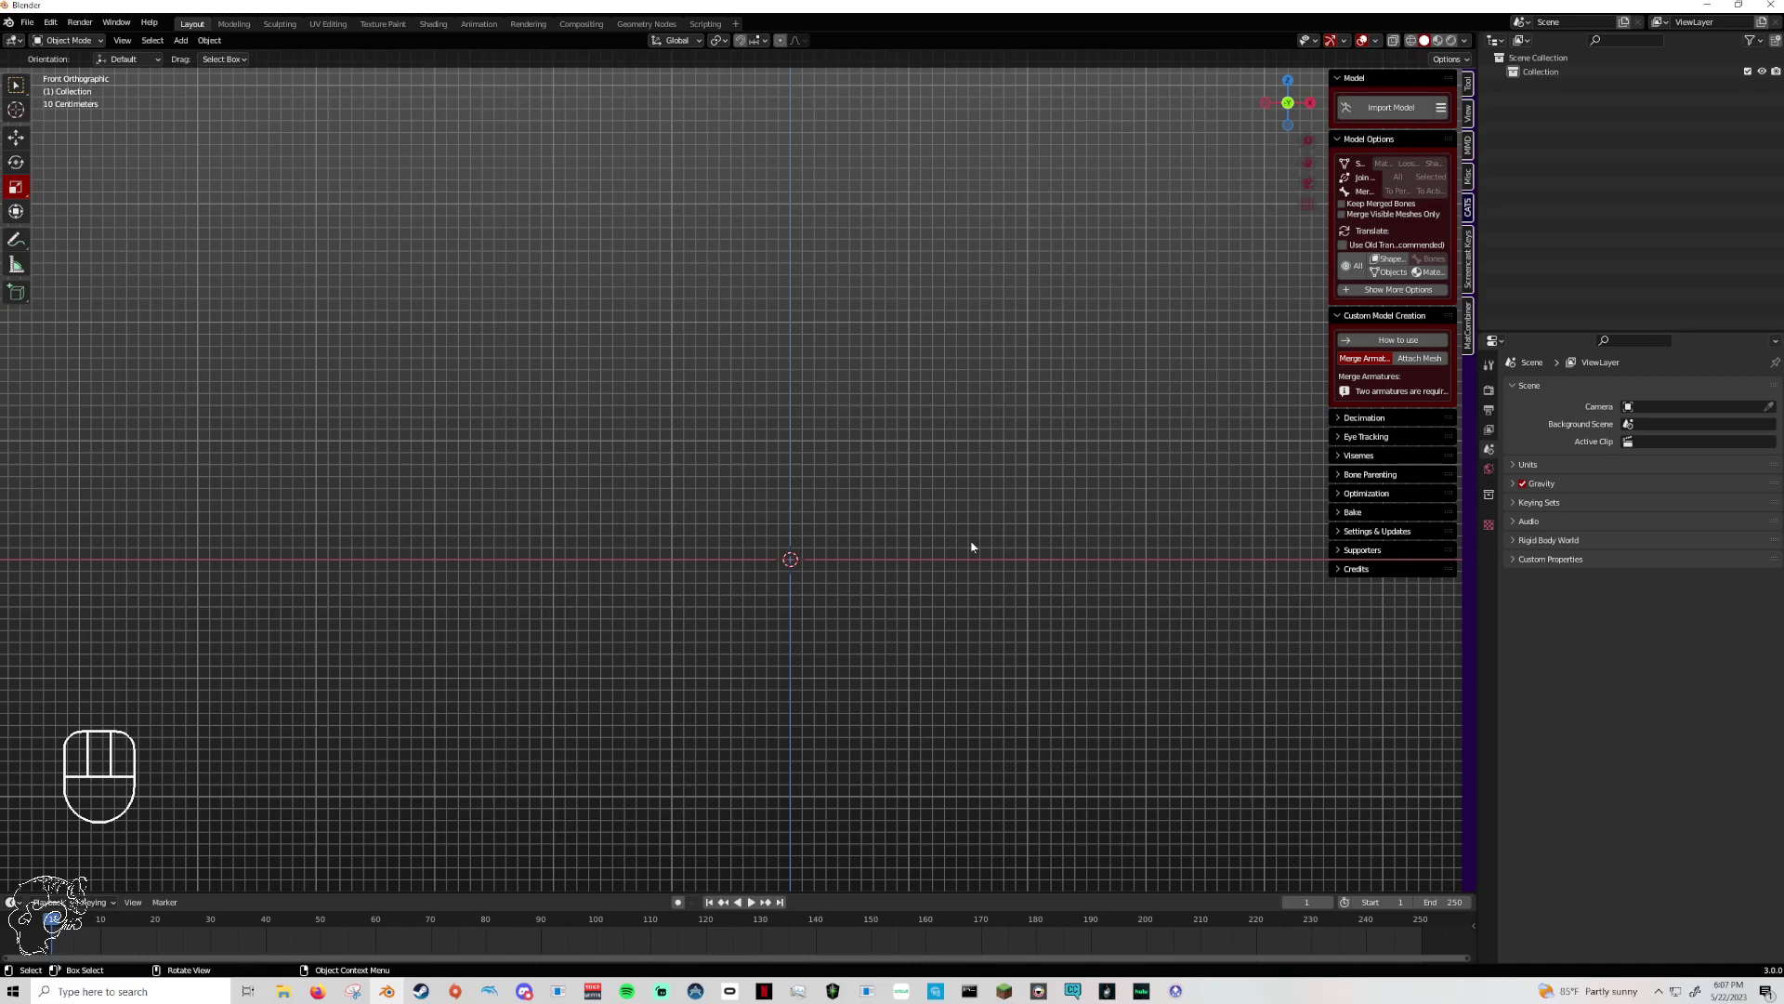
- Show the splash screen to check the Blender version, and dismiss it
{"action": "left_click", "coordinate": [9, 25]}
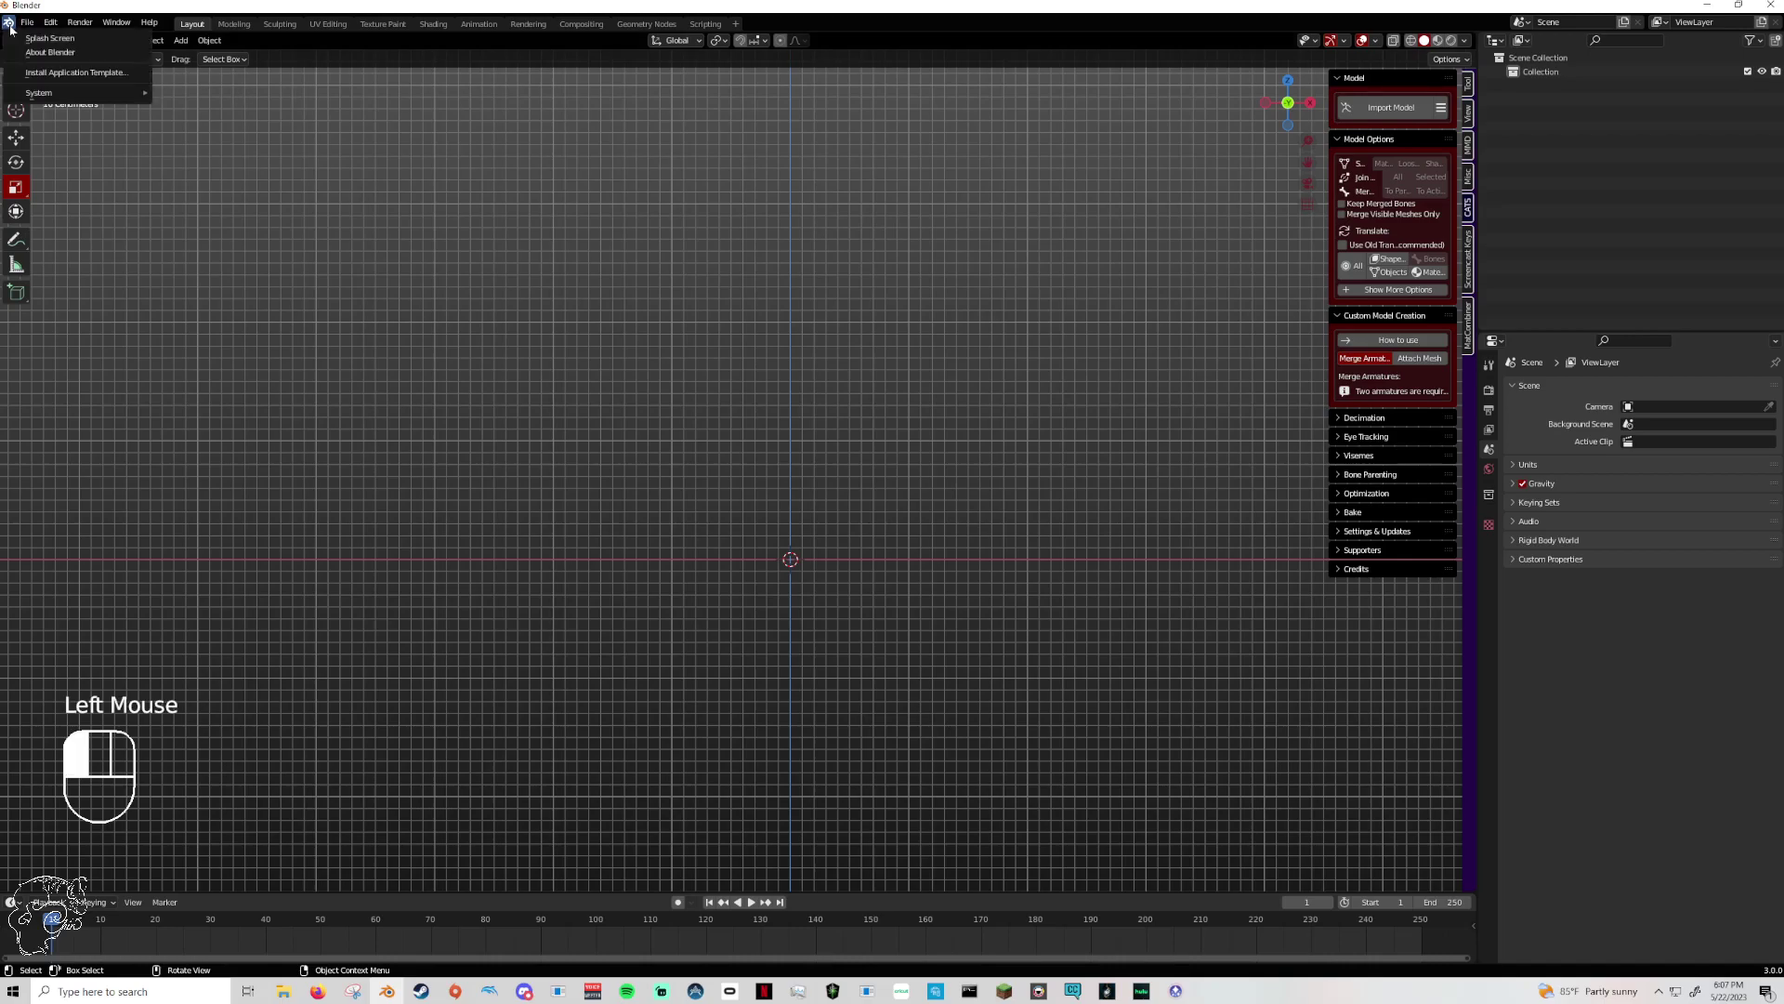
{"action": "left_click", "coordinate": [39, 36]}
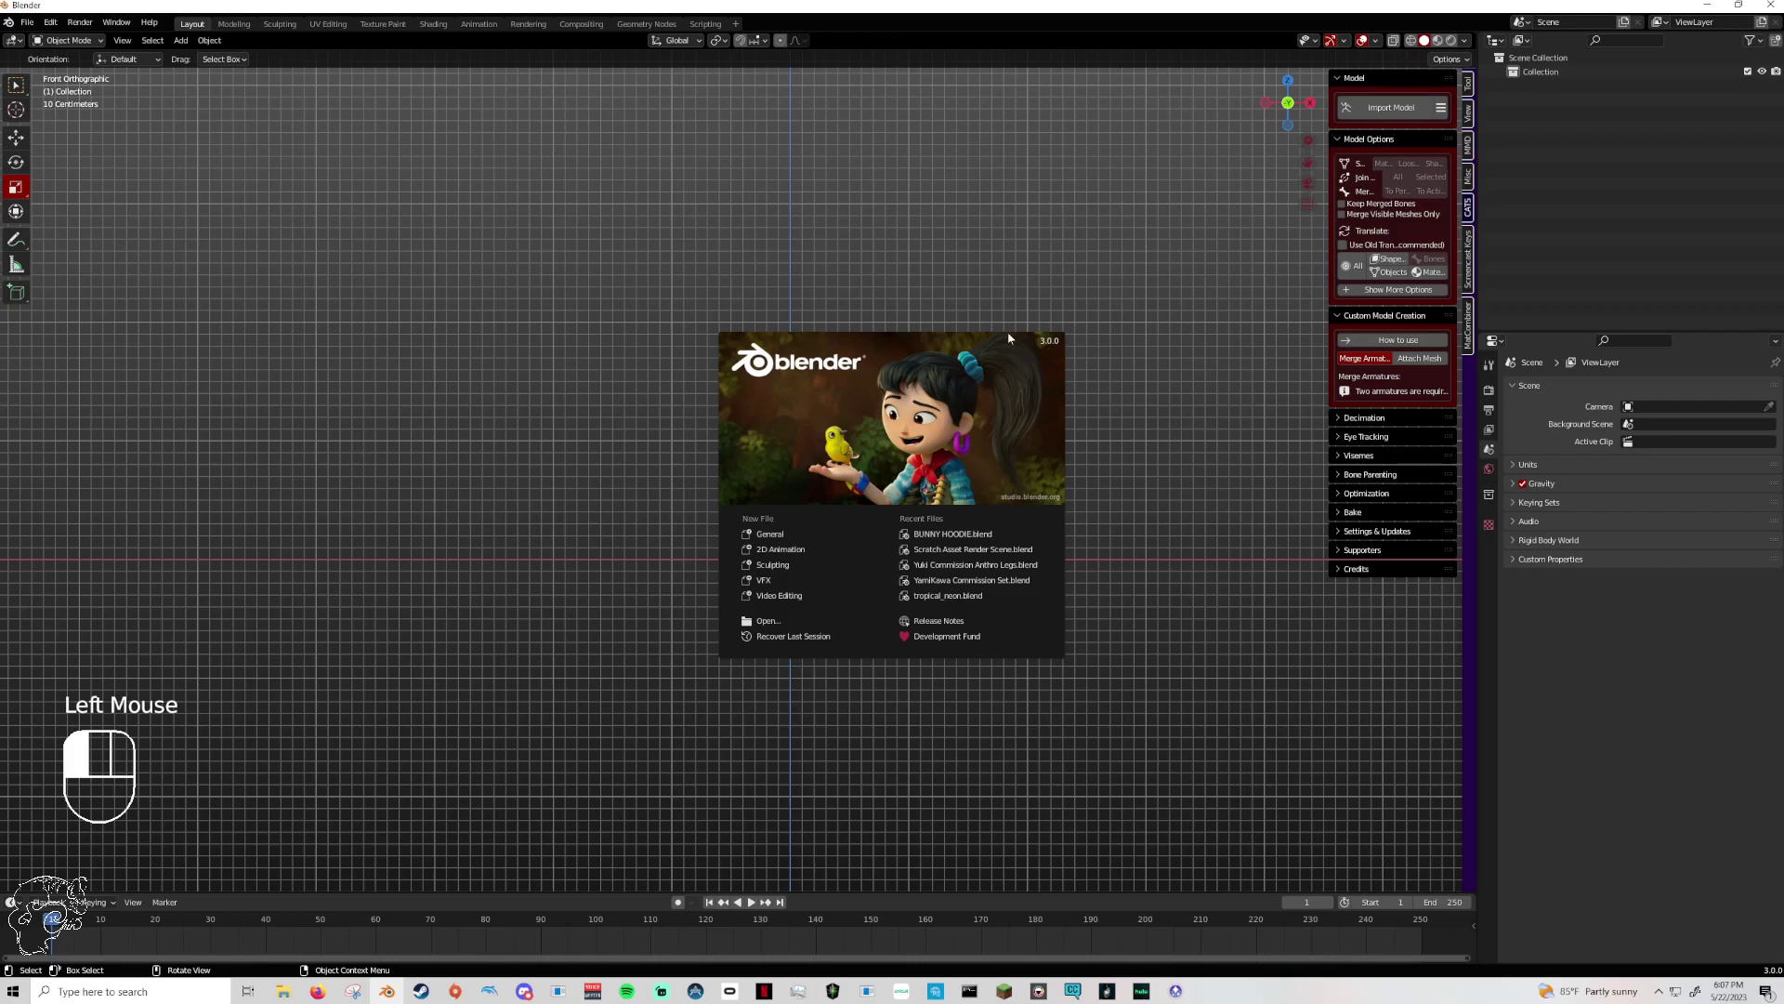
{"action": "left_click", "coordinate": [1154, 314]}
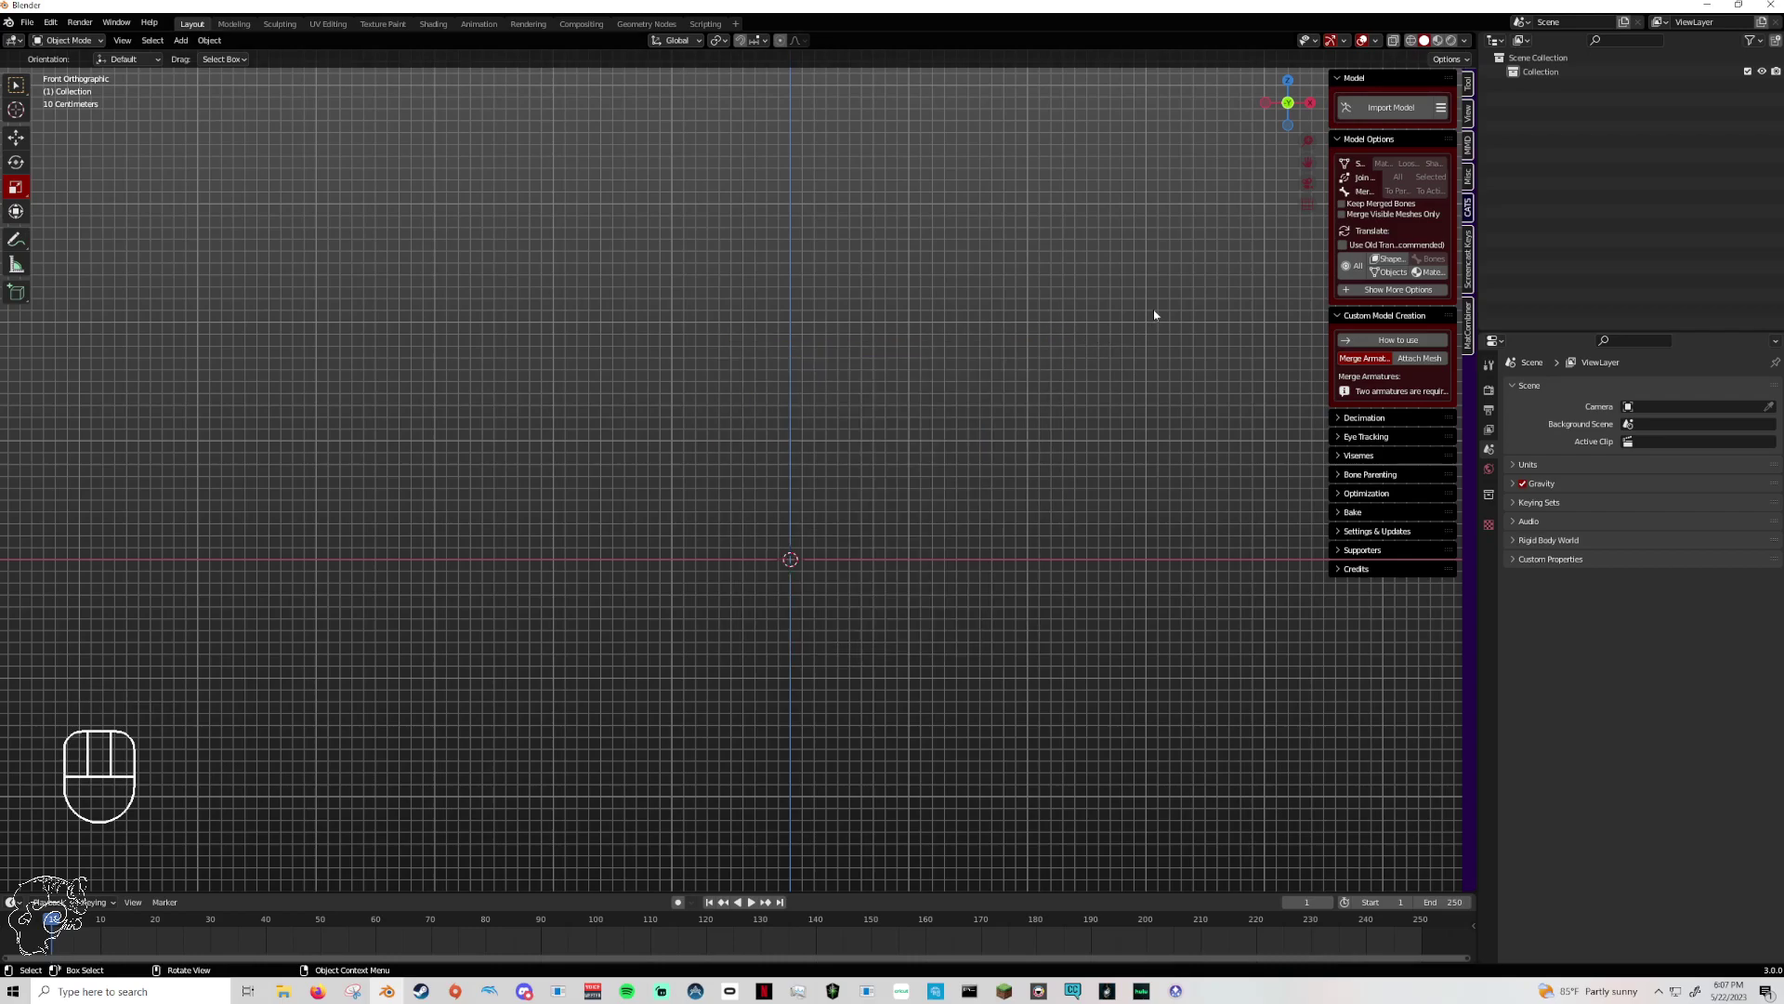
- Minimize Blender, switch to Firefox and look through the free head assets listed on the Jinxxy marketplace
{"action": "left_click", "coordinate": [1708, 4]}
{"action": "mouse_move", "coordinate": [320, 993]}
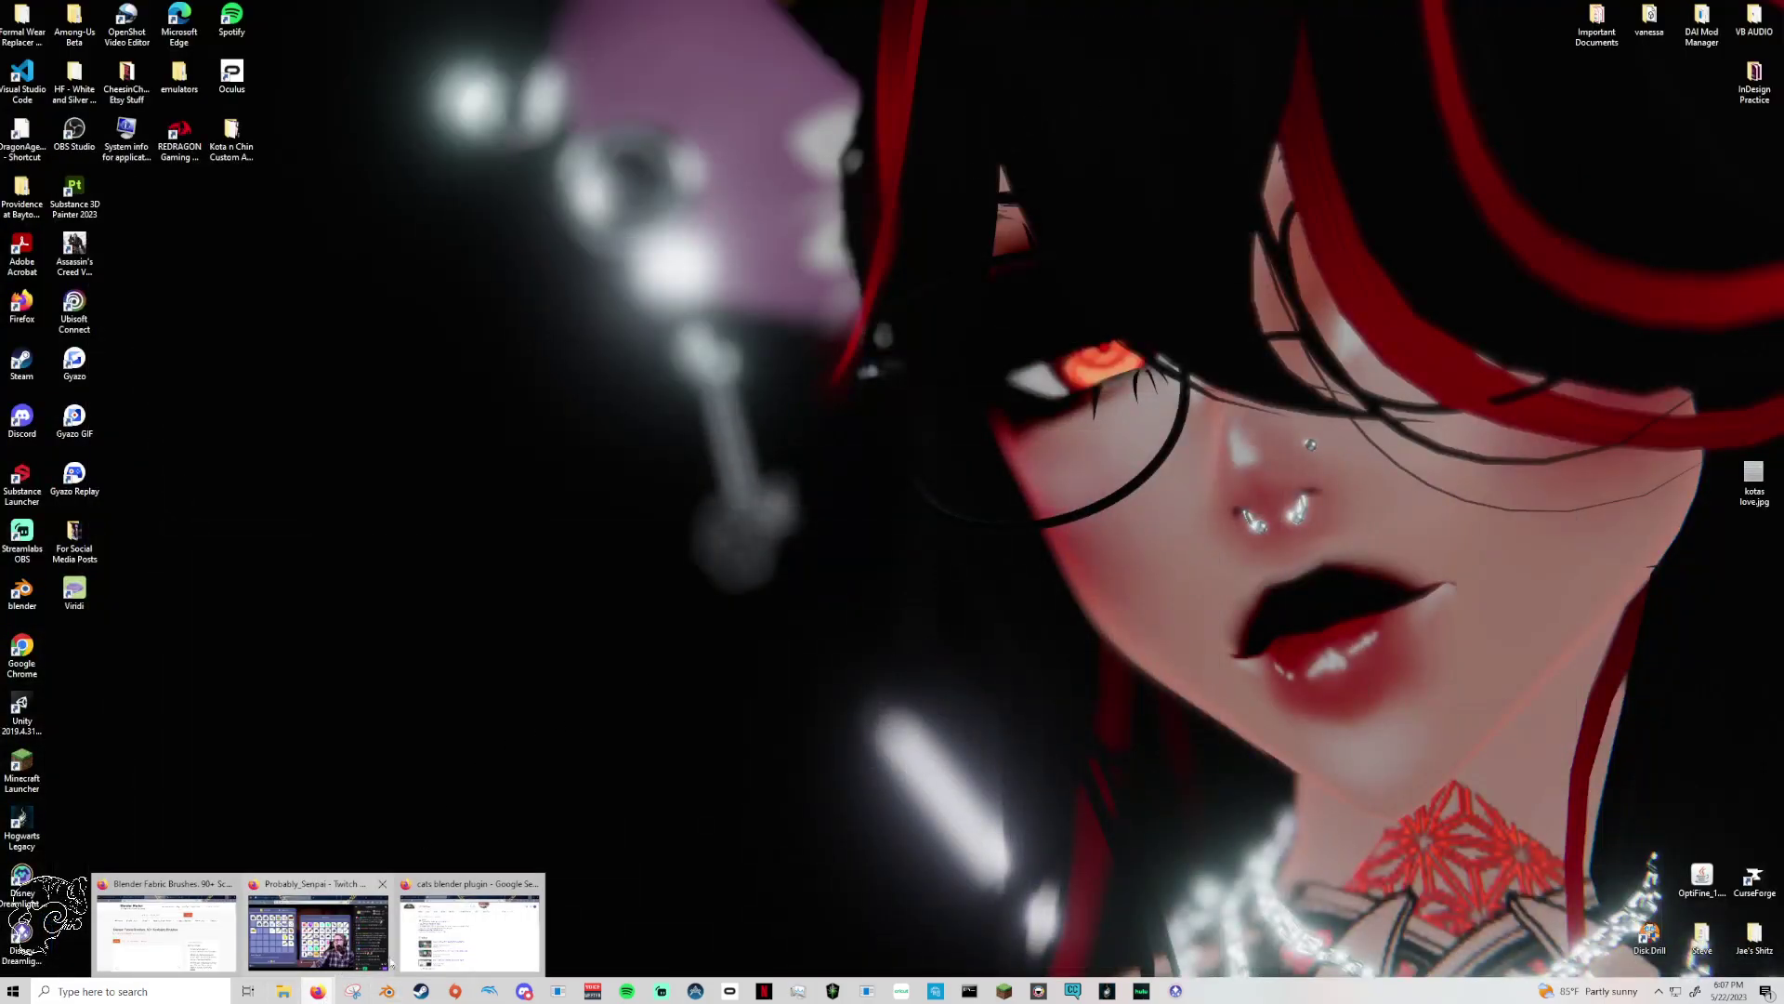
{"action": "left_click", "coordinate": [469, 939]}
{"action": "left_click", "coordinate": [176, 19]}
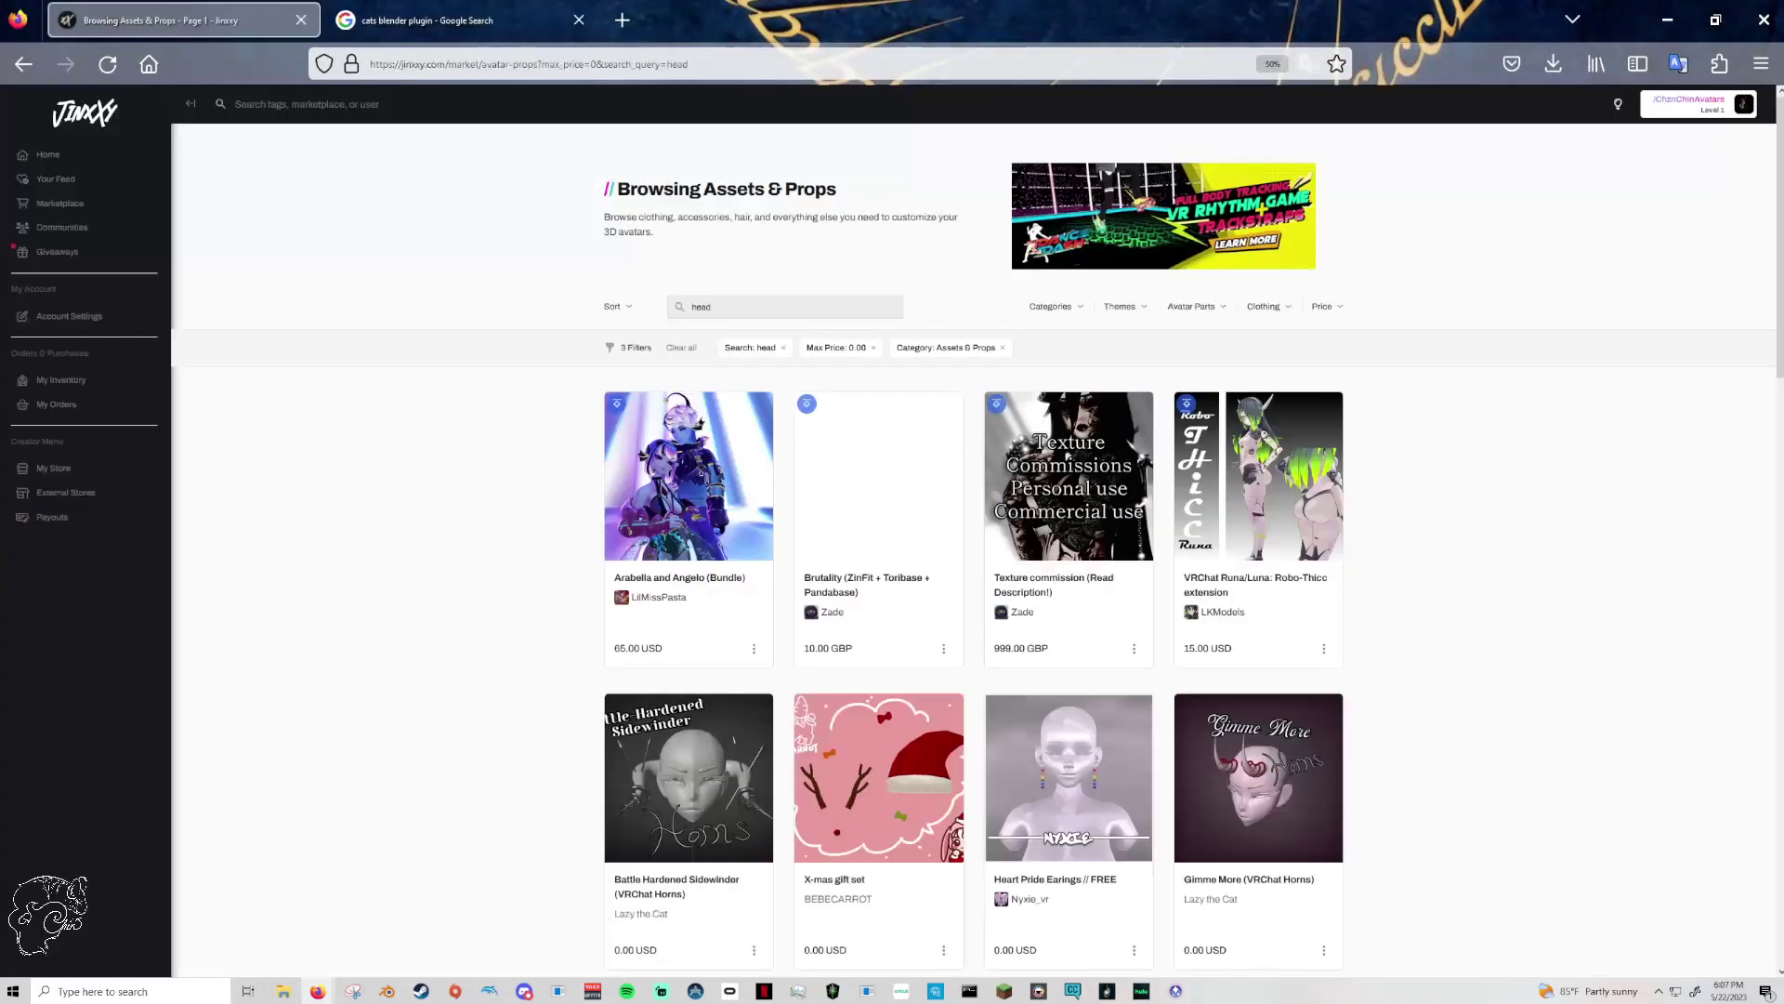
{"action": "scroll", "coordinate": [1522, 737], "scroll_direction": "down", "scroll_amount": 7}
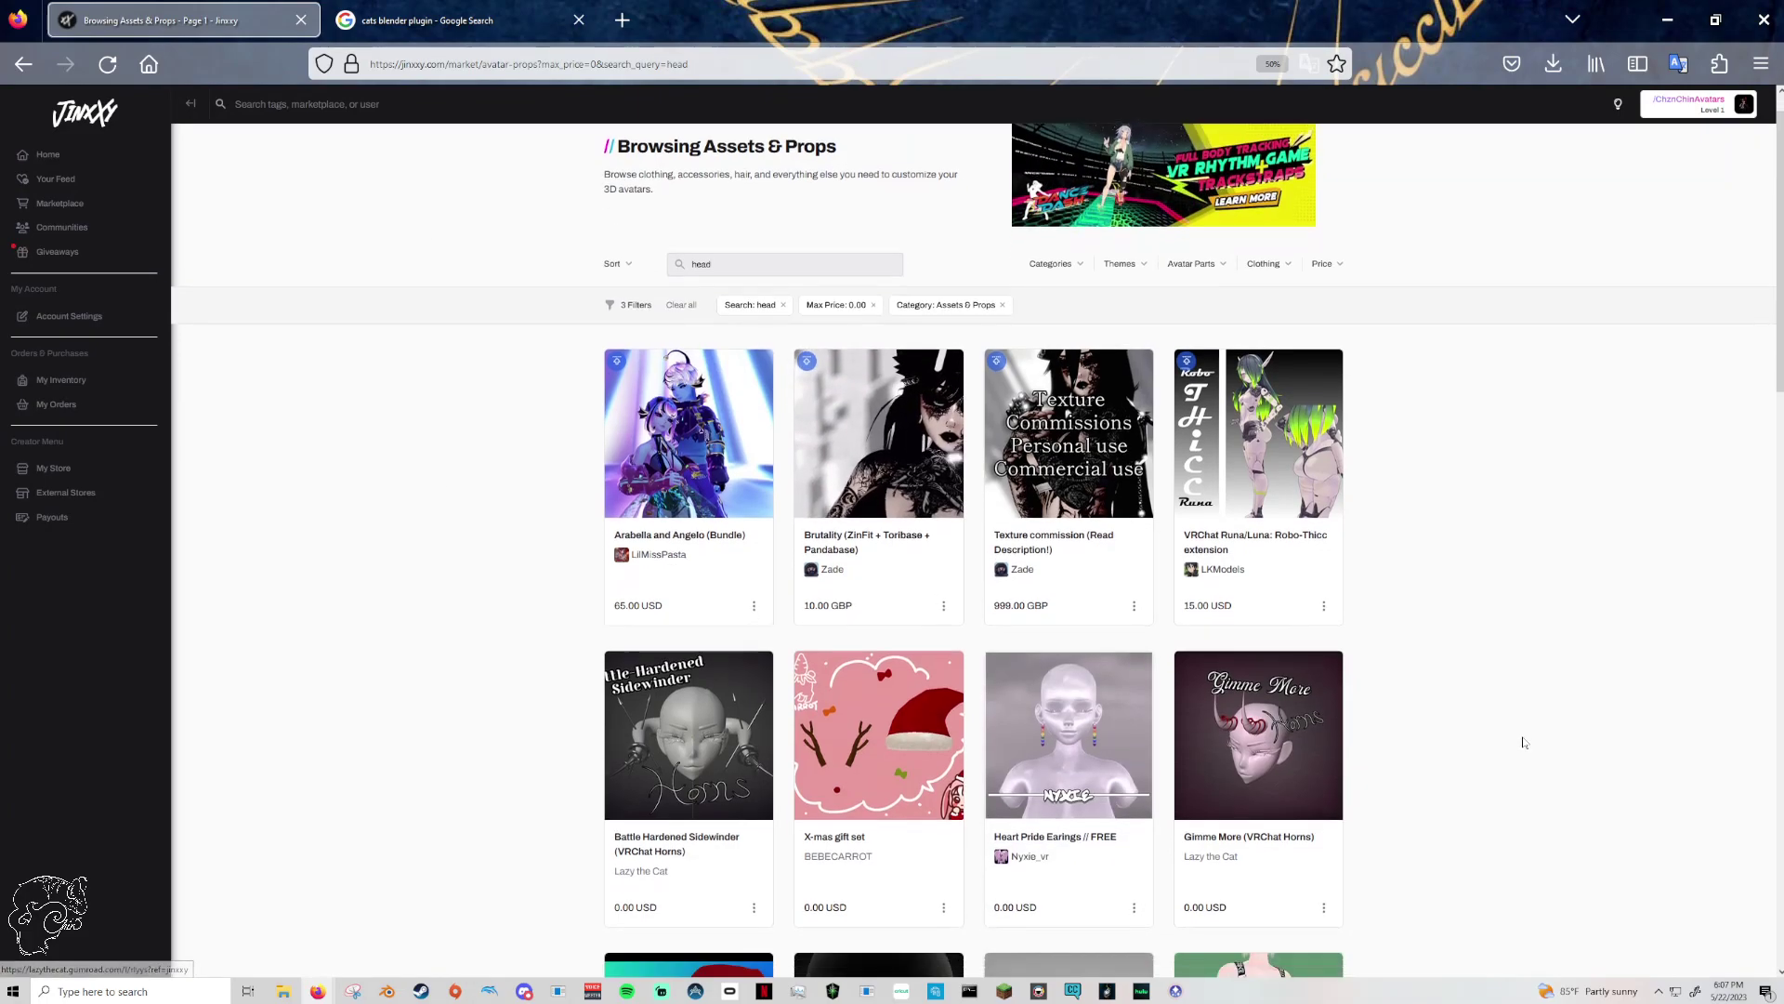
{"action": "scroll", "coordinate": [1438, 779], "scroll_direction": "down", "scroll_amount": 3}
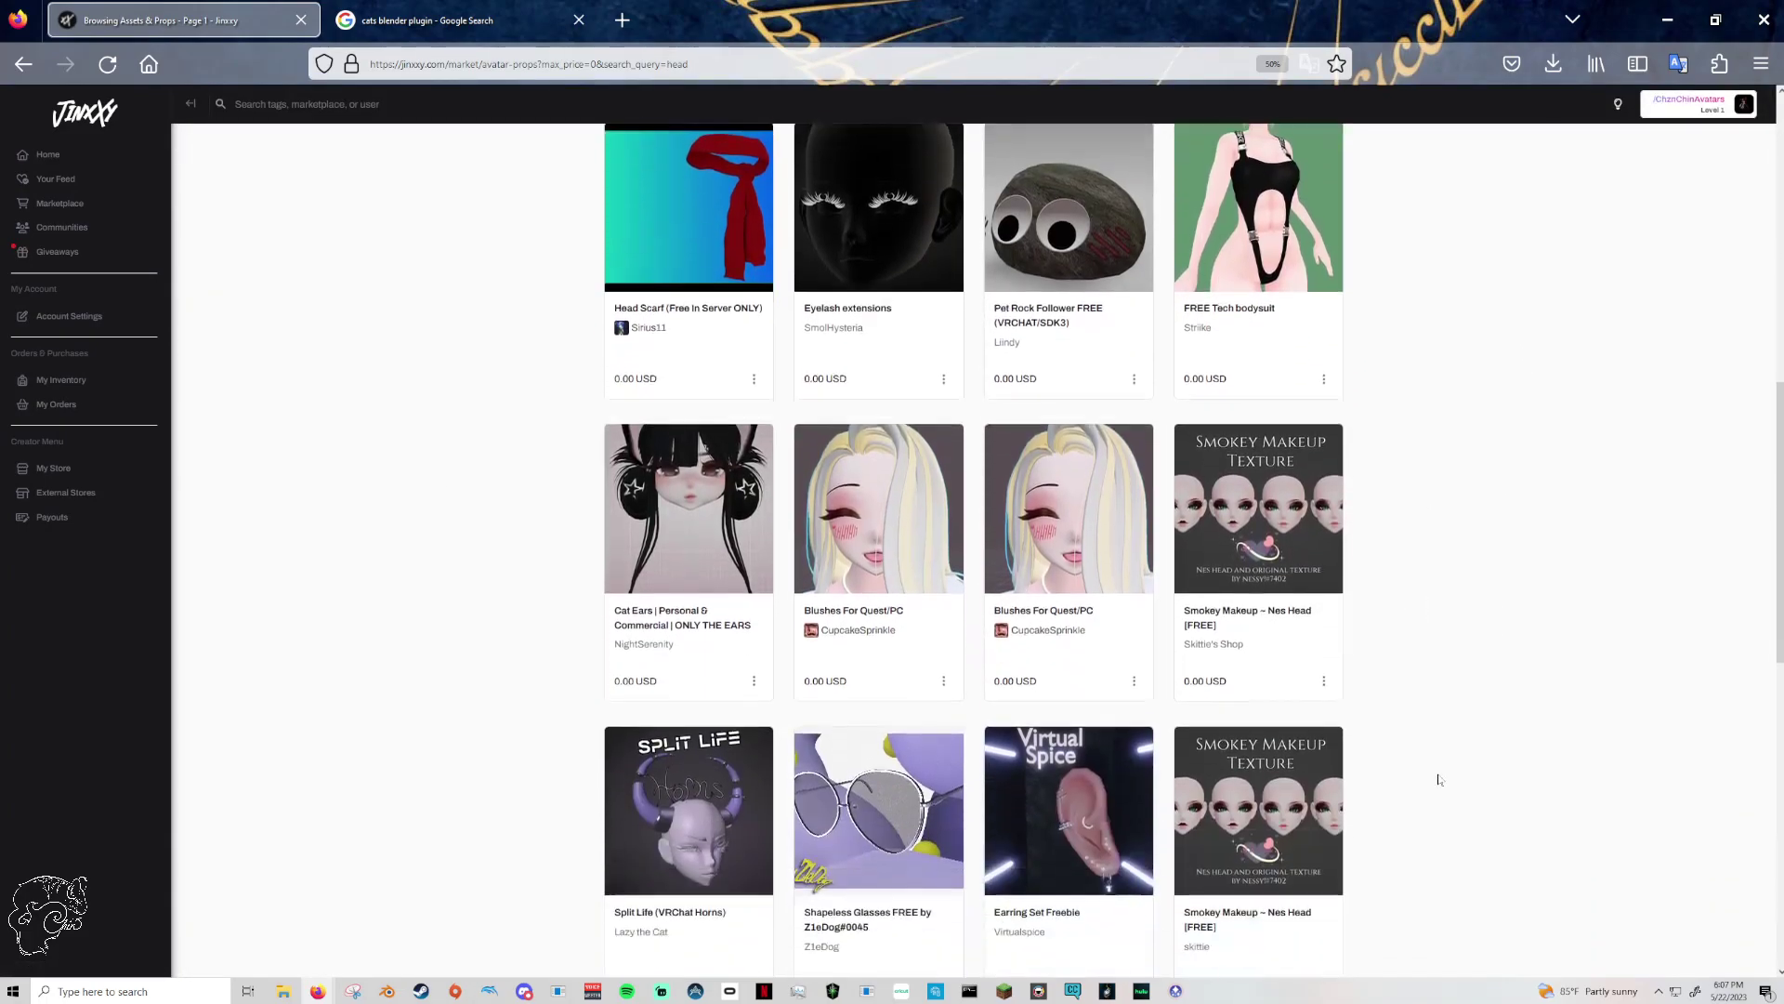
{"action": "scroll", "coordinate": [1409, 778], "scroll_direction": "down", "scroll_amount": 1}
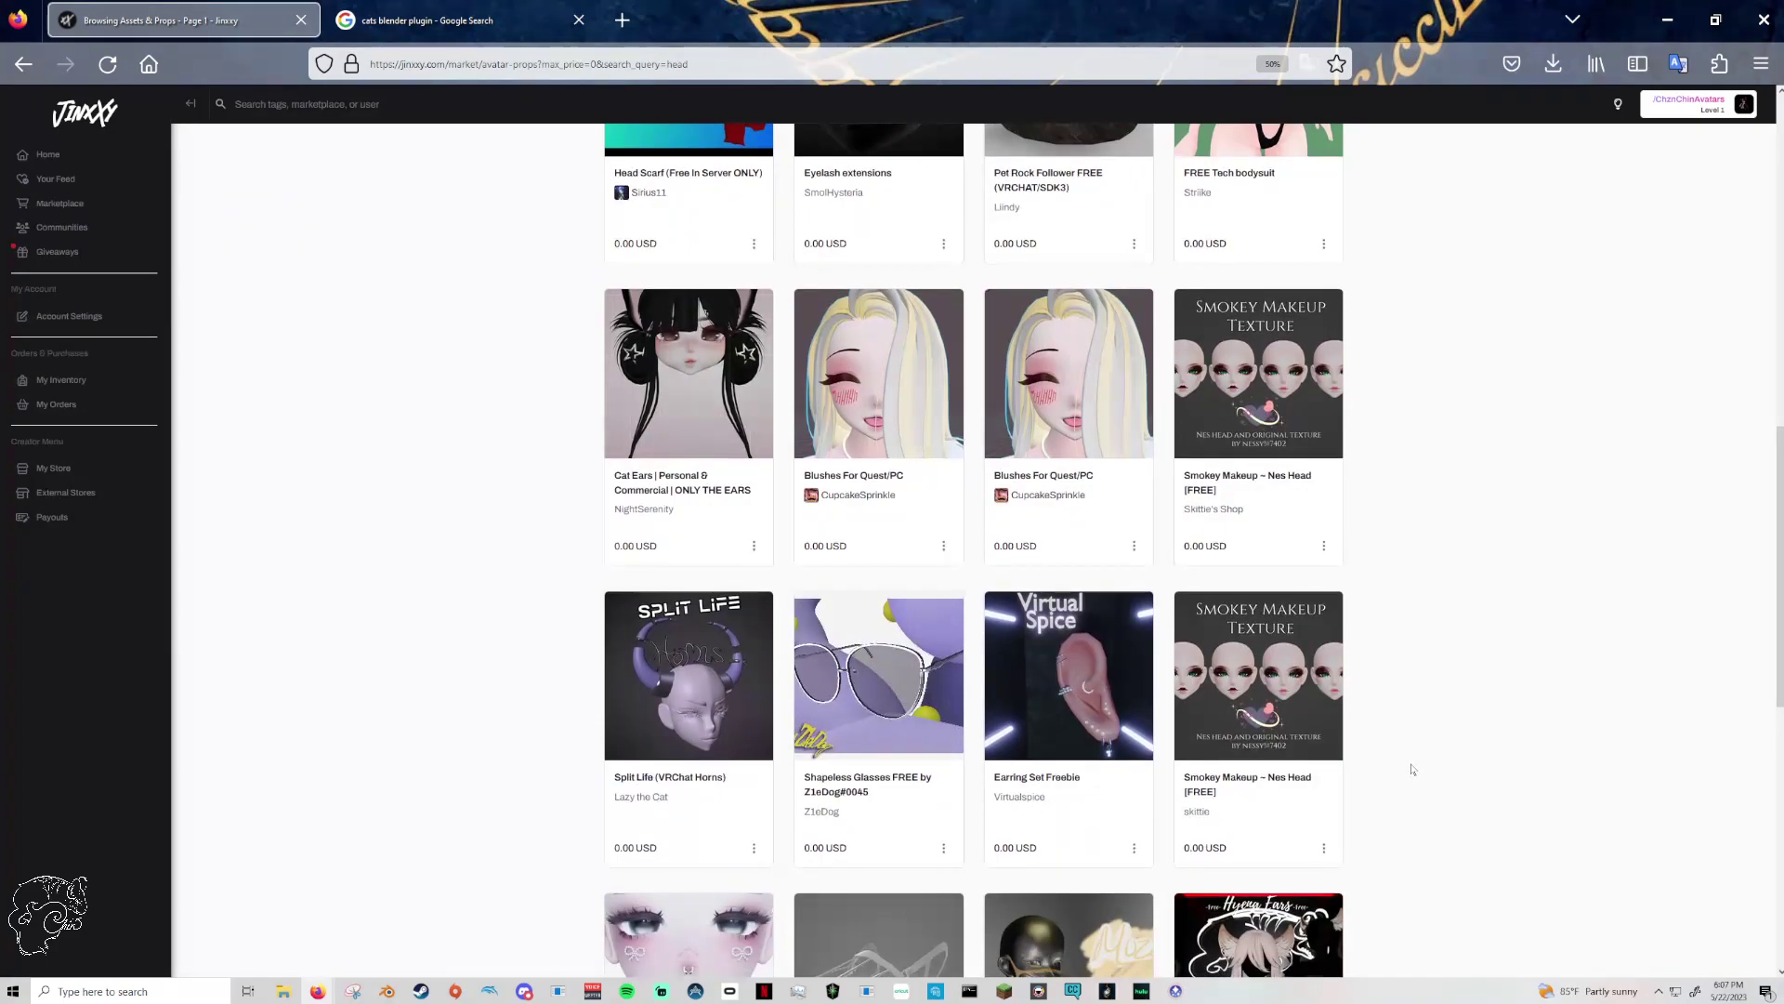
{"action": "scroll", "coordinate": [1422, 769], "scroll_direction": "down", "scroll_amount": 4}
{"action": "scroll", "coordinate": [1498, 748], "scroll_direction": "down", "scroll_amount": 3}
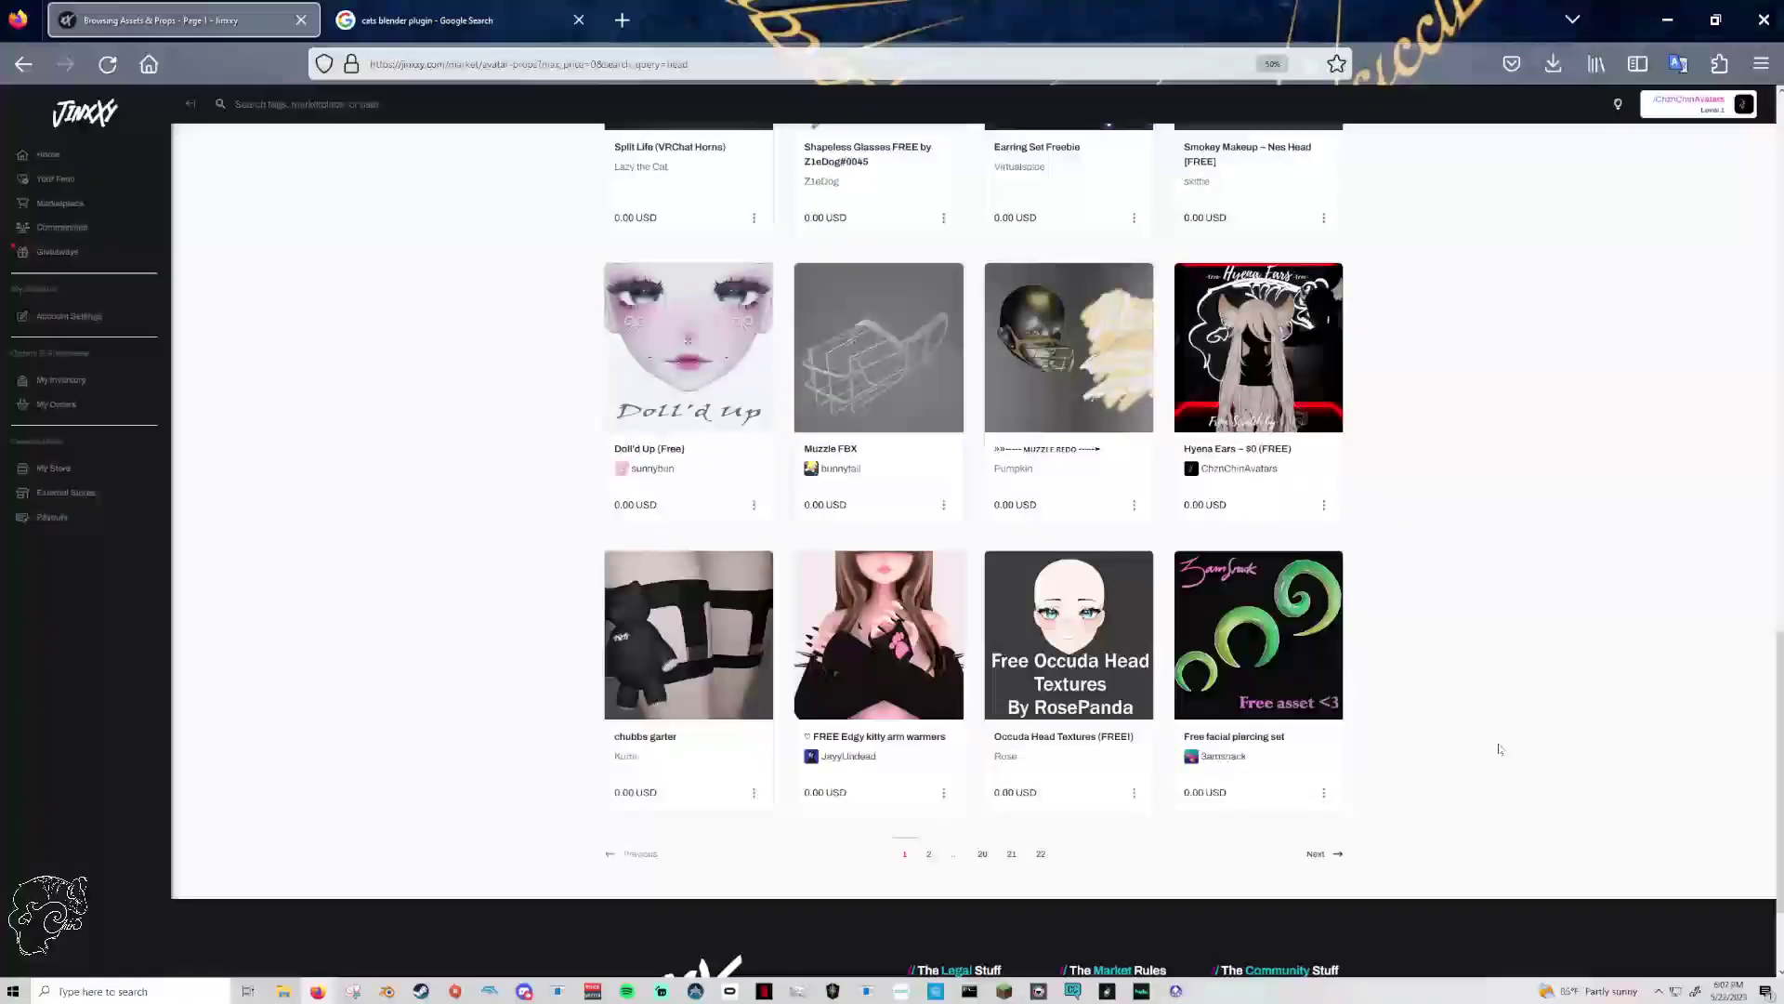
{"action": "scroll", "coordinate": [1487, 748], "scroll_direction": "up", "scroll_amount": 3}
{"action": "scroll", "coordinate": [1494, 707], "scroll_direction": "up", "scroll_amount": 4}
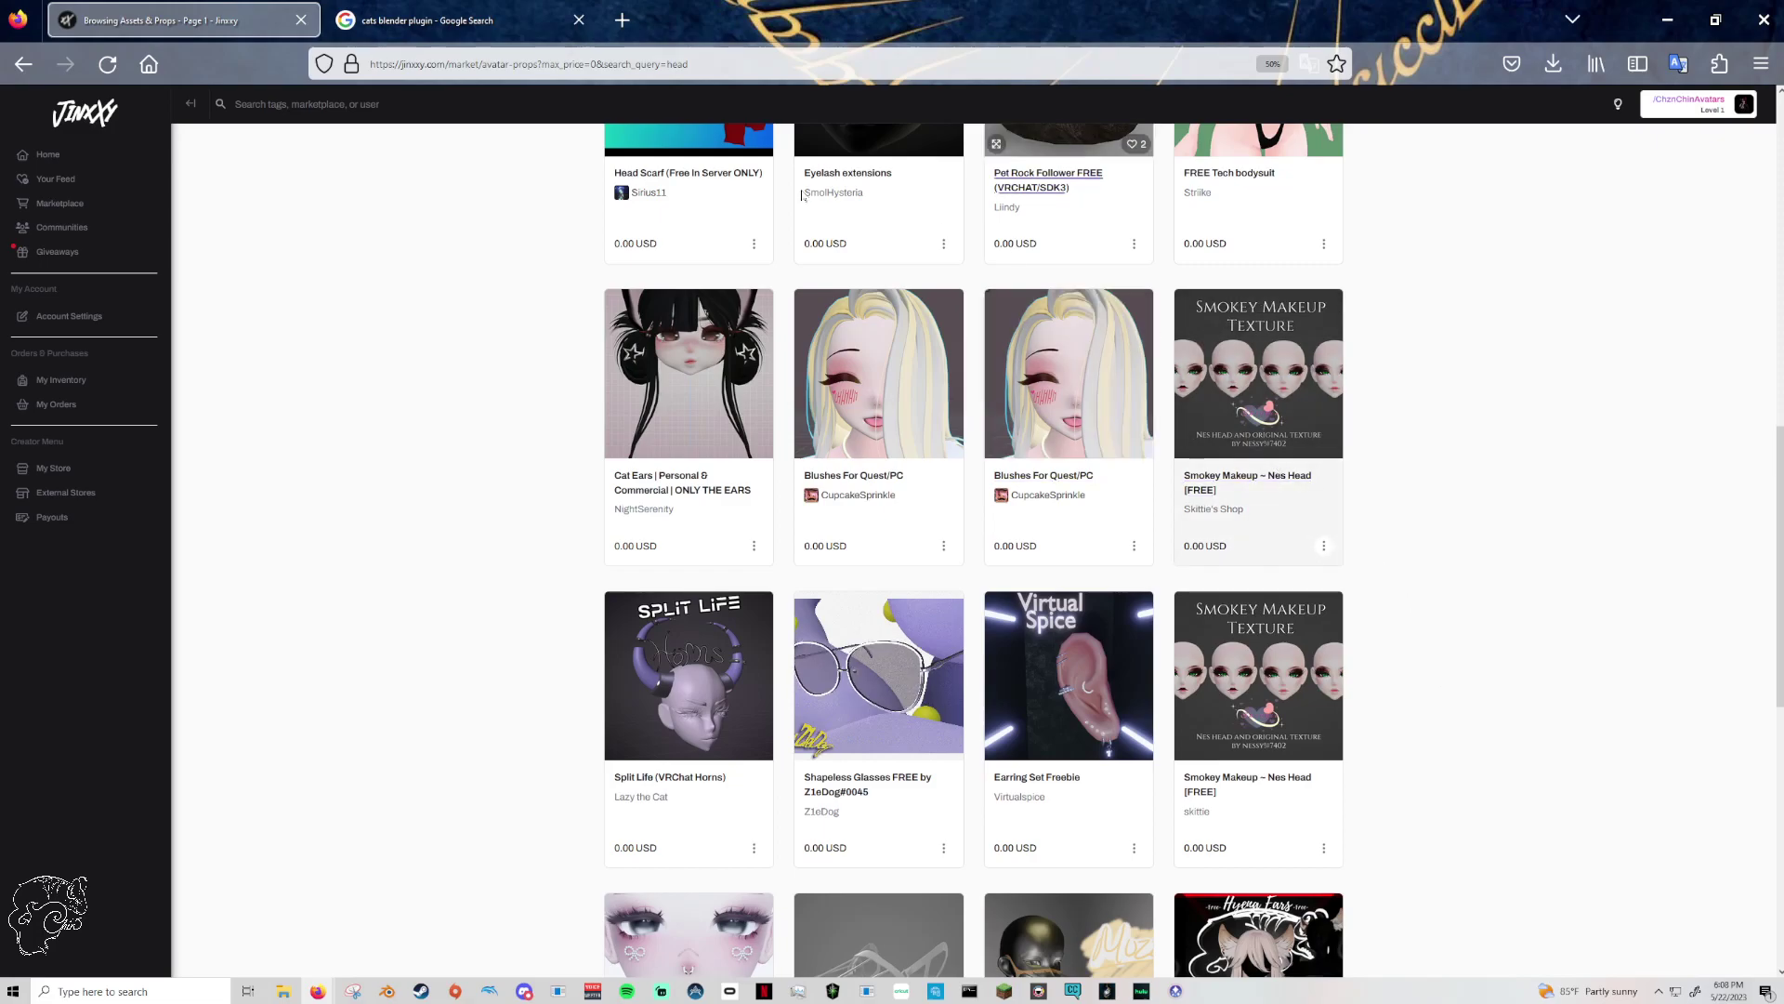
- Bring up the Google search results for "cats blender plugin" in the browser
{"action": "left_click", "coordinate": [415, 7]}
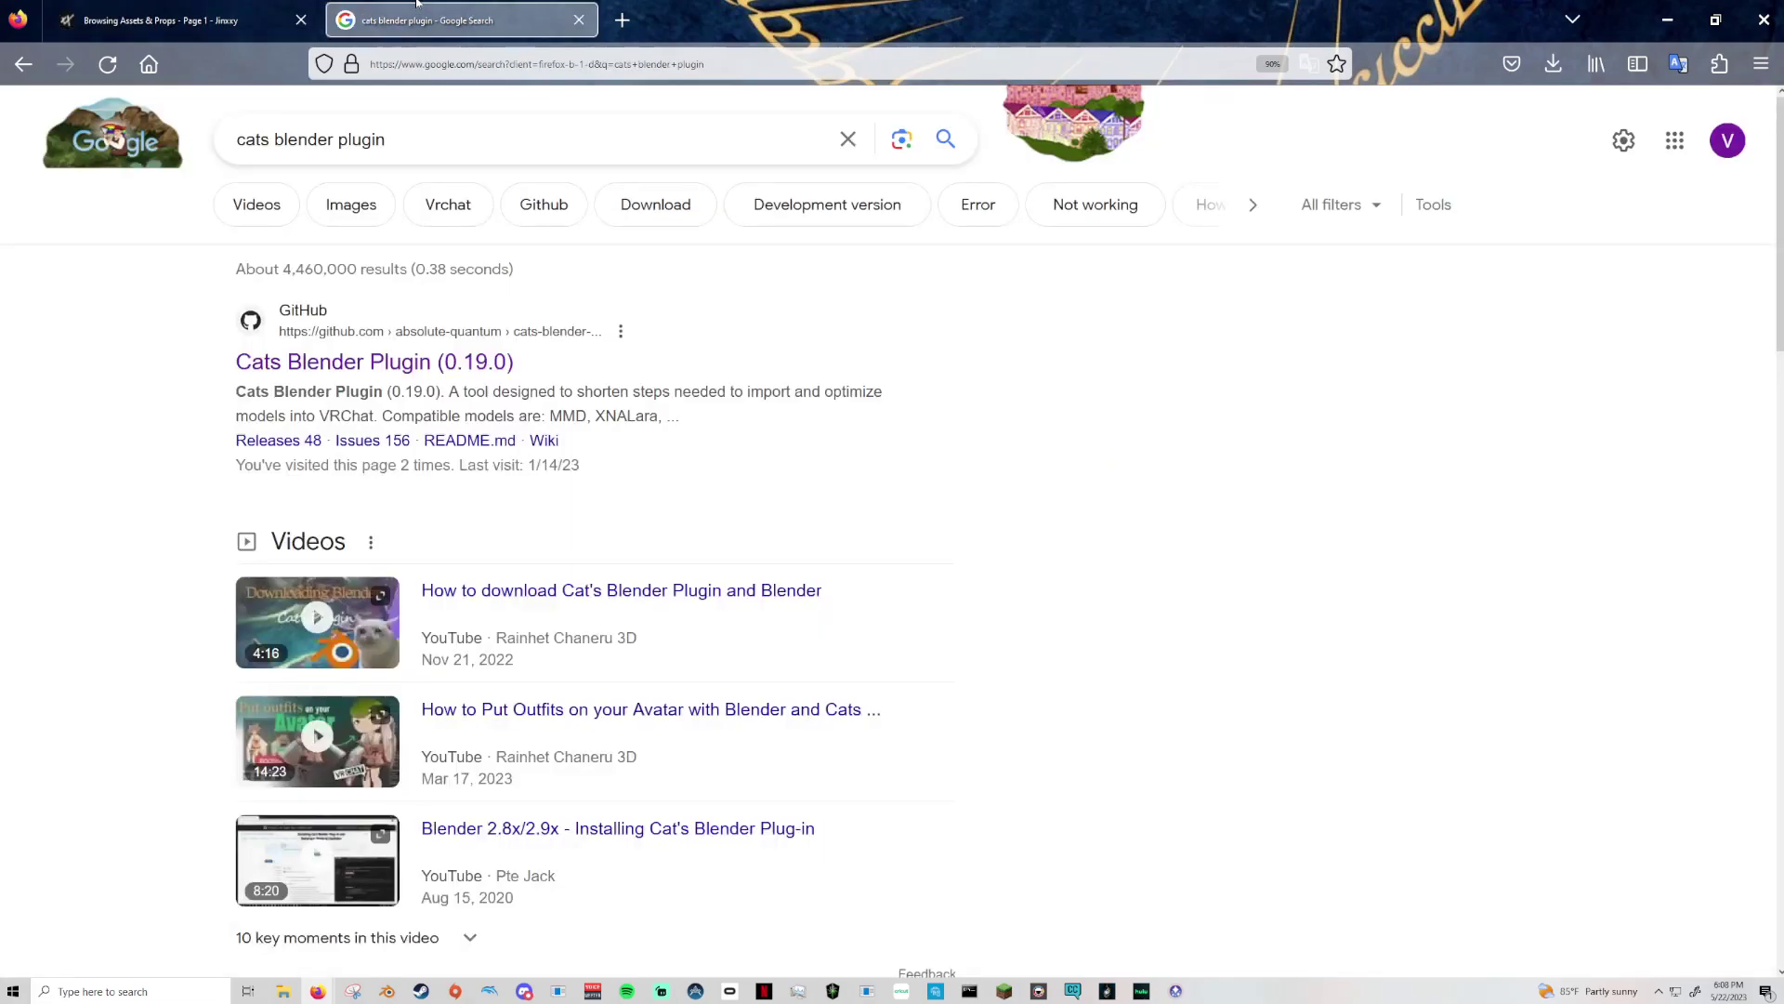